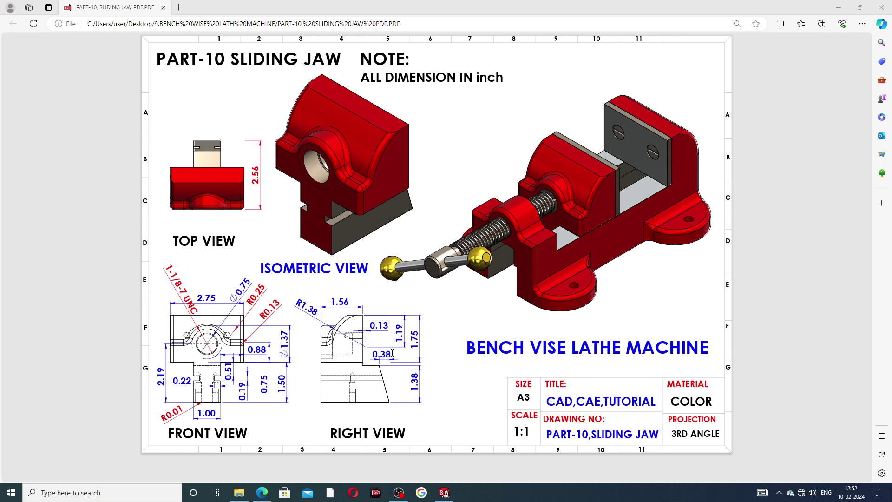
Step: Switch from the Part-10 Sliding Jaw drawing in Edge back to the SLIDE JAW model
left_click(443, 492)
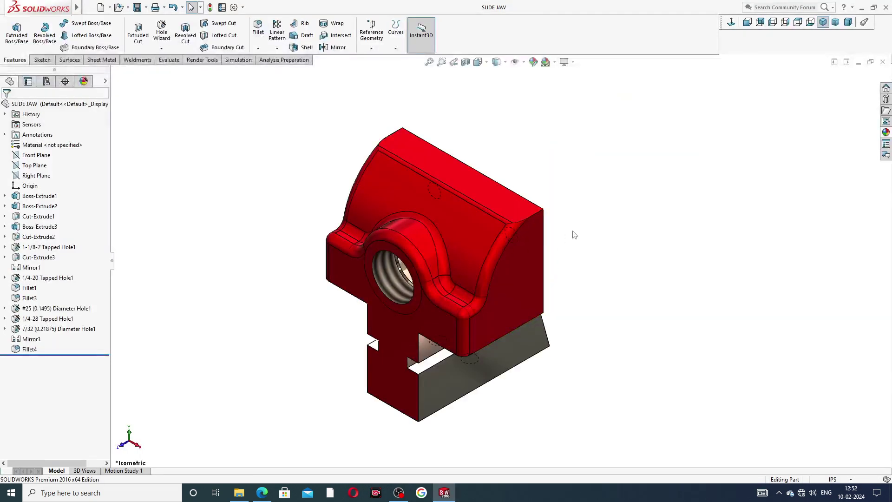
Step: Orbit and zoom the SLIDE JAW to inspect its top, bore, slot, back and underside
mouse_move(574, 235)
middle_mouse_down()
mouse_move(508, 201)
mouse_move(579, 201)
mouse_move(464, 205)
mouse_move(521, 210)
middle_mouse_up()
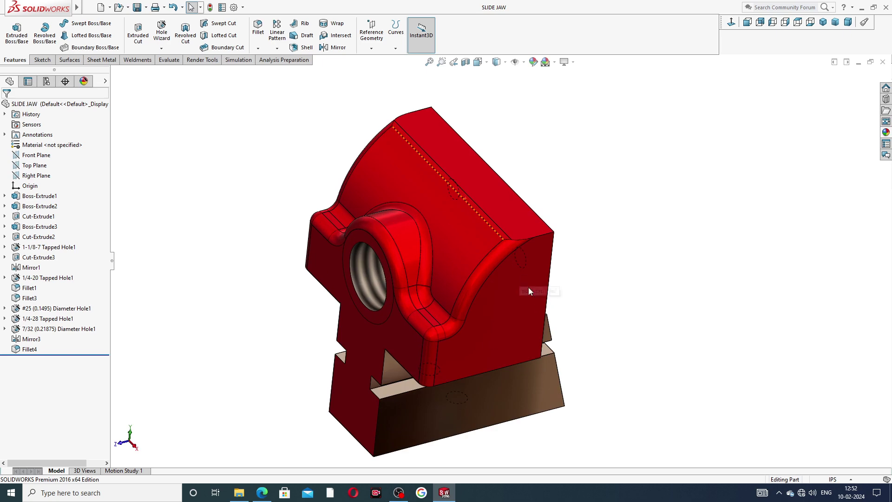
mouse_move(528, 289)
middle_mouse_down()
mouse_move(534, 260)
mouse_move(493, 234)
mouse_move(534, 297)
mouse_move(519, 272)
mouse_move(561, 157)
mouse_move(591, 247)
mouse_move(513, 318)
mouse_move(437, 353)
middle_mouse_up()
mouse_move(565, 307)
middle_mouse_down()
mouse_move(501, 229)
mouse_move(524, 346)
mouse_move(476, 261)
middle_mouse_up()
scroll(481, 267, "down", 3)
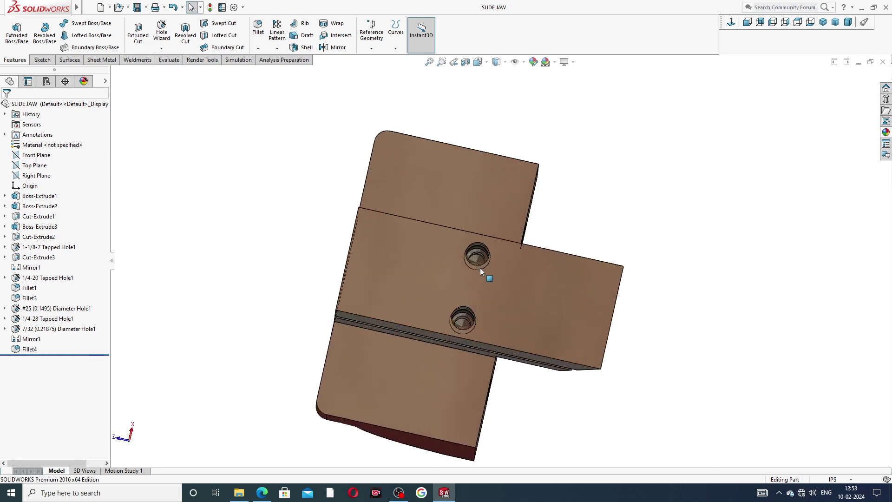
scroll(561, 219, "up", 2)
mouse_move(561, 219)
middle_mouse_down()
mouse_move(528, 258)
mouse_move(381, 273)
mouse_move(473, 224)
middle_mouse_up()
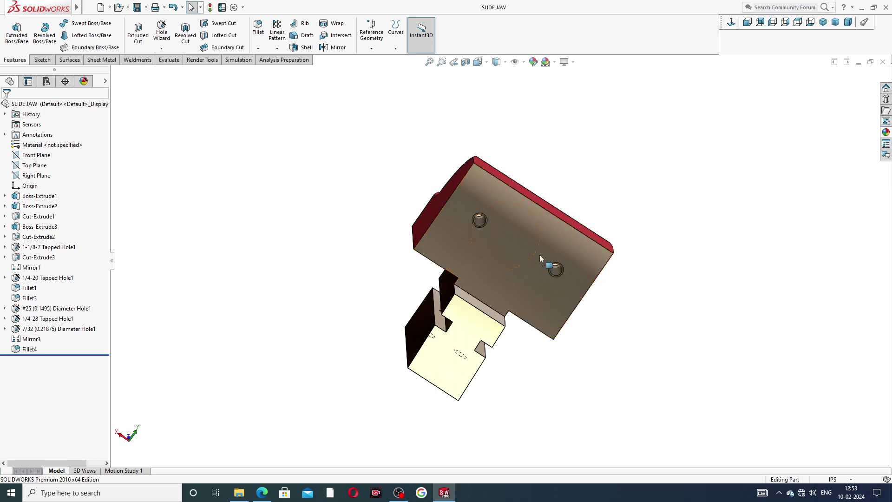
middle_click_drag(568, 272, 493, 249)
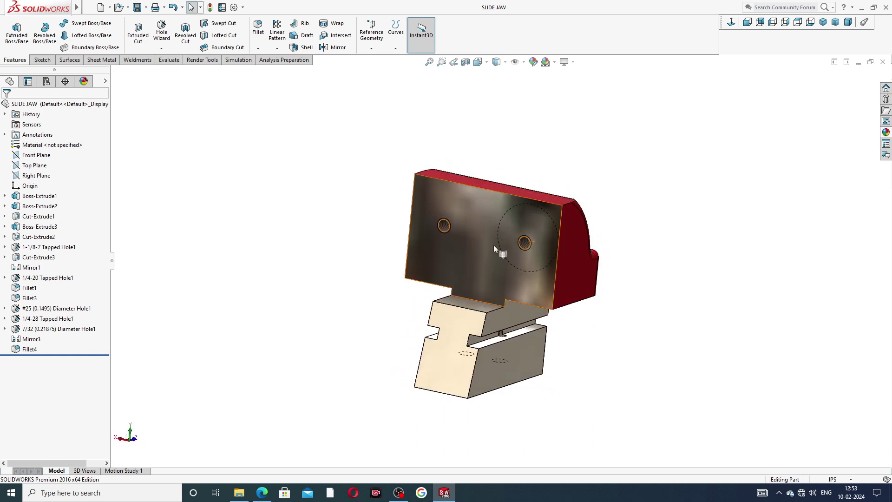
scroll(516, 248, "down", 2)
scroll(518, 251, "down", 2)
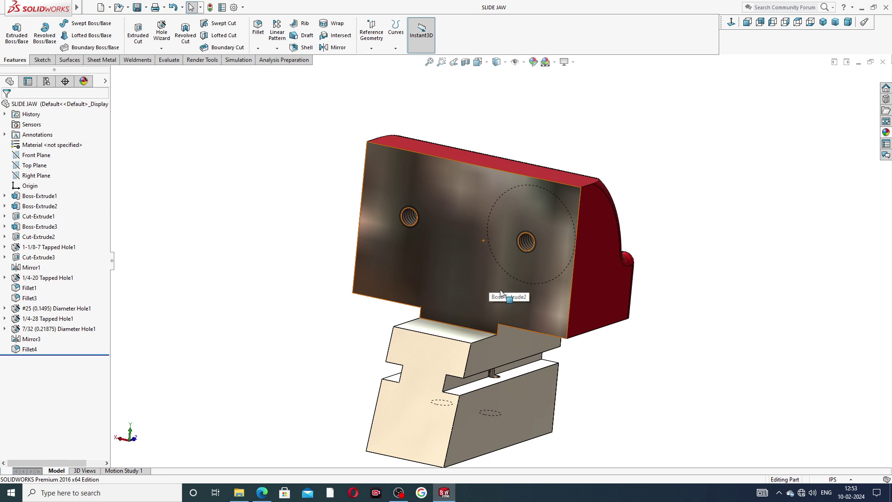
mouse_move(506, 297)
middle_mouse_down()
mouse_move(419, 260)
mouse_move(398, 291)
mouse_move(424, 316)
mouse_move(456, 324)
mouse_move(522, 302)
mouse_move(527, 314)
mouse_move(515, 294)
middle_mouse_up()
scroll(584, 339, "up", 3)
mouse_move(583, 339)
middle_mouse_down()
mouse_move(416, 356)
mouse_move(453, 376)
mouse_move(474, 254)
mouse_move(571, 243)
mouse_move(617, 193)
middle_mouse_up()
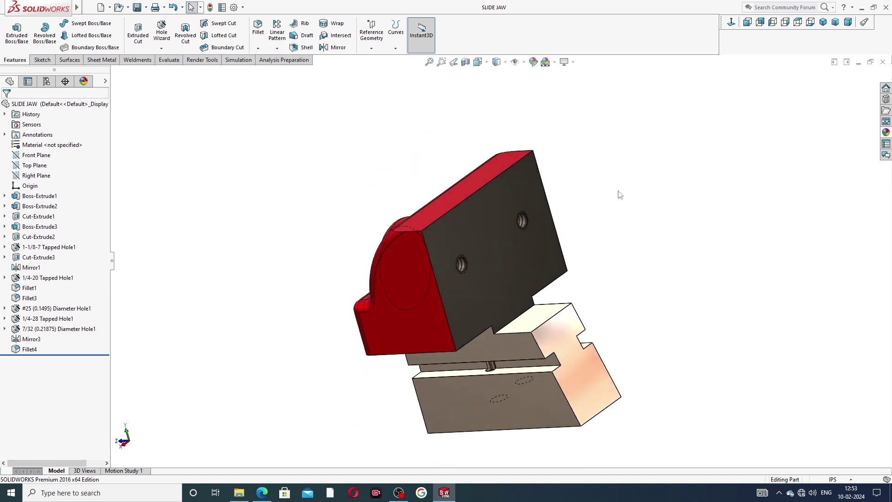
Step: Return the jaw to Isometric view and close the SLIDE JAW part document
left_click(823, 21)
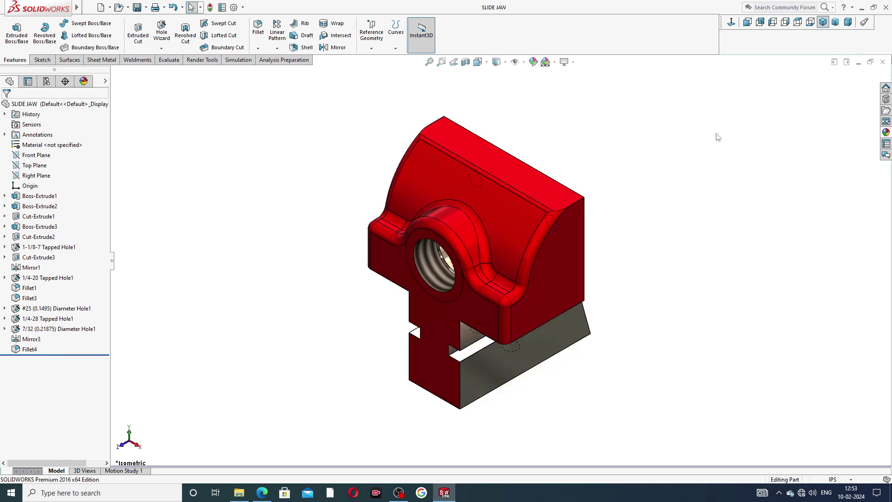
scroll(595, 197, "down", 1)
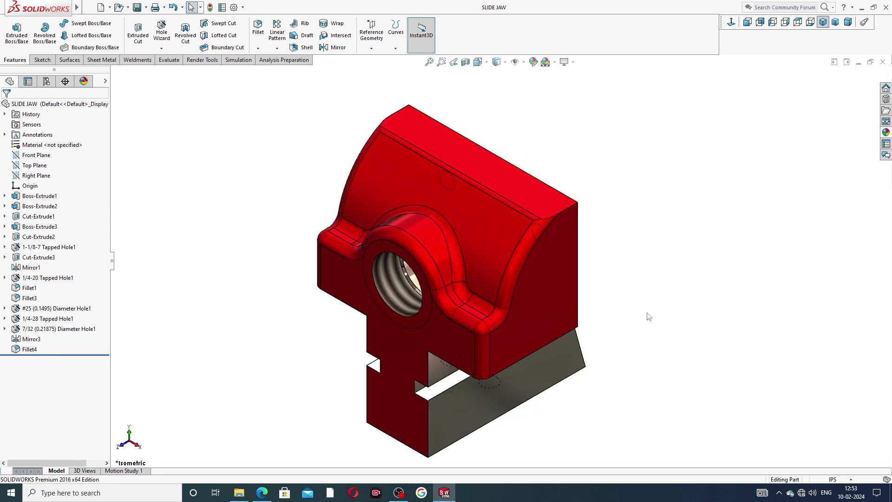
left_click(882, 62)
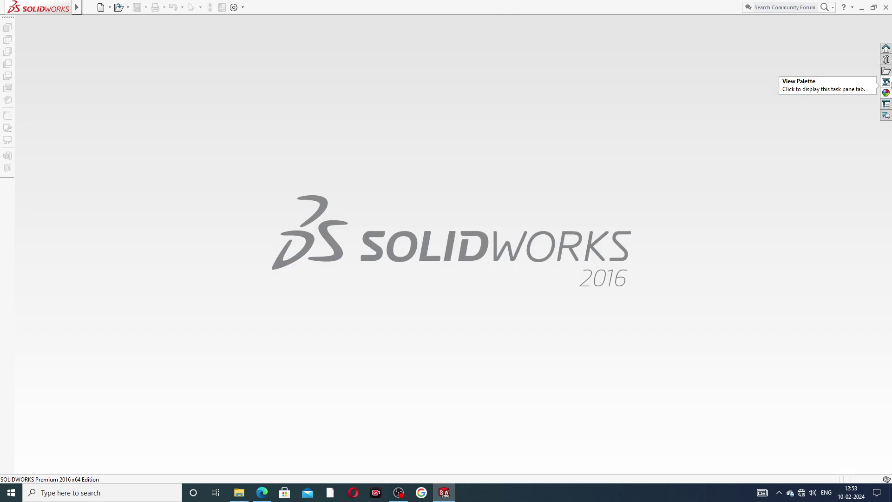
Step: Create a new part in IPS inch units with the Plain White scene
left_click(99, 8)
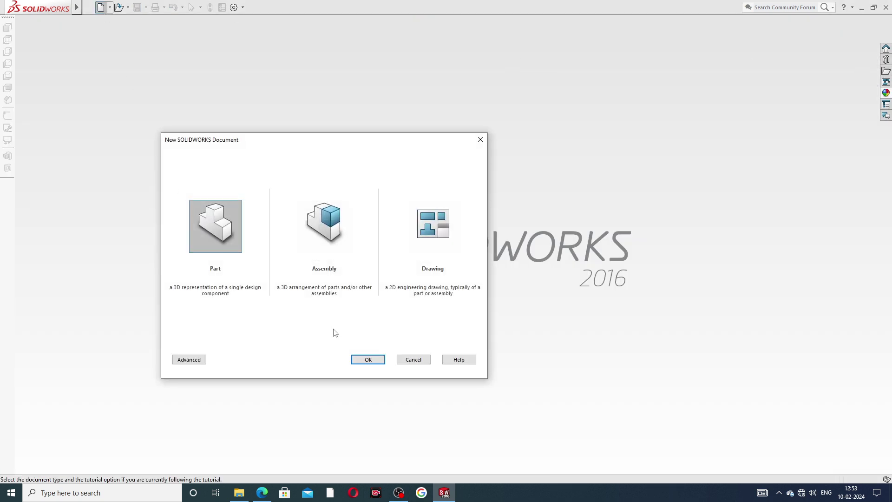
left_click(367, 359)
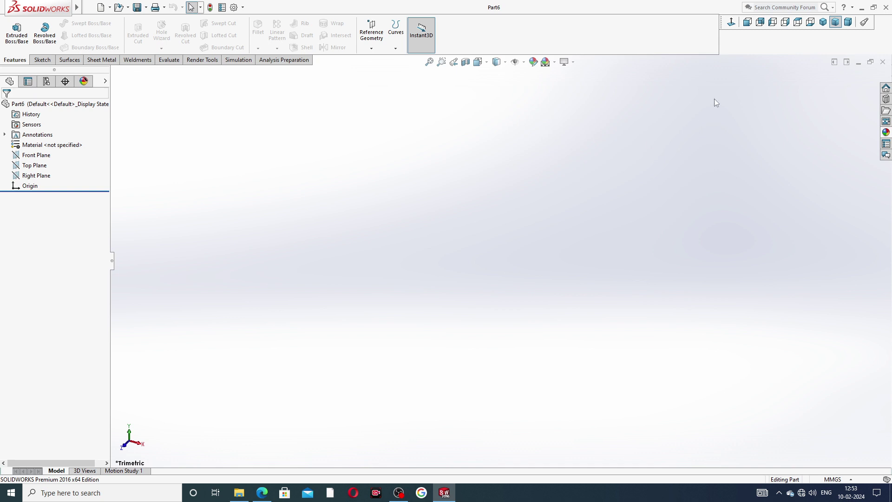
left_click(828, 479)
left_click(823, 453)
left_click(553, 62)
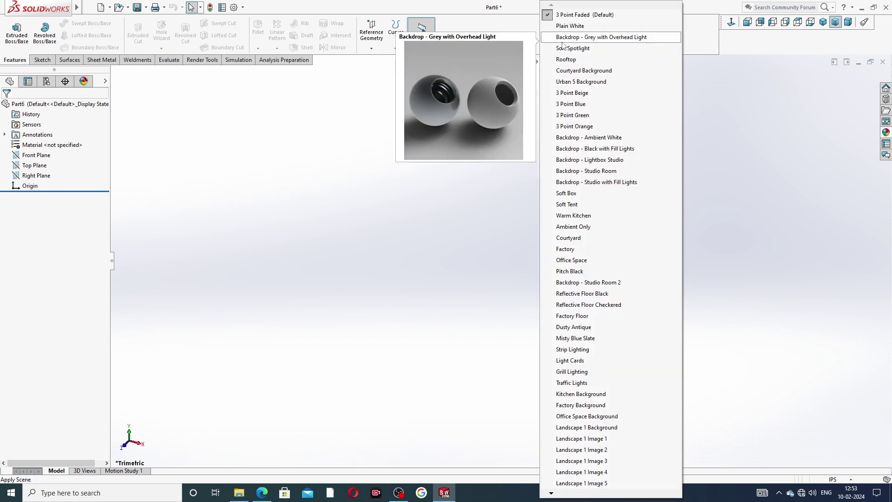
left_click(565, 26)
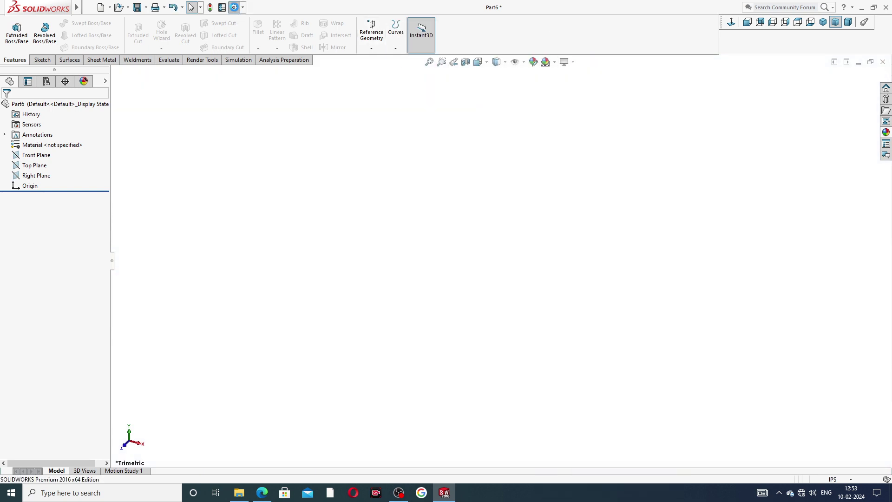
Step: Raise the document's shaded and wireframe image quality to the highest setting
left_click(234, 7)
left_click(338, 89)
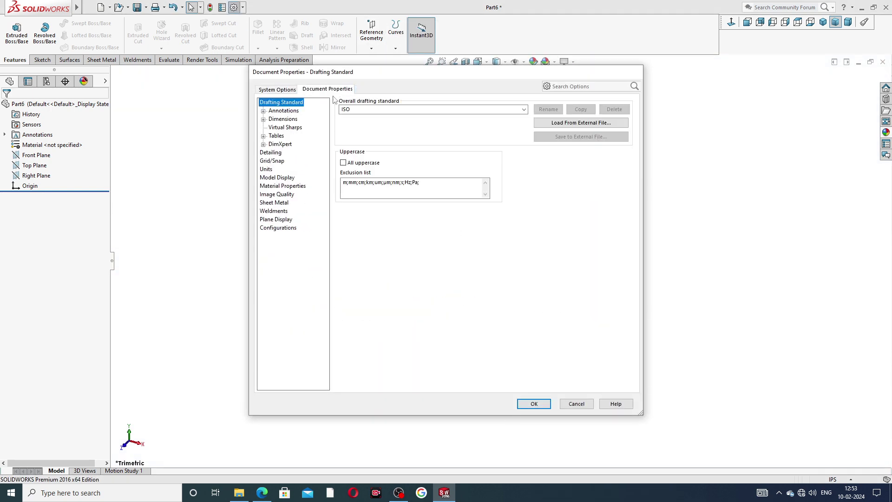
left_click(287, 196)
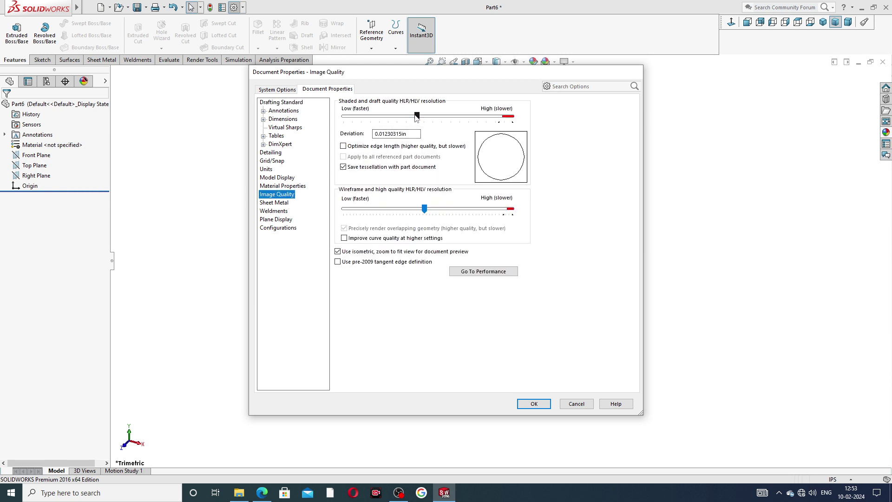
left_click_drag(490, 118, 513, 117)
left_click_drag(424, 209, 513, 209)
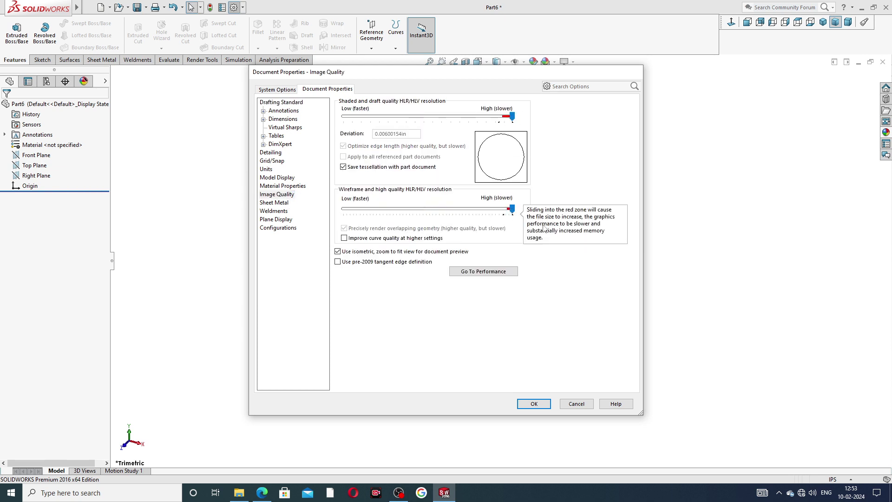
left_click(534, 404)
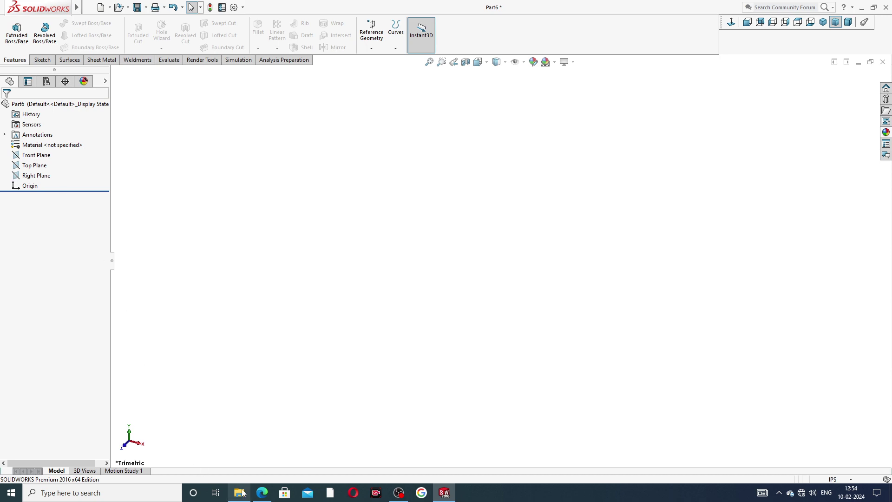
left_click(262, 492)
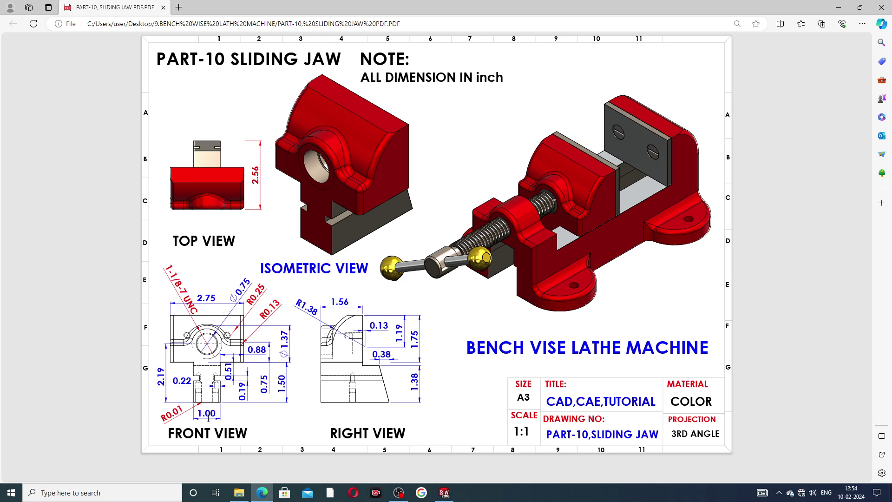
left_click(444, 492)
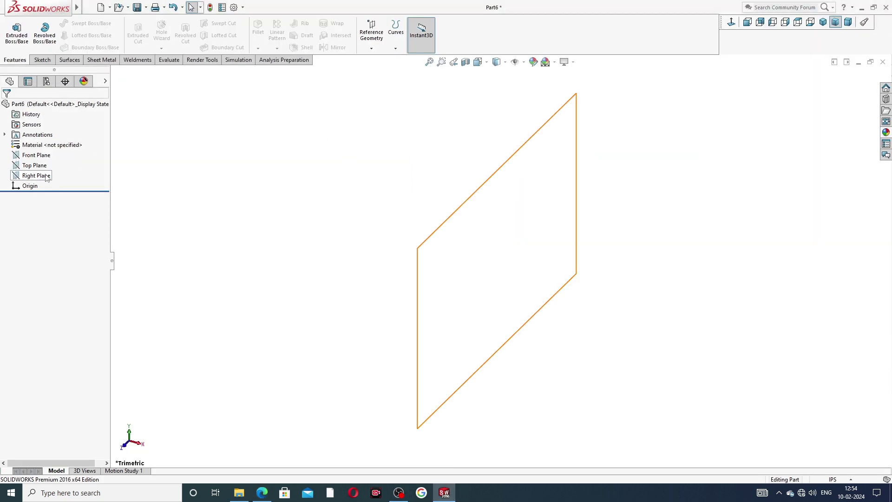
Step: Start a Front Plane sketch and draw a vertical centerline ending at the origin
left_click(40, 158)
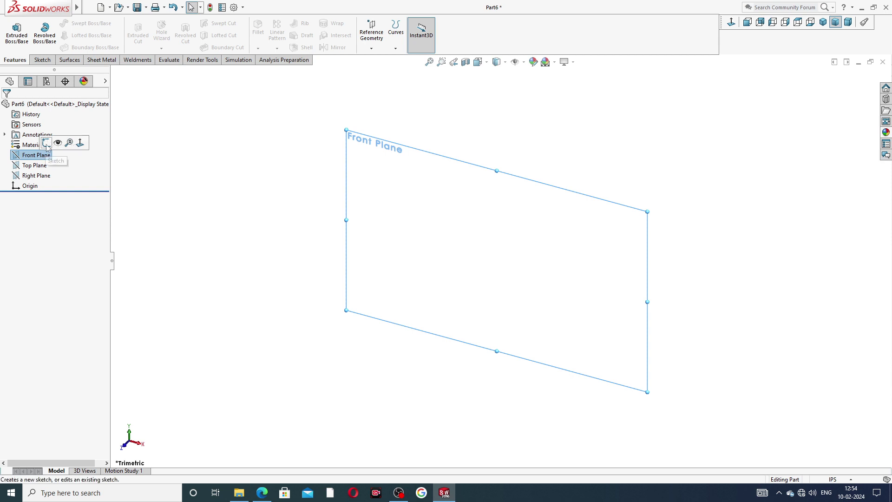
left_click(49, 145)
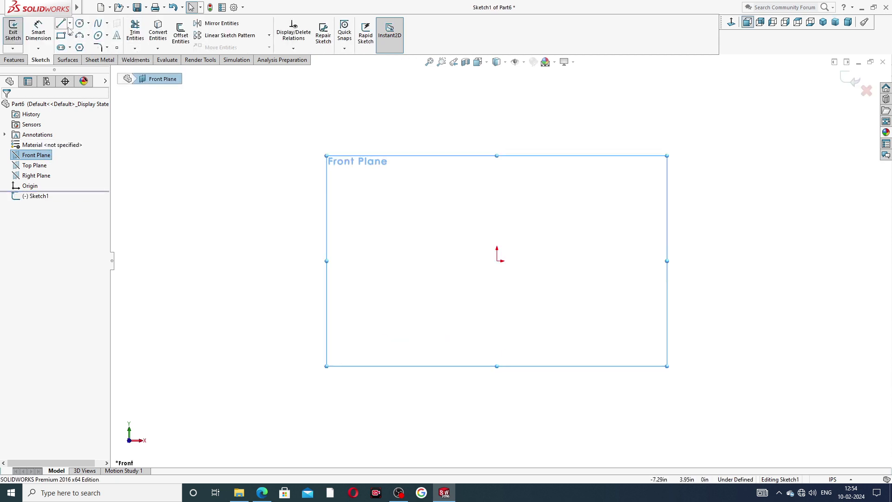
left_click(70, 23)
left_click(81, 47)
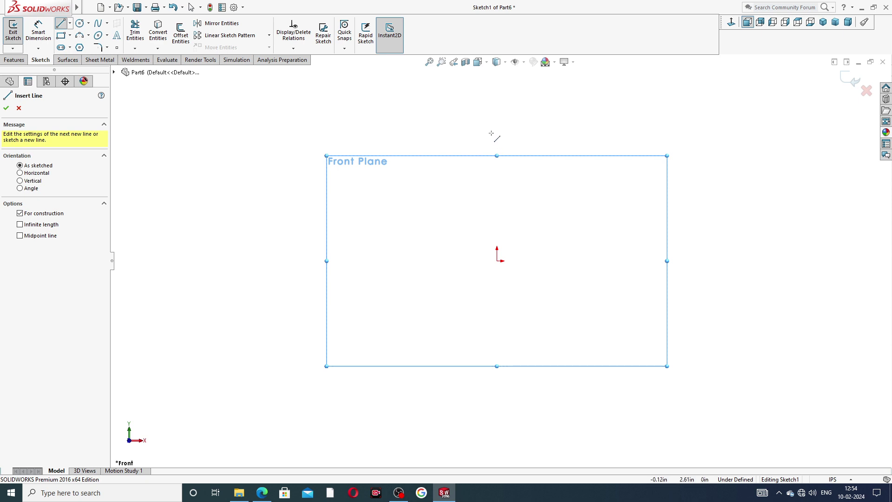
left_click(497, 260)
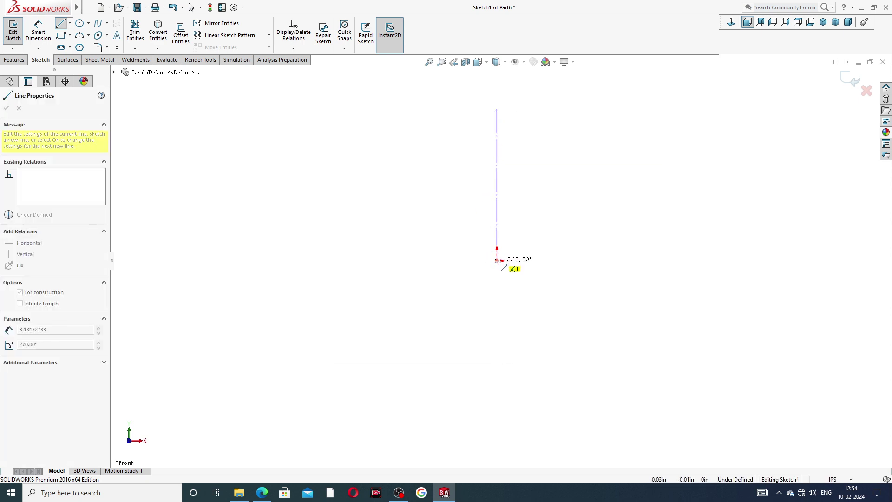
left_click(496, 260)
right_click(560, 191)
left_click(579, 205)
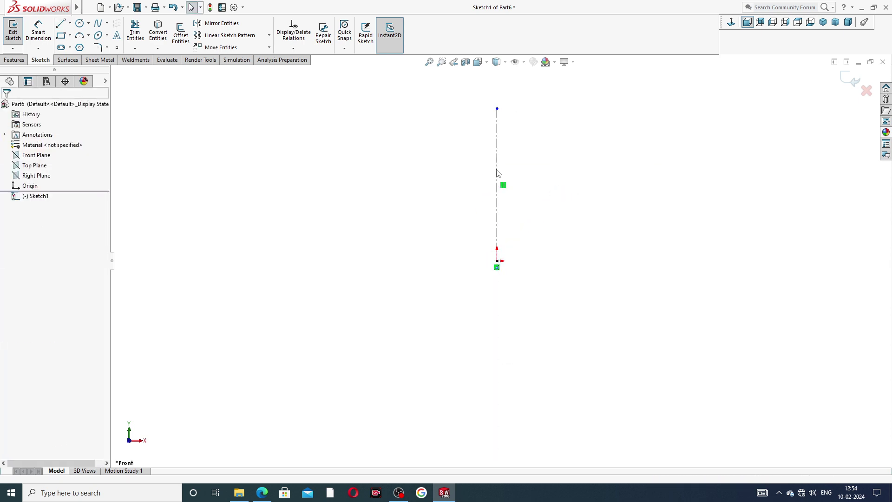
Step: Draw the stepped profile right of the centerline: vertical, short horizontal, then tall vertical line
left_click(60, 23)
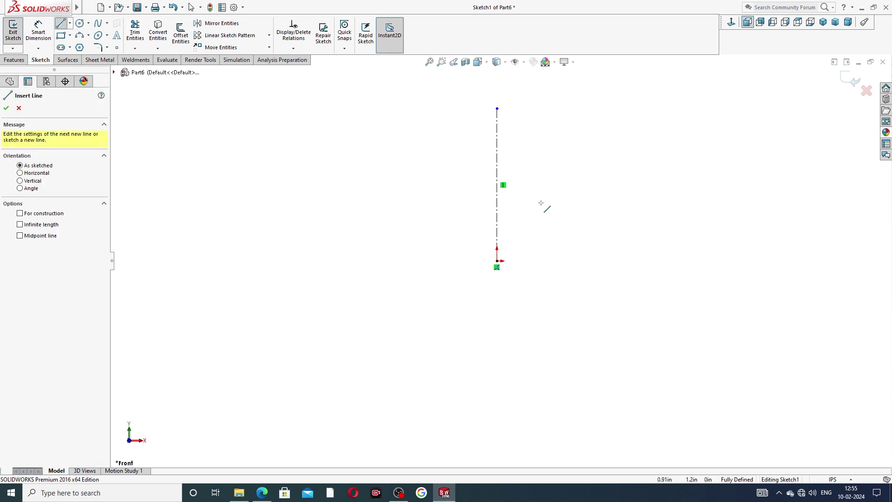
left_click(548, 261)
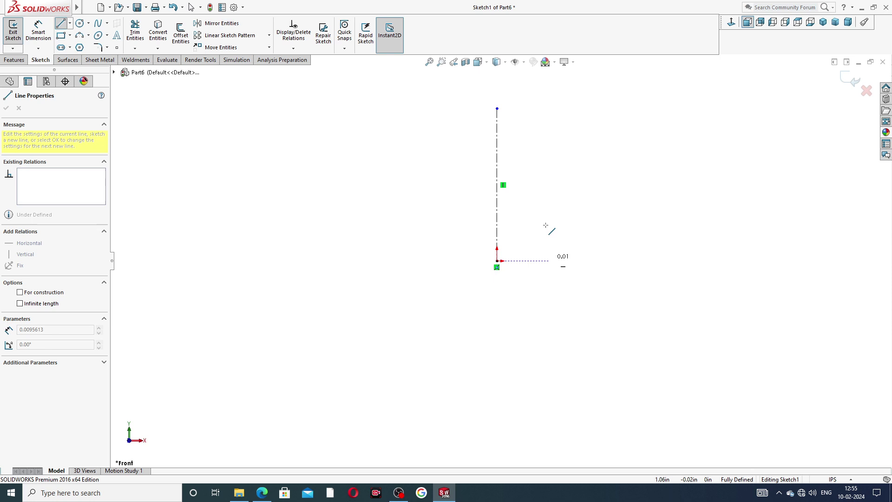
left_click(547, 197)
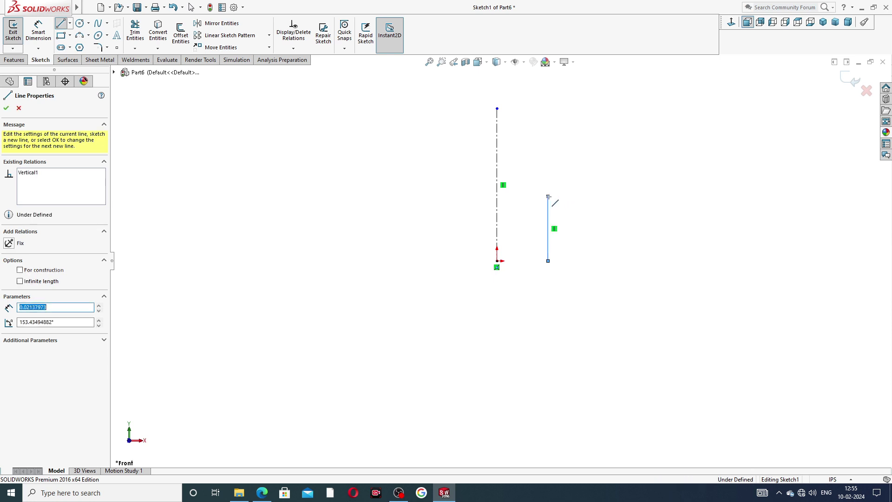
left_click(589, 197)
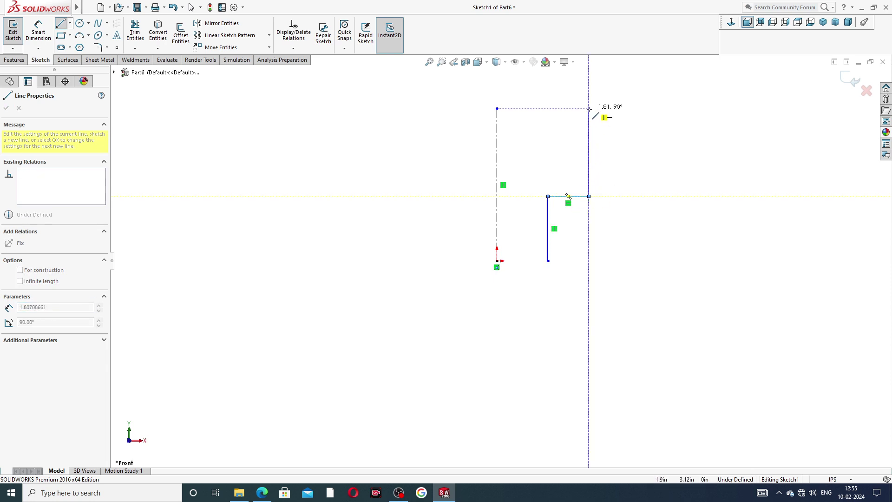
left_click(589, 108)
right_click(641, 133)
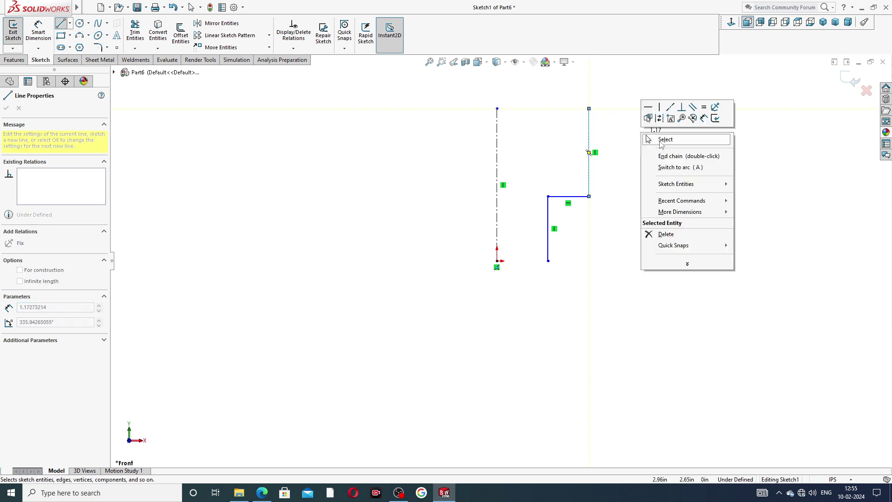
left_click(662, 142)
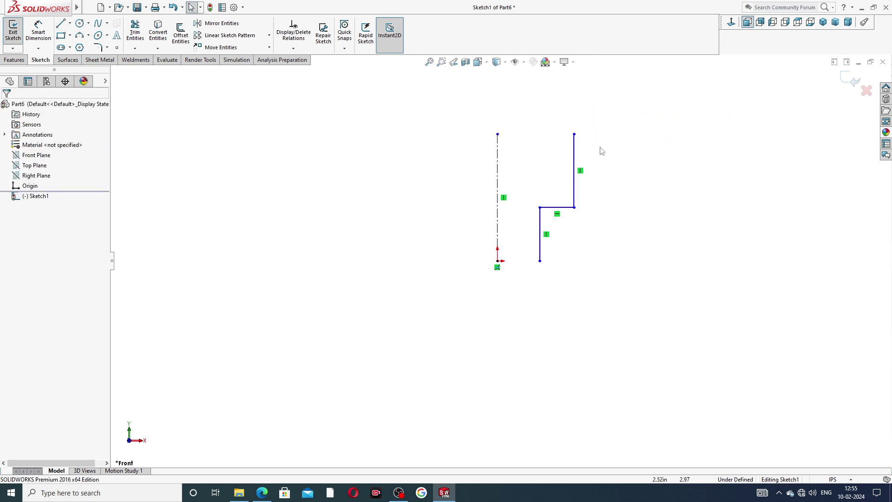
middle_click_drag(627, 148, 602, 172, "ctrl")
scroll(623, 183, "down", 1)
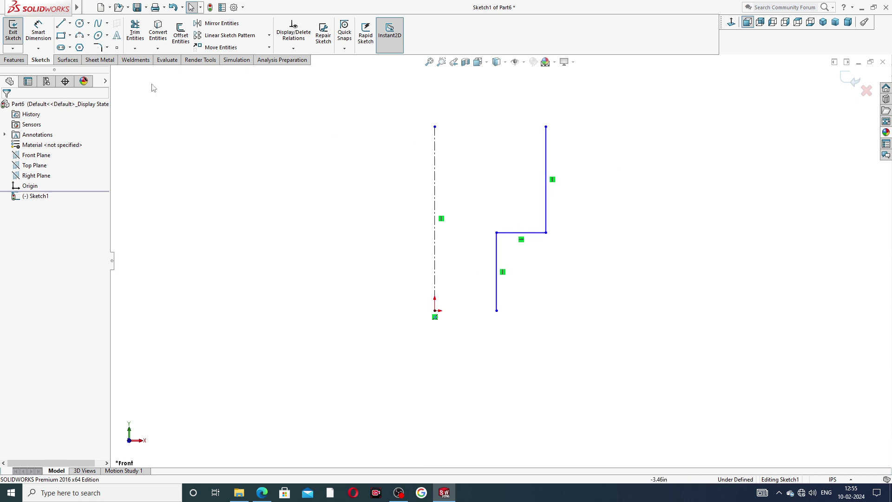
left_click(38, 31)
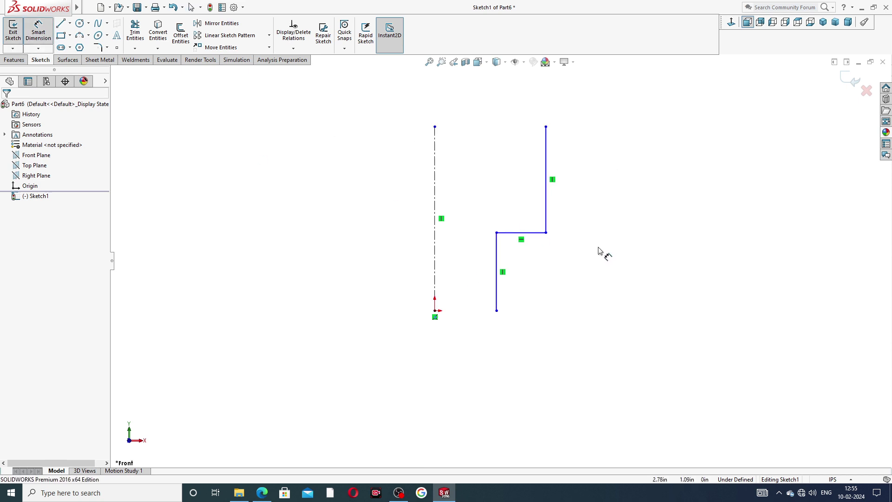
Step: Dimension the lower vertical 1.5, the step width .875 and the upper vertical .75
left_click(497, 261)
left_click(568, 277)
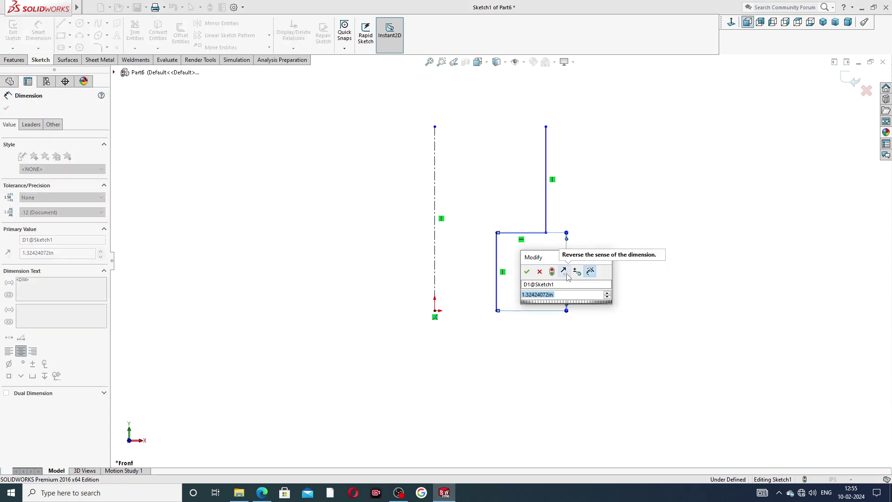
type("1.5")
key("Return")
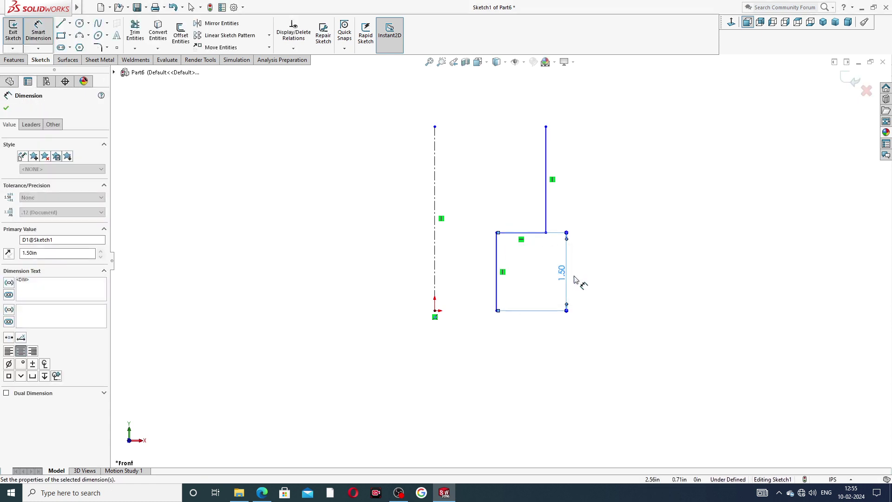
left_click(539, 233)
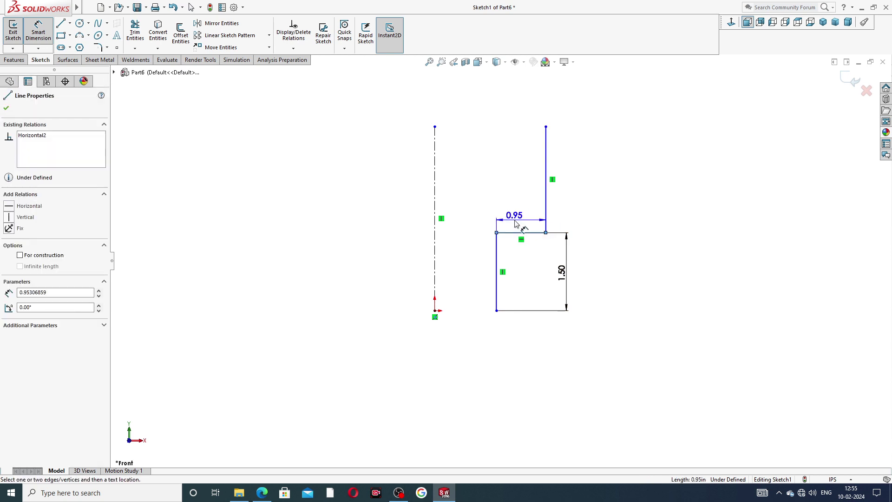
left_click(517, 223)
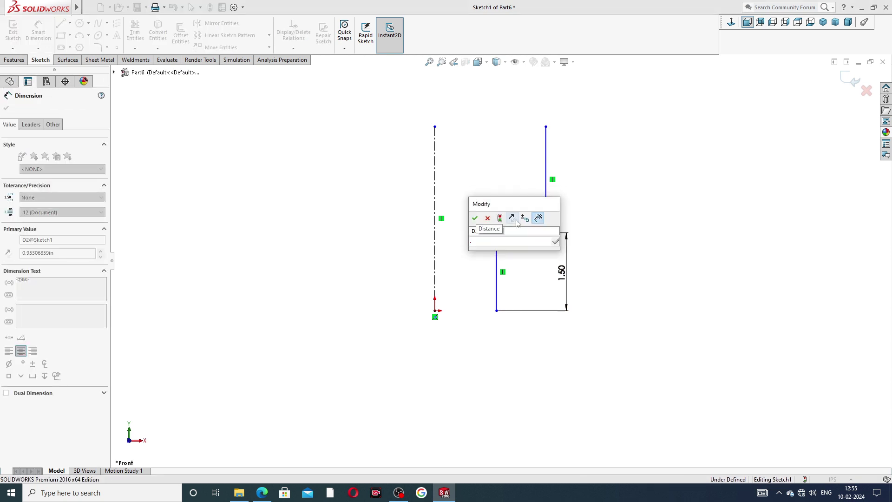
type(".87")
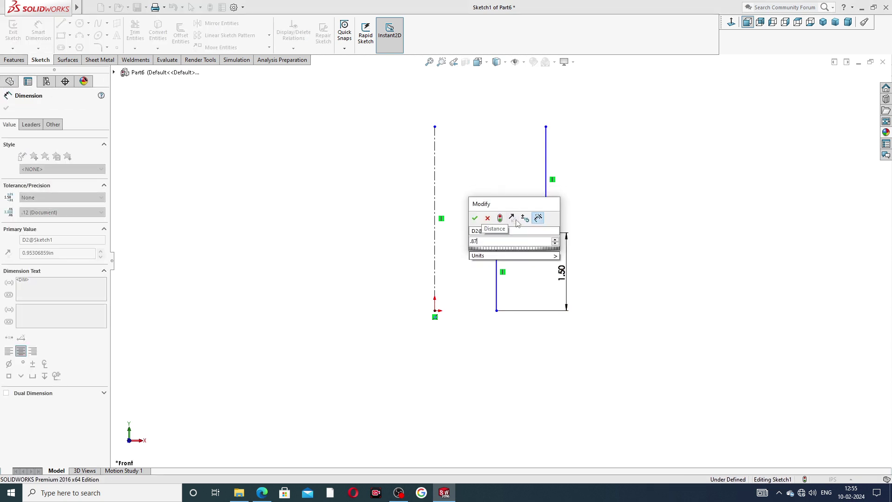
type("5")
key("Return")
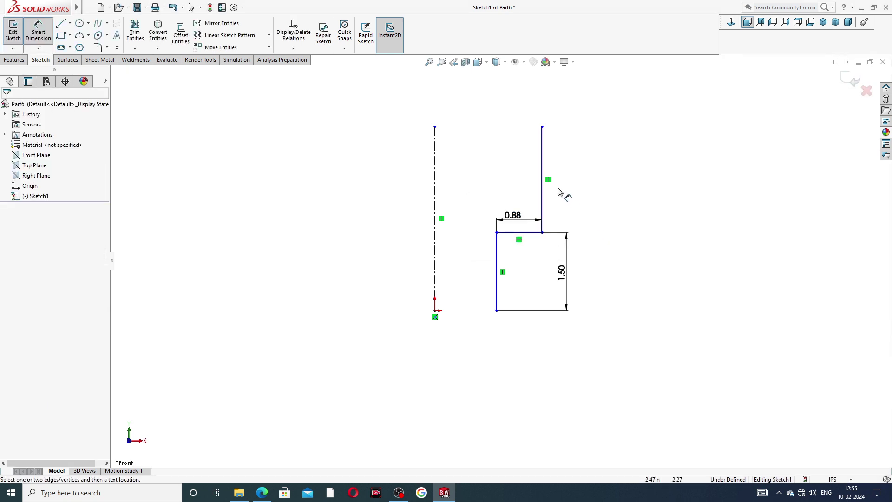
left_click(542, 176)
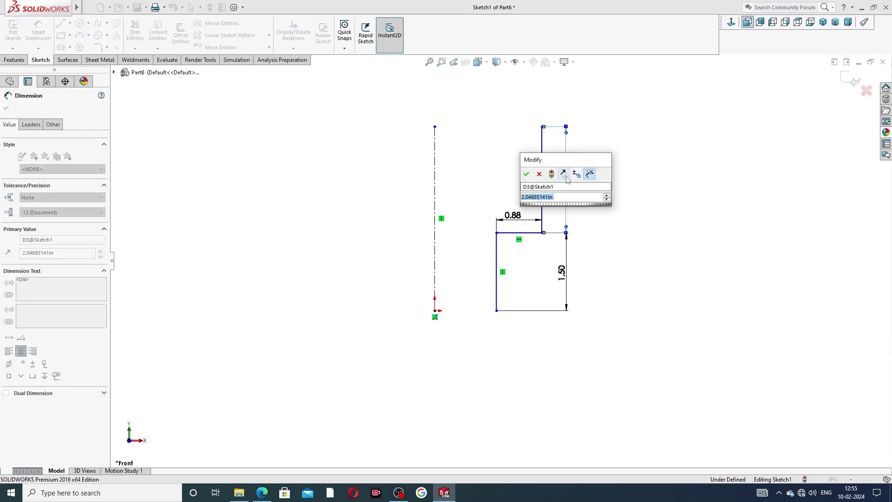
type(".75")
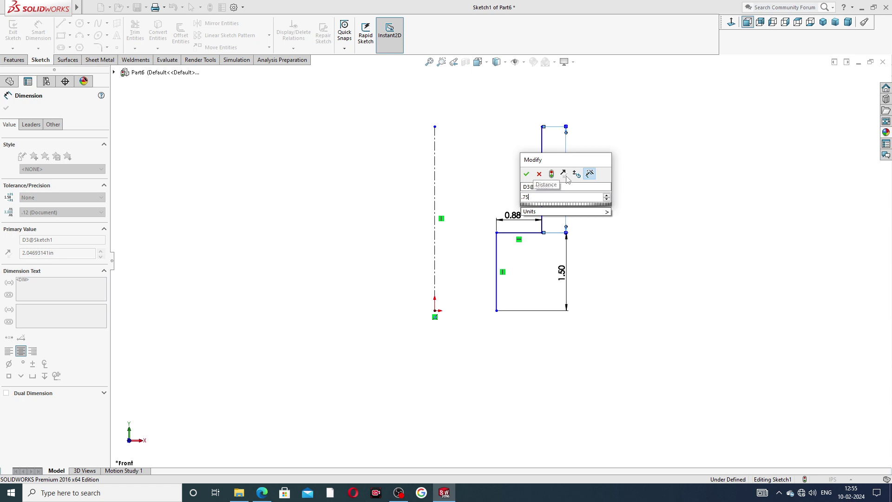
key("Return")
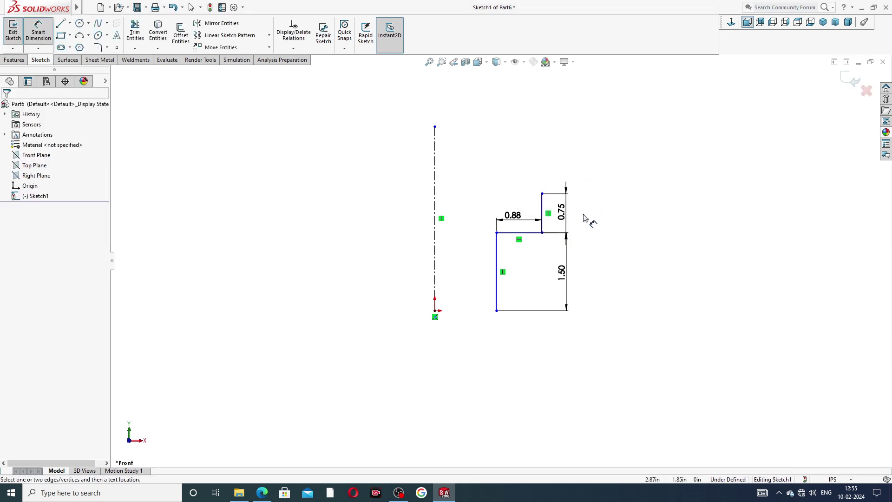
Step: Shorten the centerline, move the 1.50 dimension closer, and check the reference drawing
right_click(515, 138)
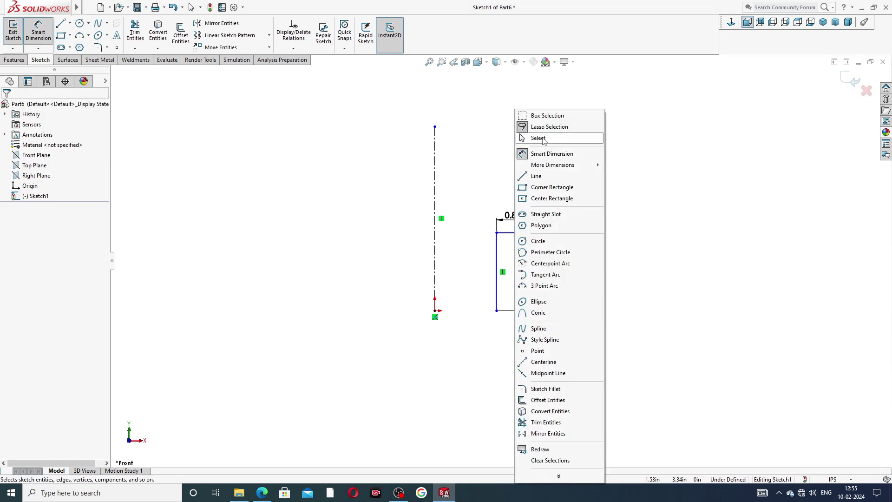
left_click(539, 138)
left_click_drag(435, 126, 451, 197)
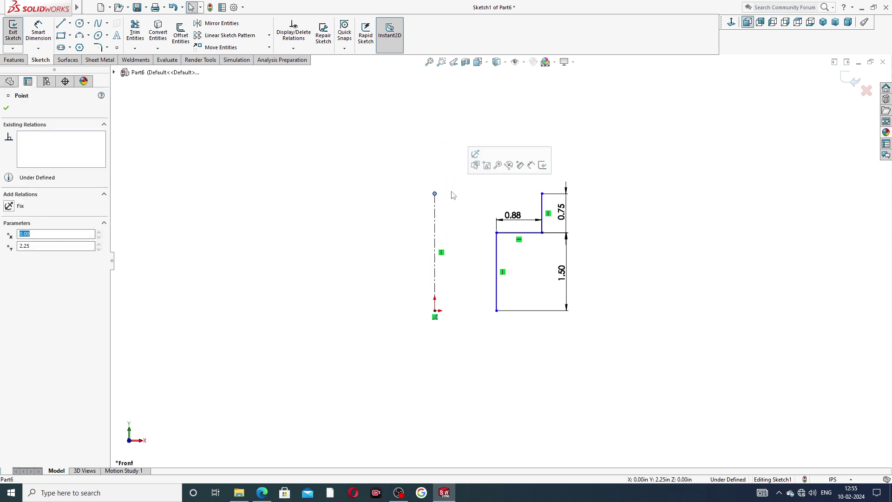
left_click(496, 311)
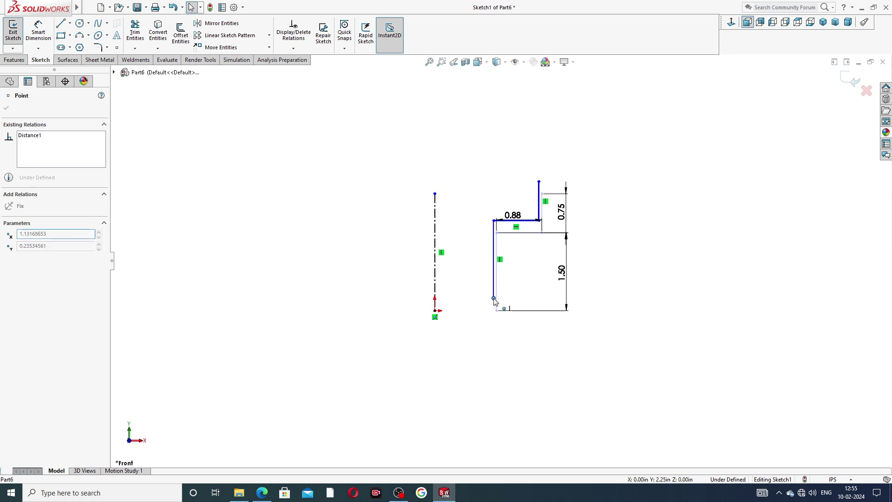
left_click(649, 249)
left_click_drag(568, 279, 528, 281)
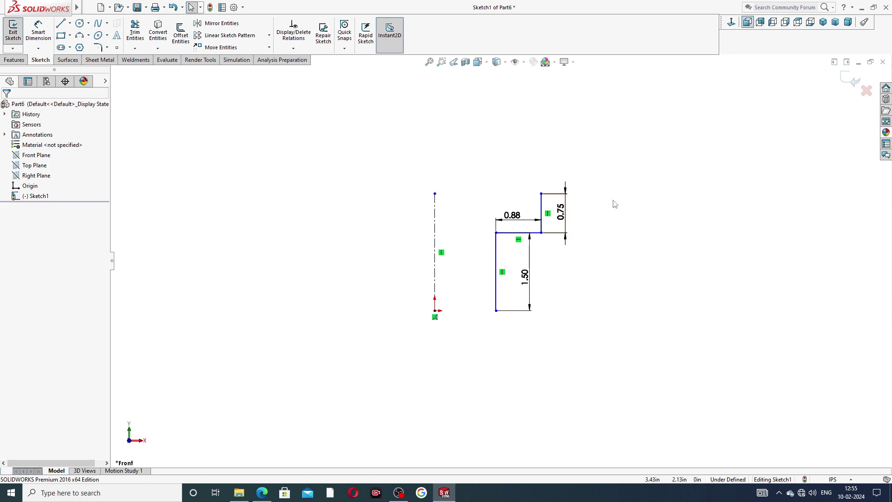
left_click(262, 492)
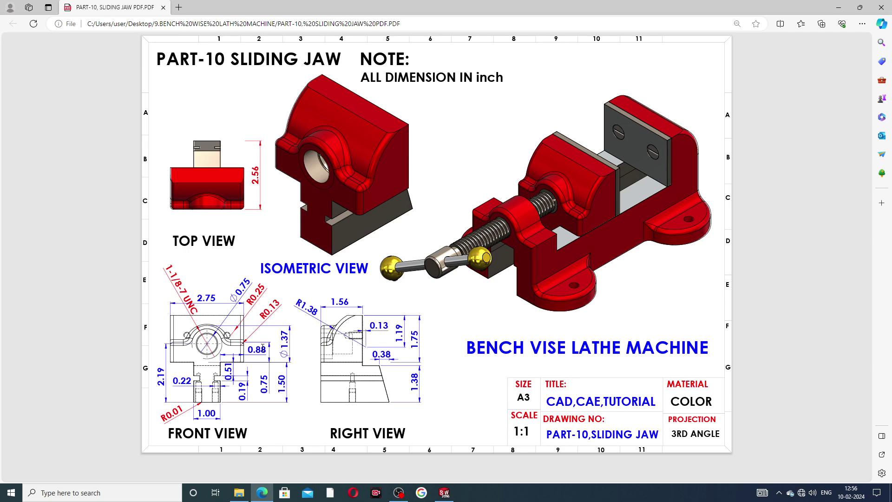
left_click(444, 492)
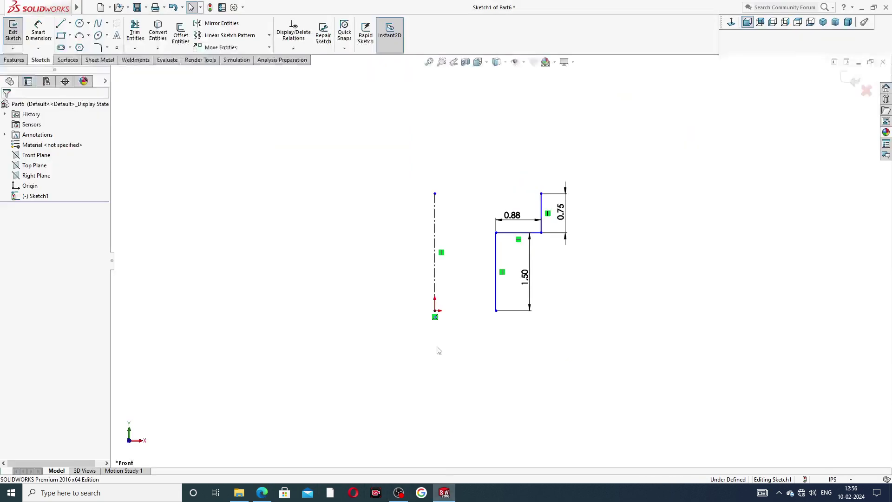
Step: Mirror the three stepped lines about the vertical centerline
left_click(228, 28)
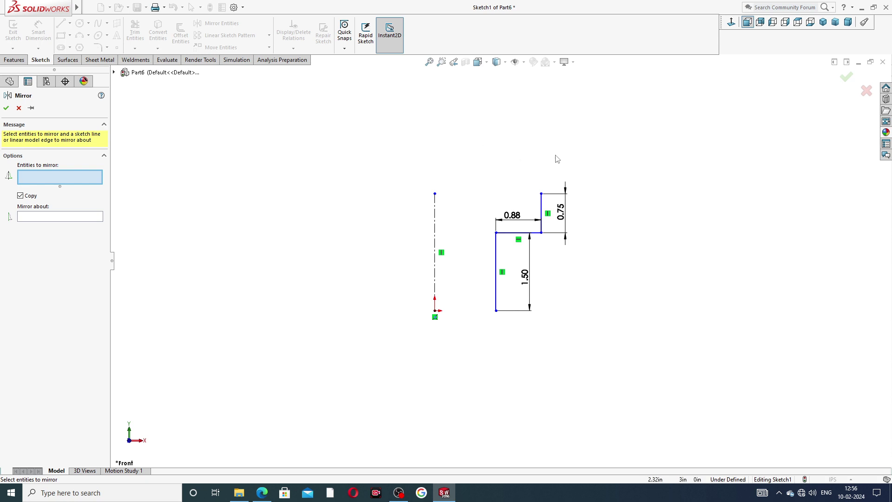
left_click_drag(551, 157, 615, 245)
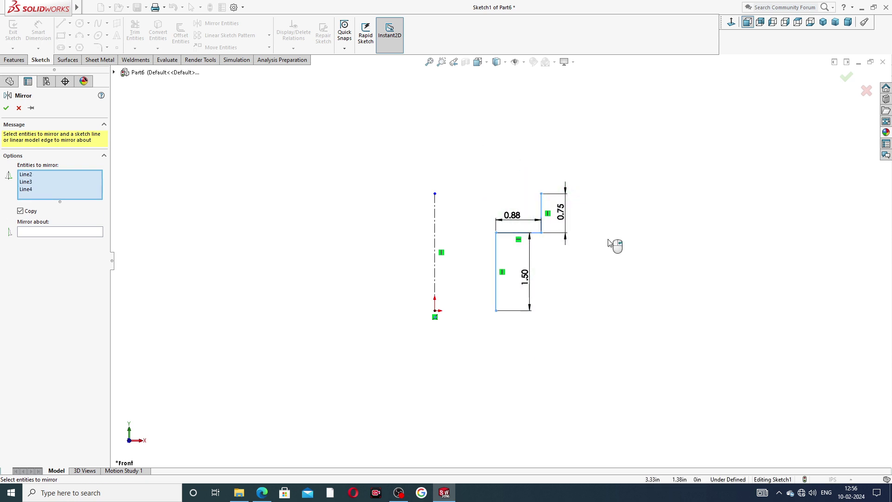
left_click(86, 231)
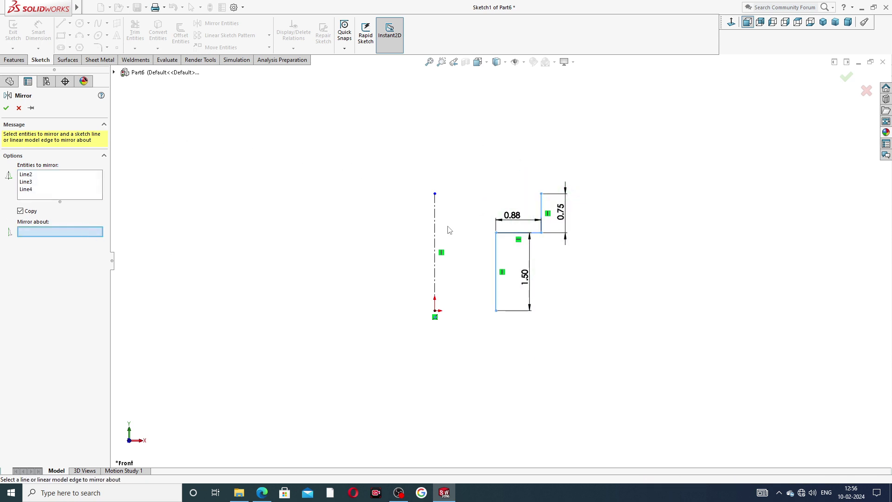
left_click(436, 224)
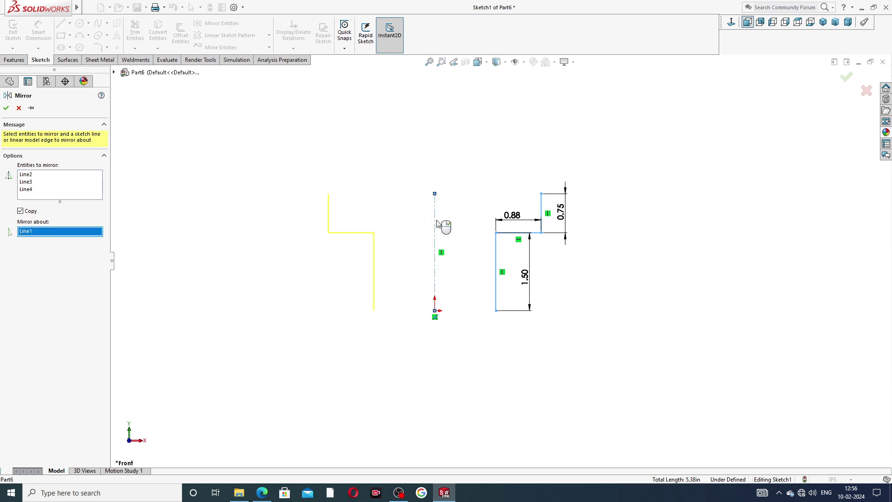
left_click(6, 109)
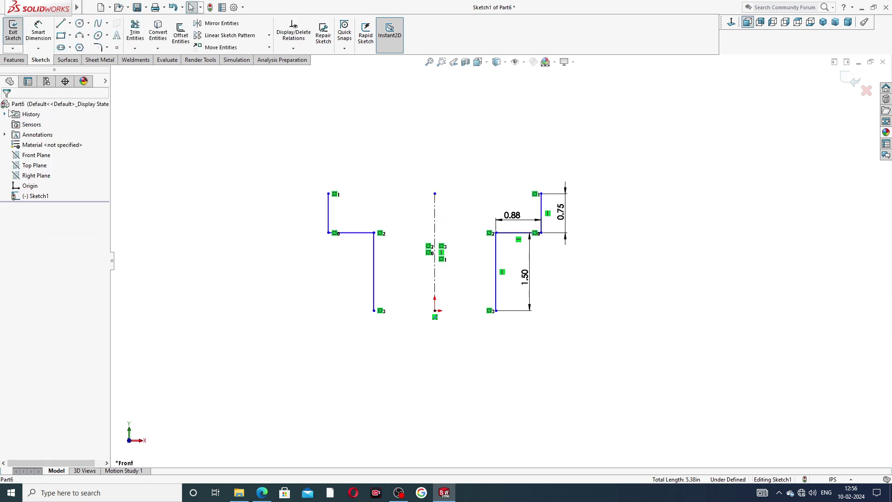
Step: Join both halves with a bottom line and a top line stretched to the right corner
left_click(61, 23)
left_click(374, 310)
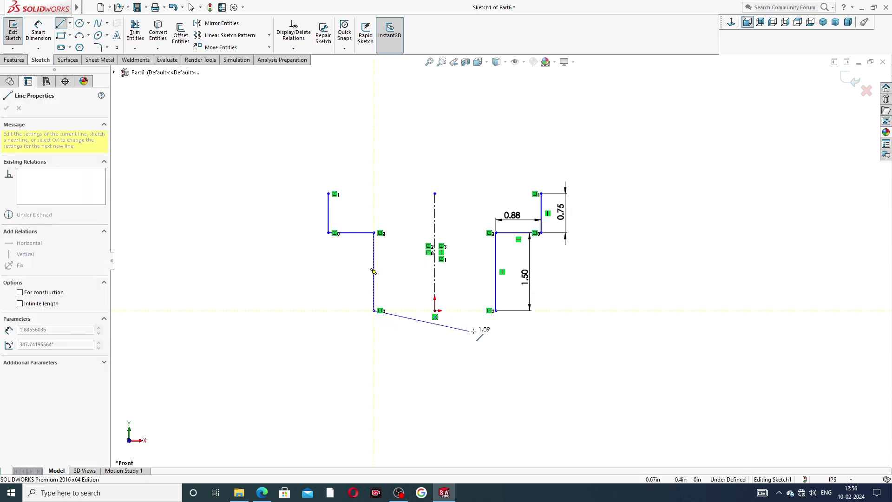
left_click(496, 310)
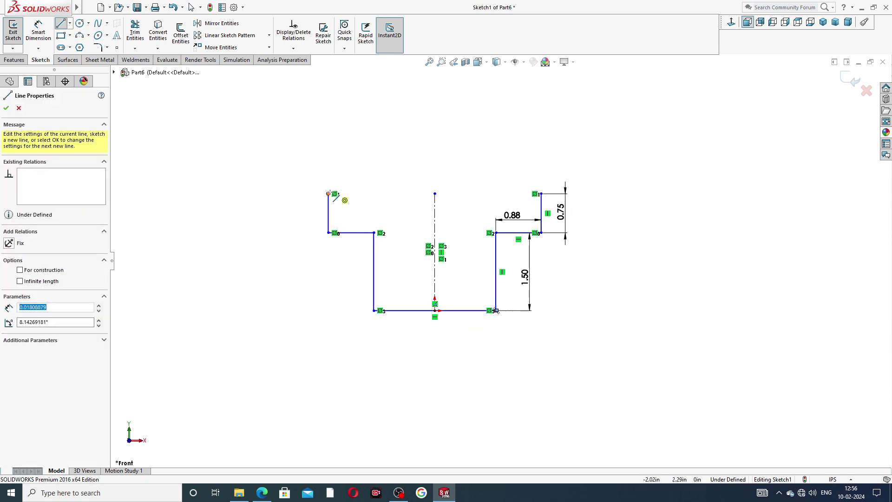
left_click(541, 193)
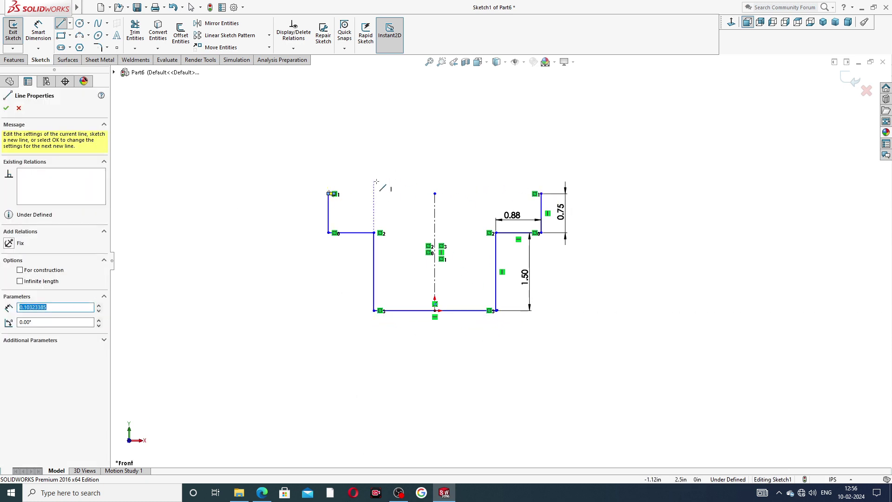
right_click(365, 160)
left_click(377, 166)
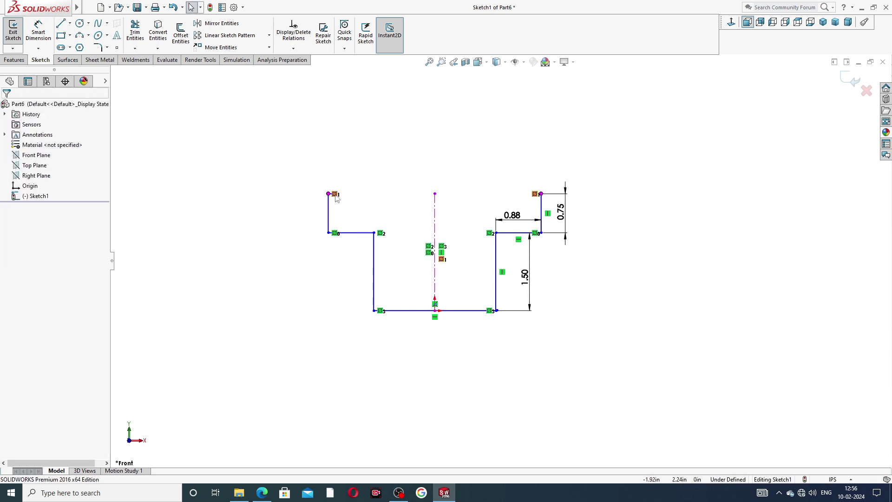
scroll(353, 206, "down", 3)
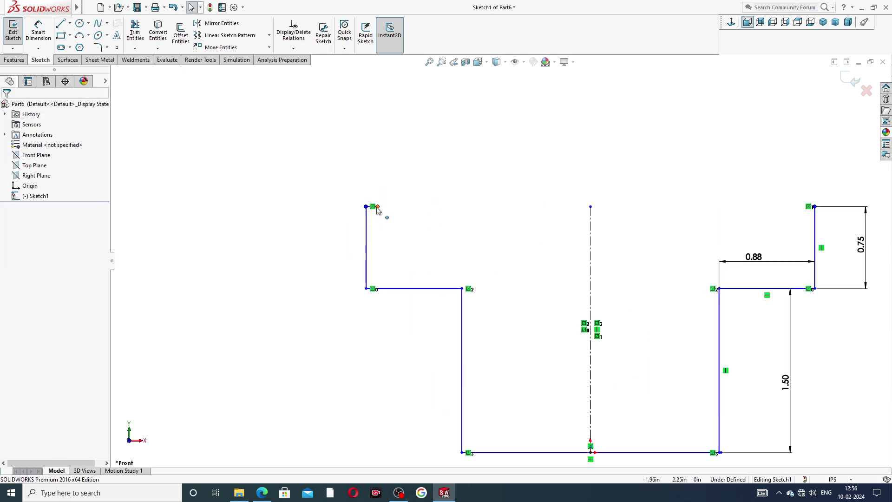
left_click_drag(377, 208, 816, 208)
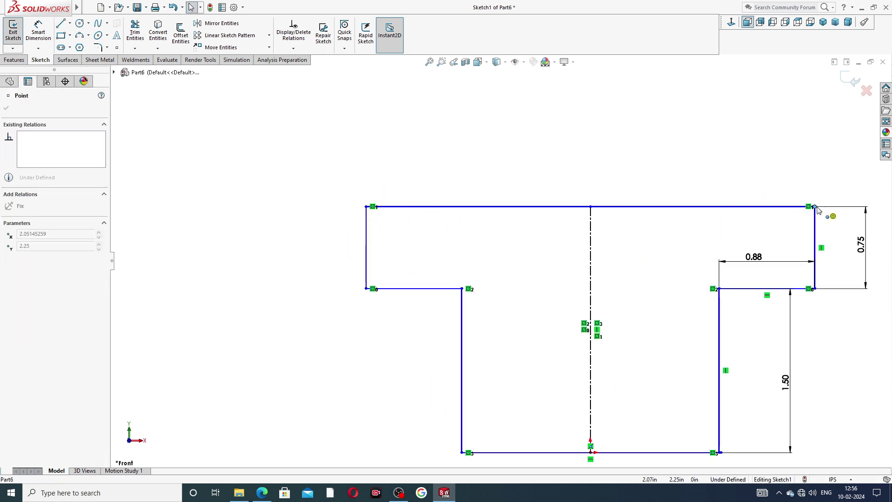
key("z")
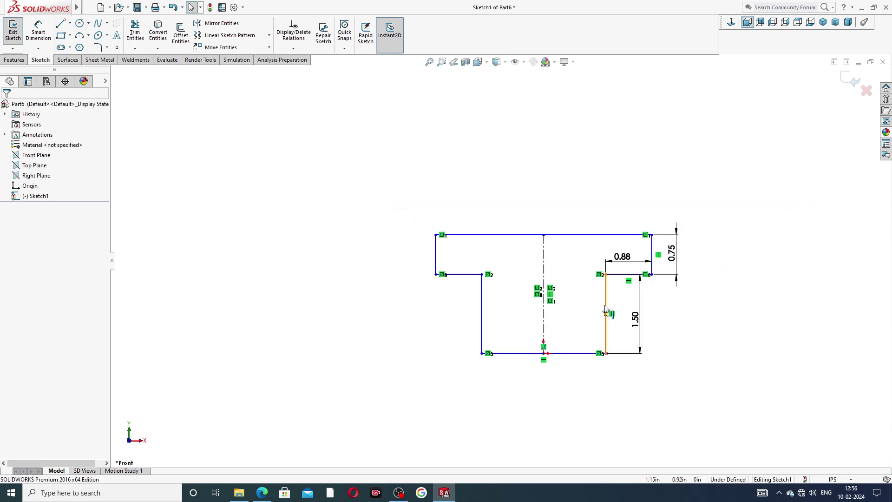
scroll(605, 310, "down", 2)
scroll(605, 310, "down", 1)
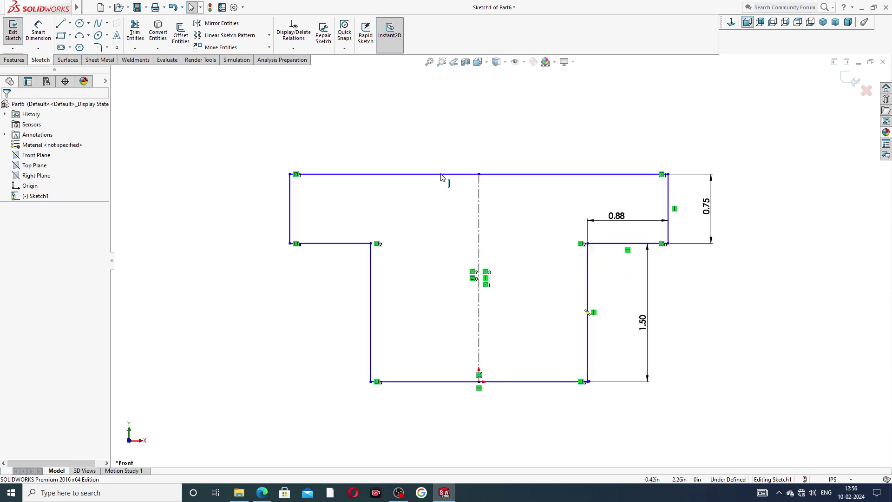
Step: Dimension the T-profile's bottom line to 1.00 in
left_click(47, 39)
left_click(525, 382)
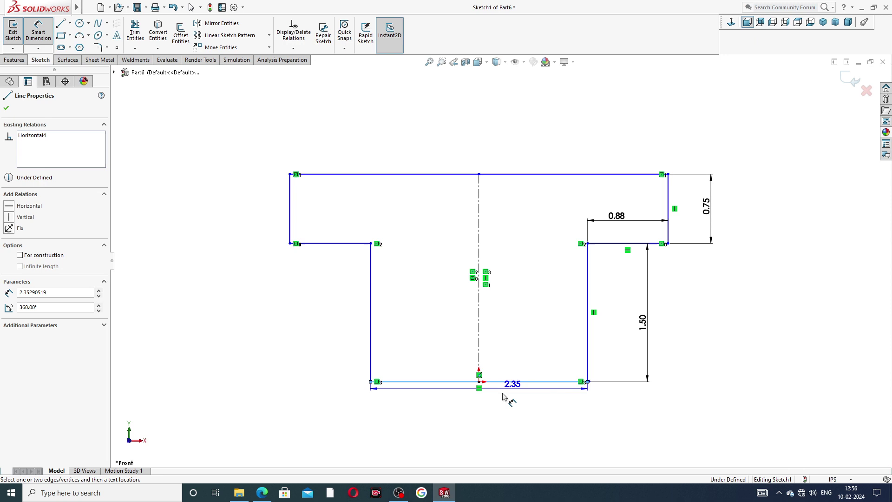
left_click(479, 408)
type("1")
key("Return")
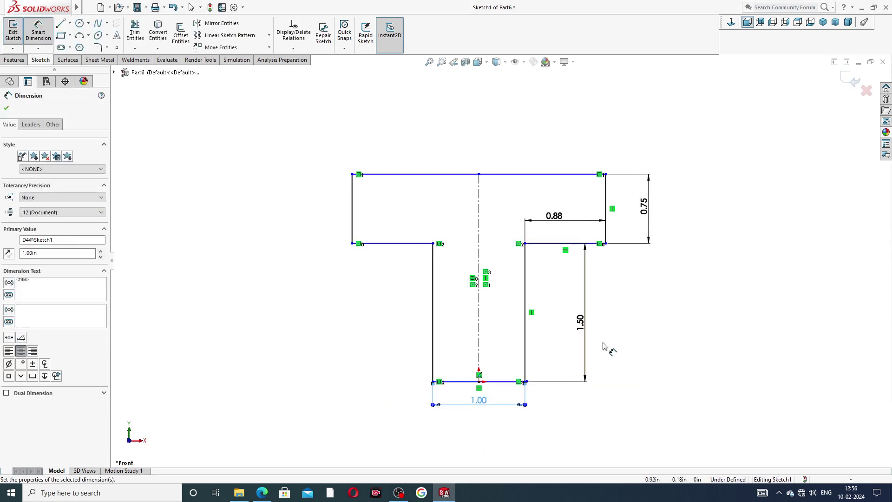
left_click(650, 292)
Step: Add a driven 2.75 in width across the top line and reposition the 0.88 label
left_click(544, 174)
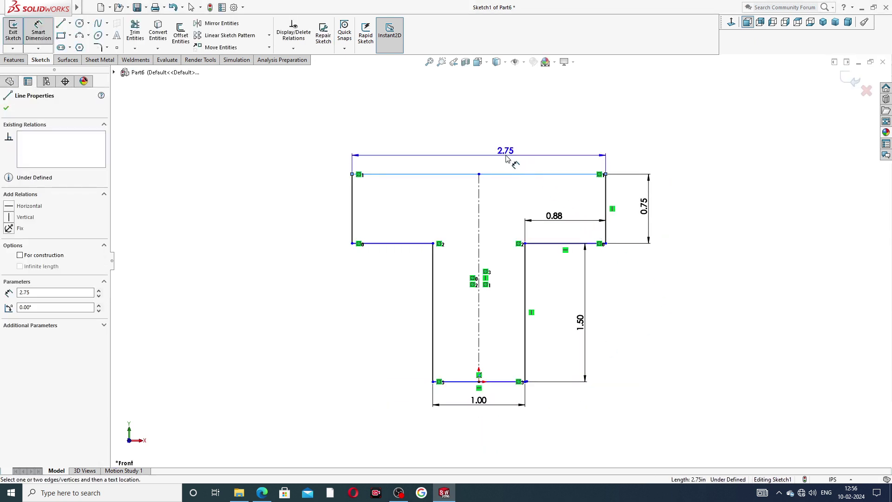
left_click(506, 158)
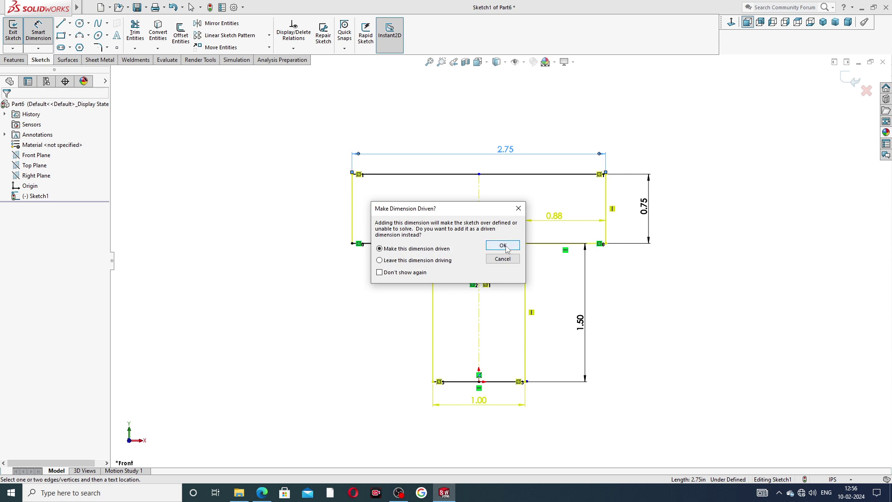
left_click(503, 246)
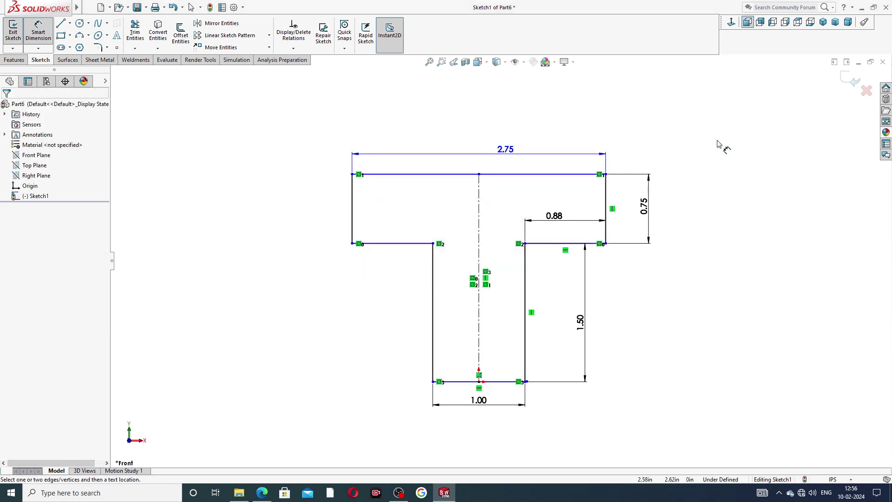
left_click_drag(553, 215, 561, 218)
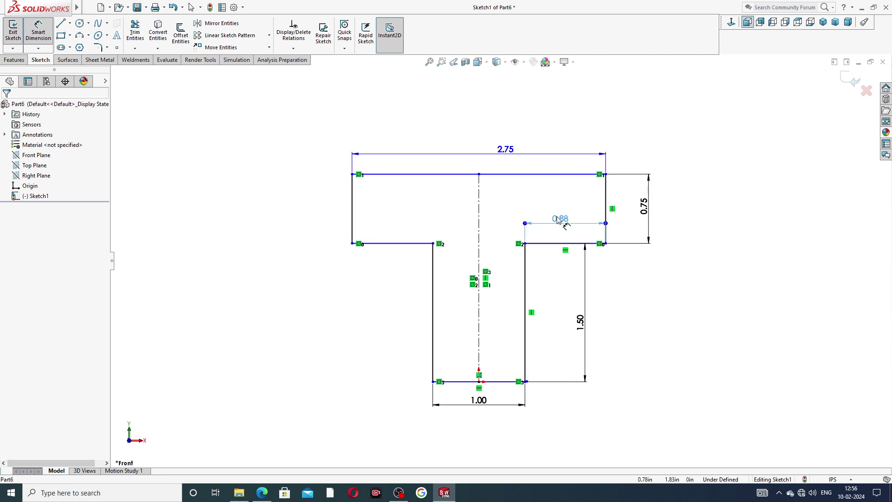
left_click(701, 220)
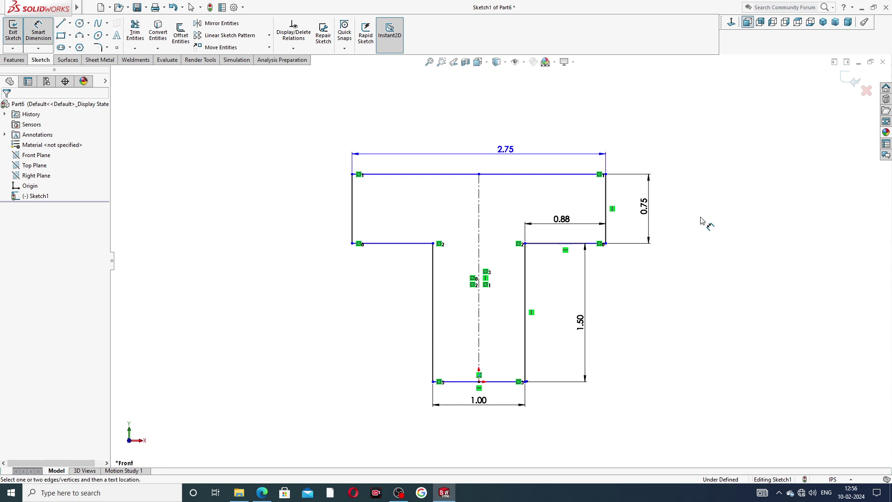
right_click(682, 149)
left_click(687, 138)
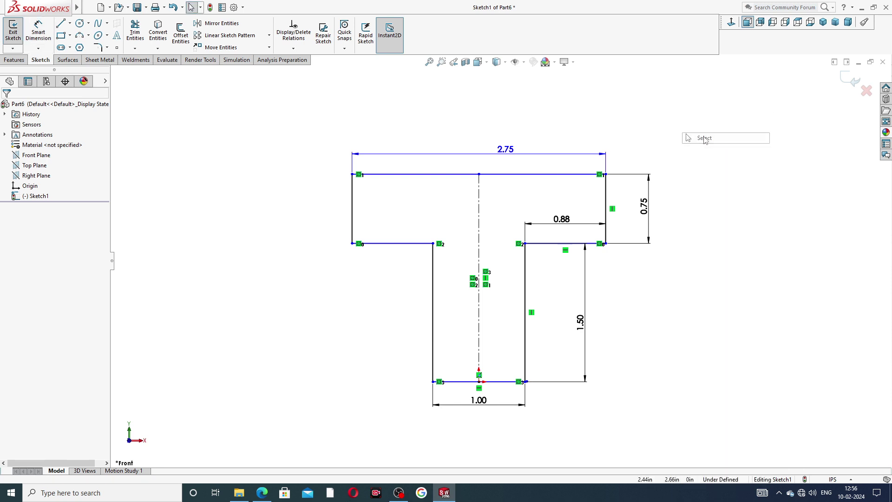
Step: Start an Extruded Boss/Base using both halves of the T sketch
left_click(16, 60)
left_click(29, 44)
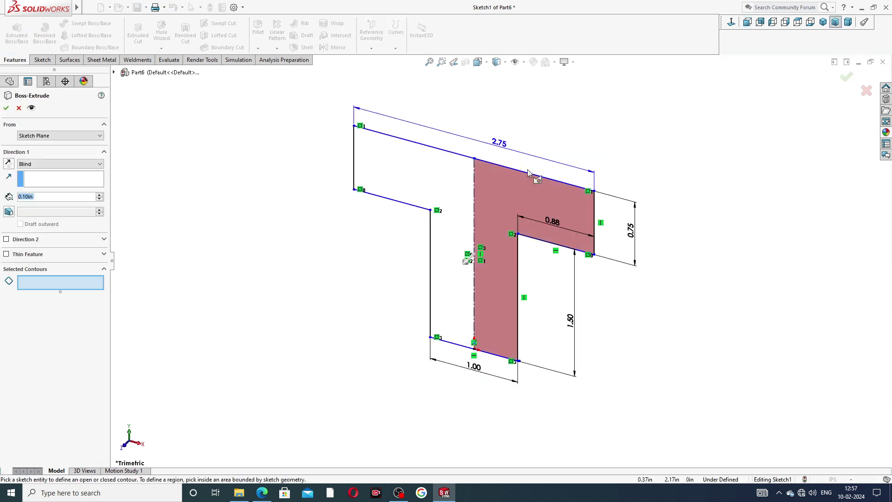
left_click(501, 181)
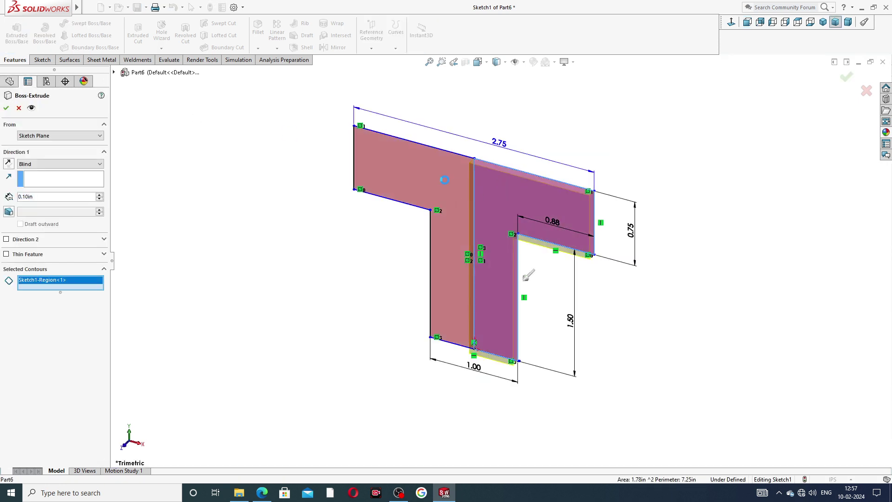
left_click(513, 232)
mouse_move(513, 233)
middle_mouse_down()
mouse_move(513, 252)
mouse_move(573, 253)
middle_mouse_up()
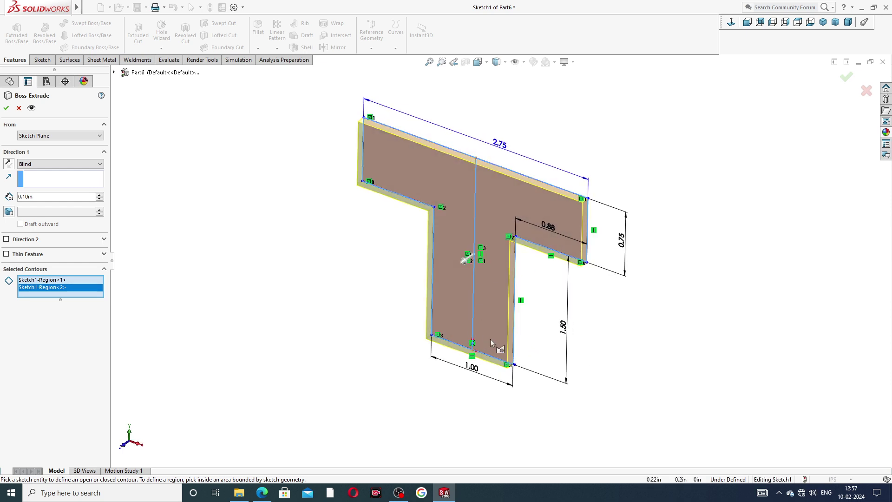
double_click(40, 197)
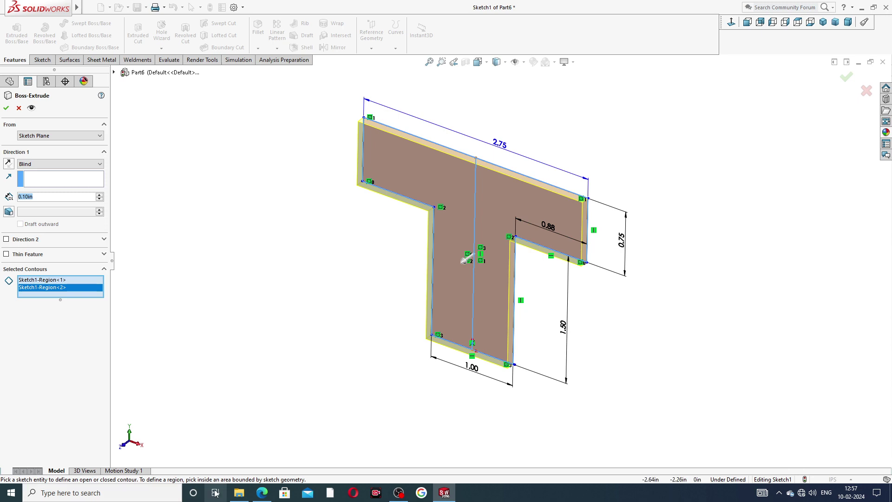
Step: Set the extrusion depth to 2.56 in, reverse its direction, and accept Boss-Extrude1
left_click(265, 493)
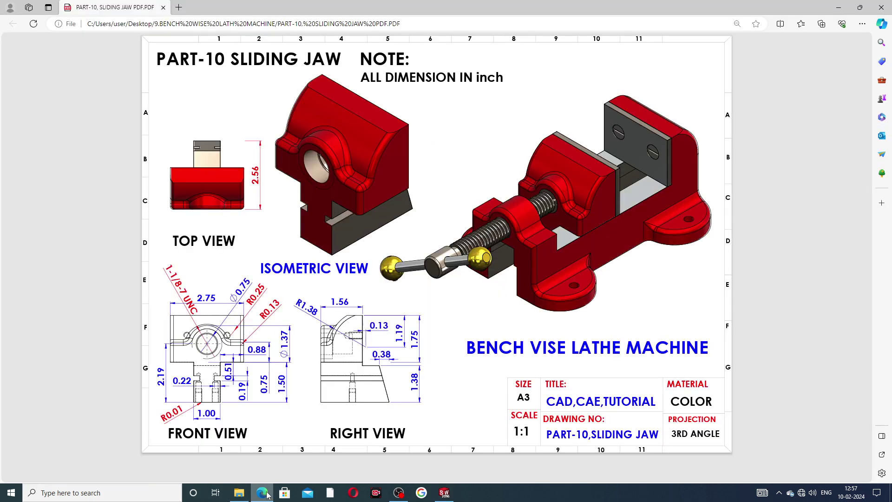
left_click(258, 489)
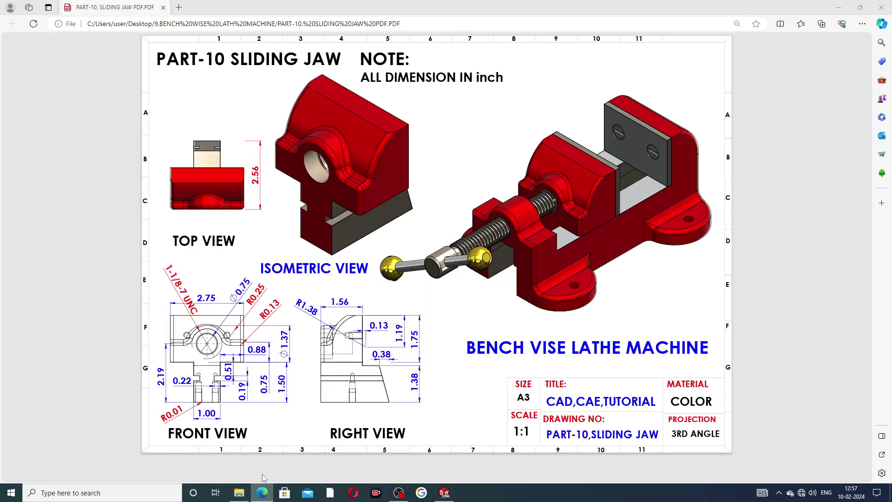
left_click(269, 487)
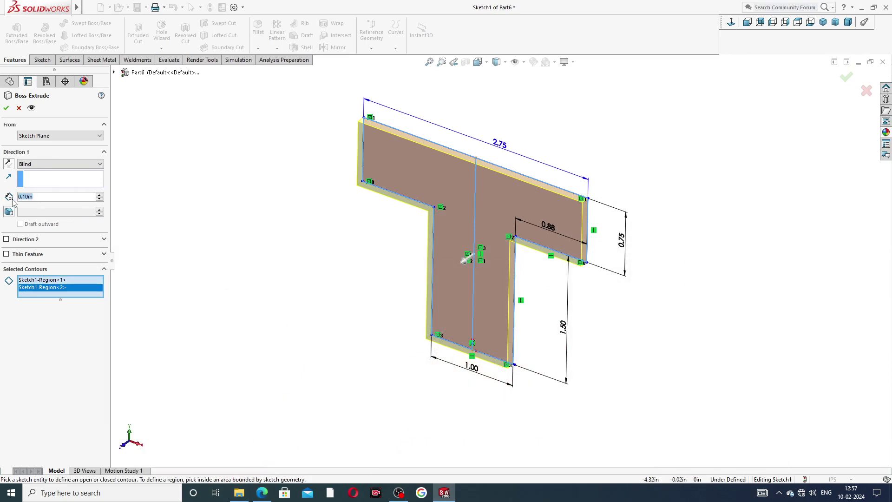
type("2.56")
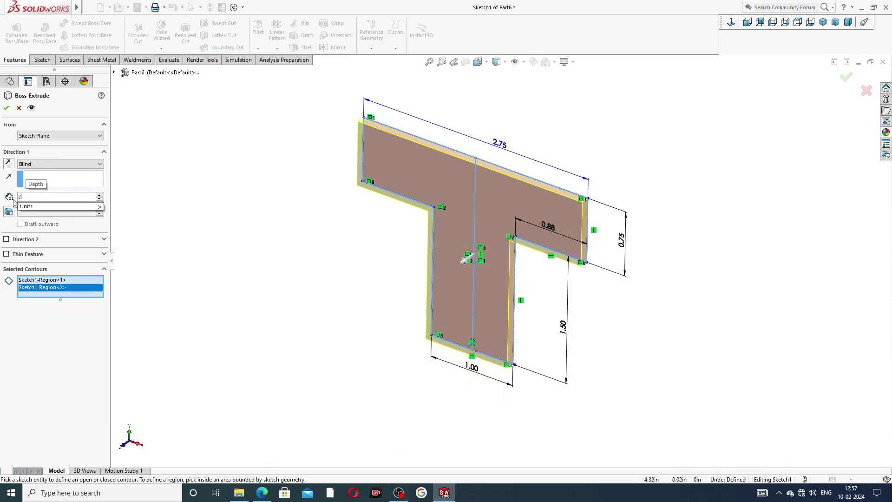
key("Return")
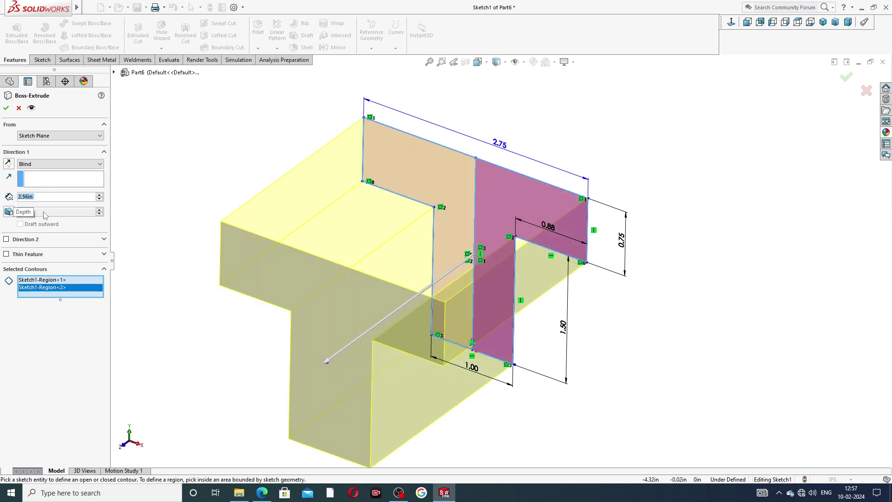
left_click(7, 163)
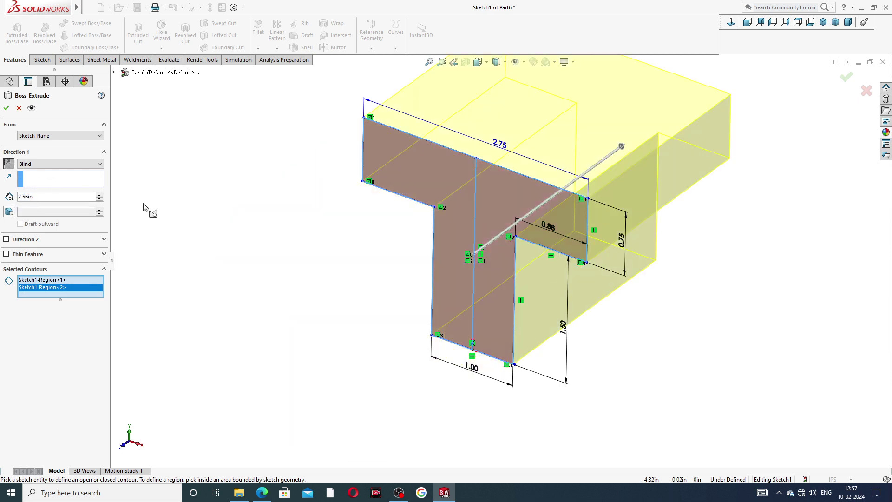
scroll(499, 258, "up", 2)
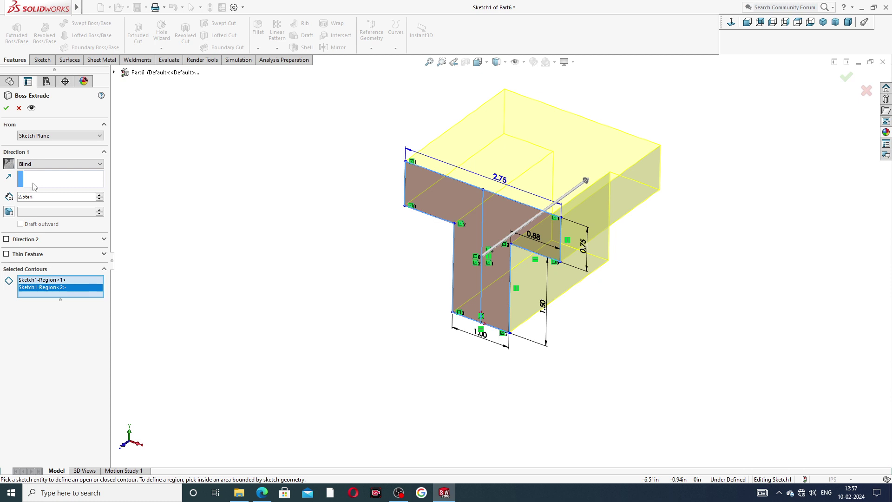
left_click(6, 109)
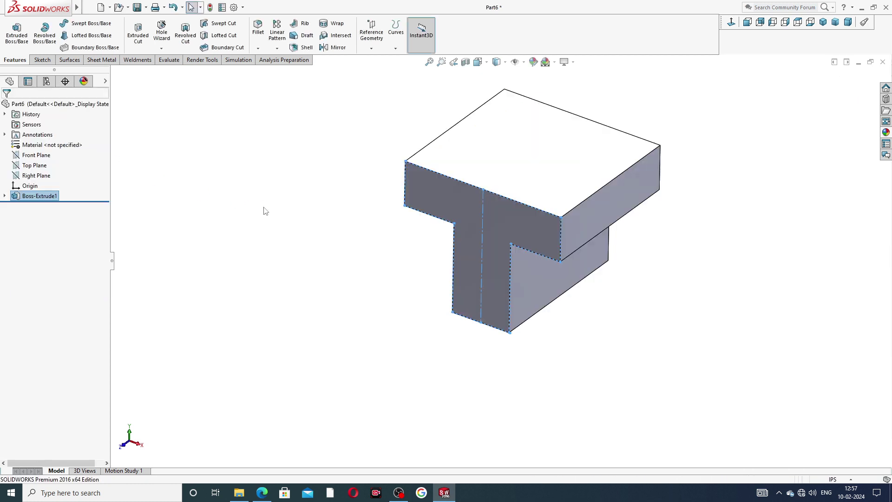
Step: Apply the polished nickel metal appearance to the T-shaped part
mouse_move(701, 182)
middle_mouse_down()
mouse_move(625, 135)
mouse_move(697, 149)
mouse_move(691, 167)
mouse_move(779, 156)
mouse_move(710, 158)
mouse_move(722, 163)
middle_mouse_up()
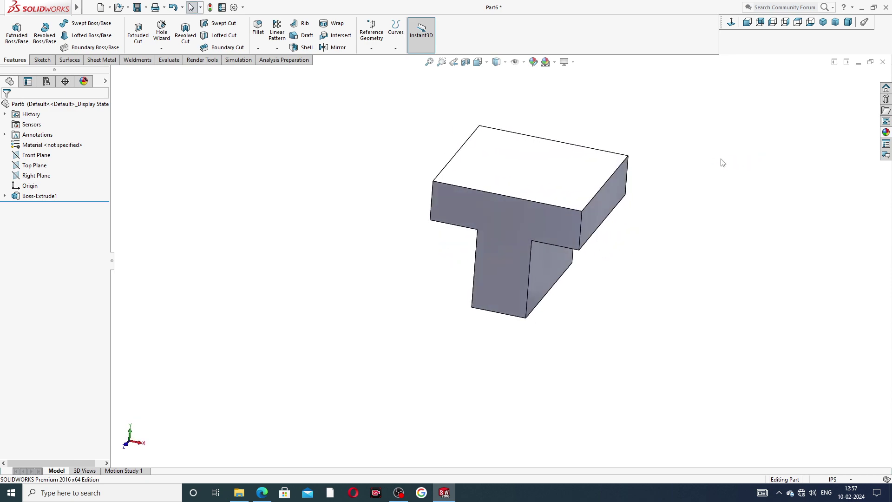
left_click(260, 495)
left_click(261, 495)
left_click(886, 132)
scroll(845, 148, "down", 3)
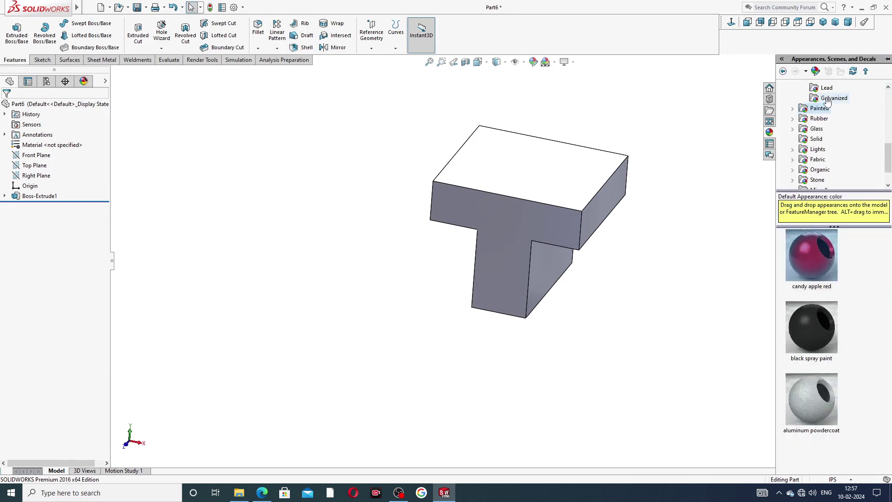
scroll(844, 147, "up", 3)
scroll(841, 112, "up", 3)
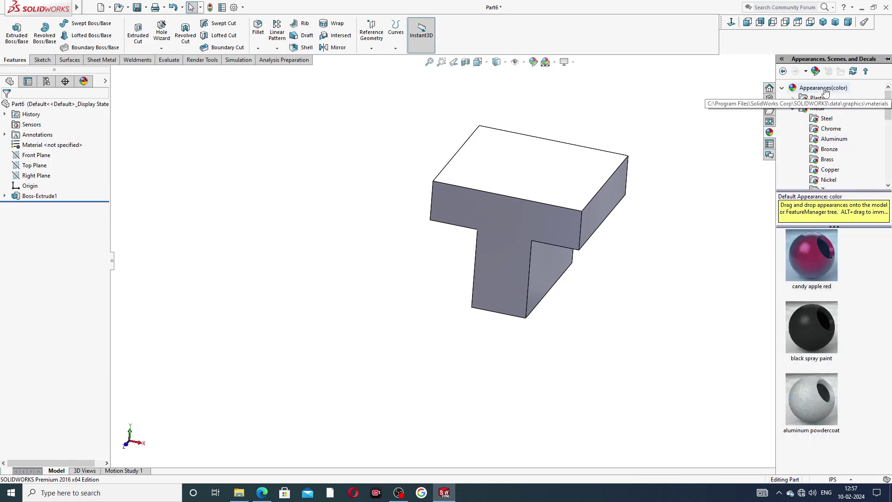
left_click(828, 180)
double_click(810, 247)
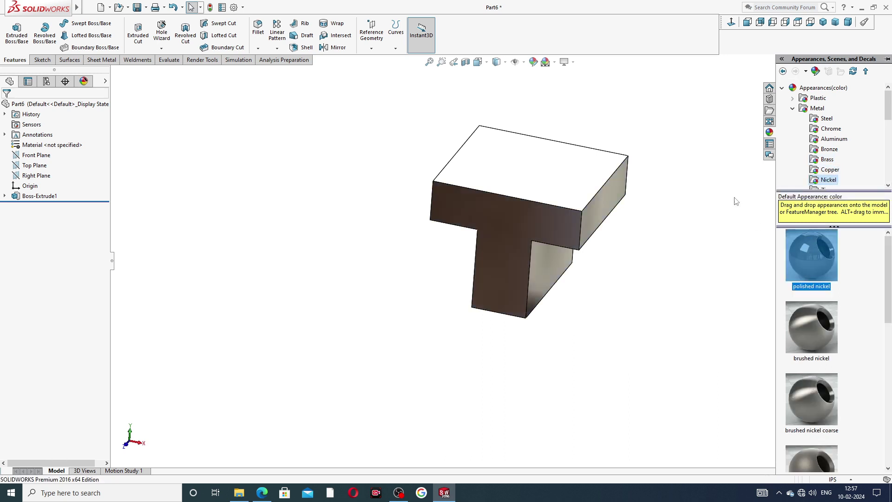
Step: Apply a different background scene and orbit the part to inspect it
mouse_move(702, 153)
middle_mouse_down()
mouse_move(615, 110)
mouse_move(630, 131)
middle_mouse_up()
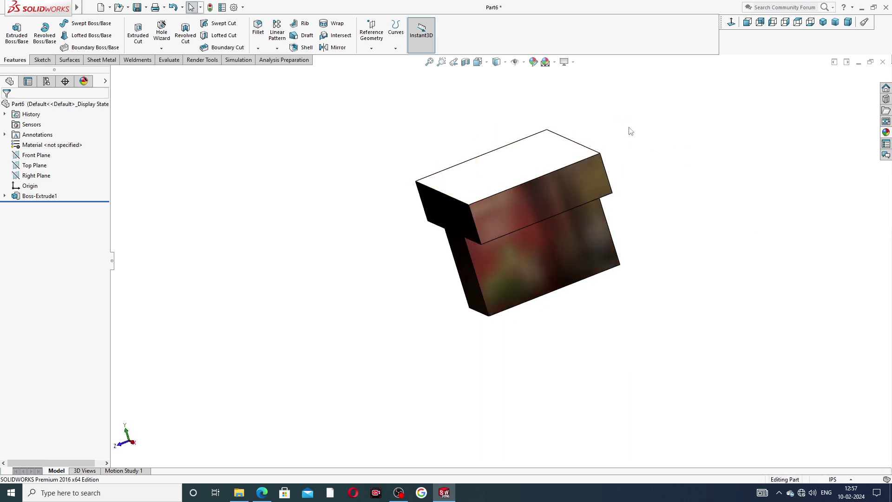
left_click(554, 62)
left_click(639, 82)
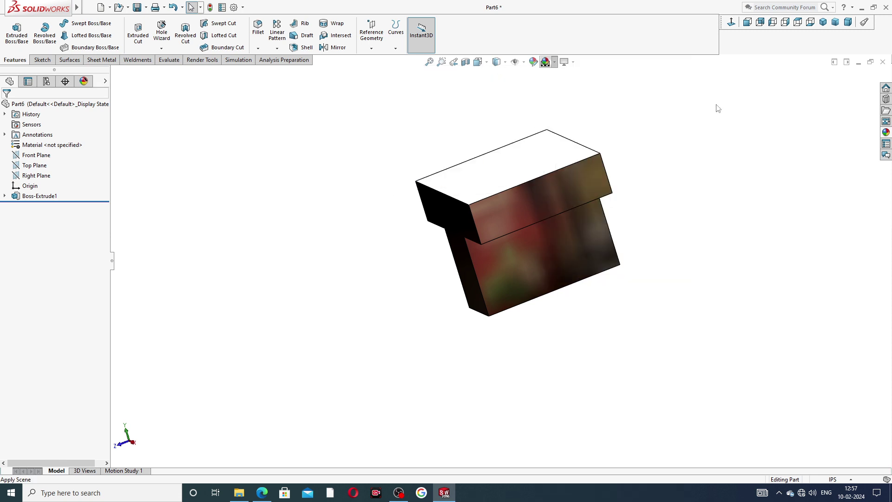
mouse_move(717, 106)
middle_mouse_down()
mouse_move(584, 169)
mouse_move(601, 246)
mouse_move(640, 168)
mouse_move(643, 221)
middle_mouse_up()
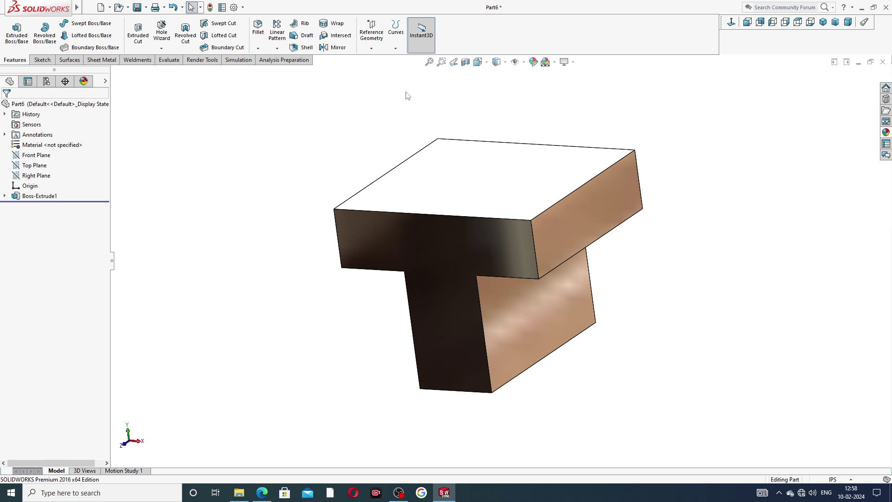
middle_click_drag(327, 201, 400, 185)
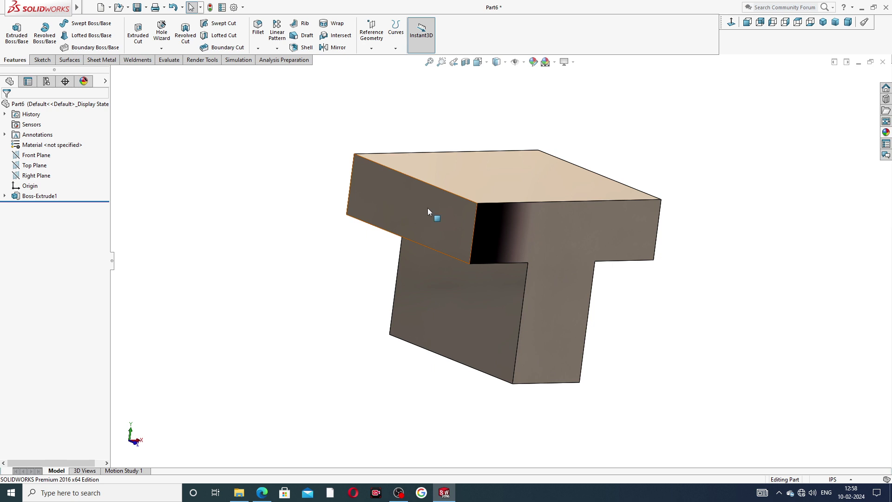
Step: Start Sketch2 on the end face of the T's top bar and view it face-on
left_click(427, 209)
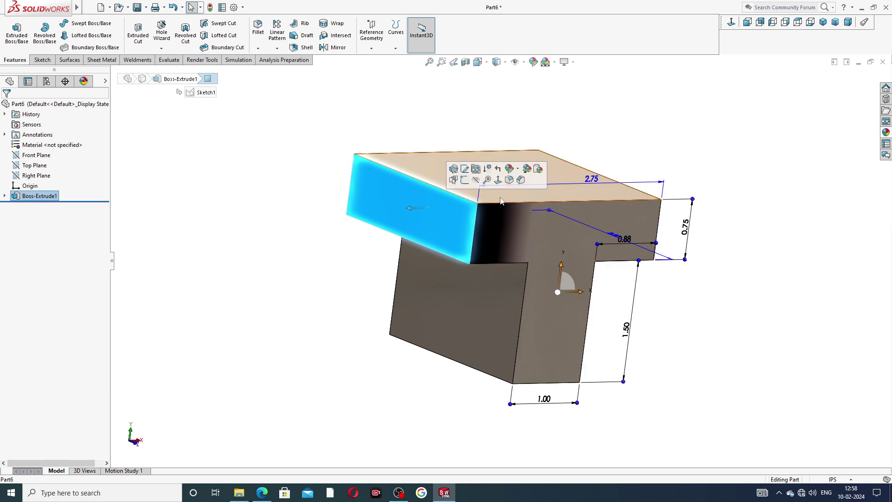
left_click(464, 179)
left_click(773, 21)
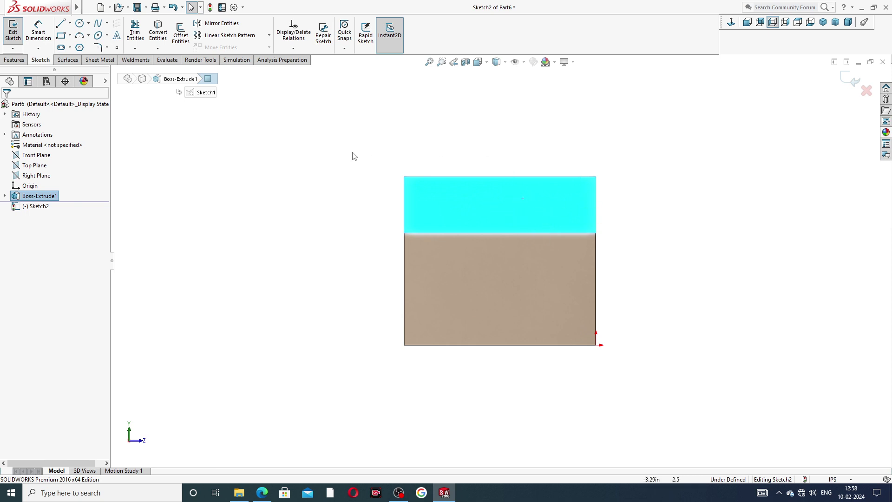
Step: Check the sliding jaw drawing in Edge, then go back to Sketch2 in SOLIDWORKS
left_click(263, 495)
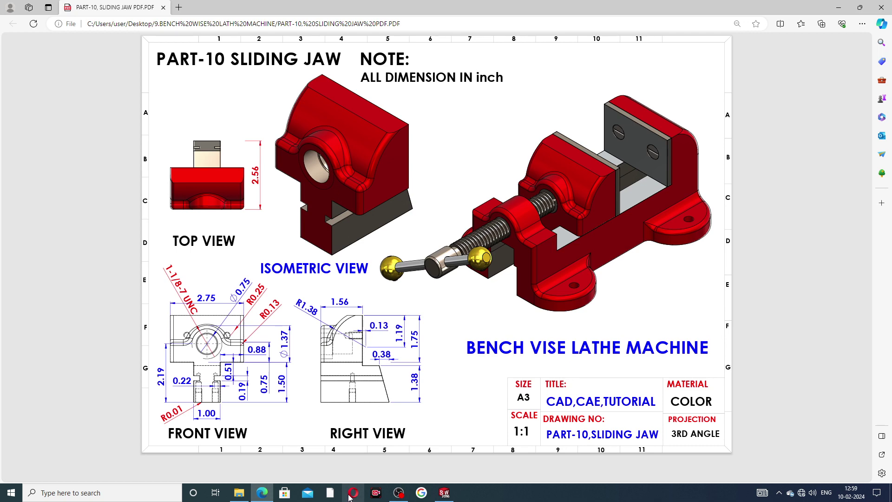
left_click(262, 492)
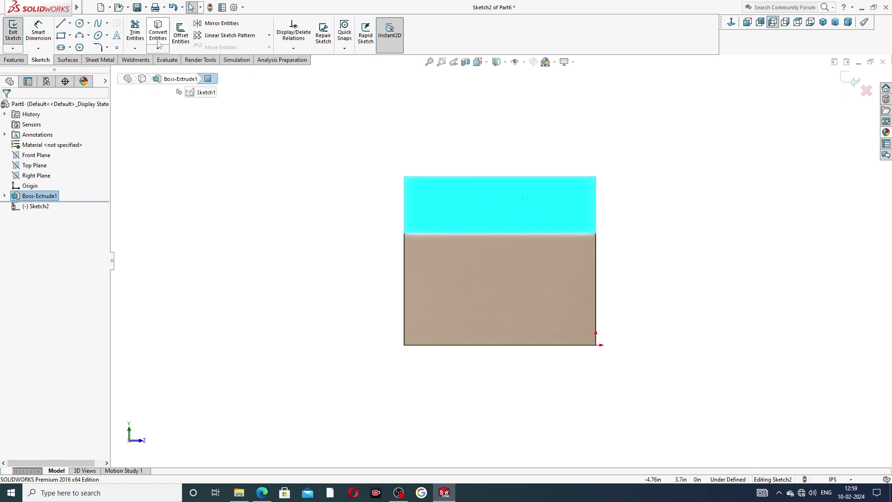
Step: Draw the base line, vertical line and short top line on the block's top edge
left_click(60, 23)
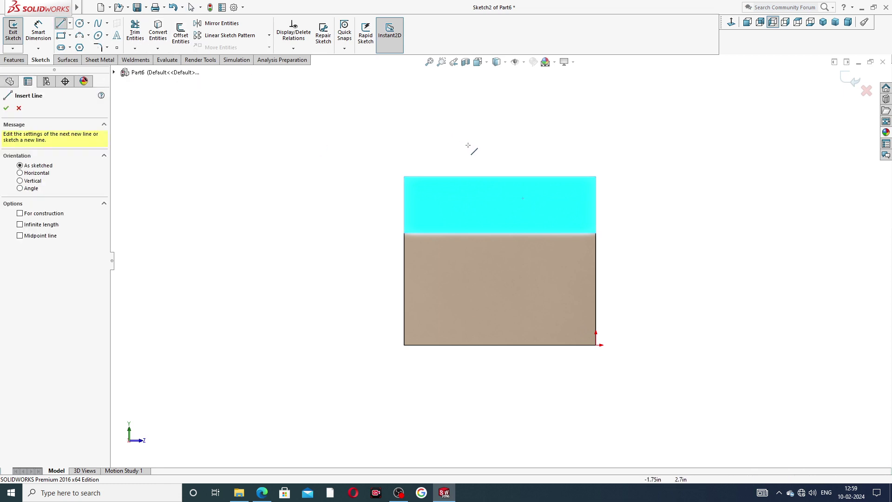
scroll(548, 168, "down", 1)
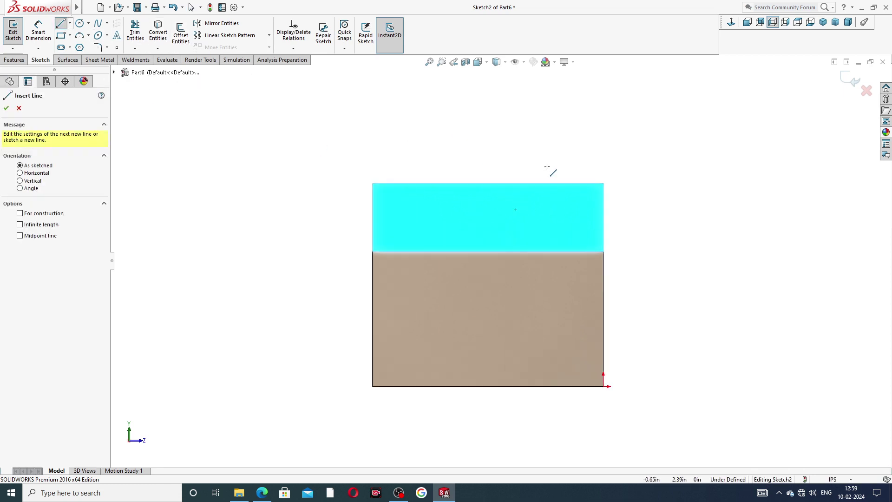
scroll(550, 186, "down", 1)
scroll(551, 190, "down", 1)
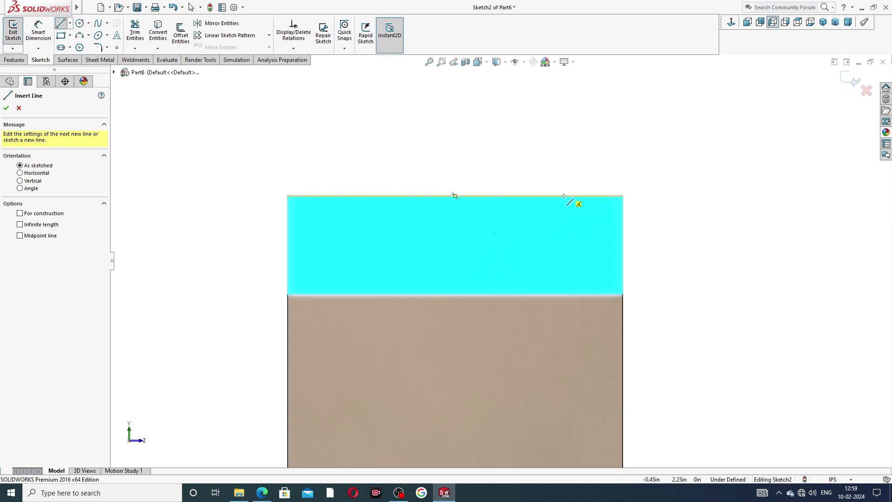
left_click(564, 195)
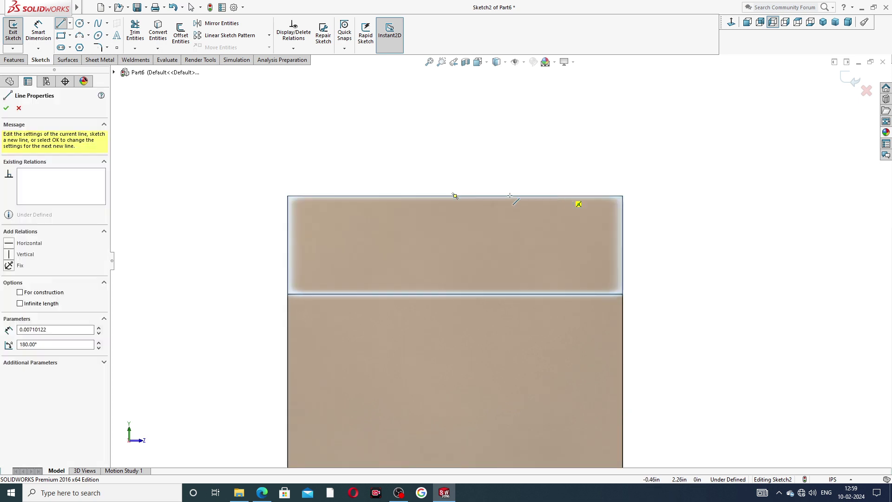
left_click(461, 195)
scroll(472, 130, "up", 2)
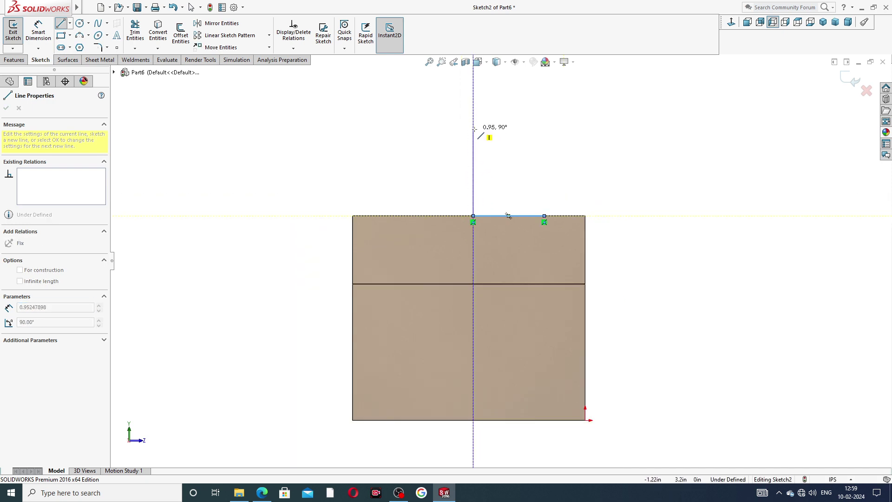
left_click(473, 129)
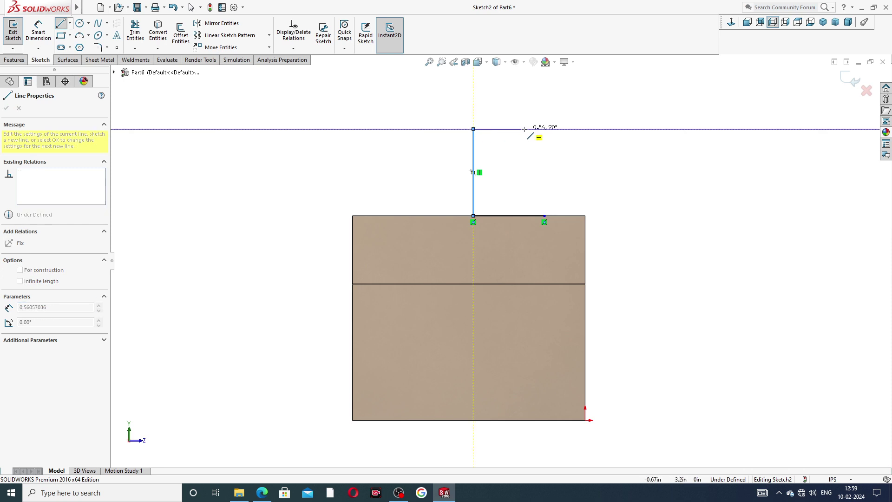
left_click(524, 129)
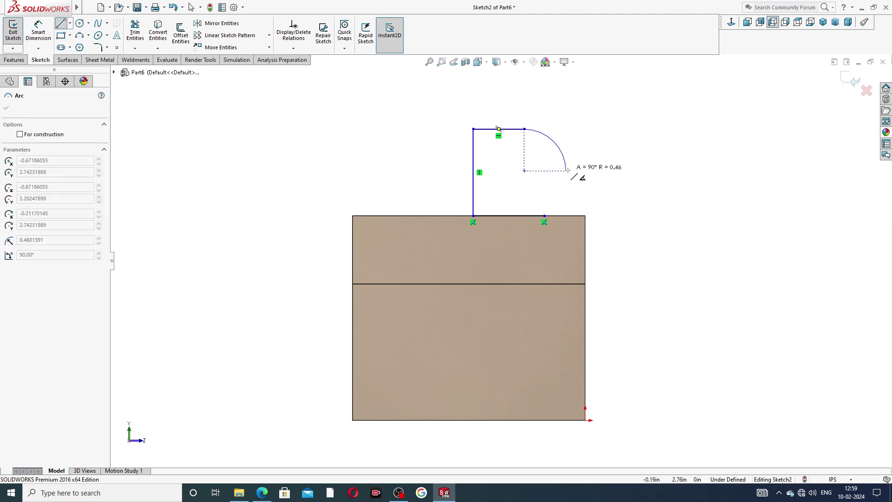
key("Escape")
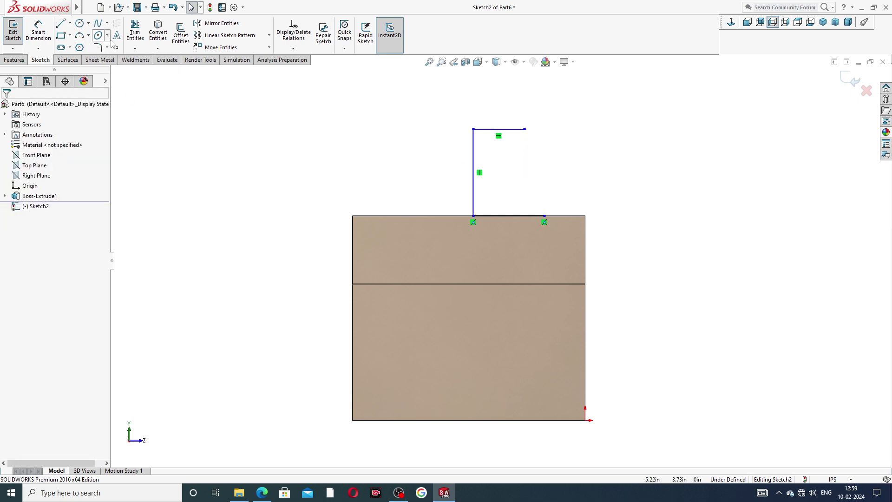
Step: Draw a 3-point arc from the top line down to the block's edge
left_click(88, 36)
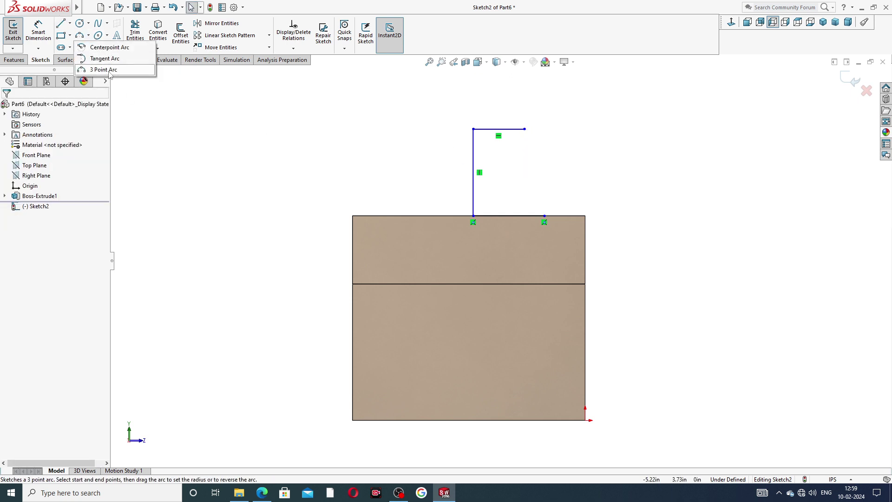
left_click(107, 69)
scroll(568, 137, "down", 1)
scroll(572, 142, "down", 1)
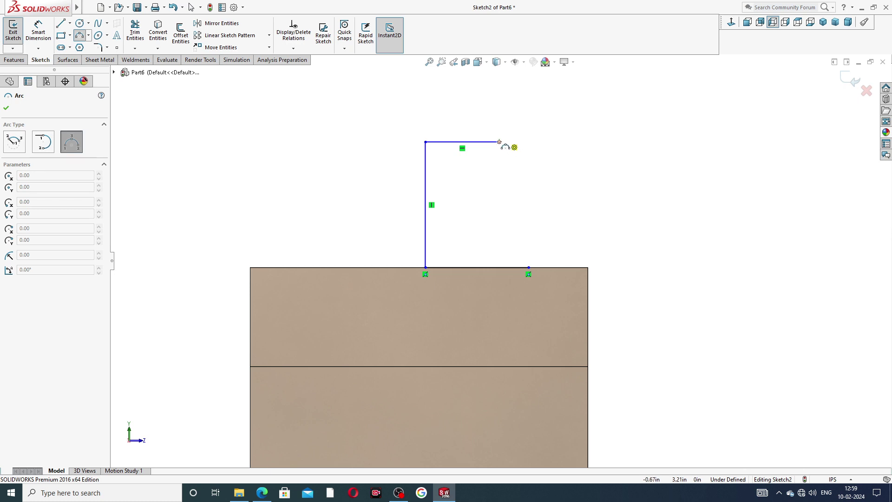
left_click_drag(499, 142, 529, 267)
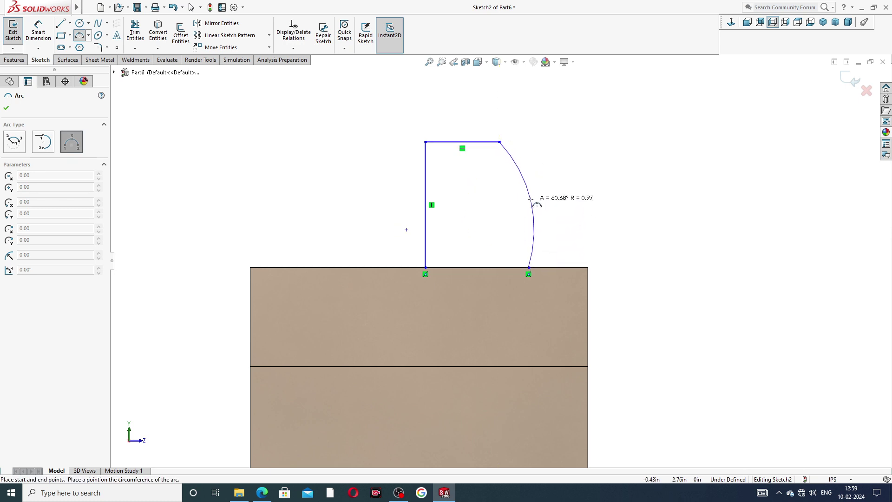
left_click(531, 200)
right_click(574, 181)
left_click(589, 188)
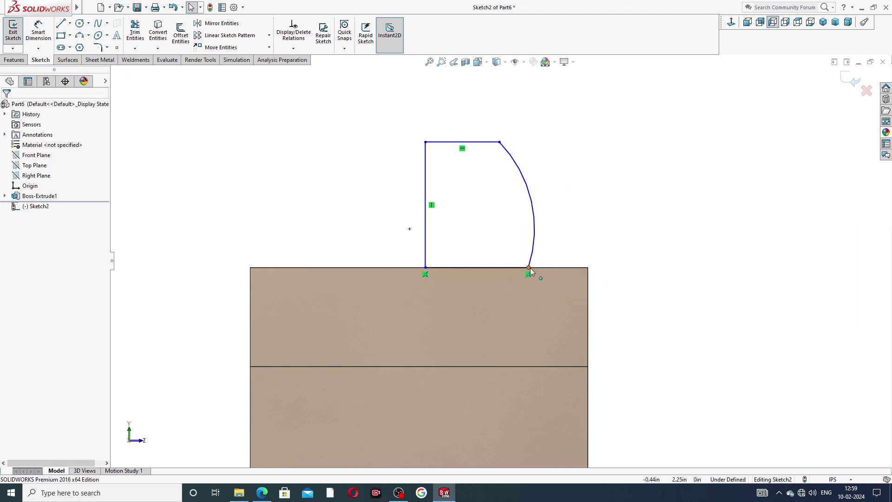
Step: Adjust the arc's lower endpoint along the block's top edge
left_click_drag(530, 268, 550, 267)
left_click(613, 183)
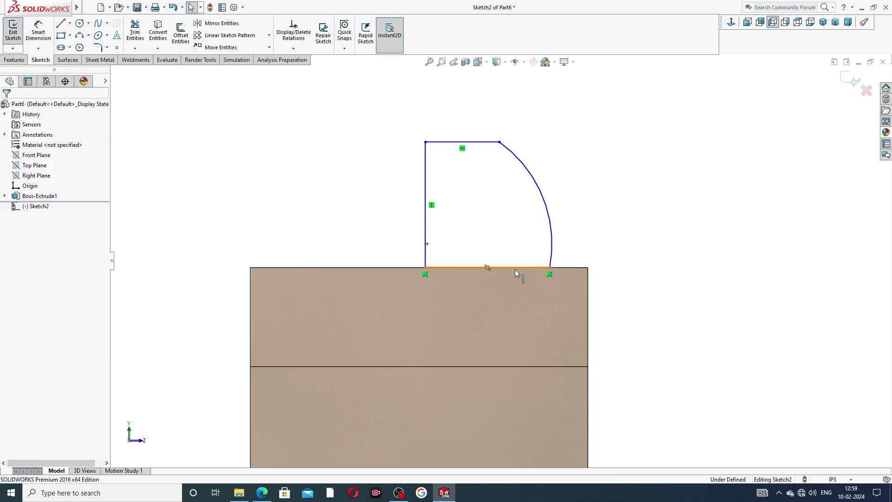
left_click(550, 268)
left_click_drag(550, 269, 538, 268)
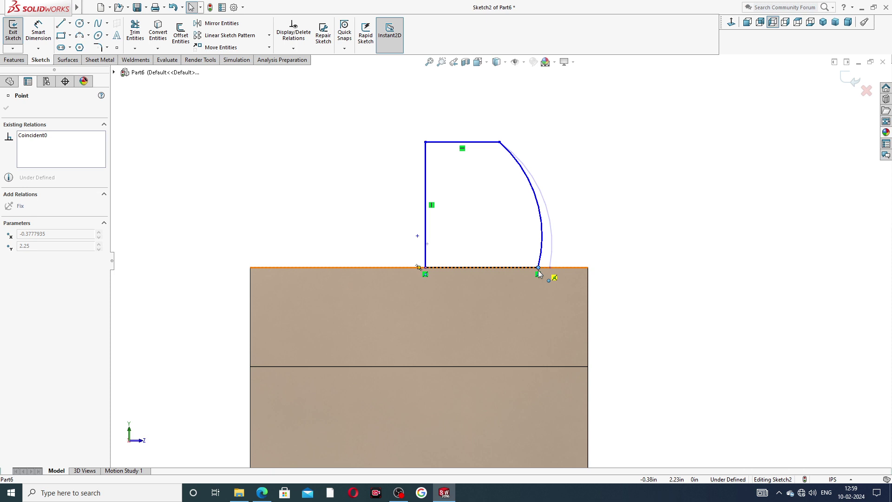
left_click(592, 194)
Step: Dimension the profile's height above the block edge to 1.75
key("z")
key("z")
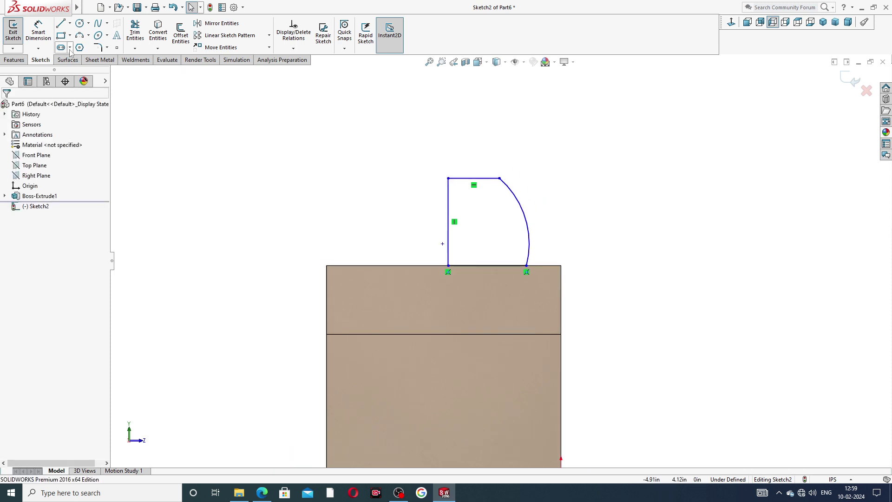
left_click(38, 31)
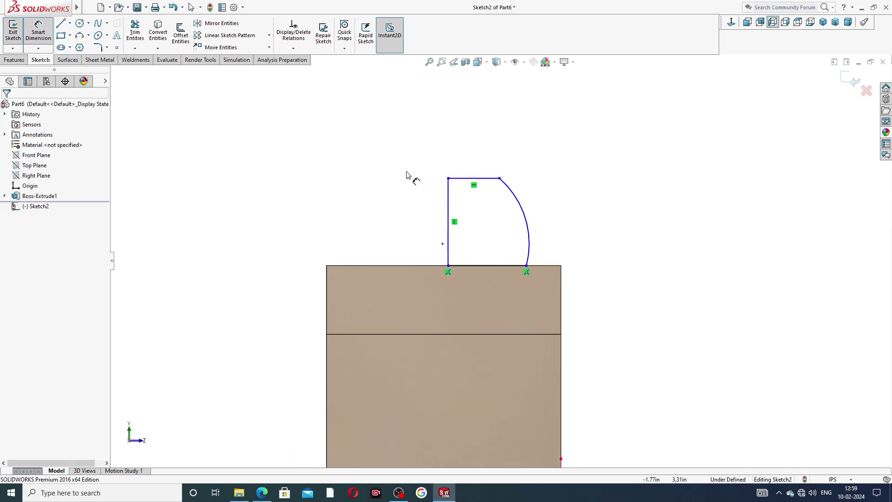
left_click(472, 179)
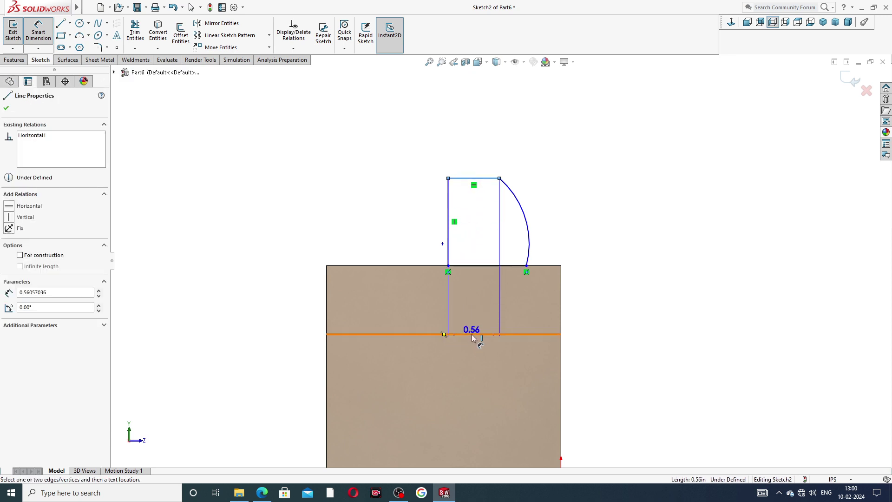
left_click(474, 334)
left_click(279, 264)
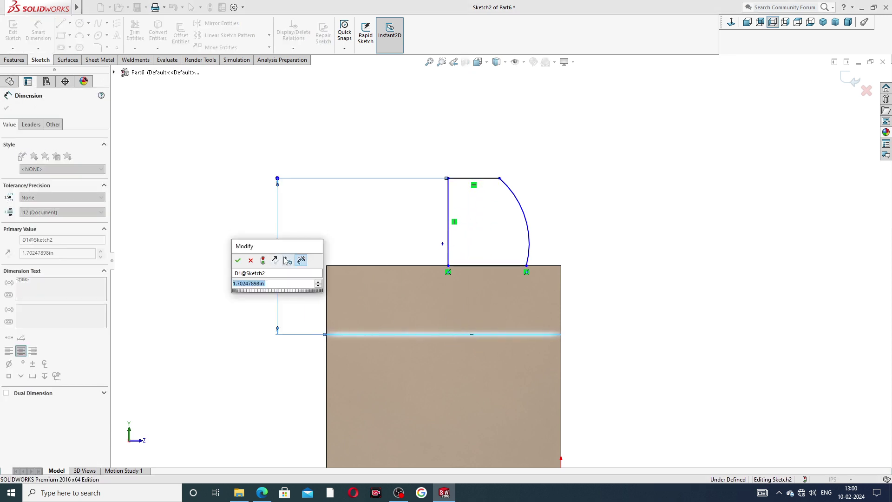
type("1.")
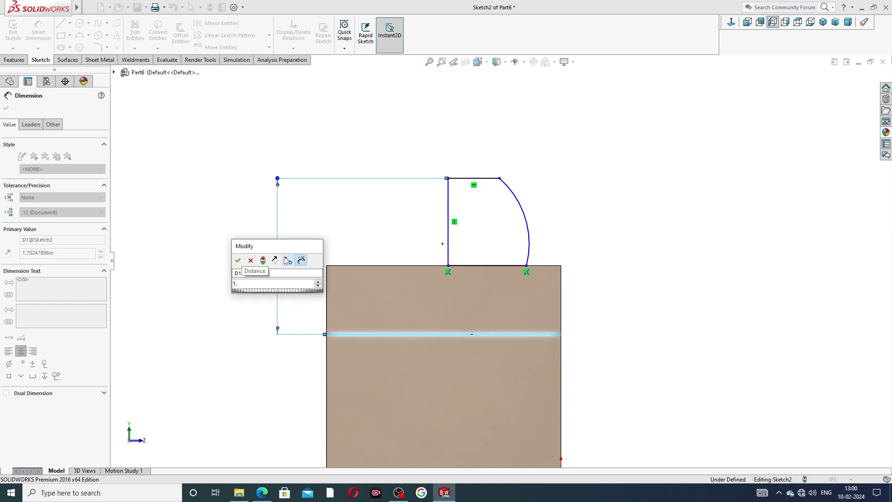
type("75")
key("Return")
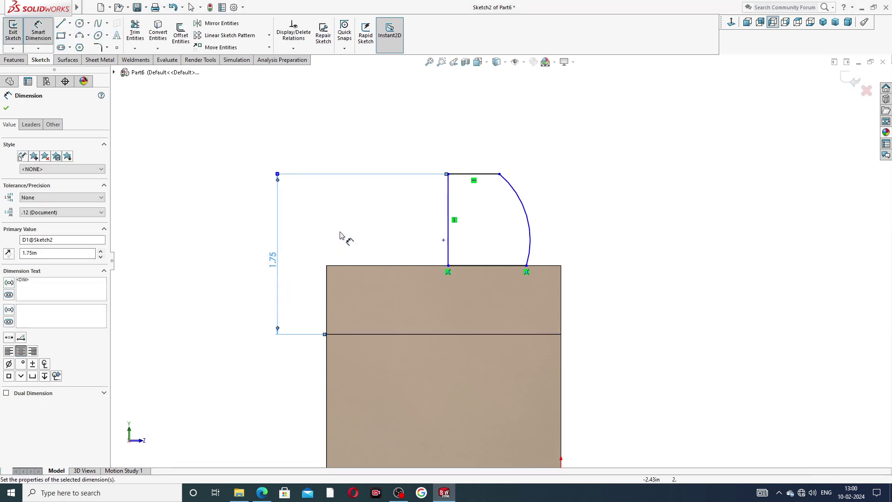
key("Escape")
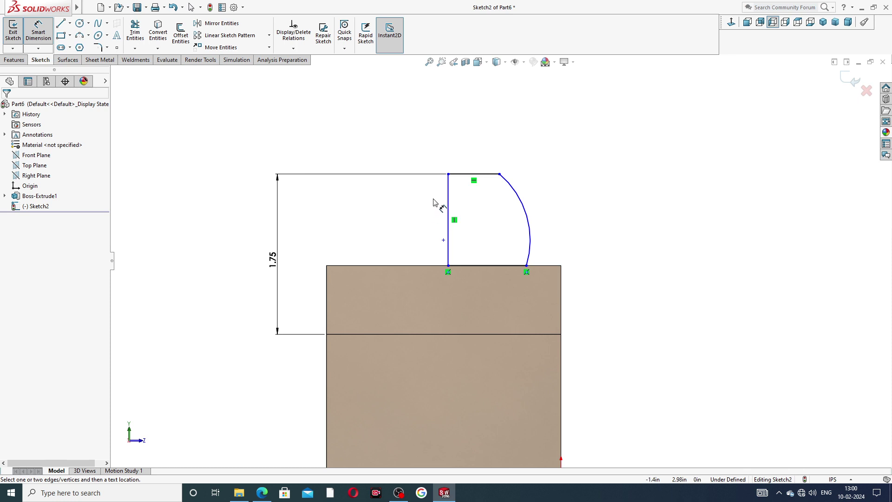
Step: Dimension the profile width to 1.56 and the arc radius to 1.38
left_click(448, 193)
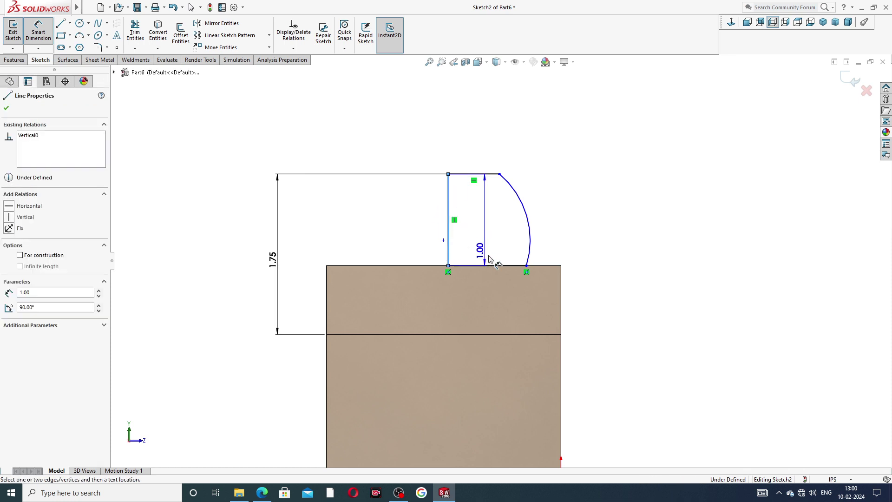
left_click(562, 269)
left_click(513, 153)
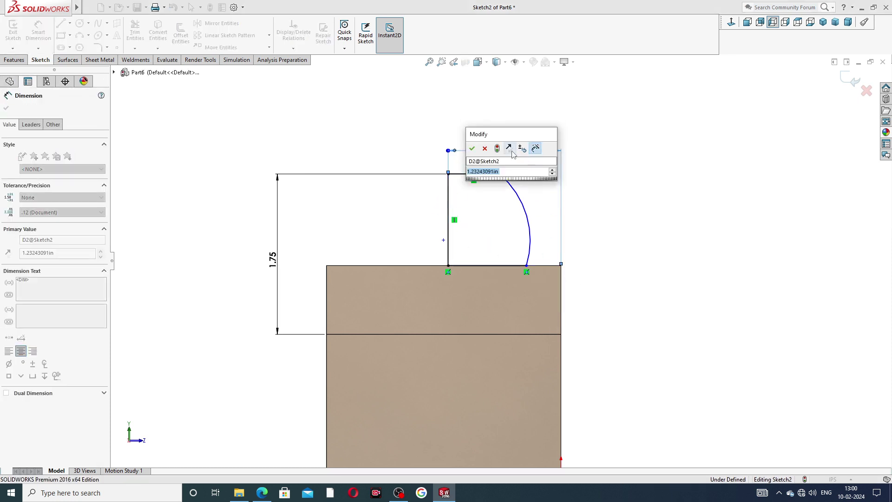
type("1.5")
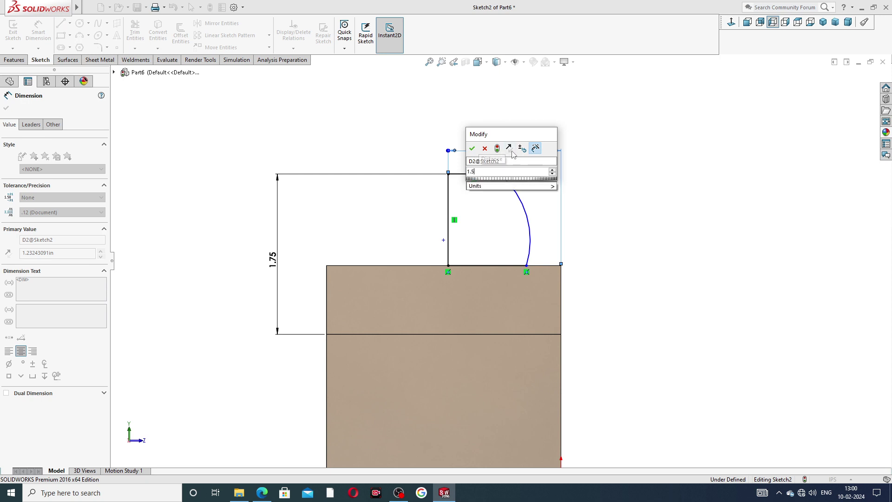
type("6")
key("Return")
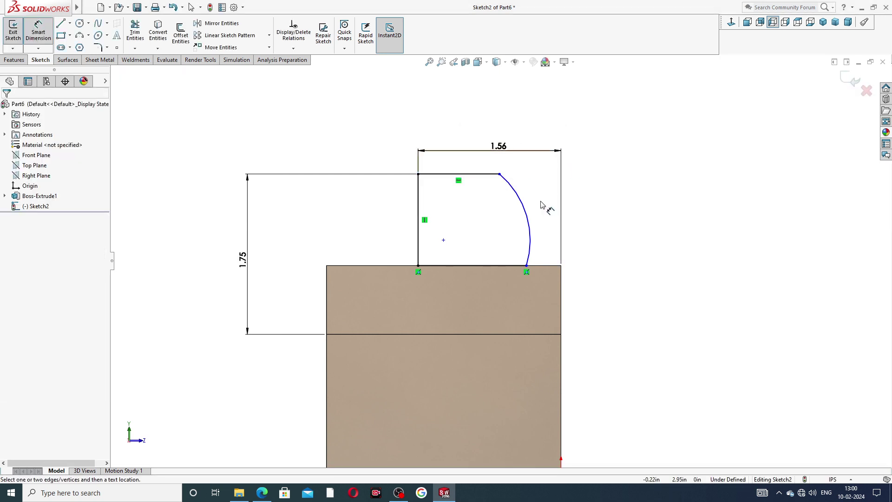
left_click(513, 186)
left_click(578, 183)
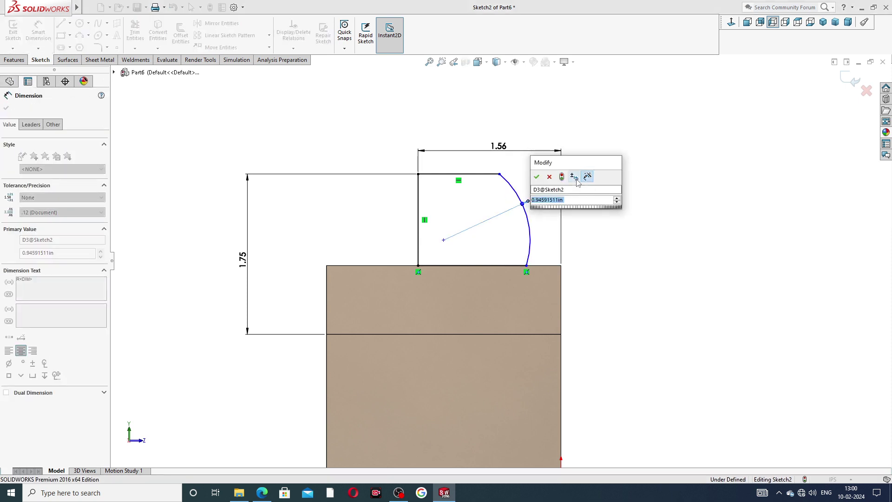
type("1.")
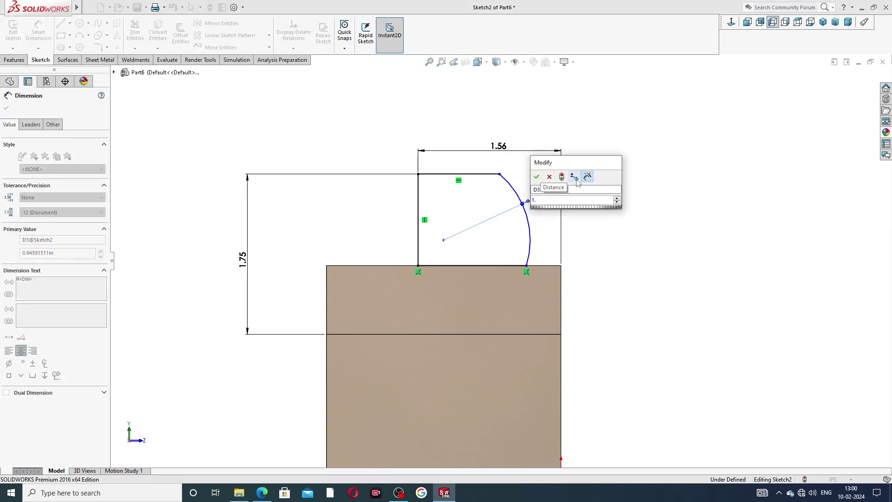
type("38")
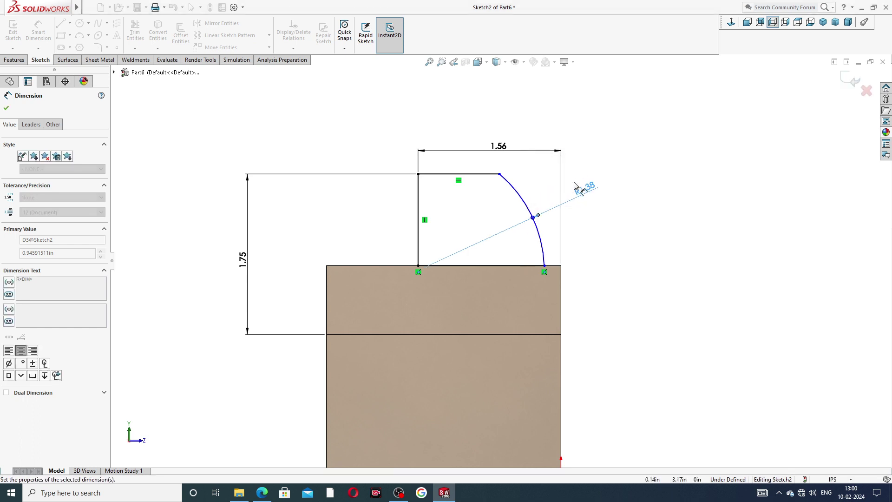
key("Return")
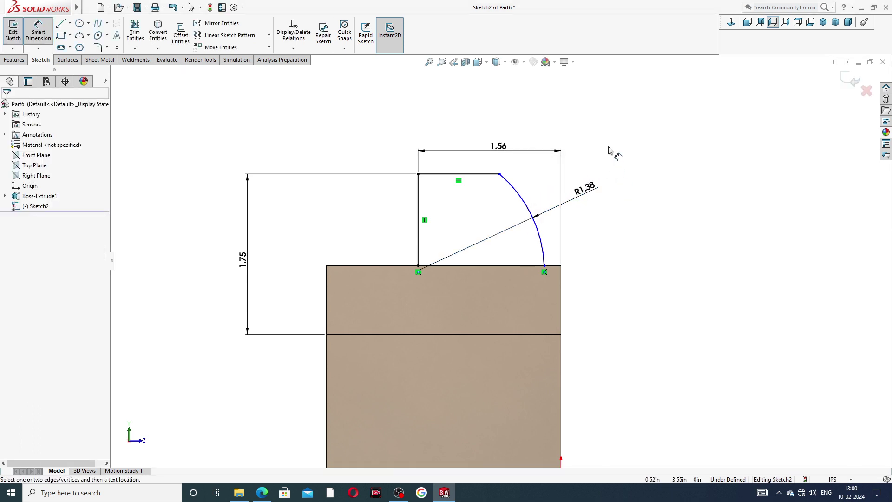
Step: Cancel the pending dimension and drag the arc's centre point to the left
right_click(610, 151)
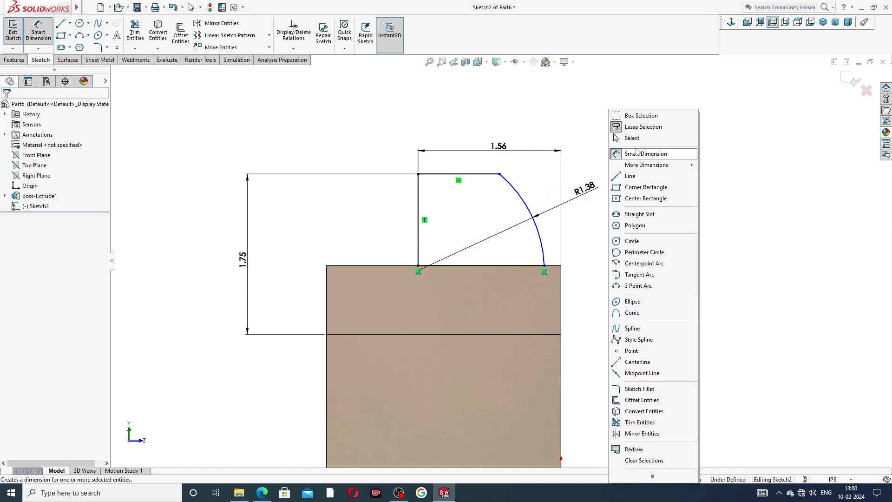
left_click(629, 176)
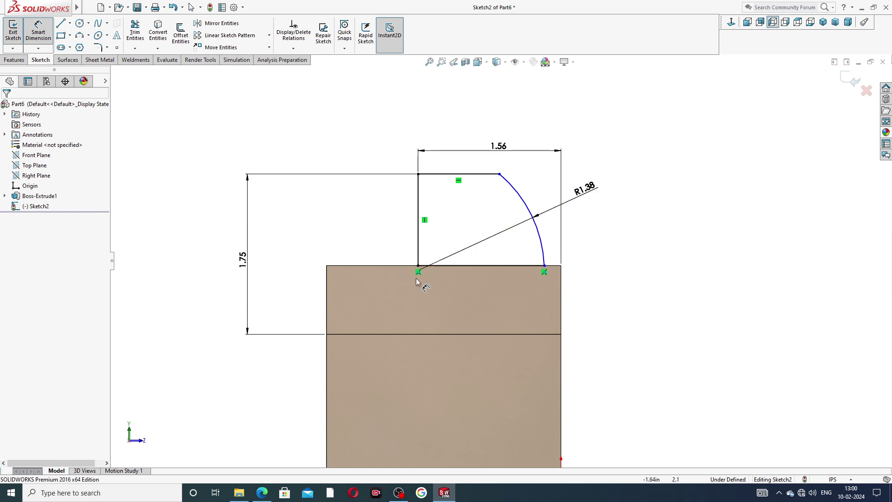
scroll(417, 274, "down", 2)
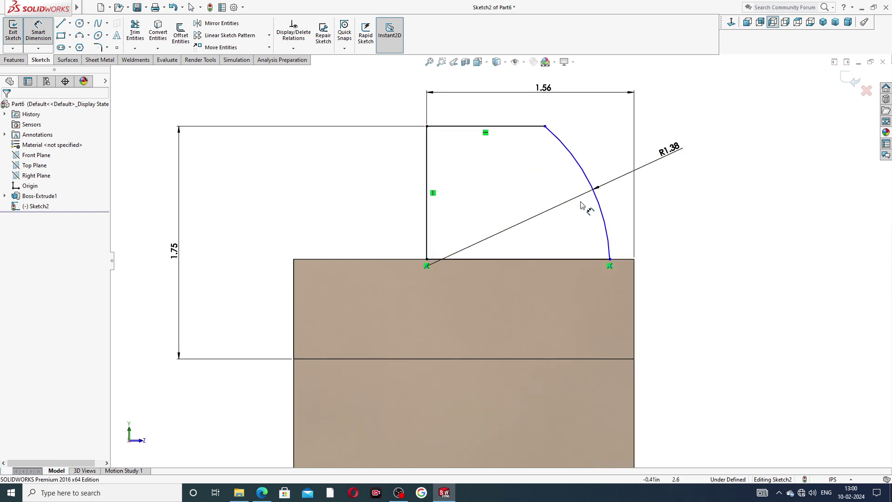
left_click(599, 199)
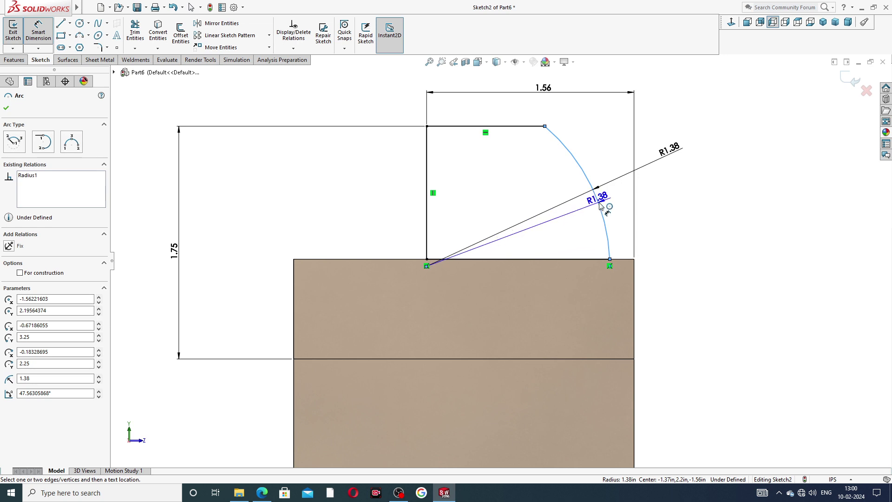
key("Escape")
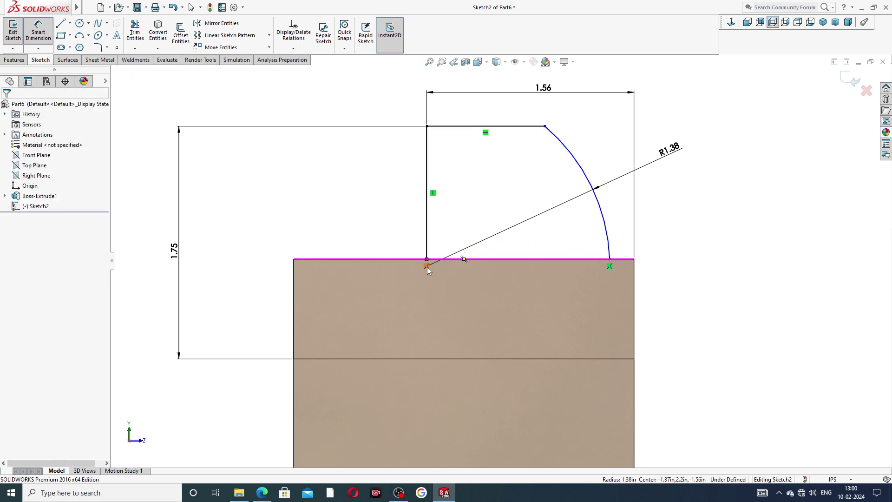
right_click(656, 193)
left_click(681, 138)
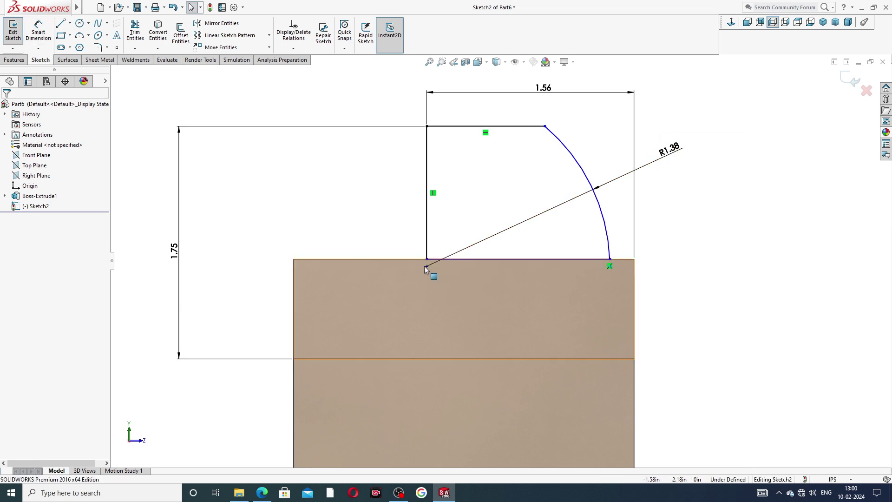
left_click_drag(426, 265, 404, 236)
left_click(551, 234)
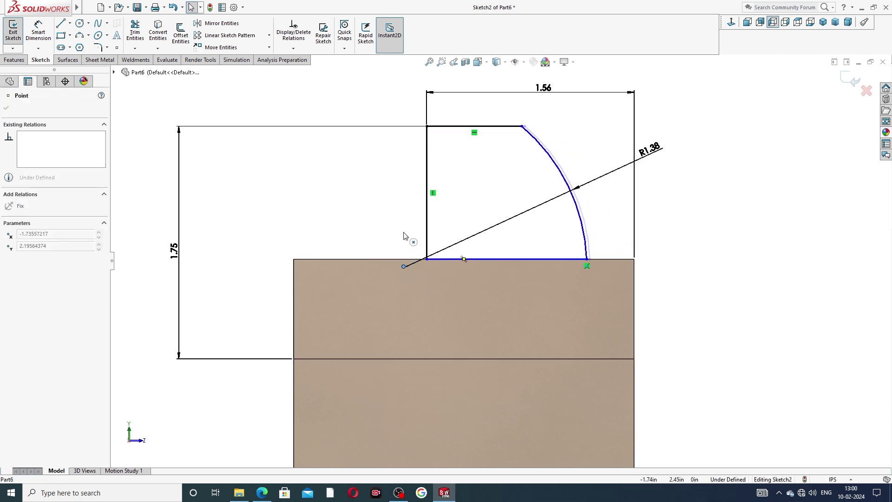
Step: Reshape the arc and move the R1.38 dimension label up and right
left_click(681, 211)
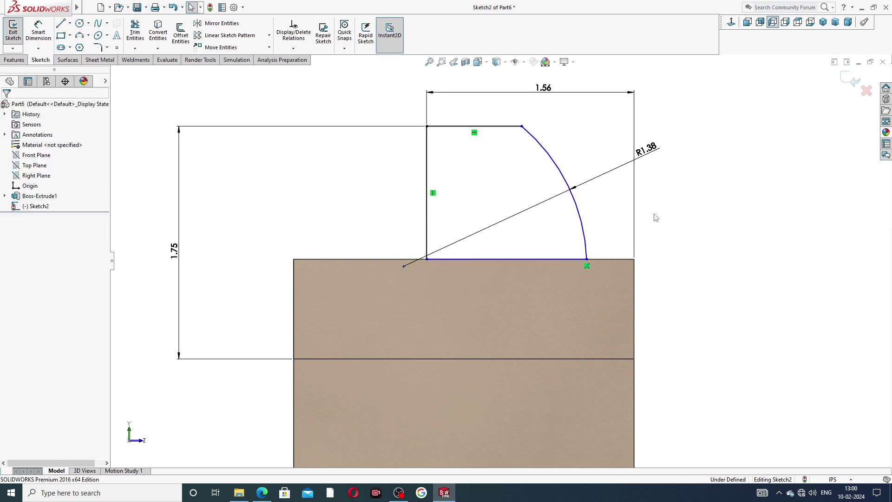
left_click(448, 258)
left_click(576, 207)
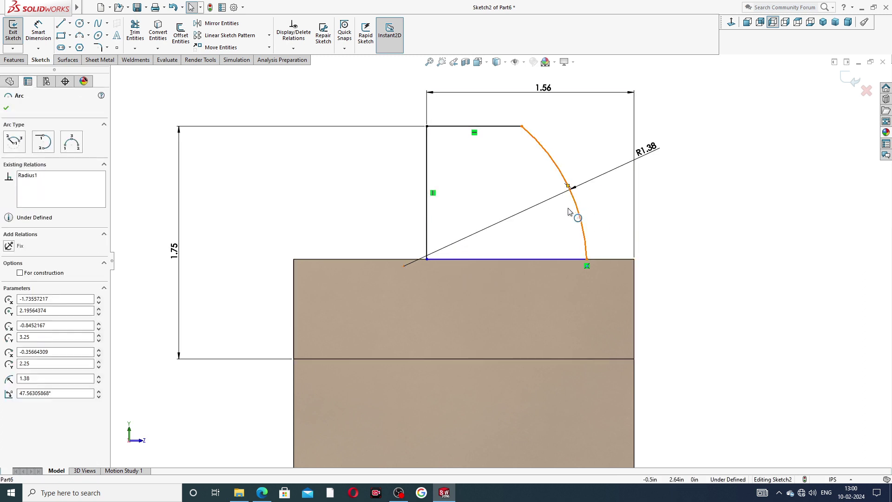
left_click_drag(567, 223, 582, 222)
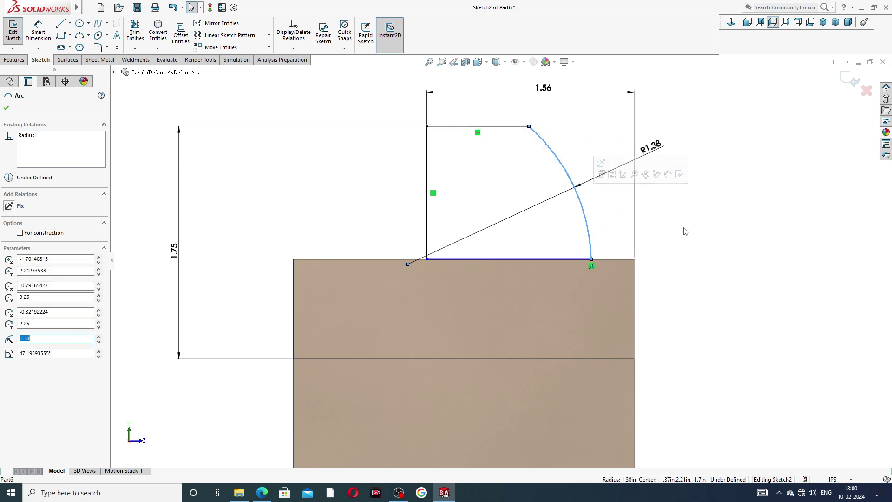
left_click(685, 231)
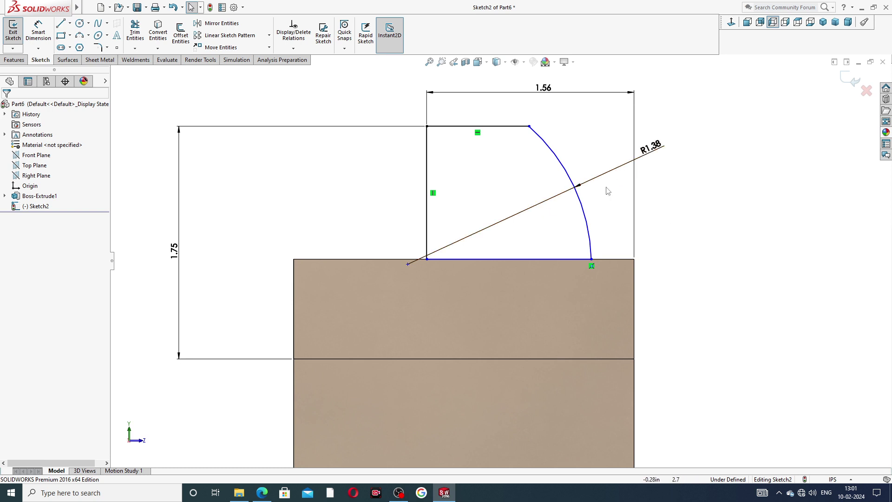
mouse_move(651, 147)
left_mouse_down()
mouse_move(642, 116)
mouse_move(669, 121)
left_mouse_up()
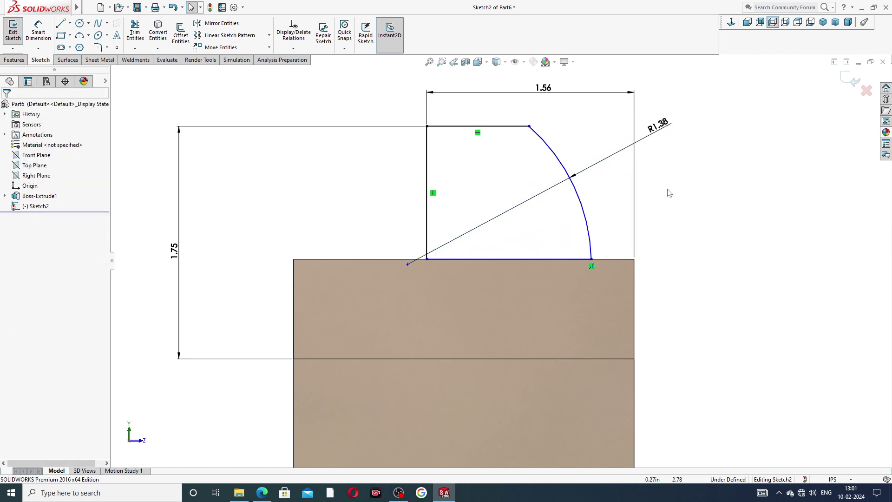
Step: Dimension the arc centre 0.13 from the vertical line
left_click(39, 30)
left_click(407, 264)
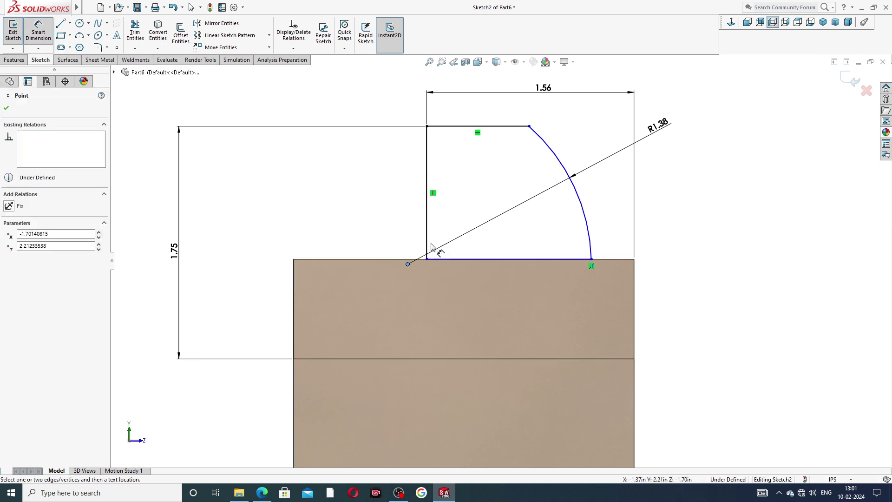
left_click(426, 245)
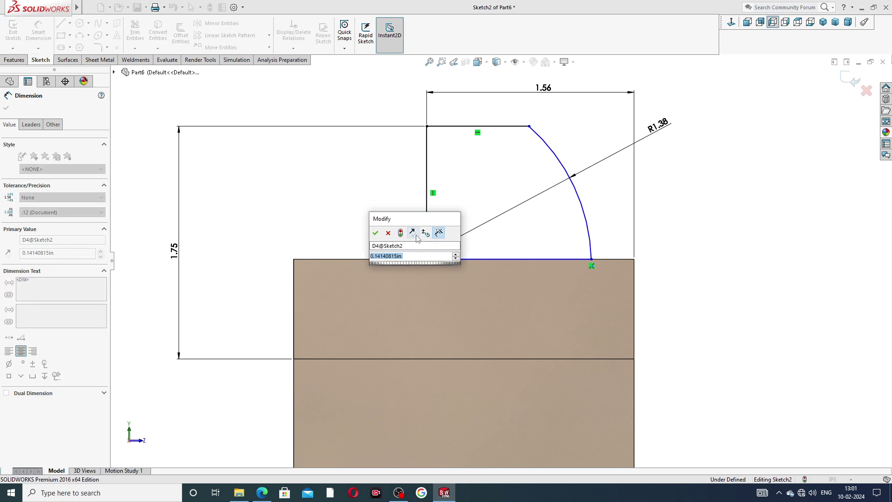
type(".13")
key("Return")
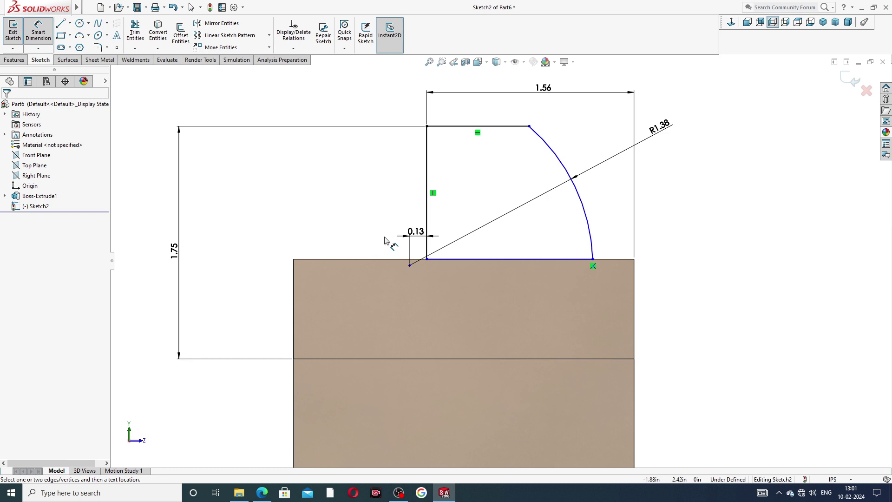
Step: Locate the arc centre 1.19 below the top line and move the 0.13 label aside
left_click(474, 126)
left_click(409, 265)
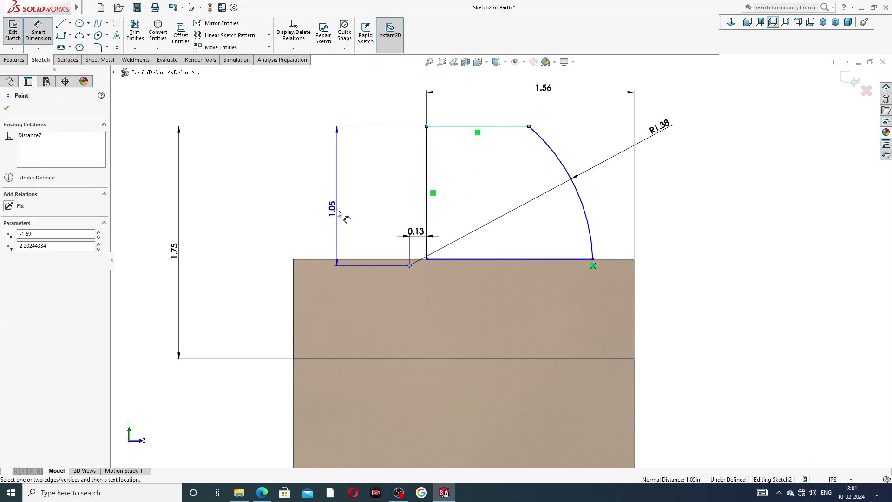
left_click(282, 206)
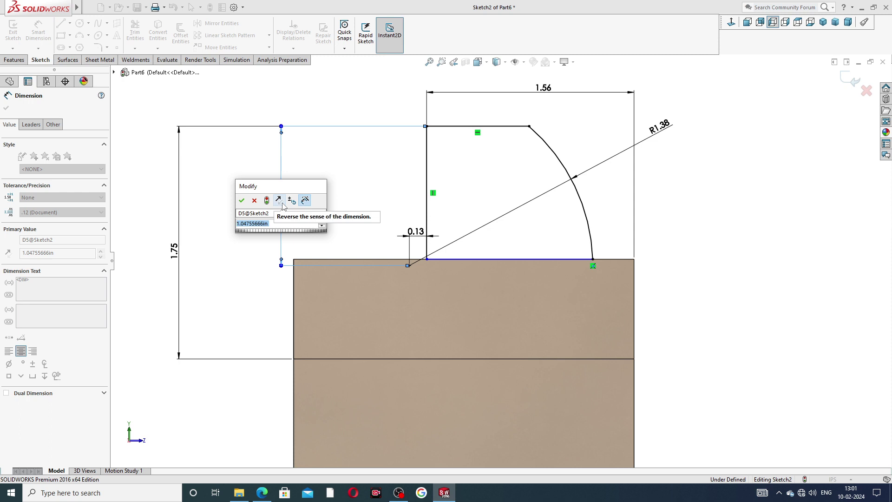
type("1.19")
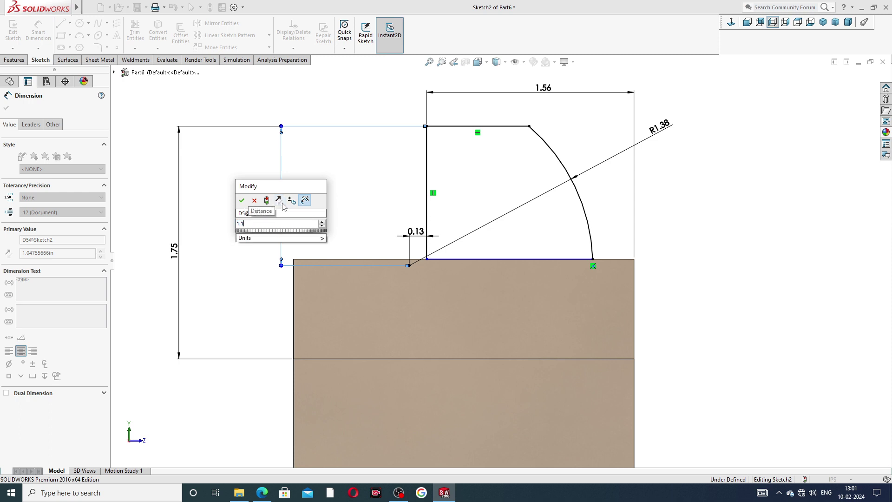
key("Return")
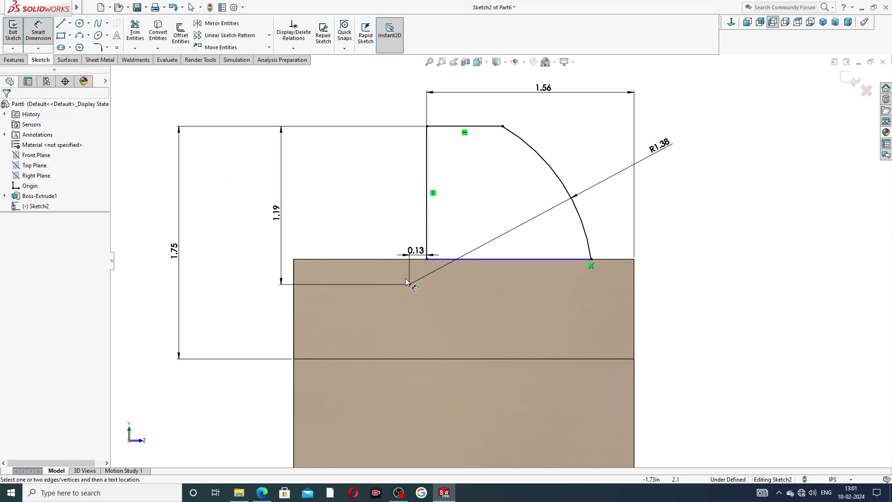
left_click(277, 215)
right_click(712, 185)
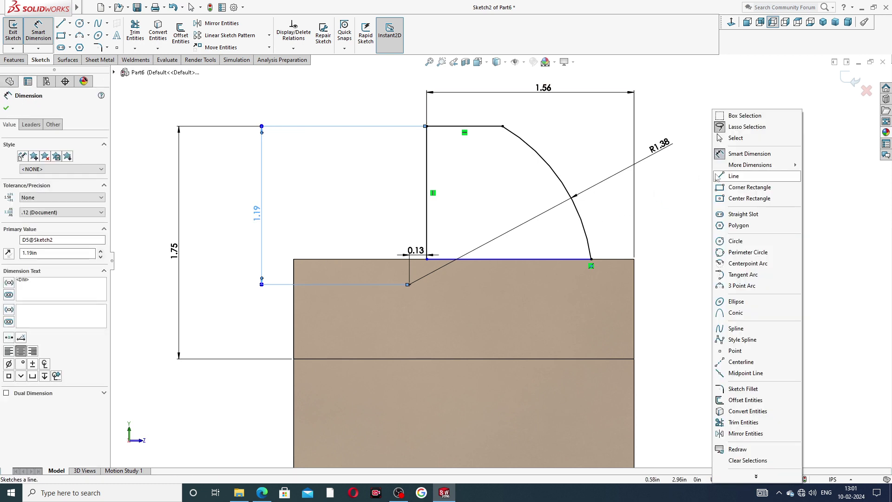
left_click(734, 138)
left_click_drag(415, 254, 387, 226)
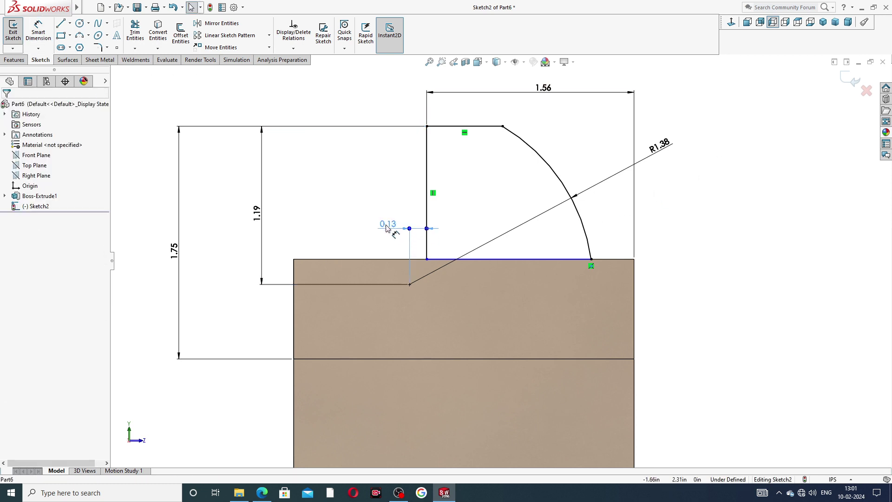
left_click(709, 228)
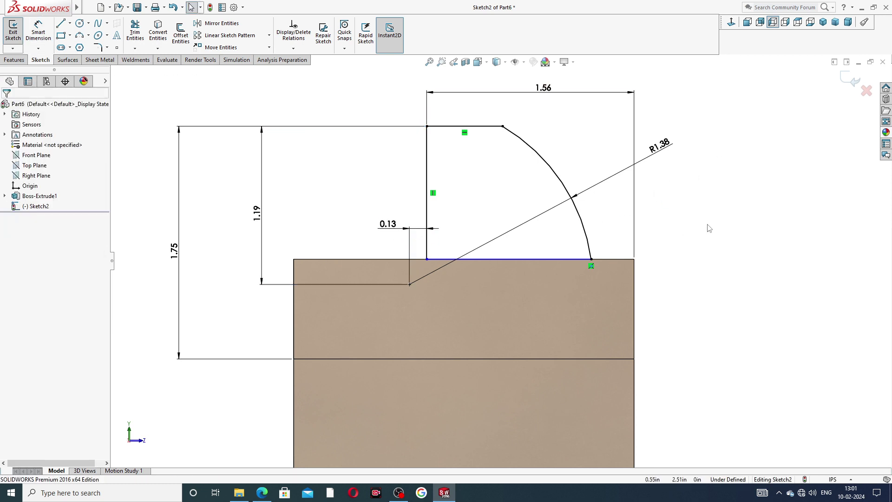
scroll(539, 257, "down", 2)
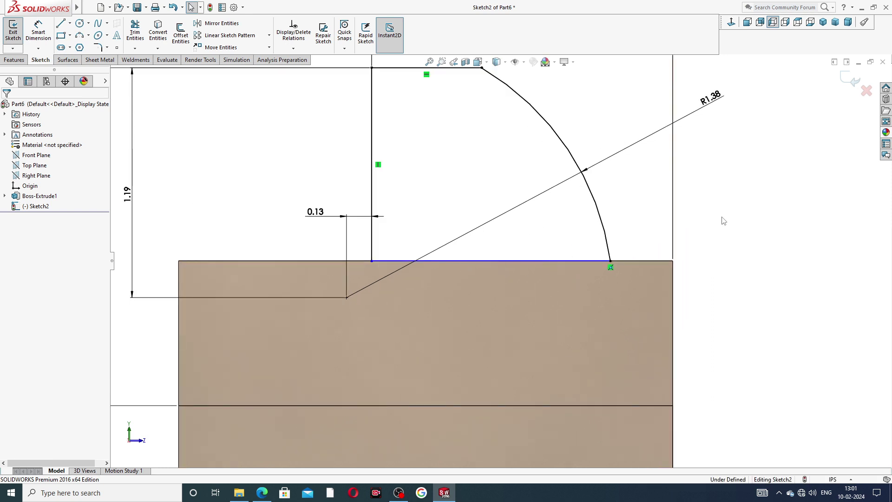
Step: Make the bottom sketch line collinear with the block's top edge, fully defining Sketch2
left_click(584, 260)
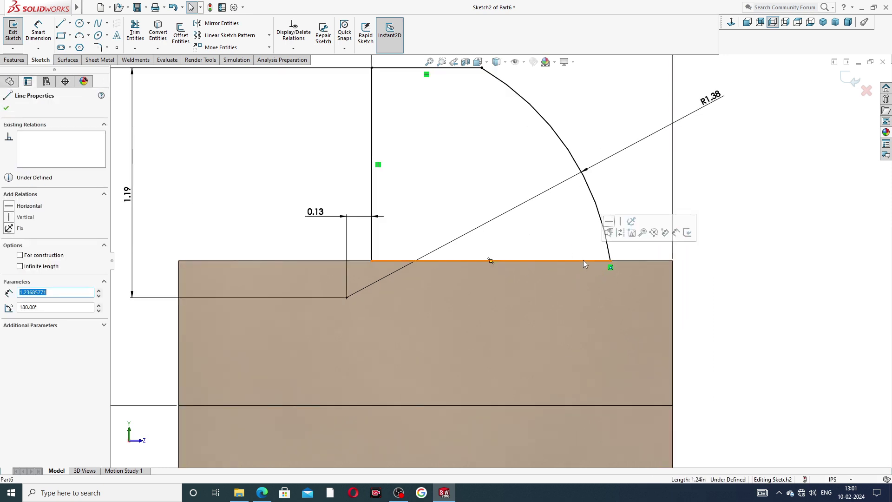
left_click(621, 260, "ctrl")
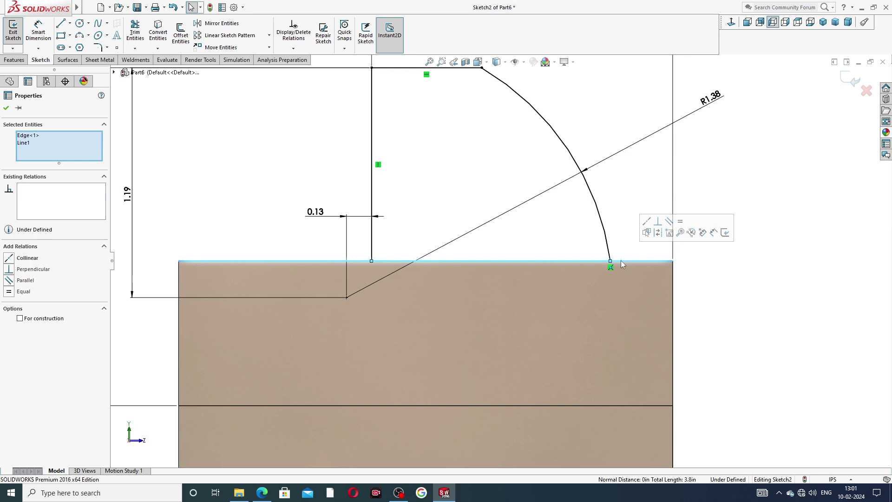
left_click(646, 222)
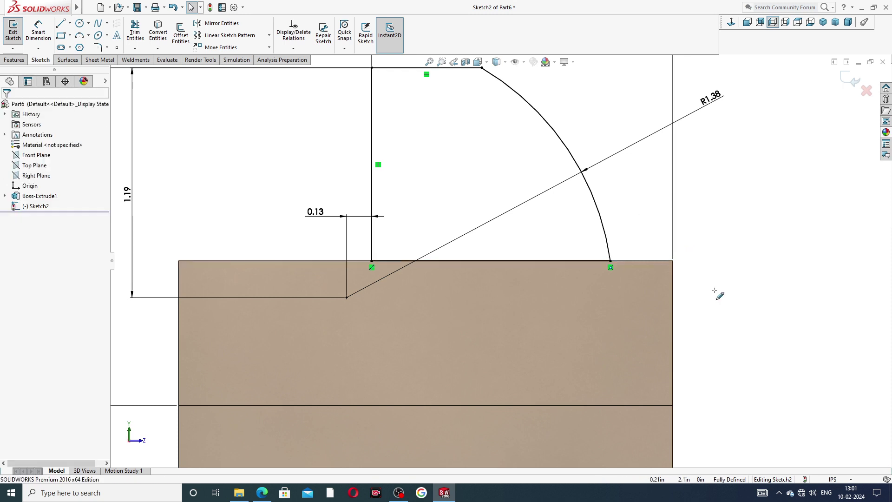
scroll(718, 250, "up", 3)
scroll(500, 255, "up", 2)
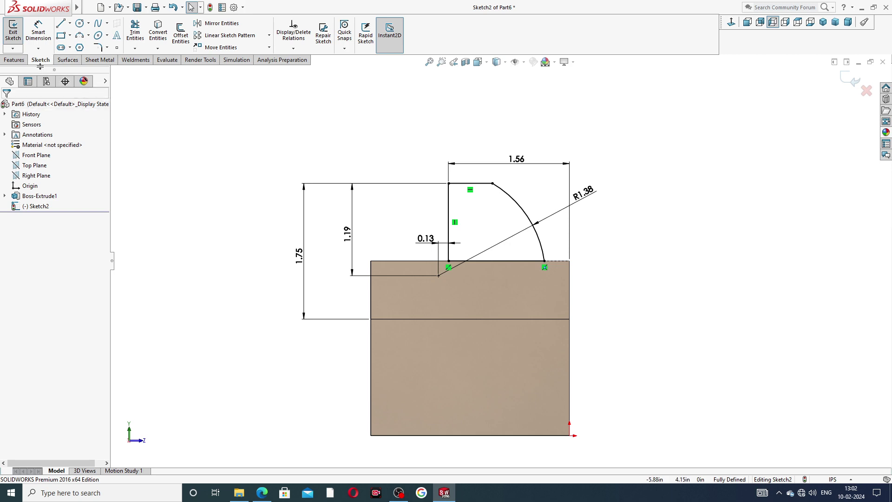
Step: Review the sliding jaw PDF in Edge, then begin a Boss-Extrude of Sketch2
left_click(14, 60)
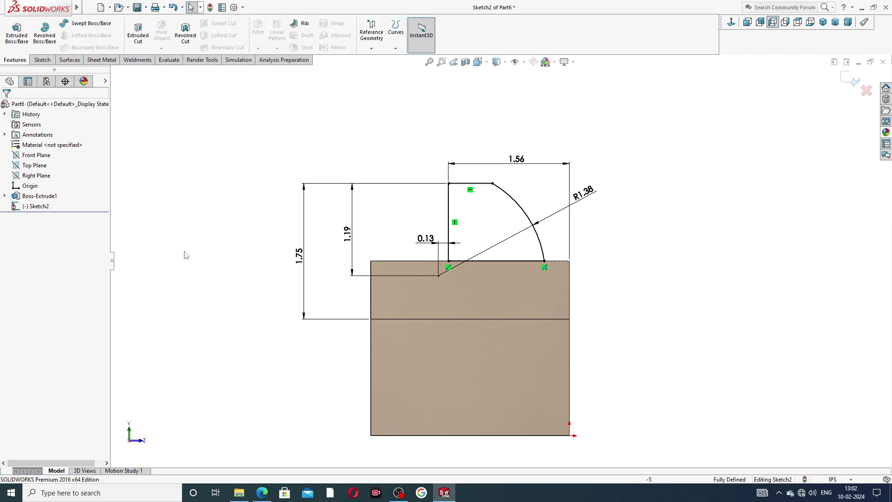
left_click(266, 497)
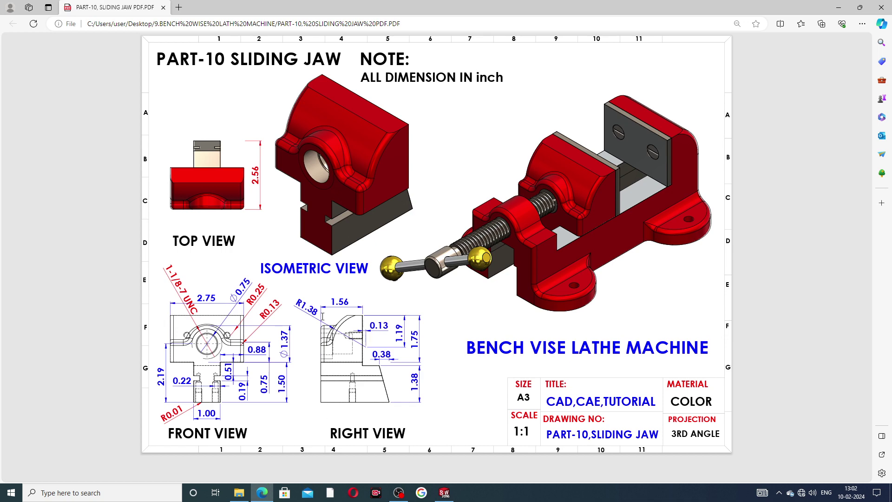
left_click(264, 494)
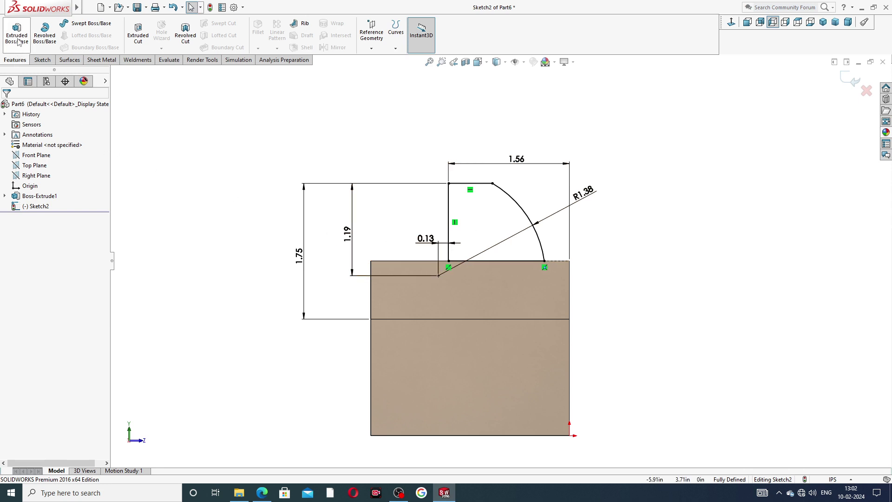
left_click(18, 33)
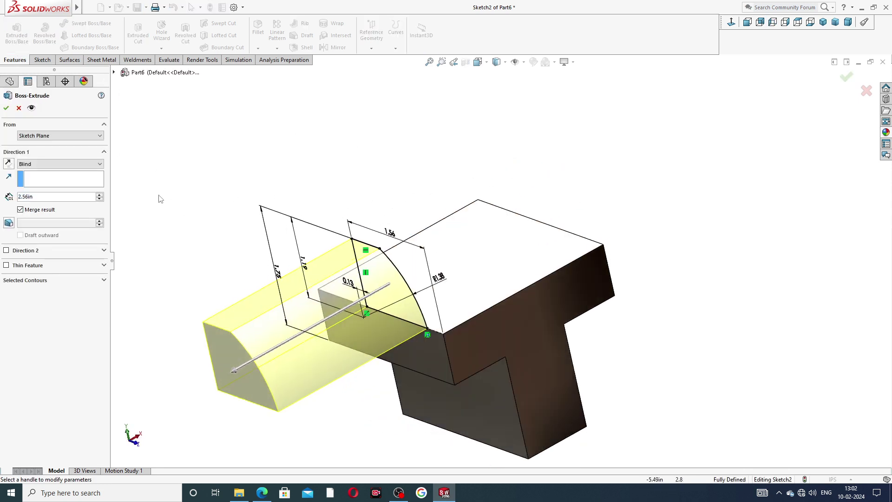
Step: Extrude the boss Up To Surface, ending at the part's far face
left_click(60, 163)
left_click(64, 191)
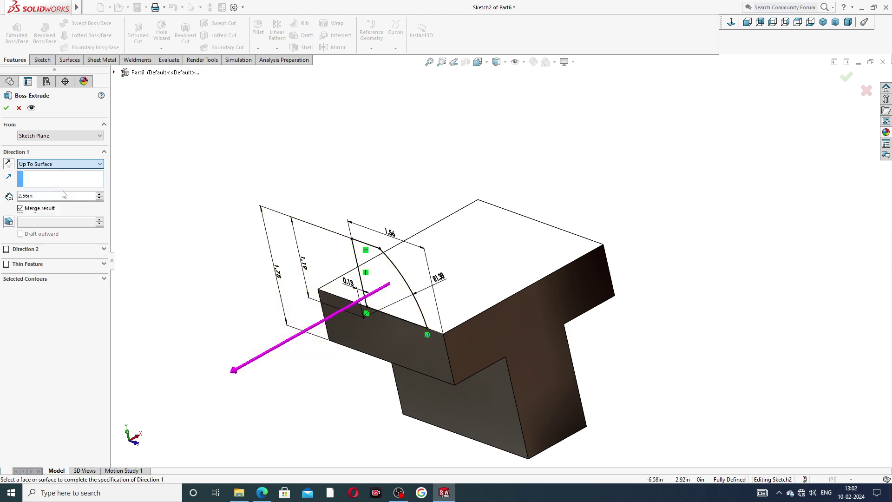
mouse_move(667, 219)
middle_mouse_down()
mouse_move(677, 299)
mouse_move(741, 234)
middle_mouse_up()
left_click(550, 246)
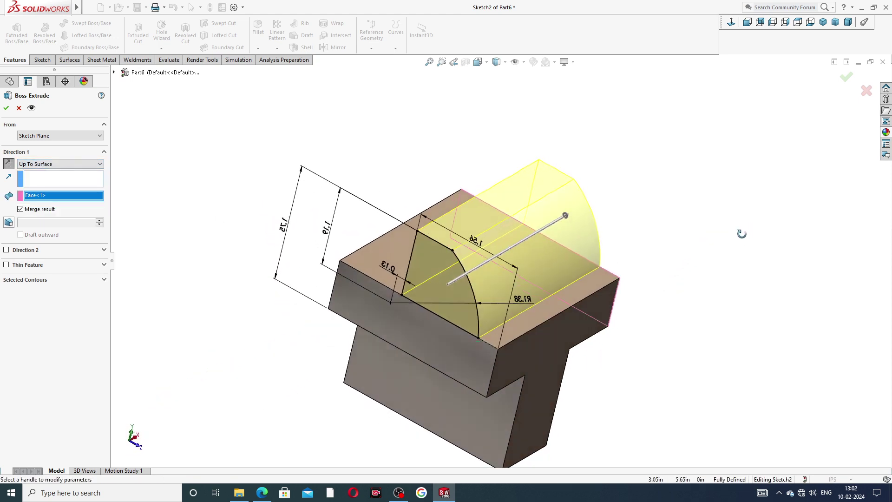
left_click(7, 108)
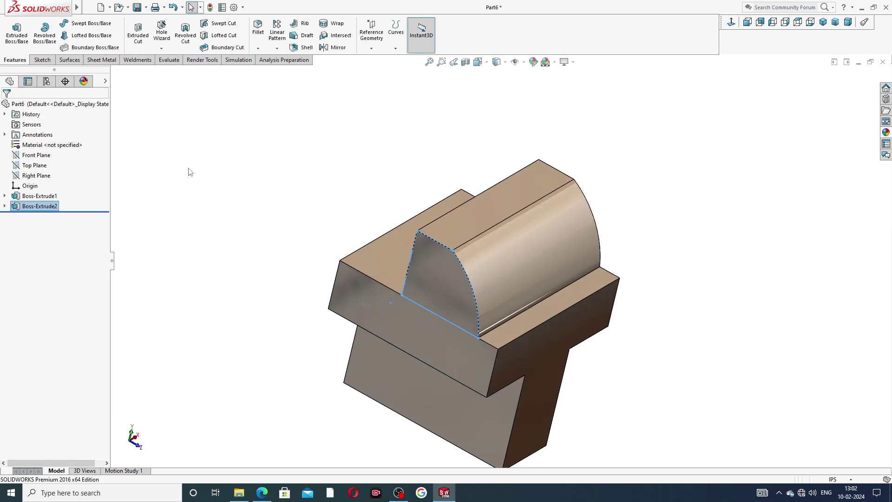
Step: Orbit and reset to isometric to inspect Boss-Extrude2, then bring up the drawing
left_click(190, 172)
middle_click_drag(292, 173, 257, 146)
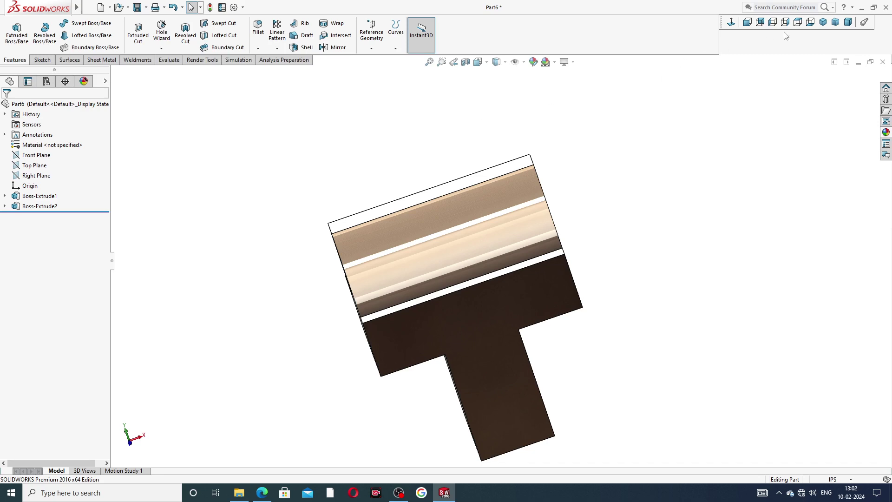
left_click(823, 21)
mouse_move(767, 98)
middle_mouse_down()
mouse_move(839, 55)
mouse_move(702, 135)
mouse_move(739, 147)
mouse_move(676, 144)
middle_mouse_up()
mouse_move(472, 183)
middle_mouse_down()
mouse_move(430, 184)
mouse_move(439, 187)
middle_mouse_up()
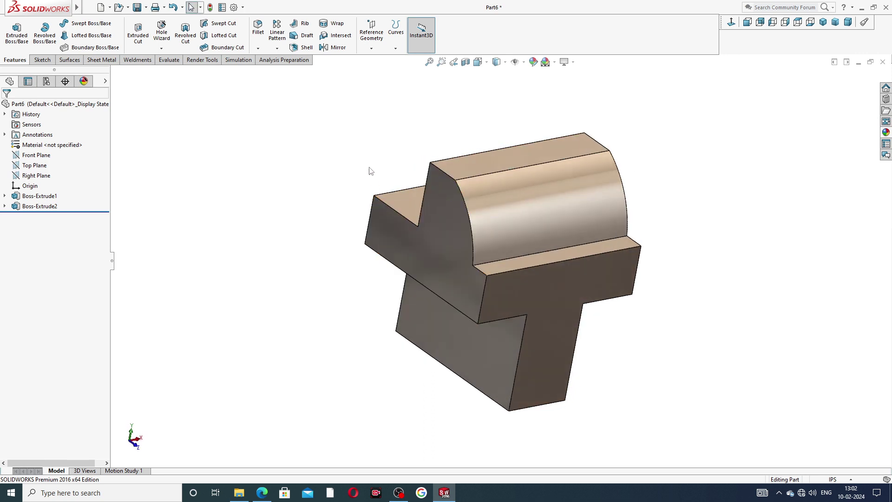
left_click(261, 493)
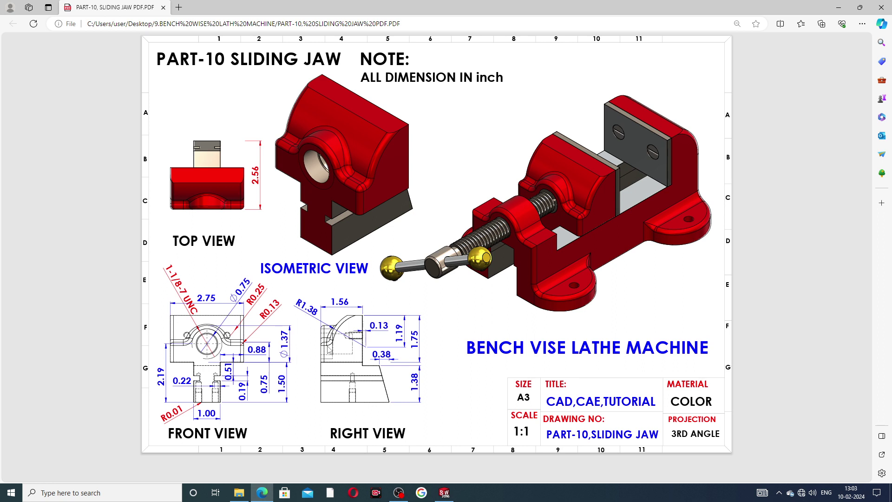
Step: Return from the Sliding Jaw drawing to Part6 in SOLIDWORKS
left_click(444, 493)
Step: Start a new sketch on the part's side face, fitted in view
left_click(451, 233)
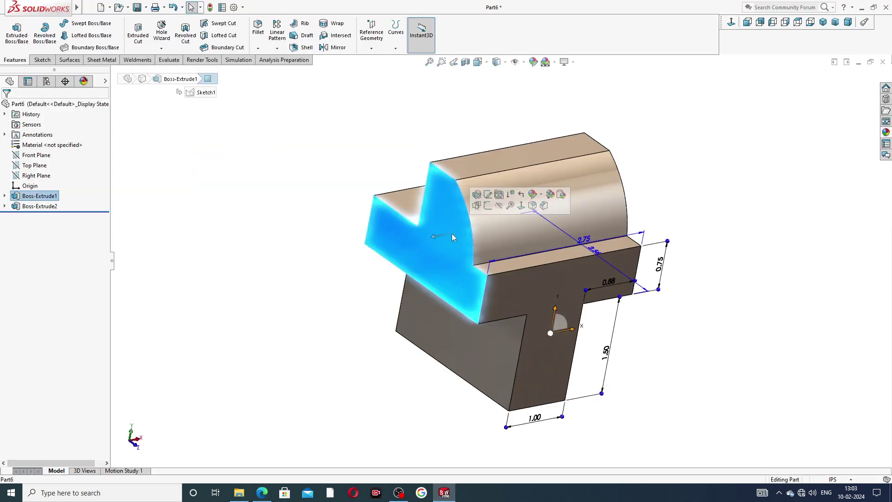
left_click(487, 205)
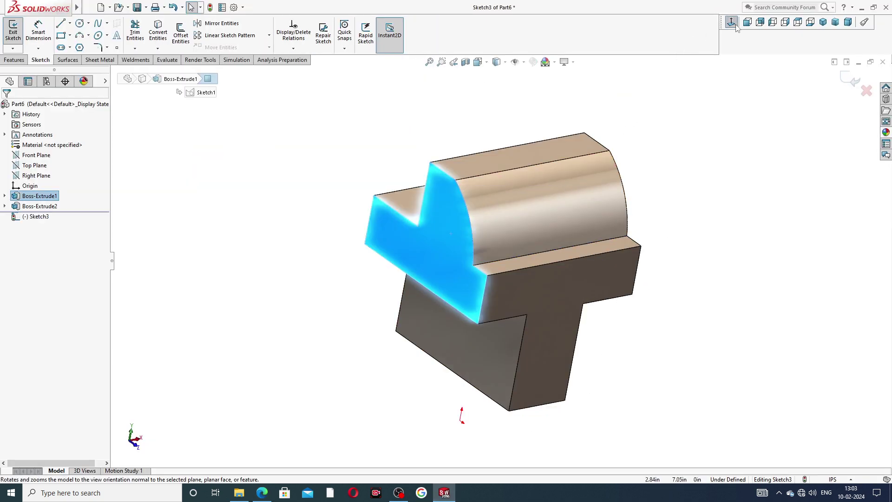
key("f")
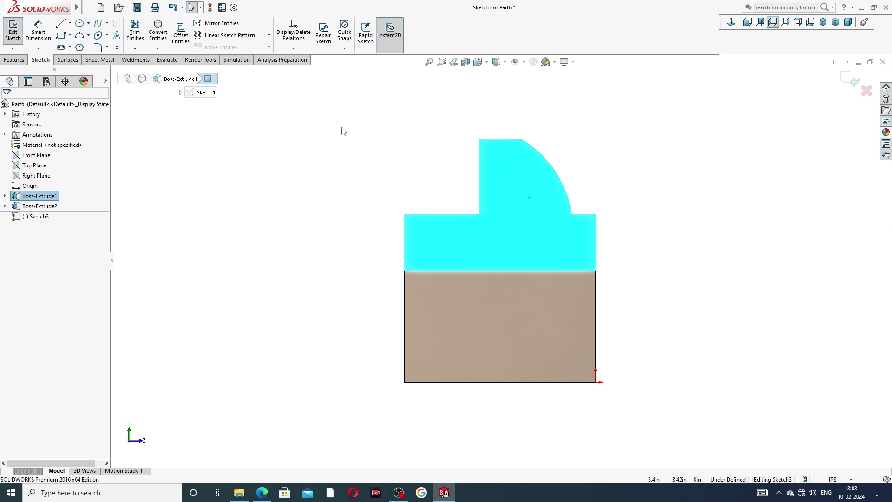
Step: Draw a vertical, short horizontal and slanted line chain ending at the bottom-left corner
left_click(60, 23)
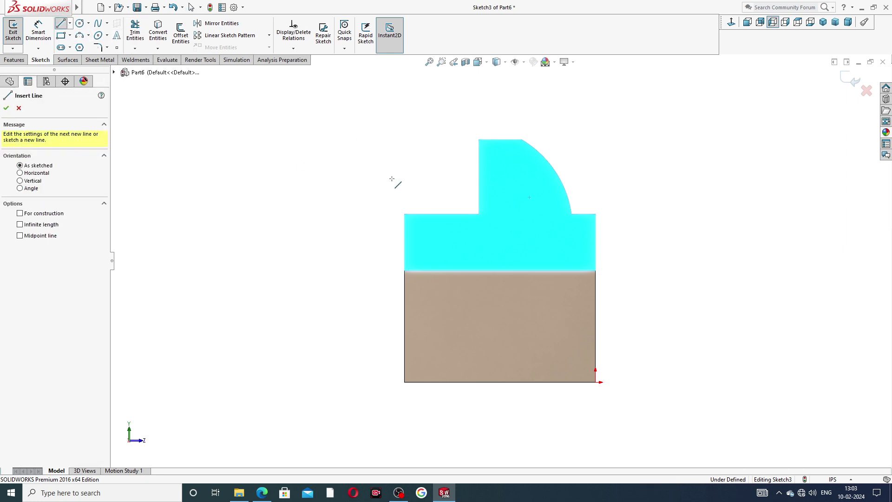
left_click(479, 214)
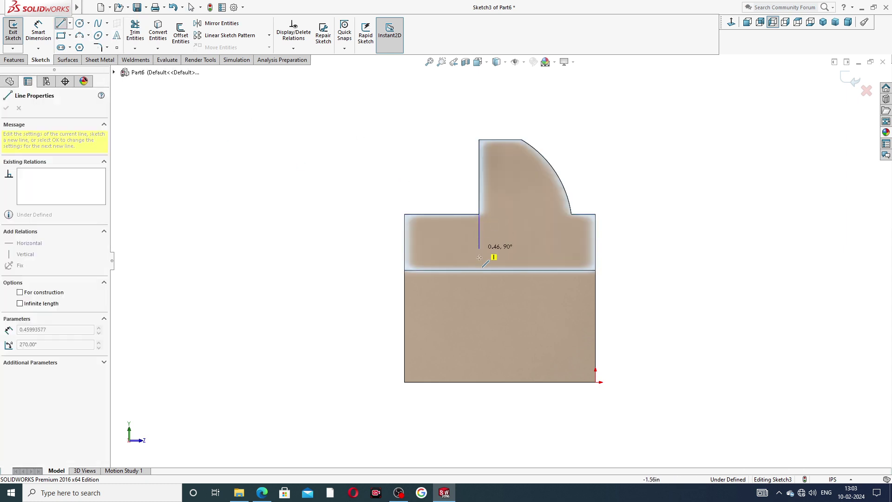
left_click(480, 293)
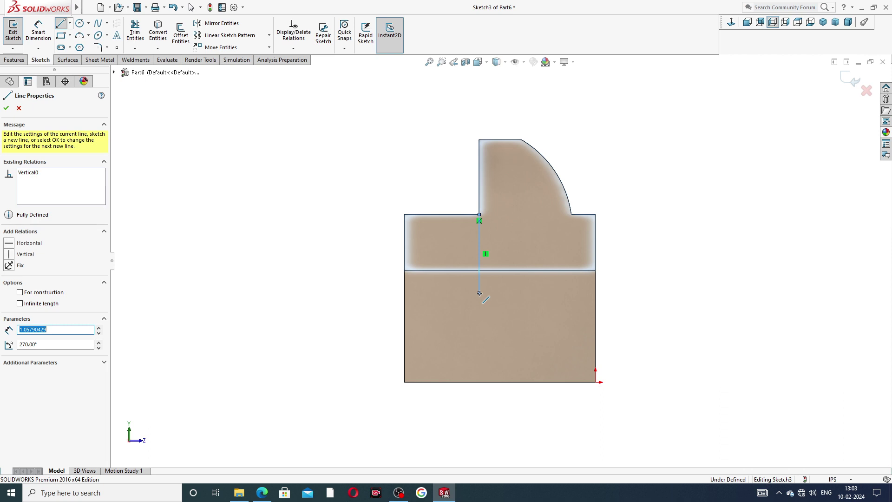
left_click(479, 293)
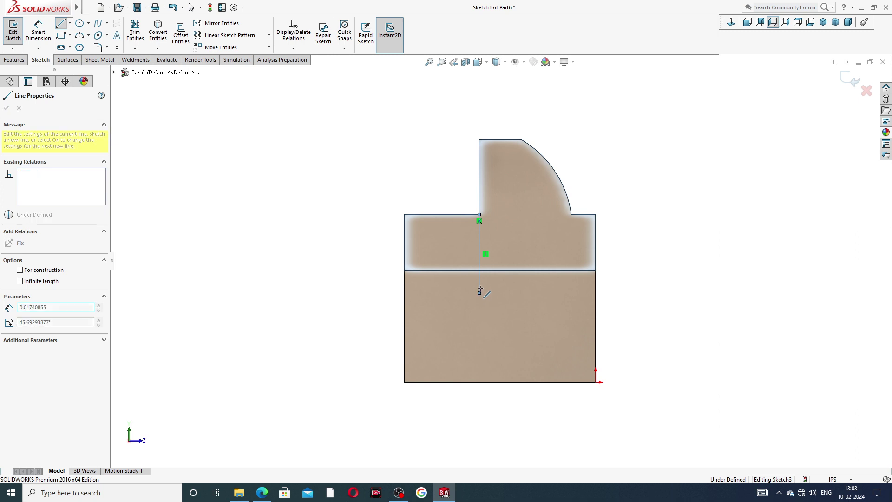
left_click(448, 293)
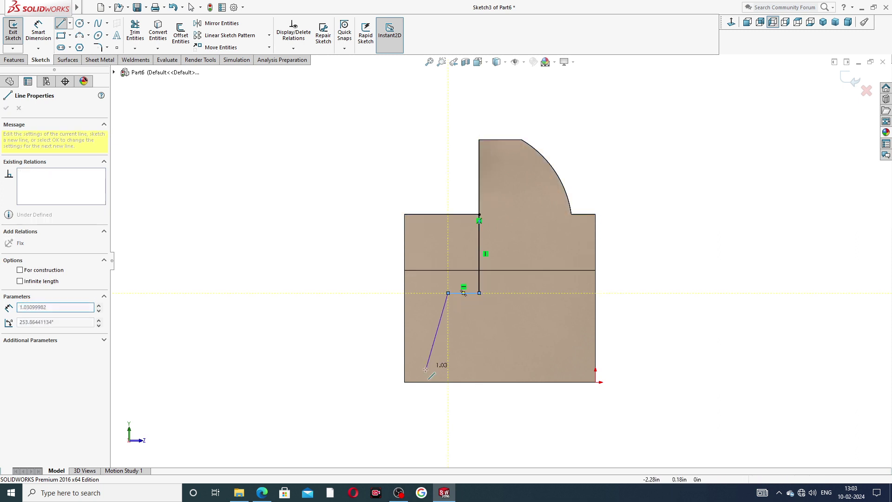
left_click(404, 382)
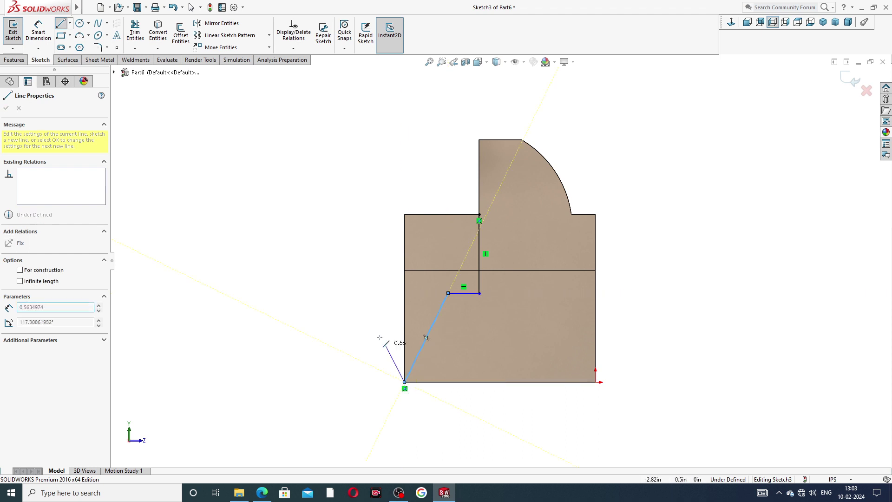
right_click(359, 297)
left_click(397, 312)
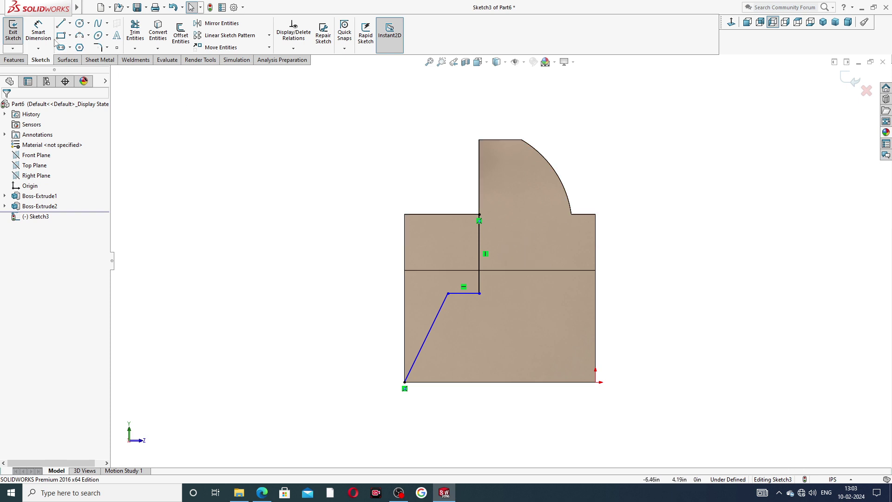
left_click(39, 32)
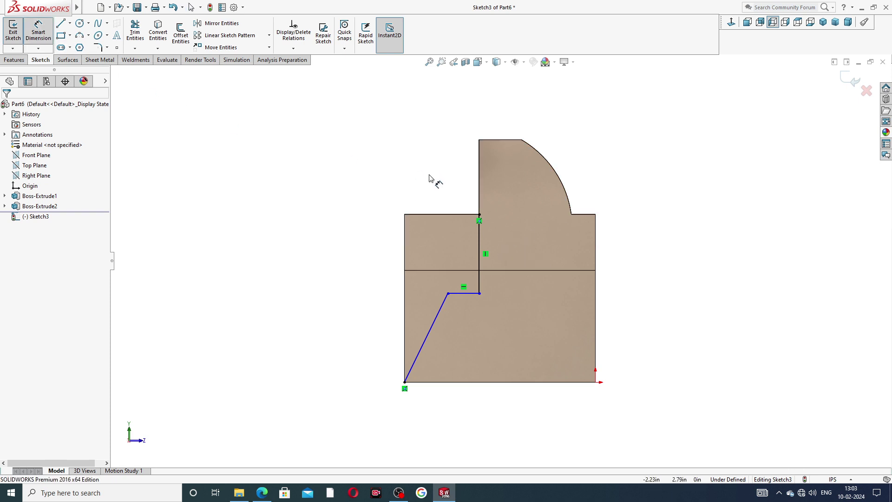
Step: Dimension the slanted line's top point 0.38 in from the left edge
left_click(448, 294)
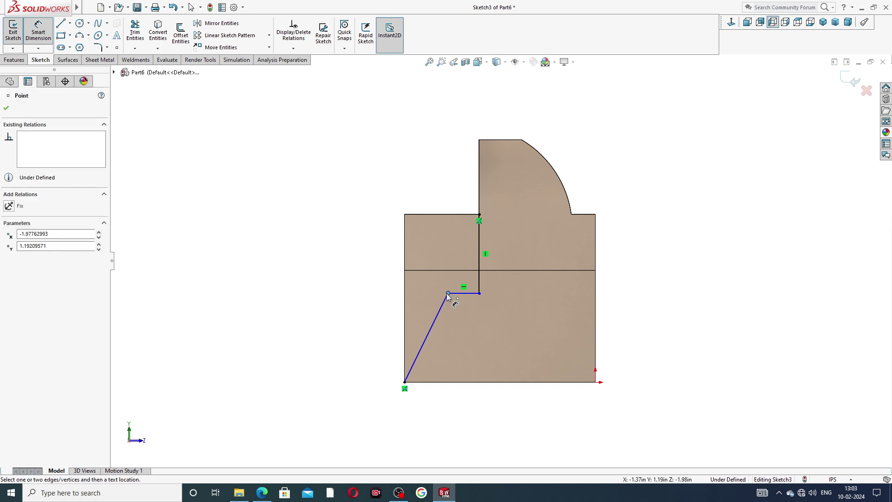
left_click(404, 295)
left_click(427, 190)
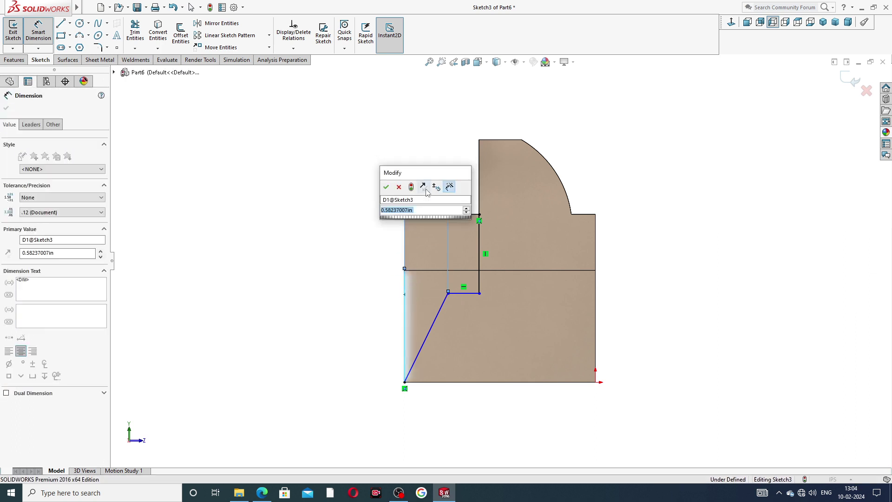
type(".")
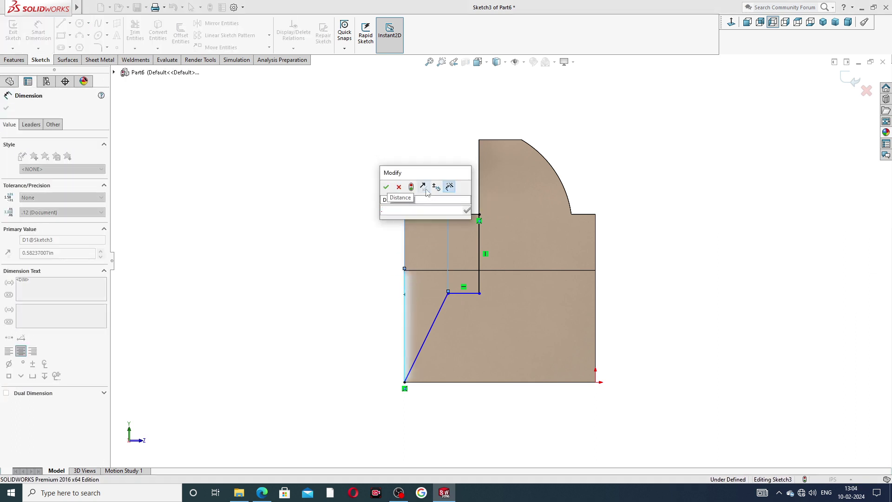
type("38")
key("Return")
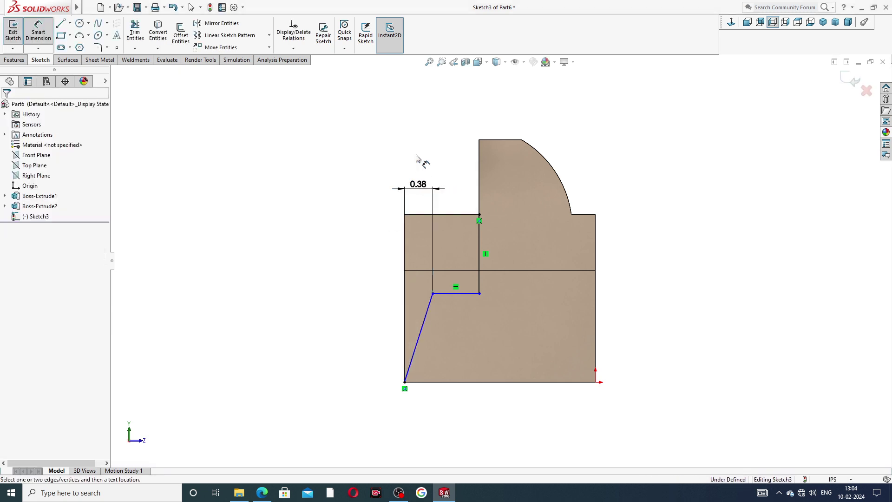
Step: Dimension the same point 1.24 in above the bottom edge, then bring up the PDF drawing
left_click(433, 293)
left_click(427, 381)
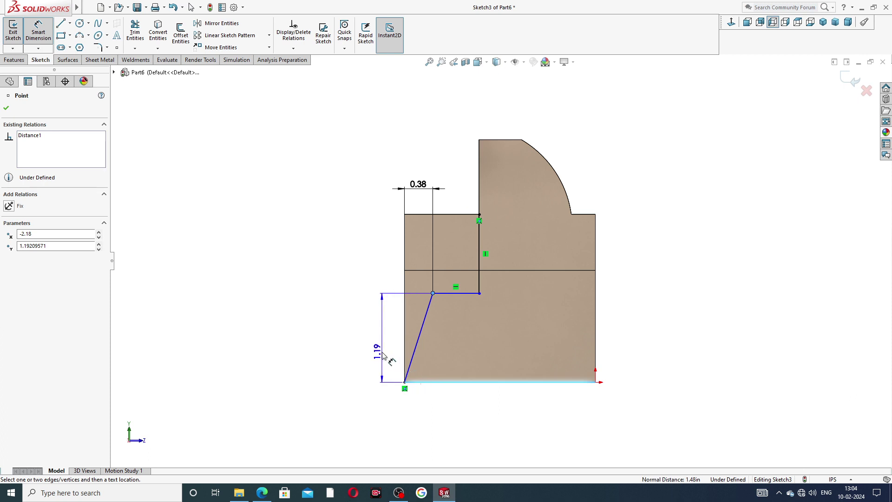
left_click(380, 339)
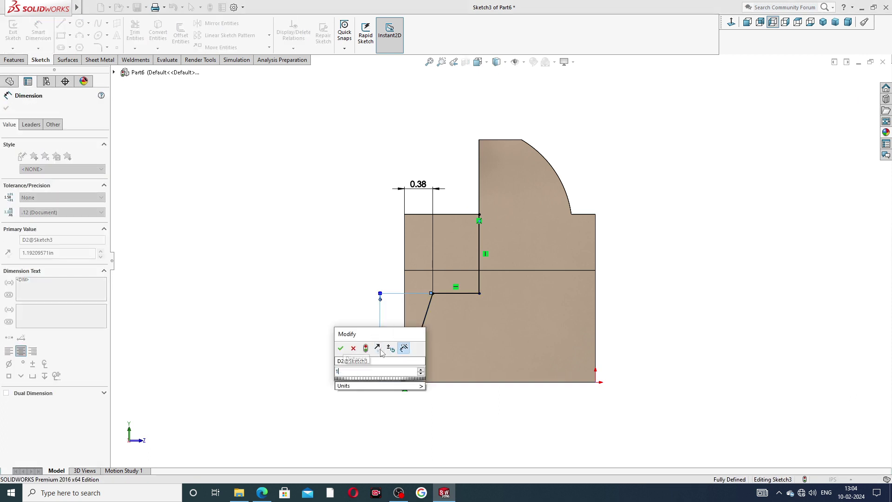
type("1.")
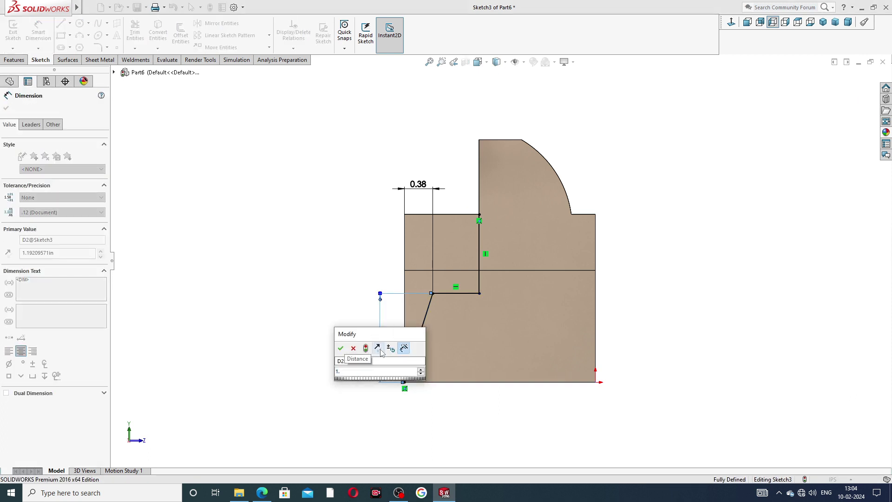
type("24")
key("Return")
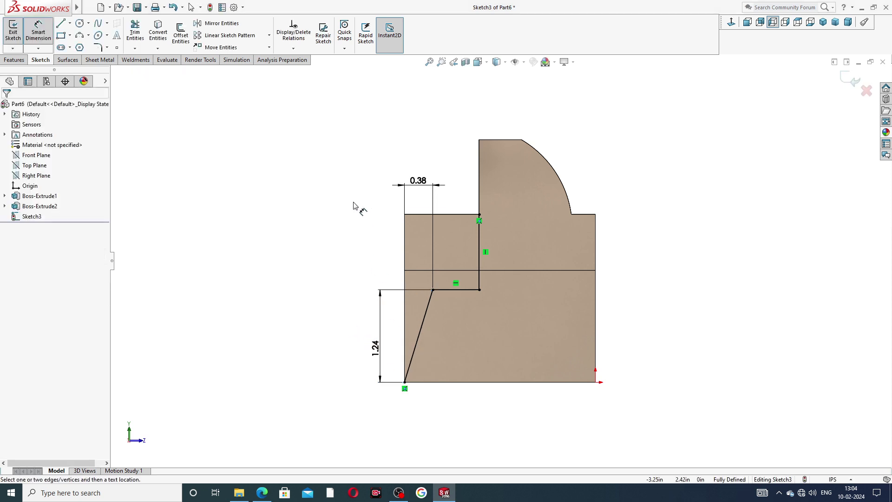
left_click(262, 493)
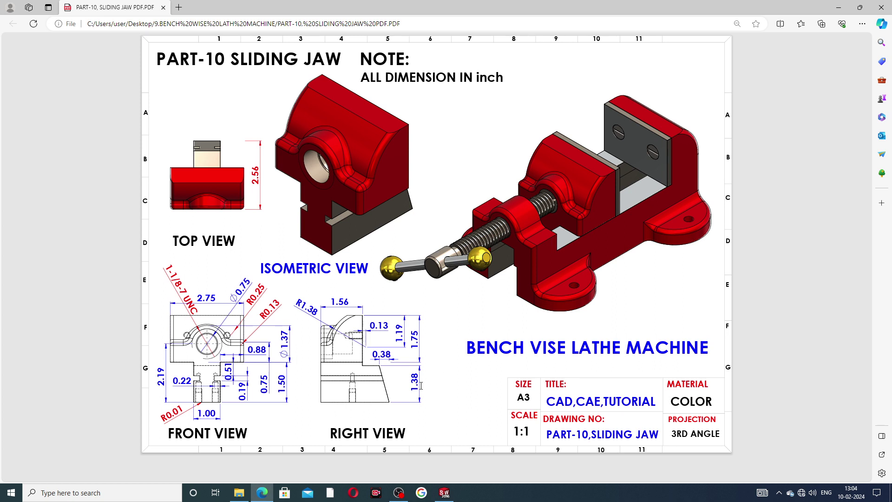
Step: After reading the 1.38 height in the right view, return to the SOLIDWORKS sketch
key("alt+Tab")
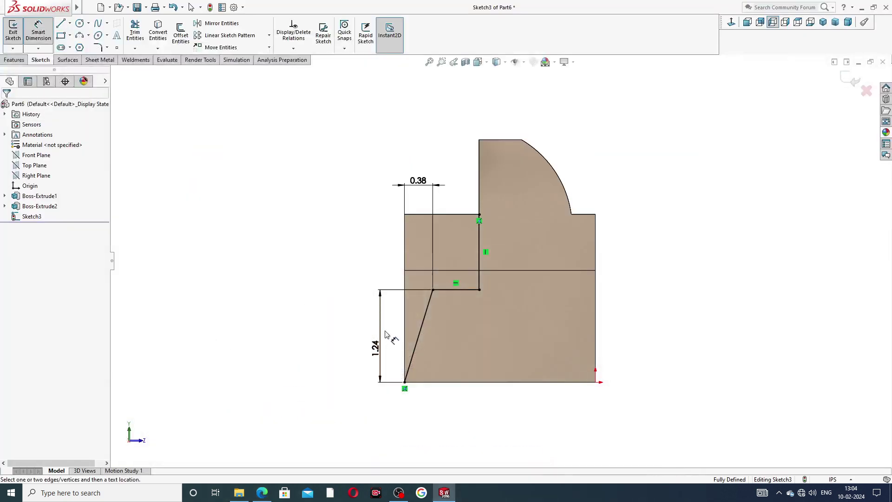
Step: Change the sketch's 1.24 height dimension to 1.38 in, then reopen the PDF drawing
double_click(375, 353)
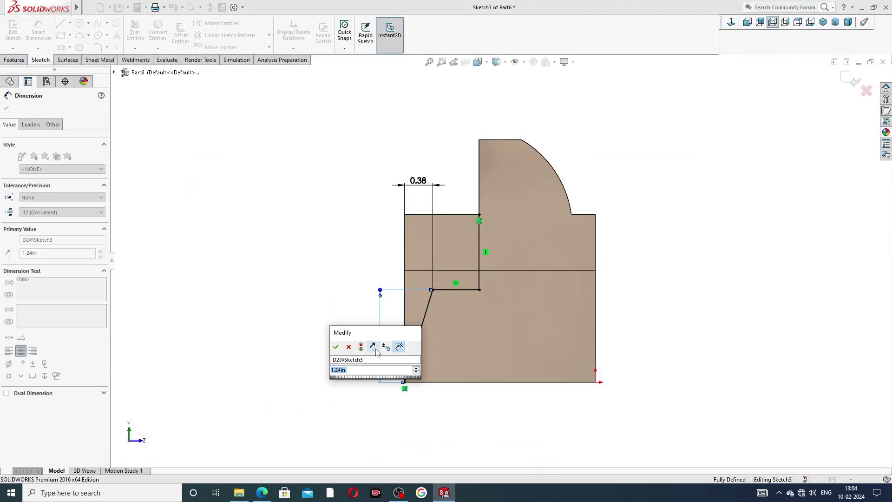
type("1.38")
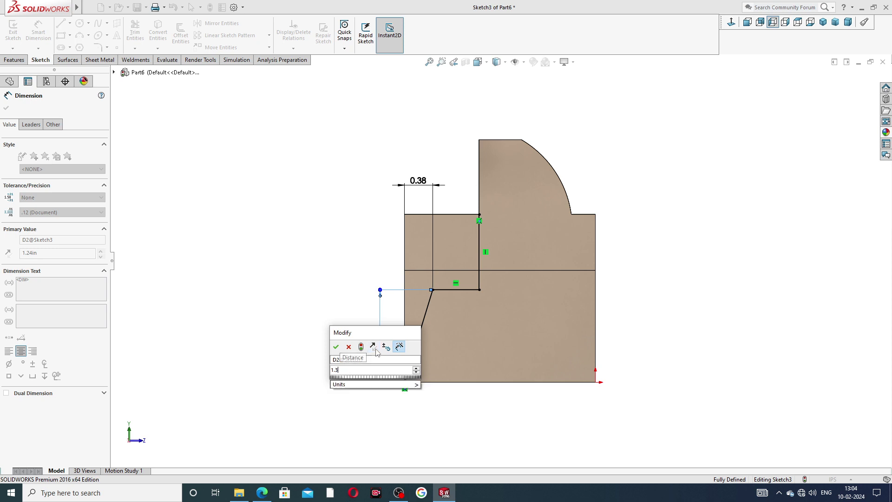
key("Return")
left_click(325, 323)
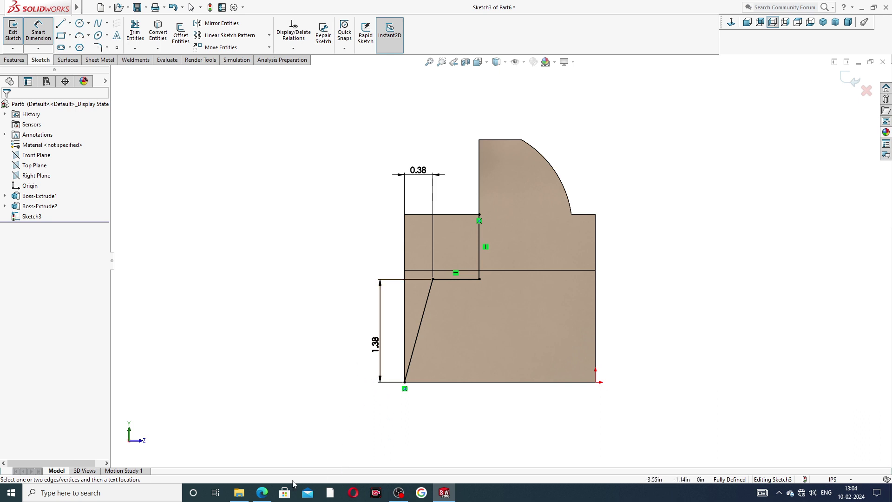
left_click(271, 495)
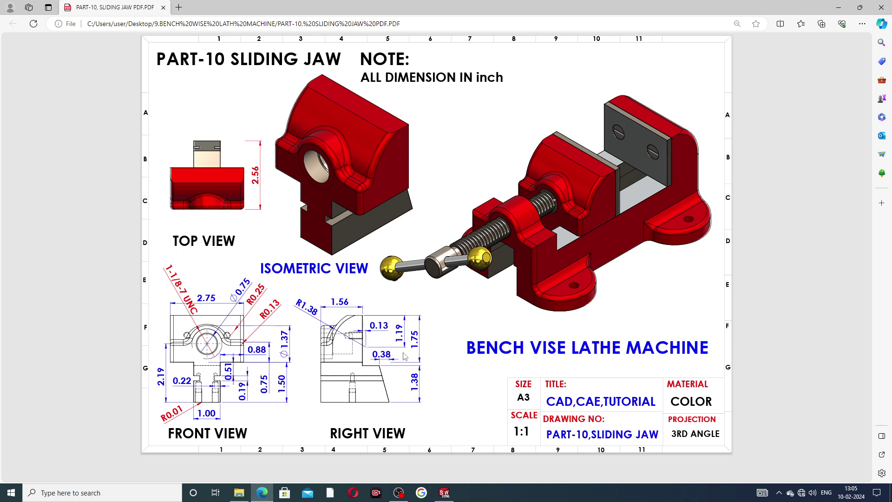
Step: Return to Sketch3 in SOLIDWORKS, exit dimensioning, and show the Features commands
left_click(444, 492)
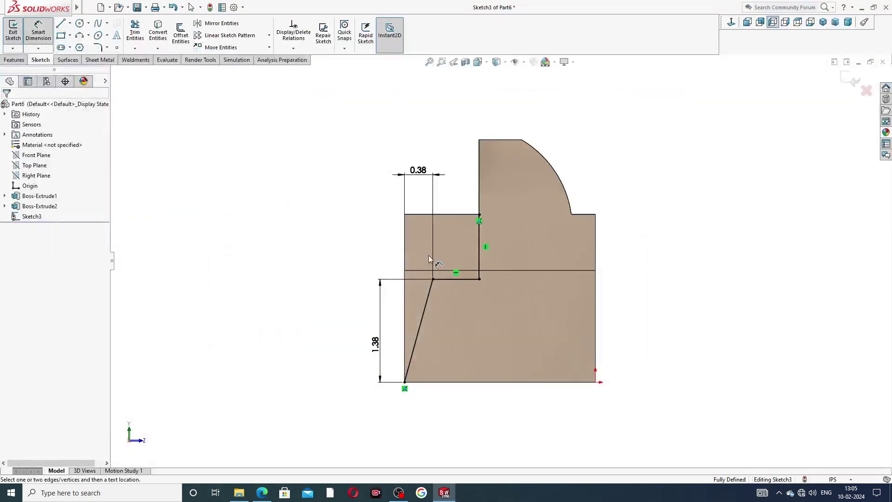
right_click(664, 135)
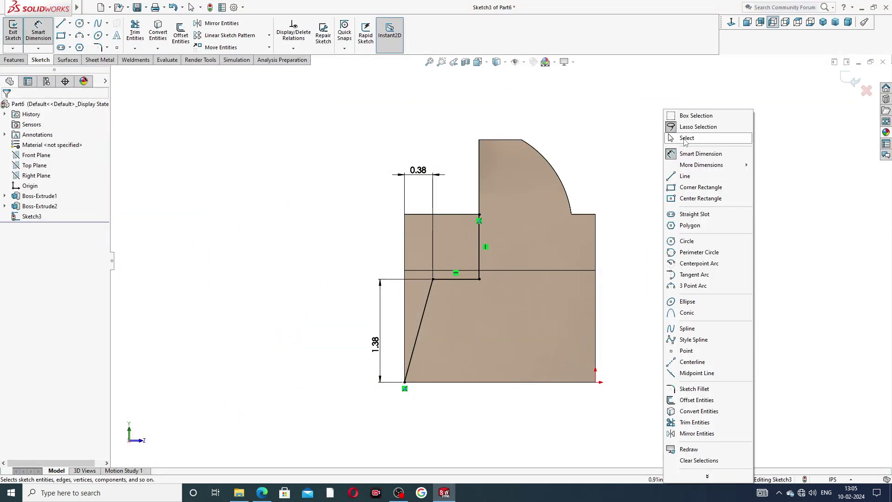
left_click(683, 139)
left_click(14, 59)
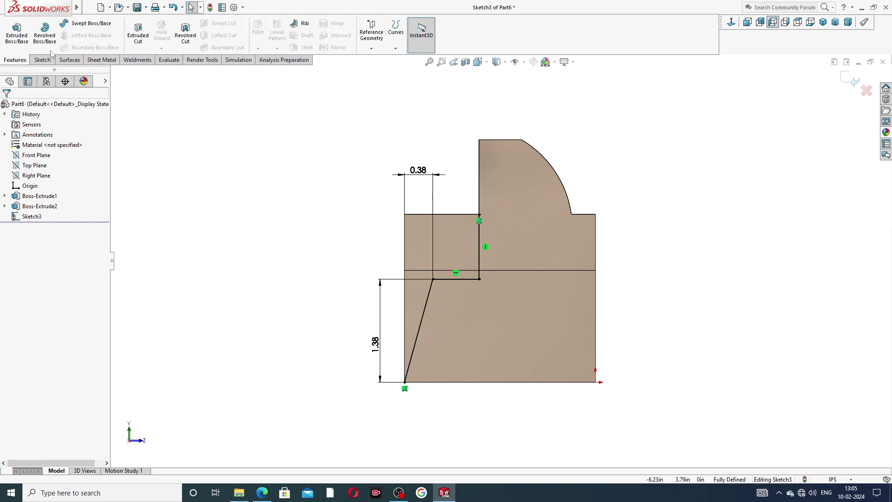
Step: Start an extruded cut from Sketch3 and flip the side to cut
left_click(138, 34)
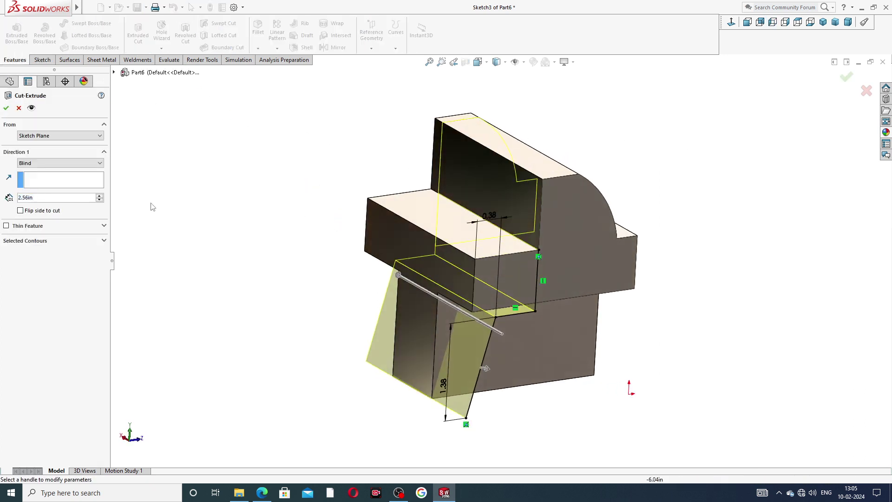
left_click(41, 164)
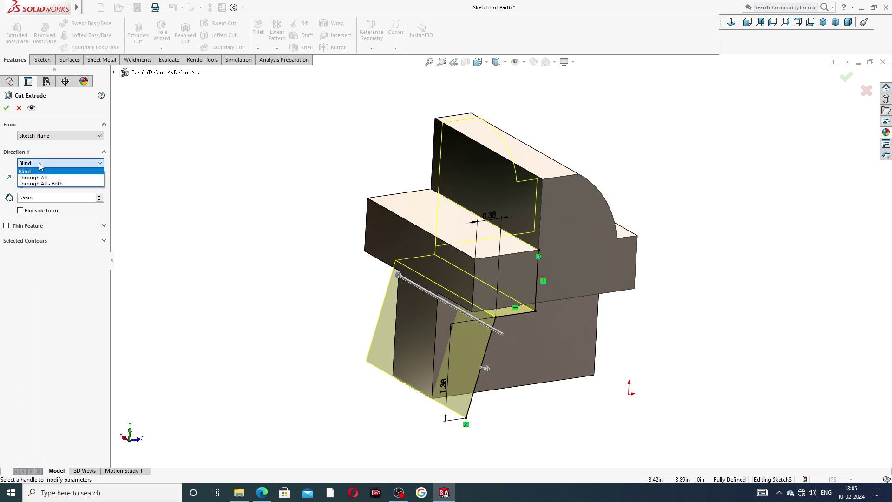
left_click(21, 213)
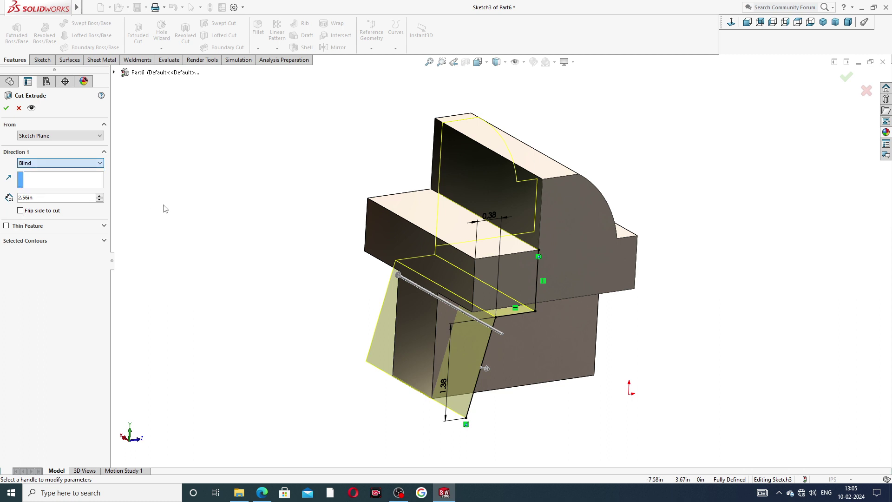
left_click(21, 210)
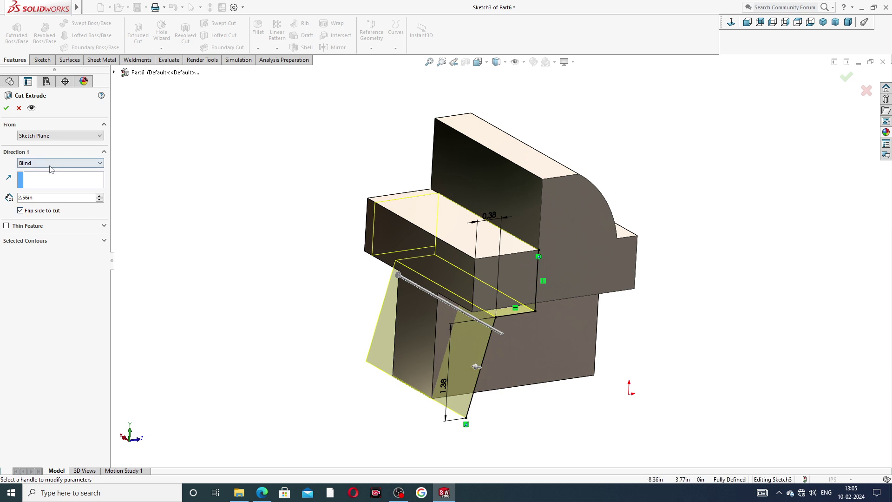
middle_click_drag(240, 221, 267, 263)
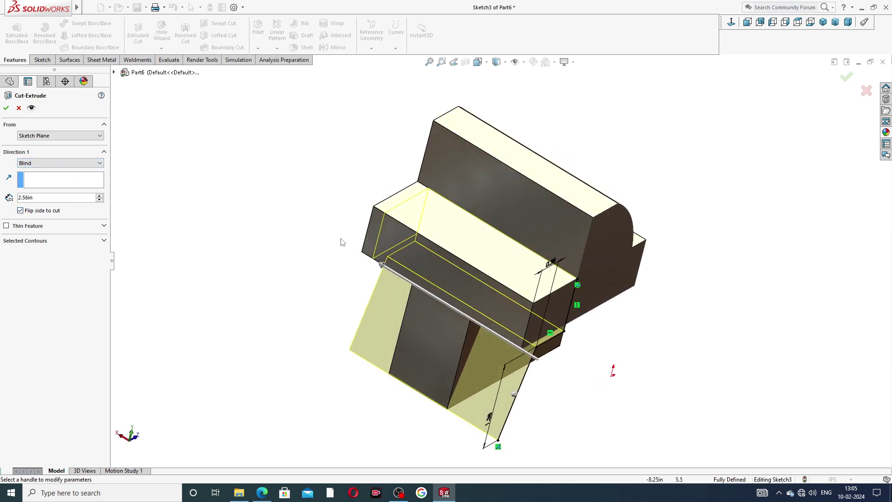
Step: Try Blind depths up to 2.96 in, then switch to Through All and accept Cut-Extrude2
left_click(64, 167)
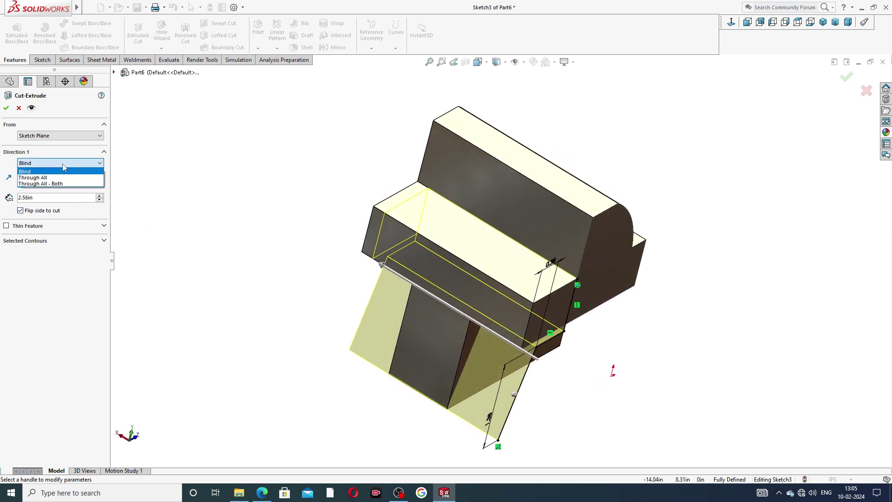
left_click(64, 168)
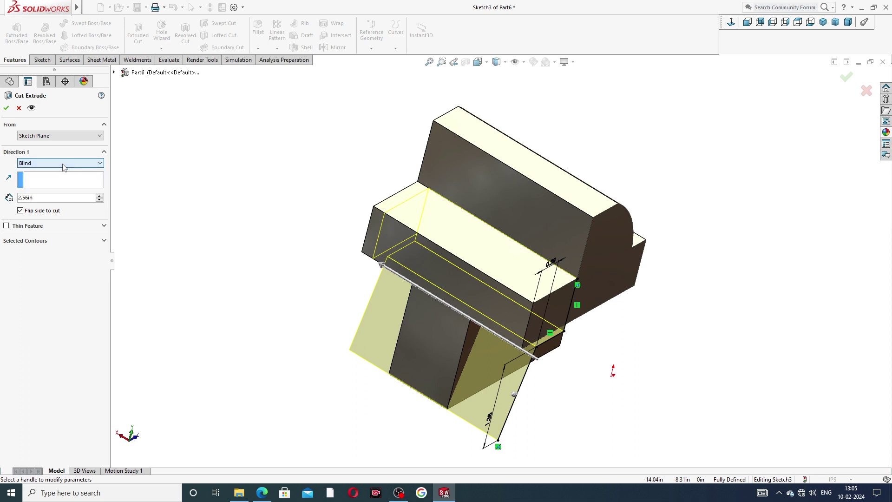
left_click(100, 195)
left_click(100, 195)
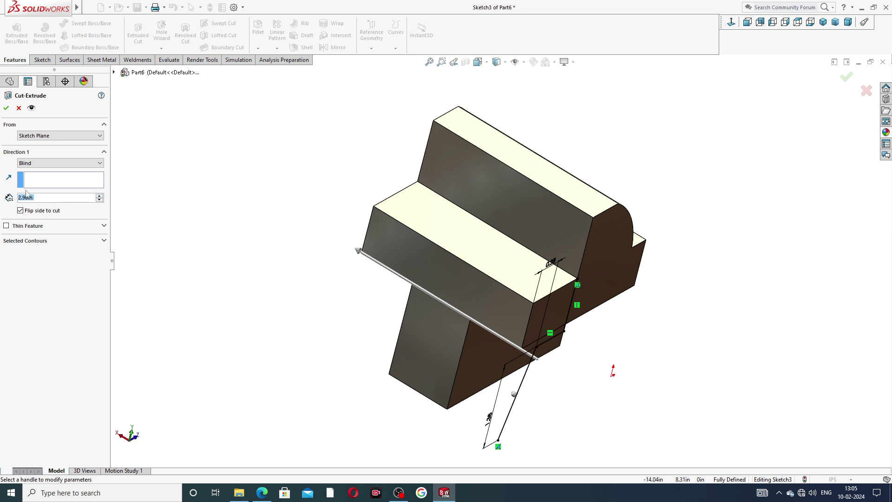
left_click(6, 107)
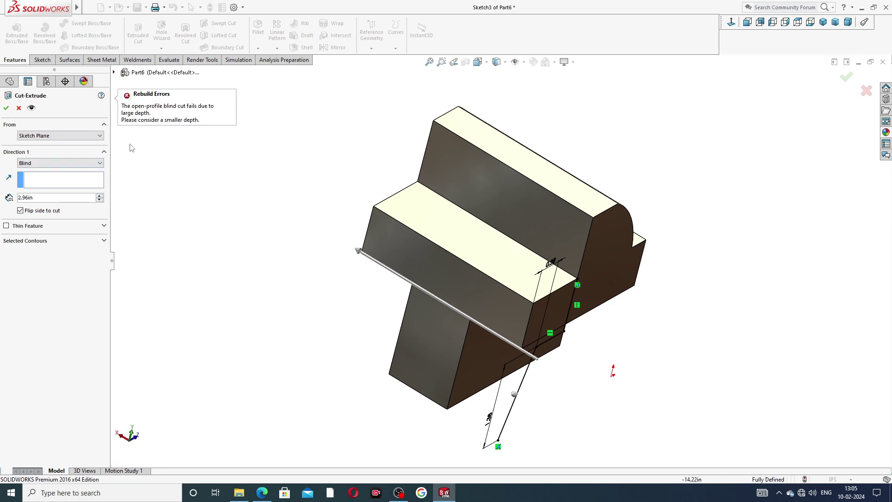
left_click(41, 164)
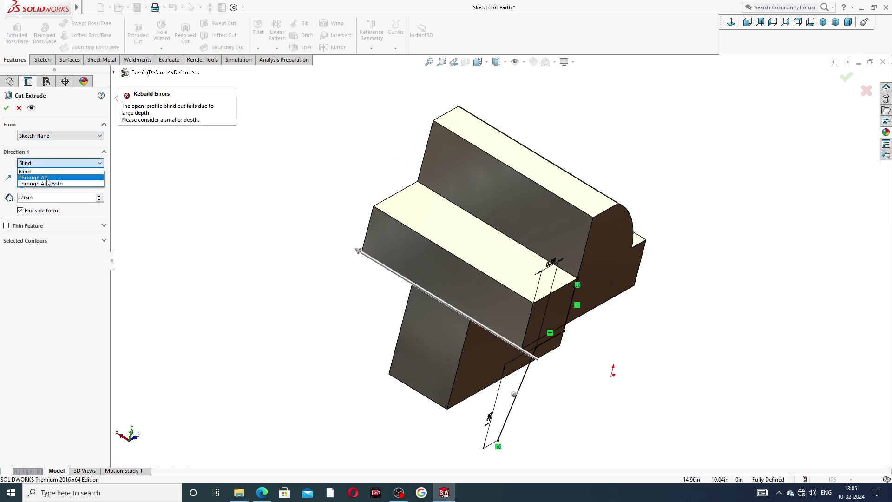
left_click(49, 179)
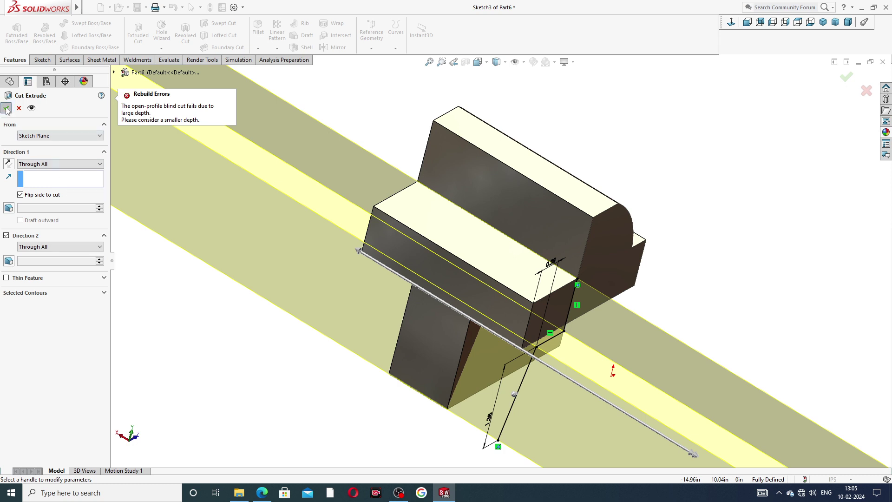
key("Return")
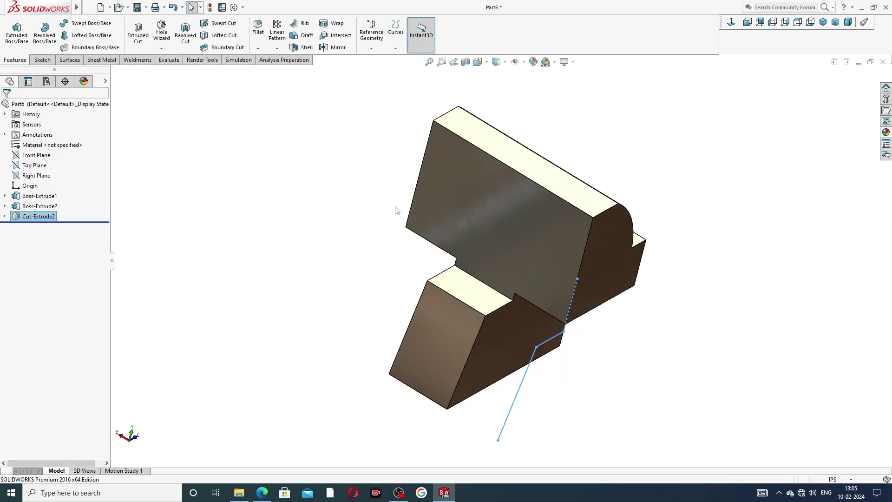
mouse_move(396, 210)
middle_mouse_down()
mouse_move(327, 175)
mouse_move(355, 155)
middle_mouse_up()
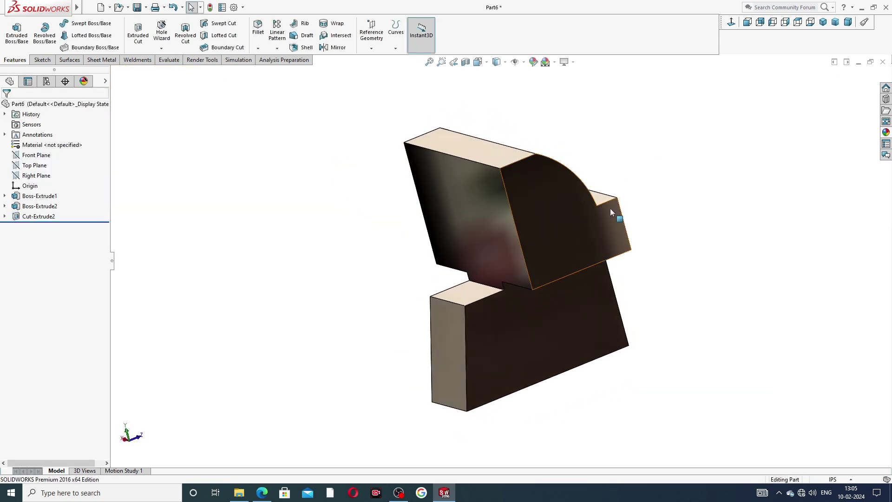
mouse_move(610, 212)
middle_mouse_down()
mouse_move(645, 121)
mouse_move(653, 159)
mouse_move(661, 156)
mouse_move(669, 260)
mouse_move(669, 197)
mouse_move(677, 241)
mouse_move(710, 197)
mouse_move(639, 226)
middle_mouse_up()
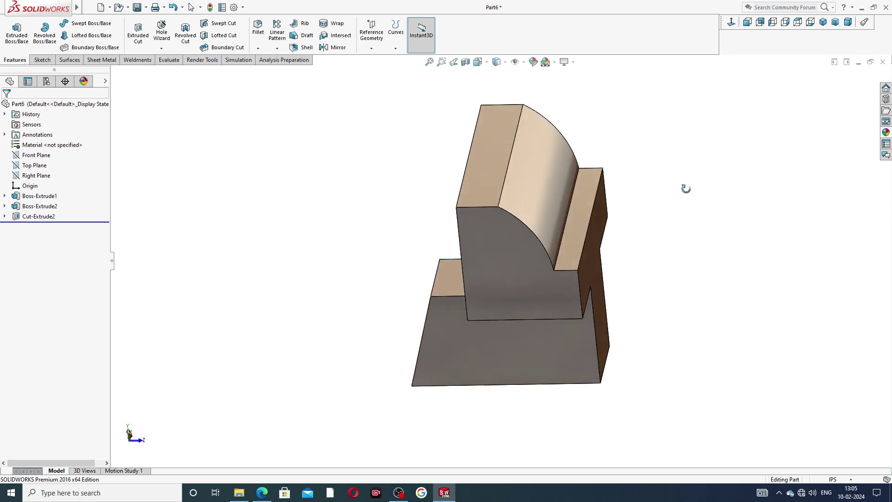
mouse_move(685, 189)
middle_mouse_down()
mouse_move(725, 213)
mouse_move(615, 187)
mouse_move(635, 159)
mouse_move(638, 202)
middle_mouse_up()
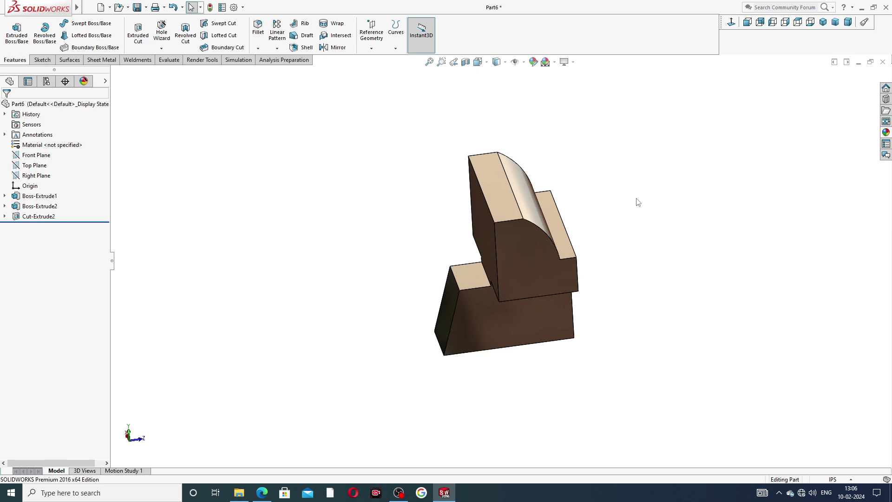
mouse_move(676, 206)
middle_mouse_down()
mouse_move(576, 172)
mouse_move(621, 177)
mouse_move(601, 203)
mouse_move(622, 220)
middle_mouse_up()
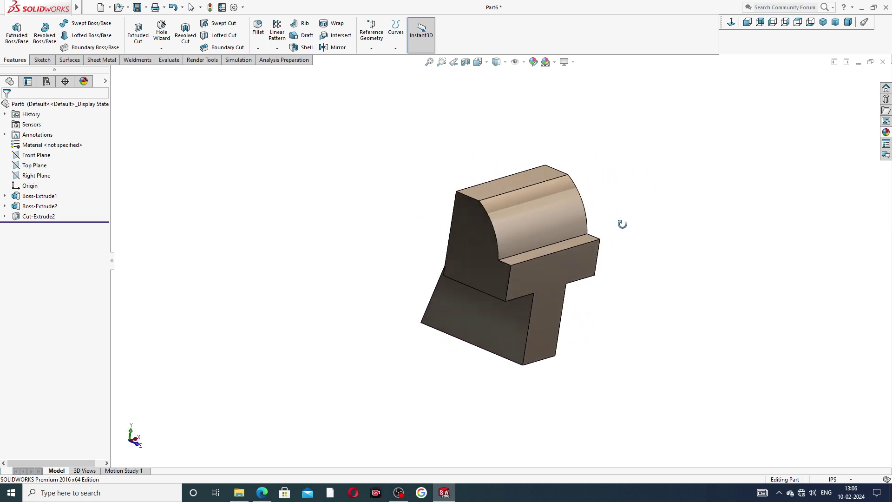
Step: Select the boss's curved top face, the flat top face and the T-shaped face
left_click(559, 210)
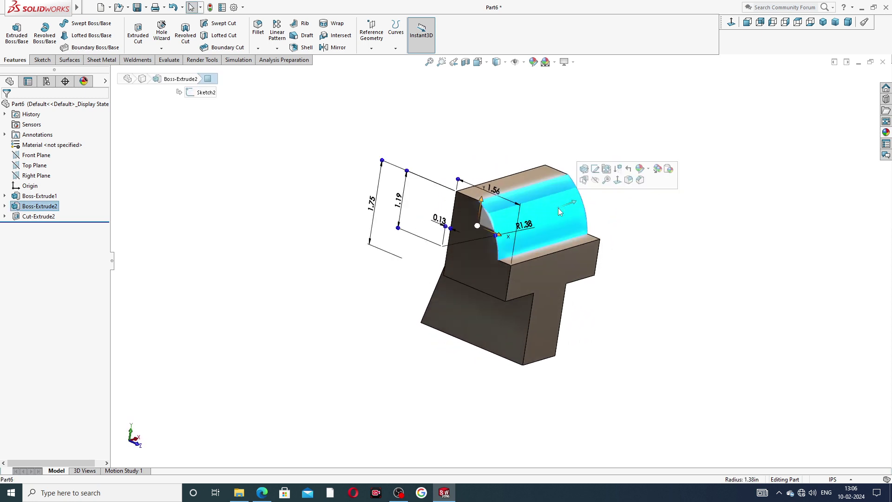
left_click(533, 180, "ctrl")
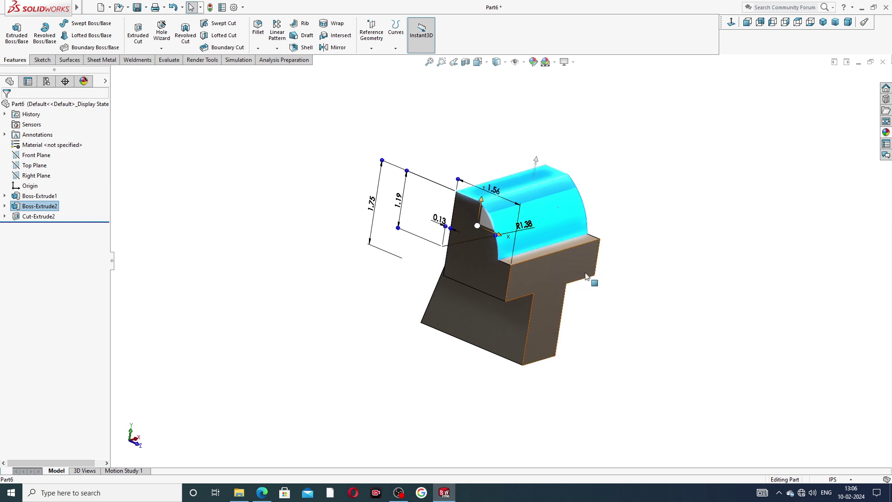
mouse_move(589, 283)
middle_mouse_down()
mouse_move(503, 281)
mouse_move(498, 298)
middle_mouse_up()
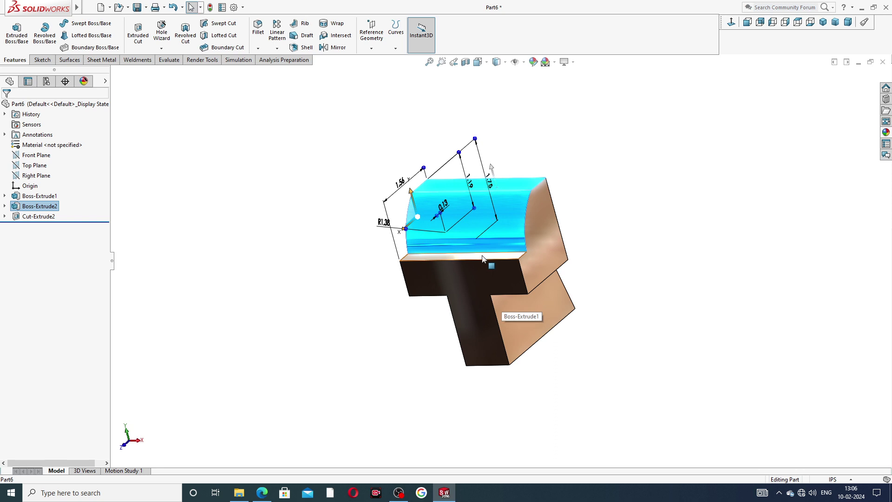
left_click(488, 269, "ctrl")
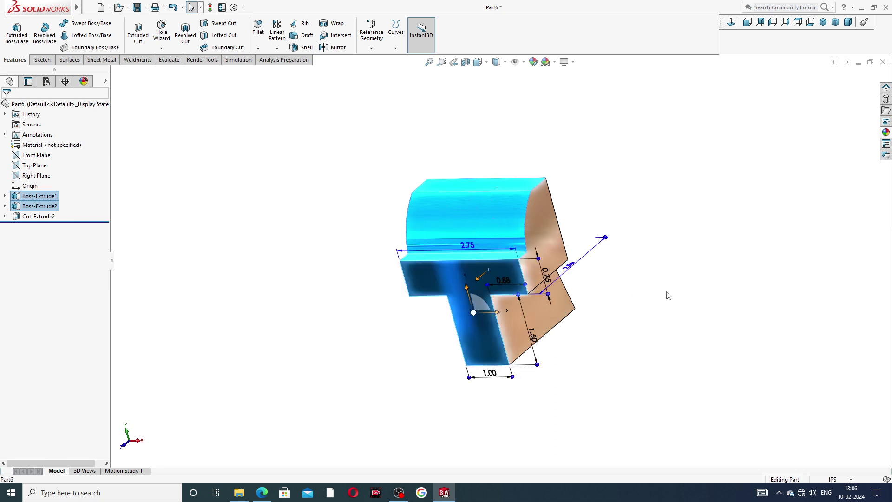
Step: Apply the painted candy apple red appearance to the selected faces, then select the T-shaped front face
left_click(885, 134)
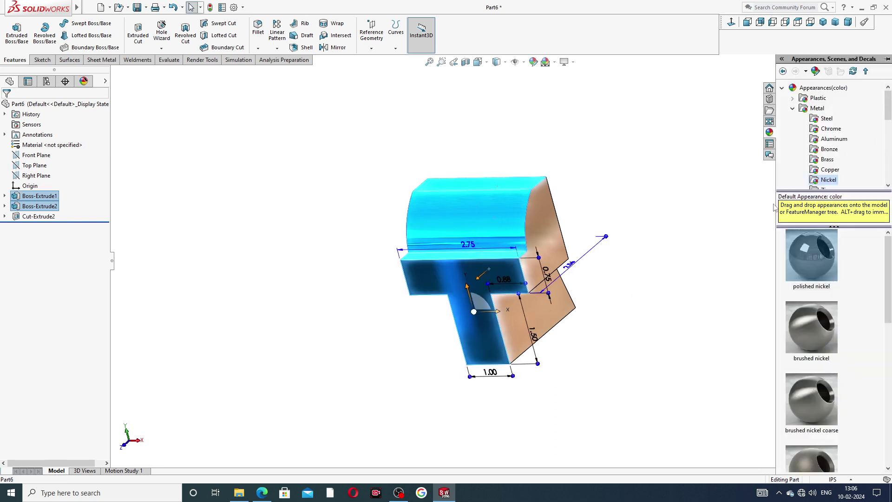
scroll(802, 145, "down", 2)
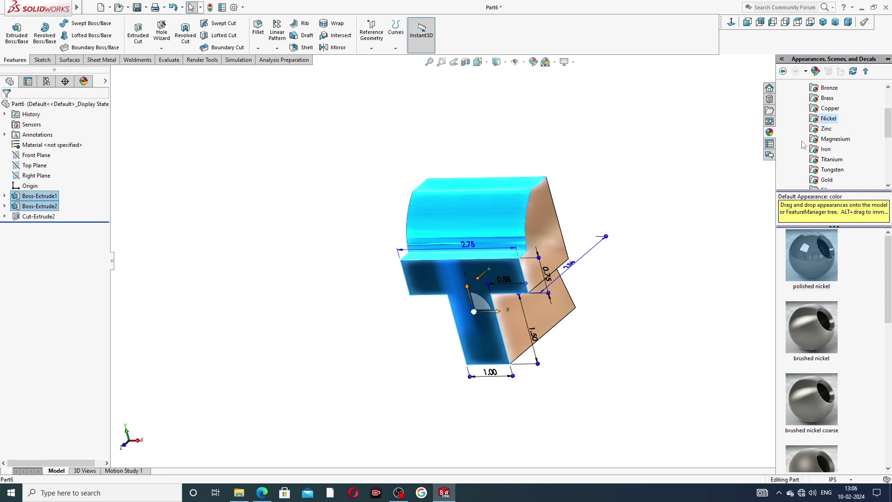
scroll(802, 144, "down", 2)
left_click(818, 169)
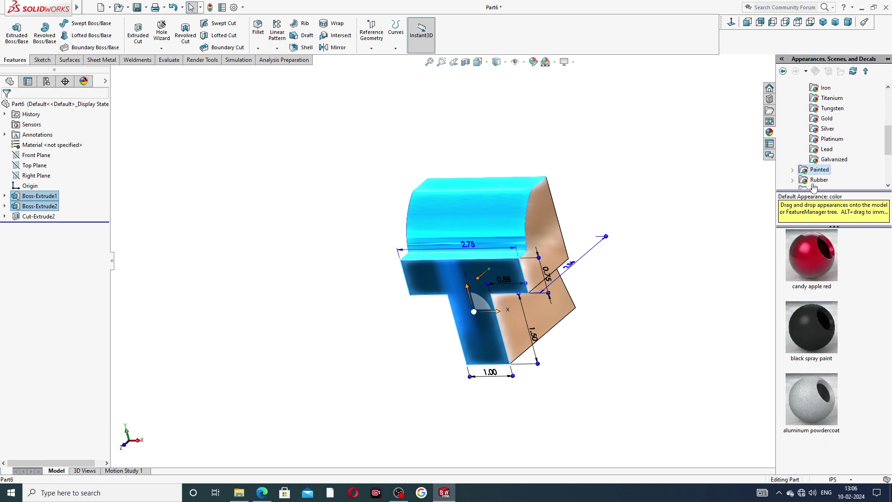
double_click(811, 263)
mouse_move(626, 182)
middle_mouse_down()
mouse_move(646, 195)
mouse_move(597, 213)
mouse_move(595, 197)
mouse_move(627, 213)
middle_mouse_up()
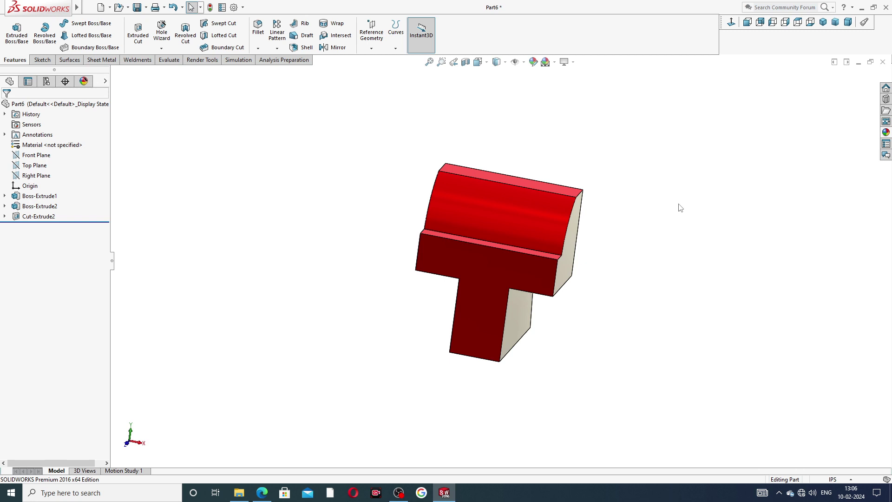
left_click(480, 265)
Step: Start Sketch4 on the T face, view it normal, and draw a vertical centerline up from the origin
left_click(517, 235)
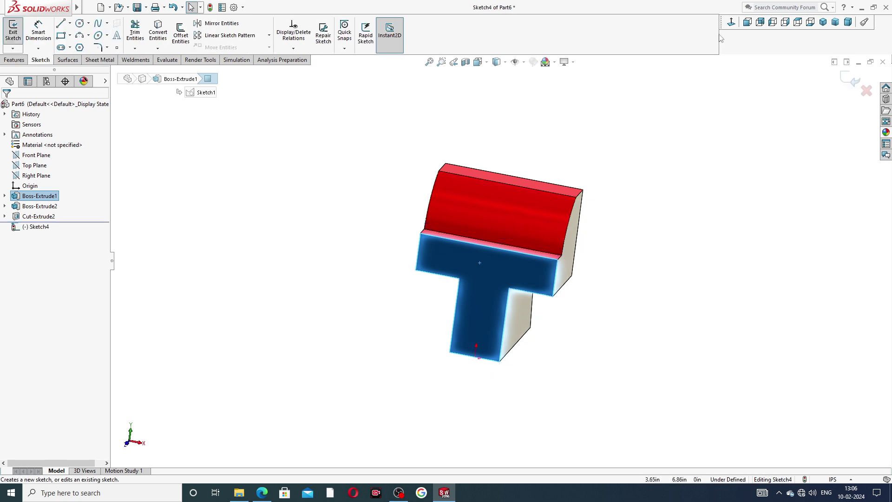
left_click(730, 23)
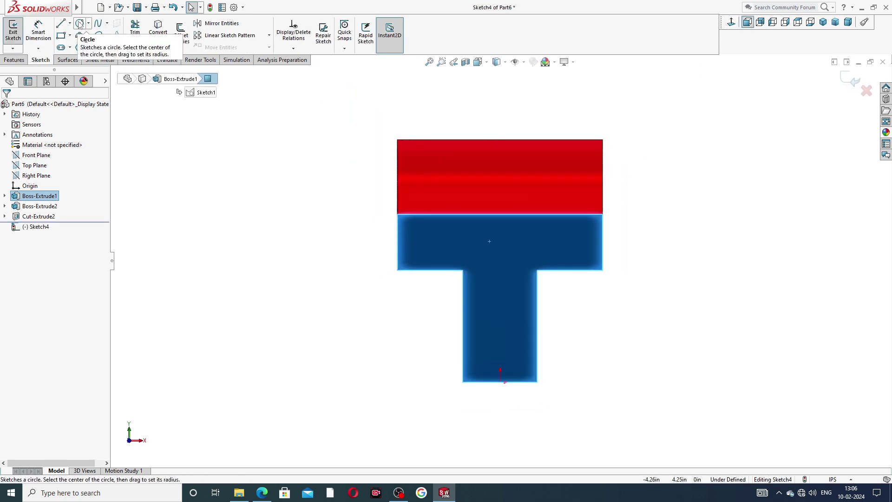
left_click(70, 23)
left_click(79, 44)
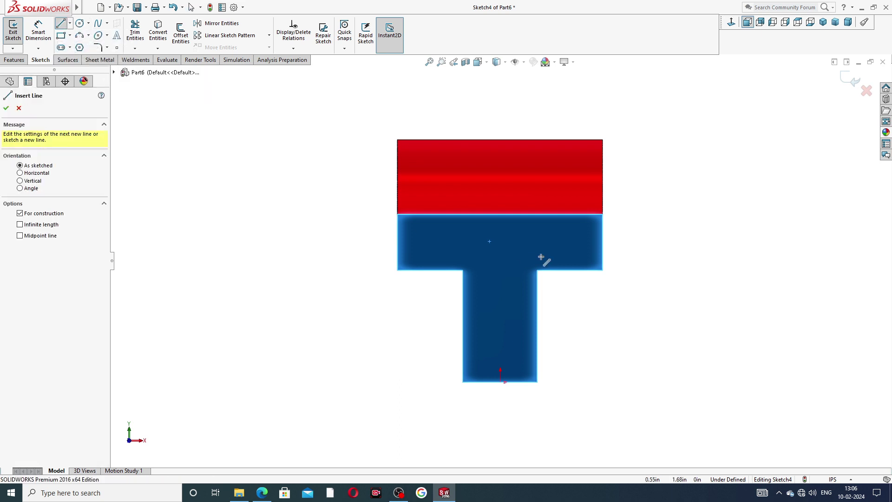
left_click(501, 382)
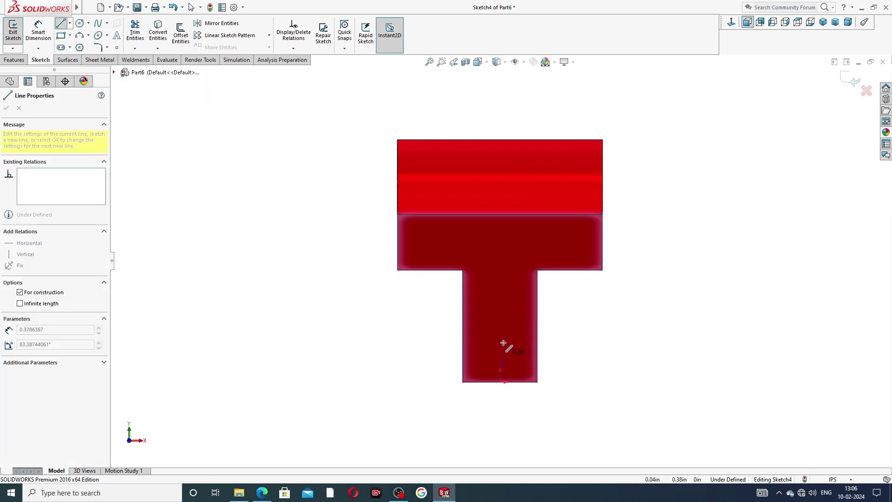
left_click(499, 226)
right_click(541, 246)
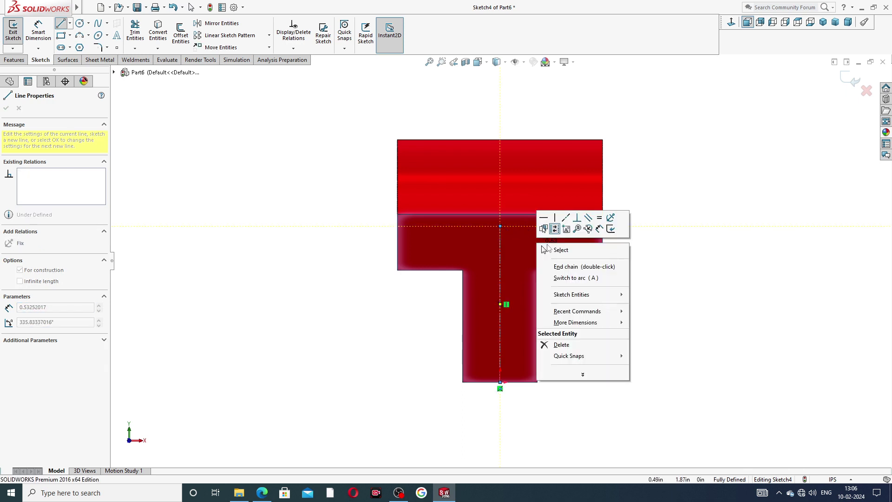
left_click(553, 250)
Step: Dimension the centerline's length to 2.19 in, then bring up the drawing PDF
left_click(38, 32)
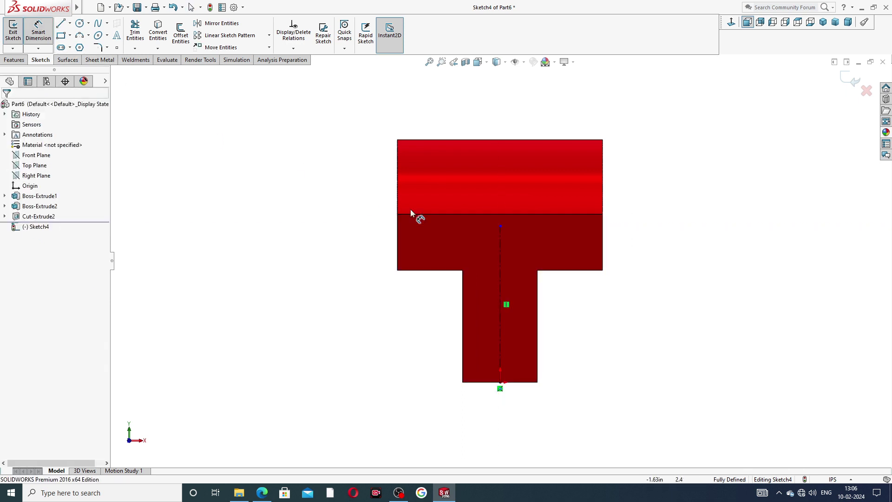
left_click(500, 226)
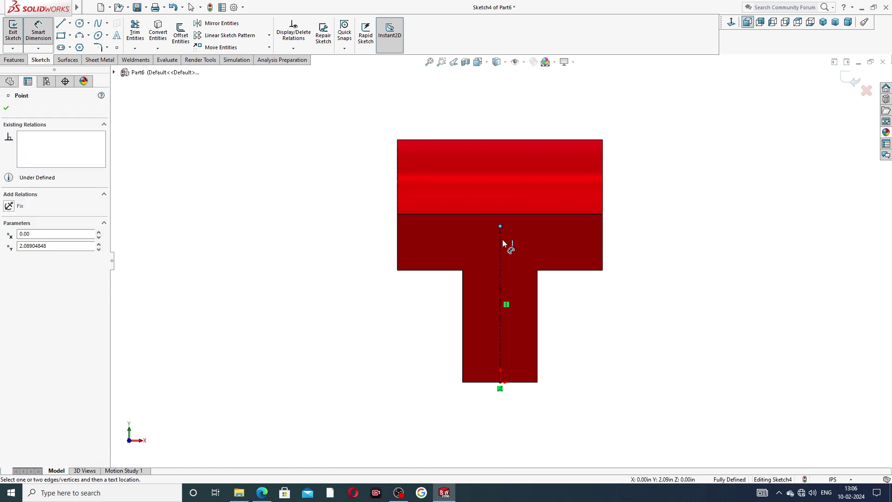
left_click(500, 313)
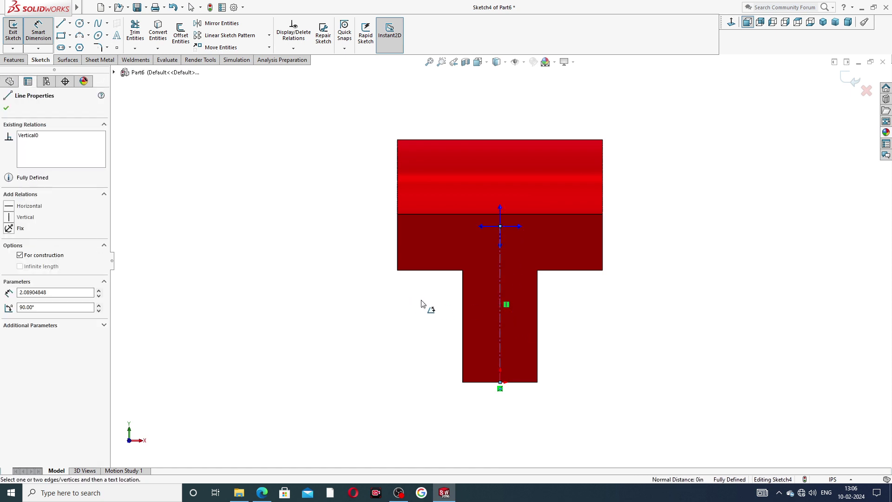
key("Escape")
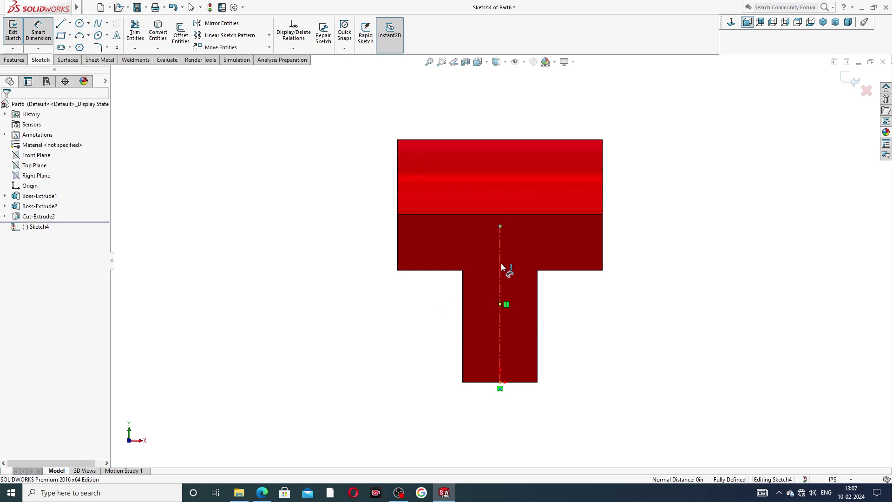
left_click(501, 267)
key("Escape")
left_click(500, 226)
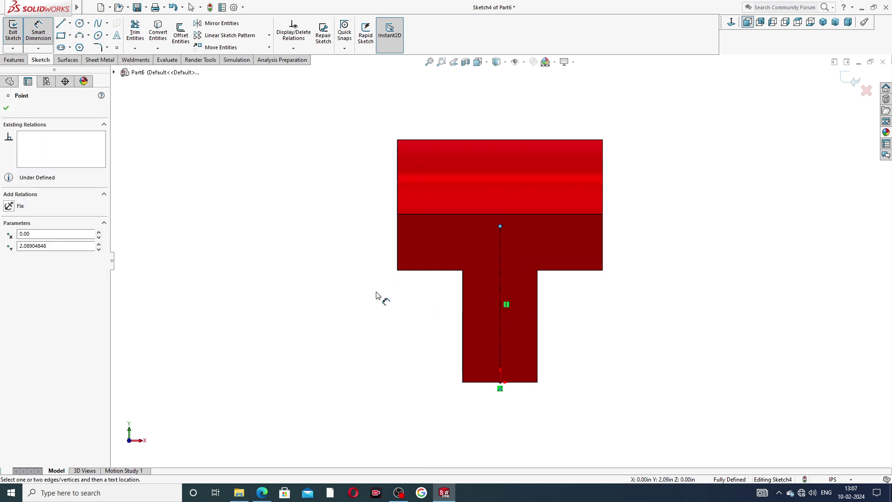
key("Escape")
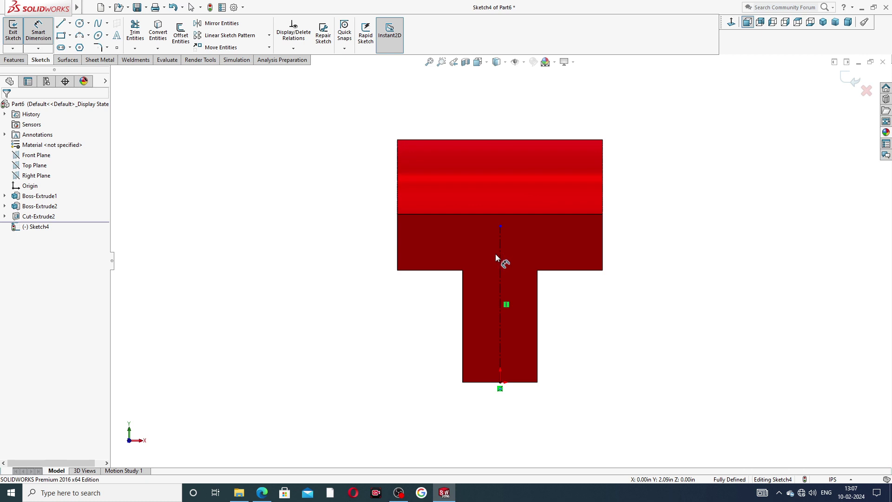
left_click(498, 263)
left_click(365, 293)
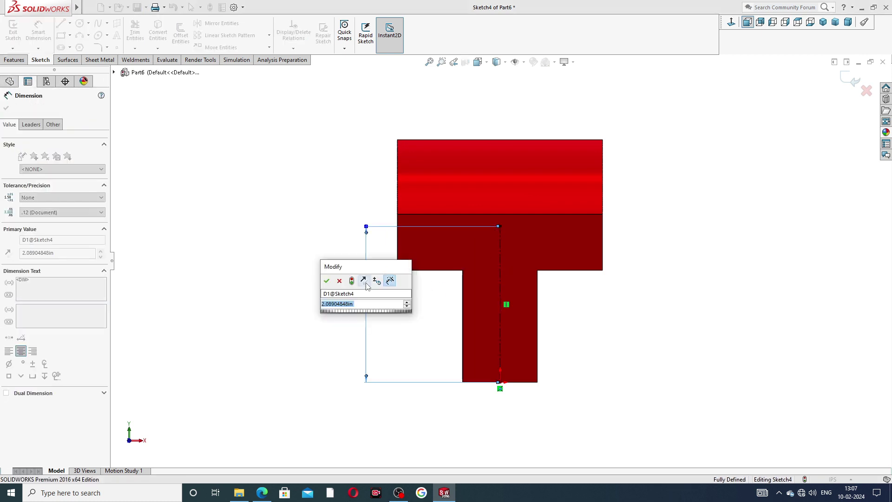
type("2.")
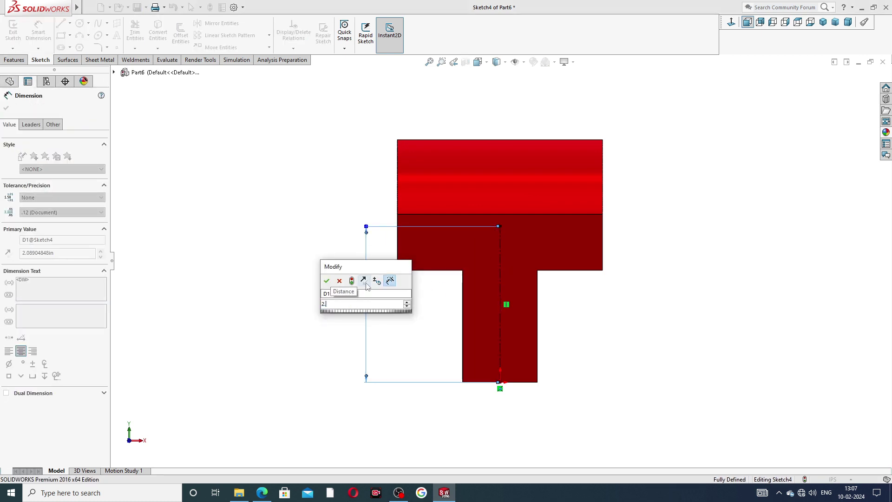
type("19")
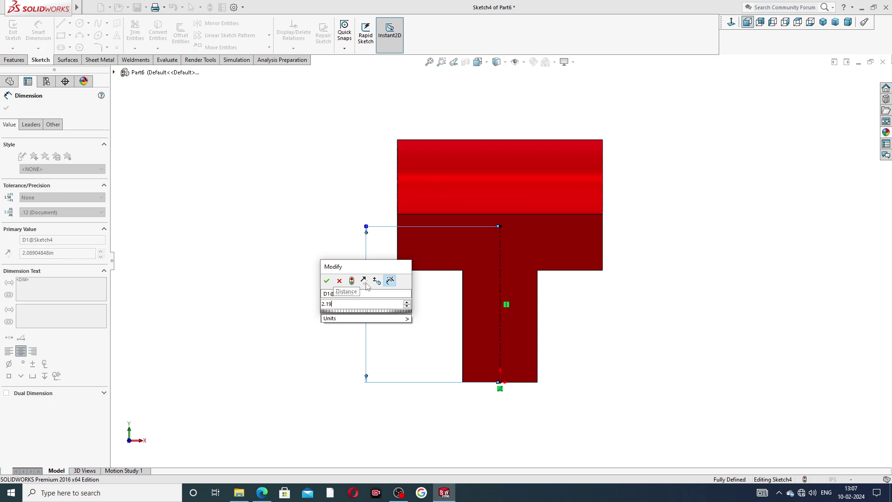
key("Return")
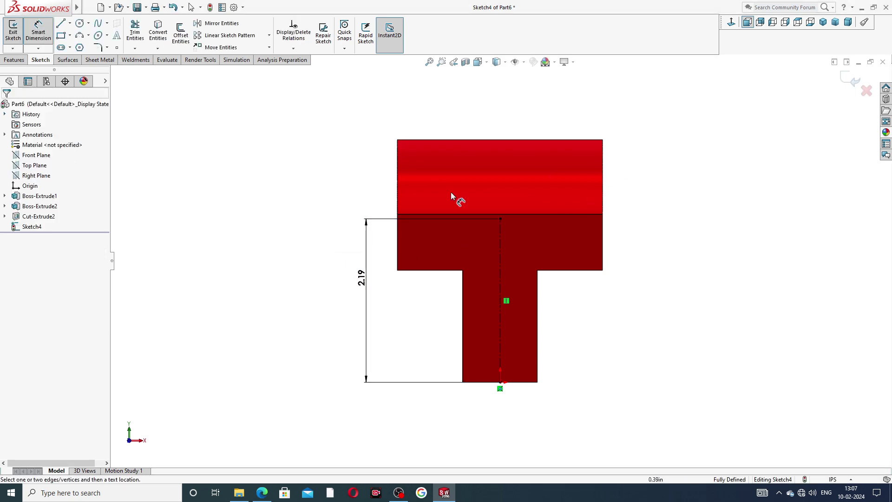
left_click(262, 493)
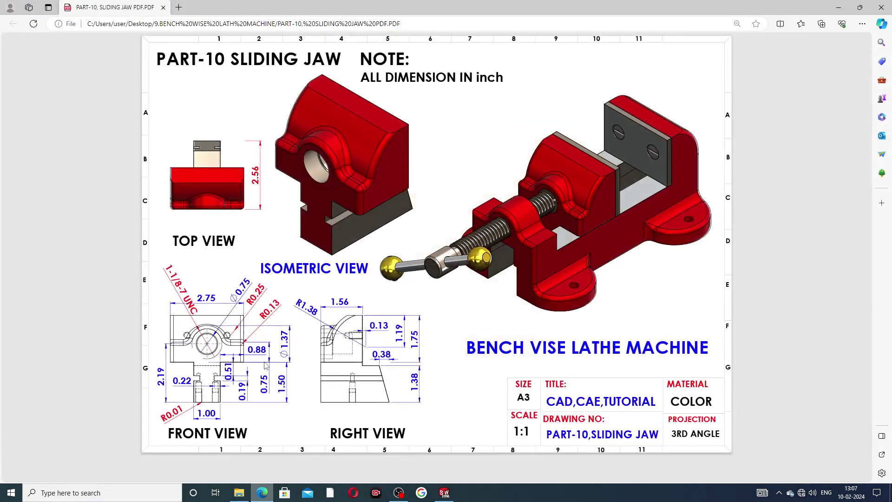
Step: Check the sliding jaw drawing's front view dimensions in Edge, then return to SOLIDWORKS
right_click(262, 493)
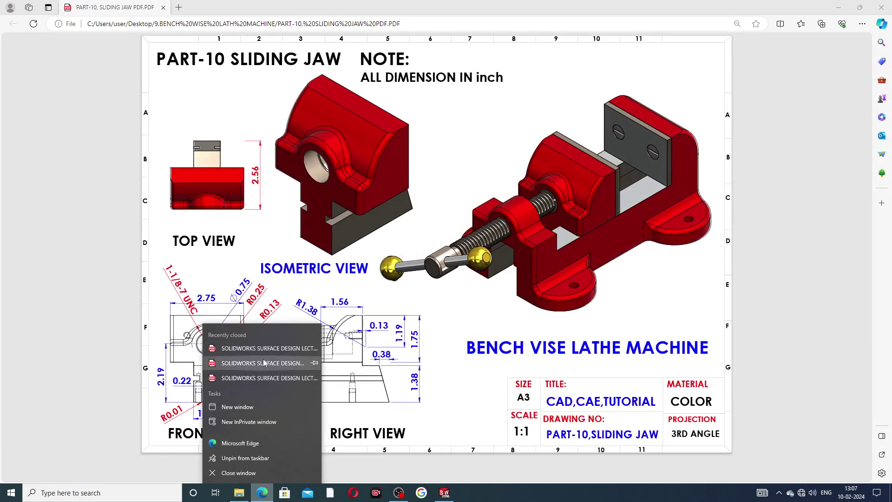
left_click(419, 373)
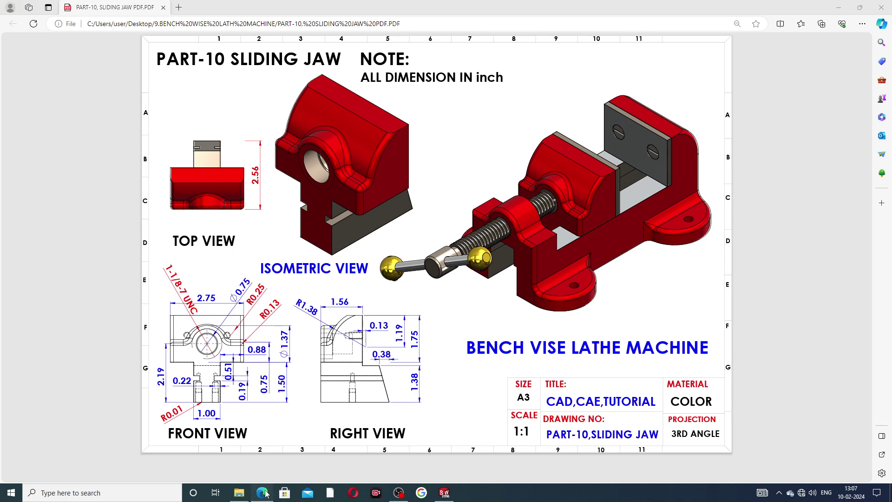
left_click(445, 490)
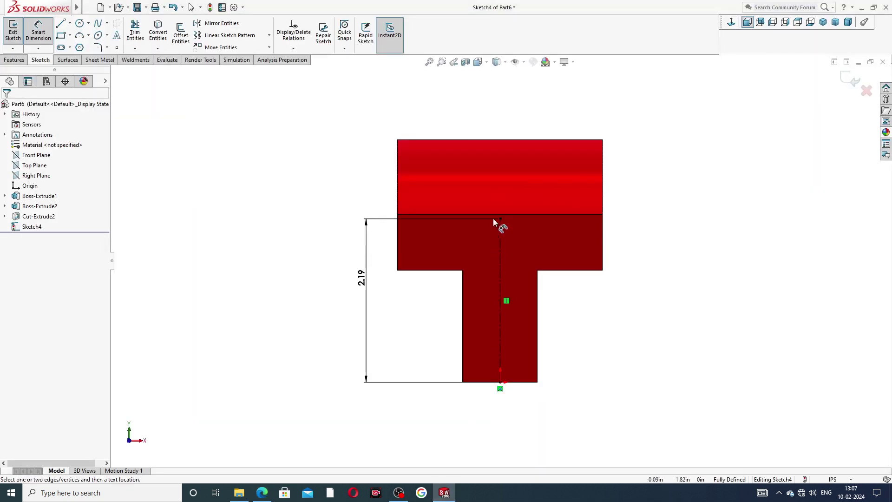
Step: Draw a circle centred on the centerline's top endpoint
right_click(339, 152)
left_click(358, 138)
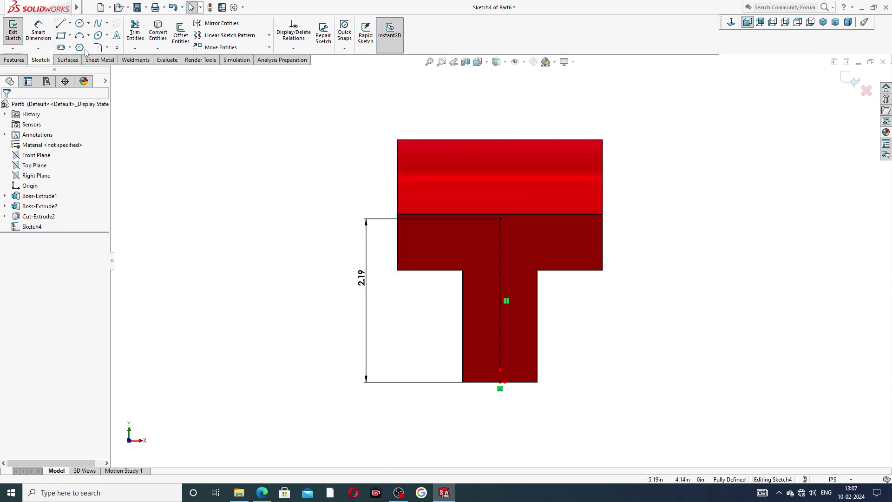
left_click(81, 23)
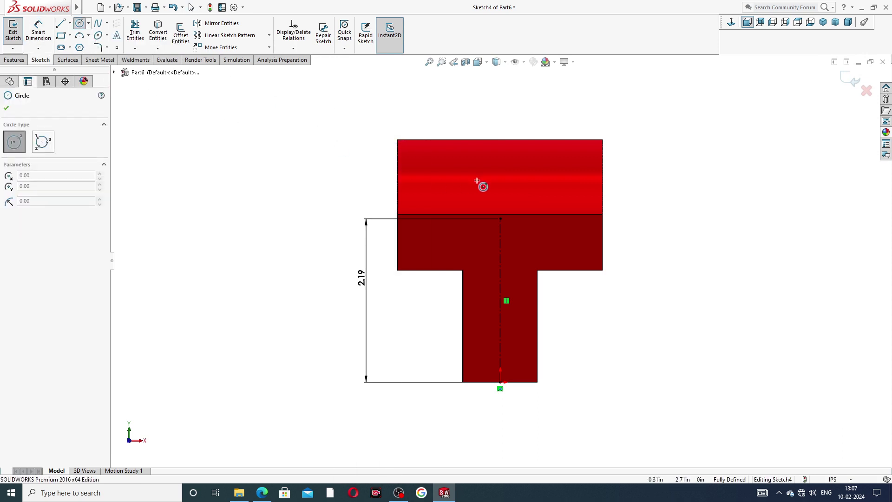
left_click(501, 219)
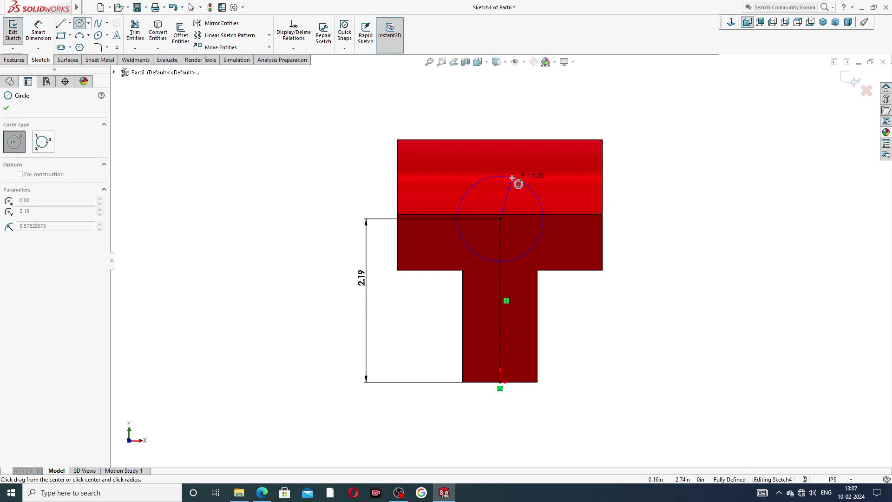
left_click(514, 180)
right_click(610, 144)
left_click(632, 149)
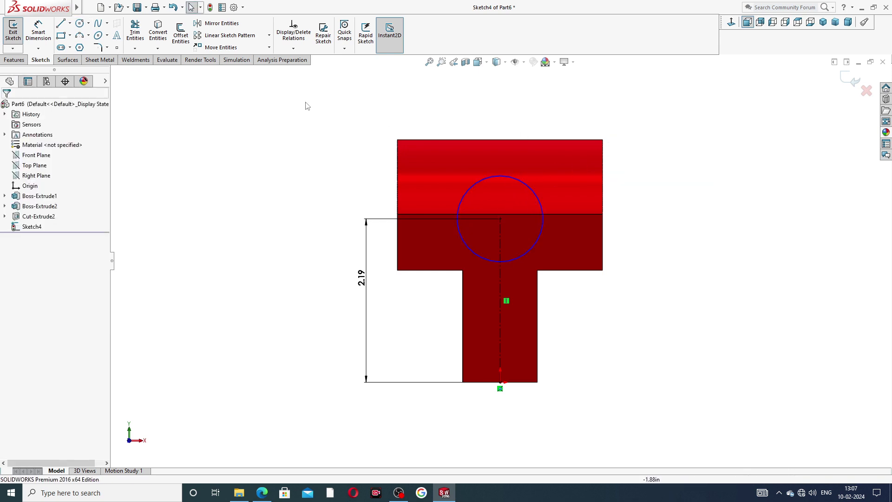
Step: Dimension the circle's diameter to 1.37 in
left_click(39, 37)
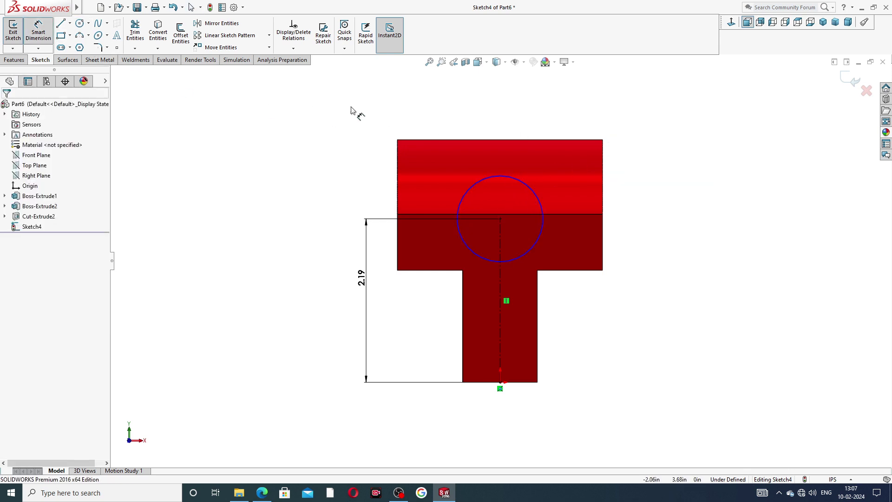
left_click(532, 199)
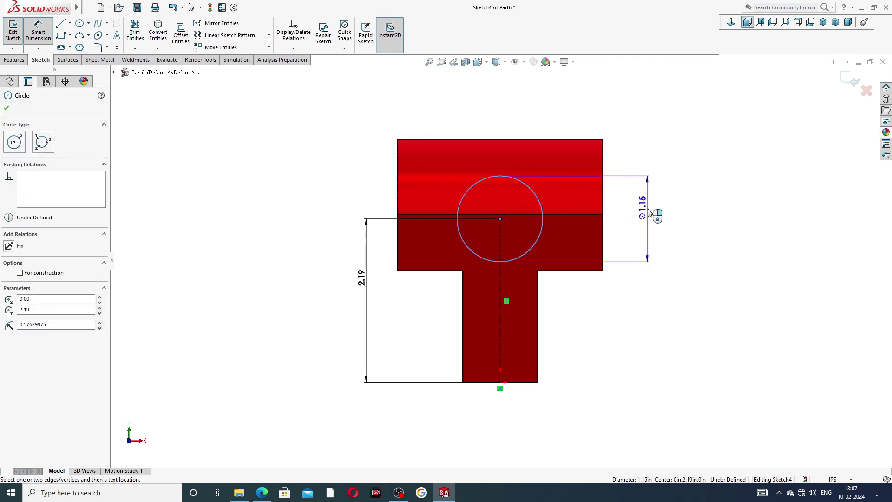
left_click(639, 207)
type("1")
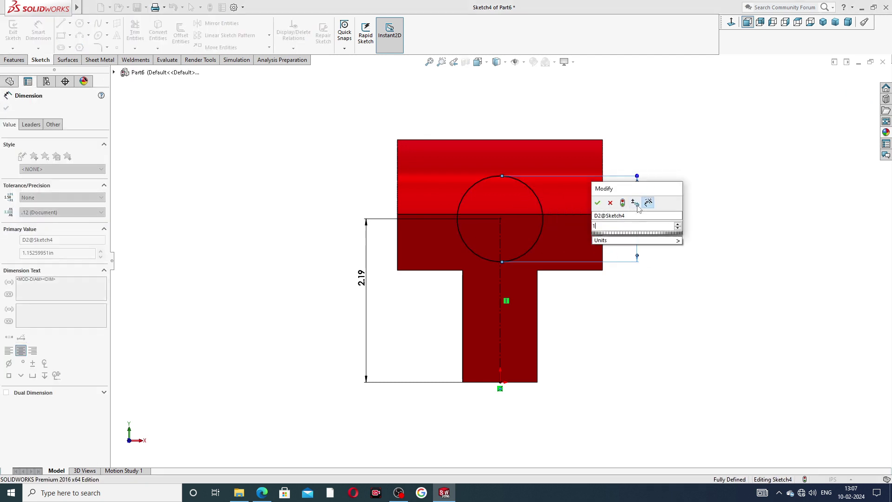
type(".37")
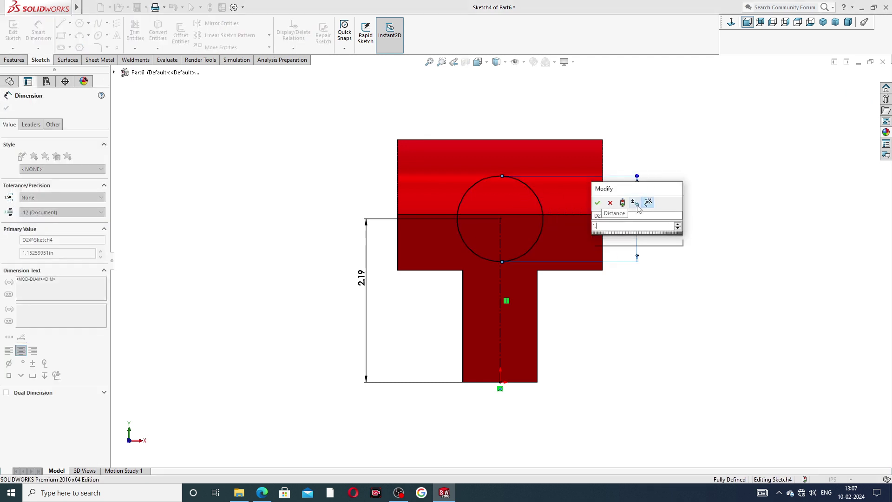
key("Return")
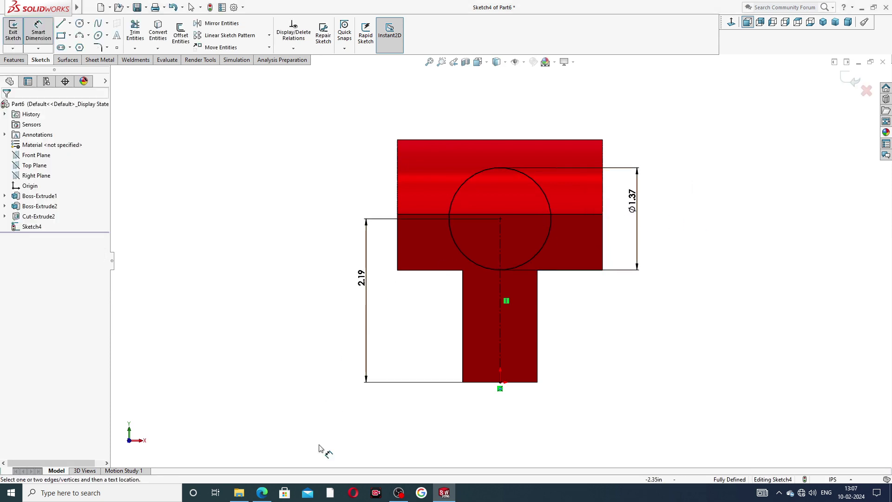
Step: Glance over the sliding jaw drawing in Edge again and return to Sketch4
left_click(262, 492)
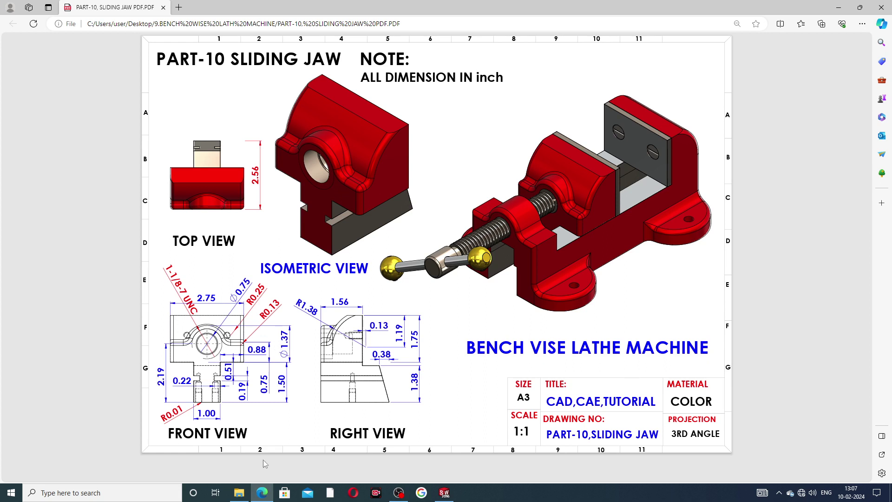
left_click(263, 492)
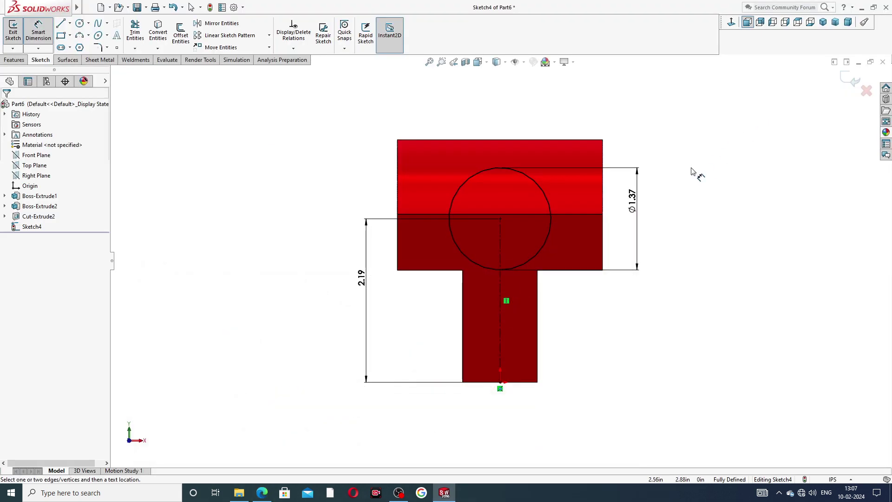
Step: Exit dimensioning, abandon a trial extrusion, and view the sketch plane normal to the screen
right_click(690, 171)
left_click(717, 141)
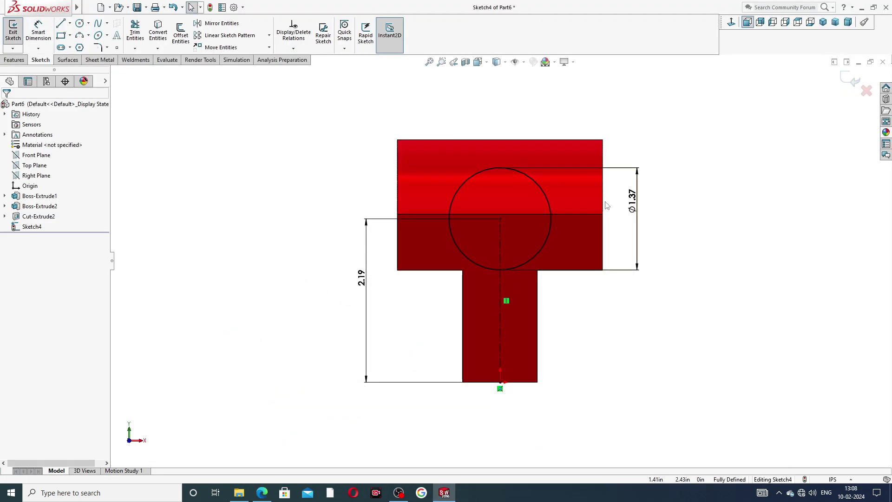
left_click(15, 58)
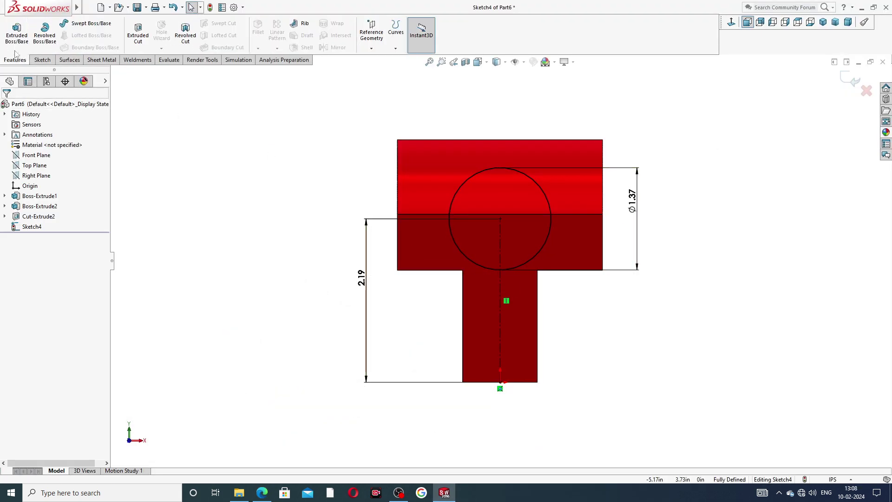
left_click(17, 31)
middle_click_drag(506, 227, 511, 232)
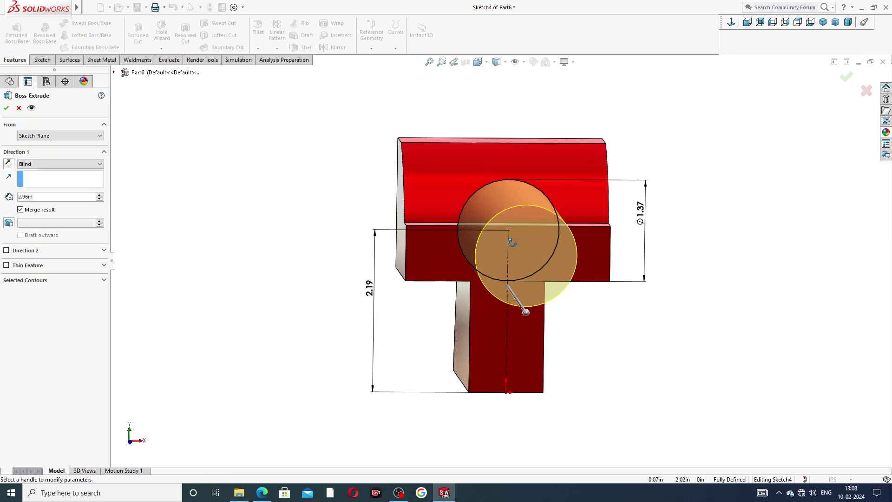
left_click(18, 108)
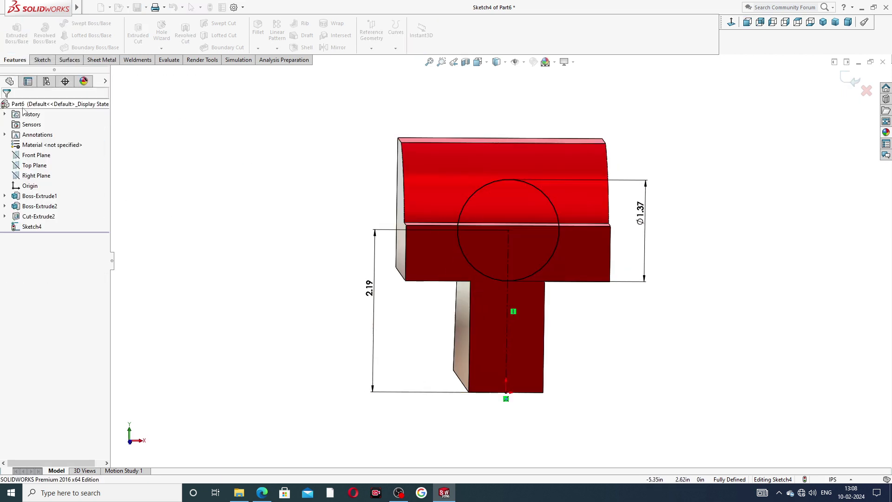
left_click(731, 25)
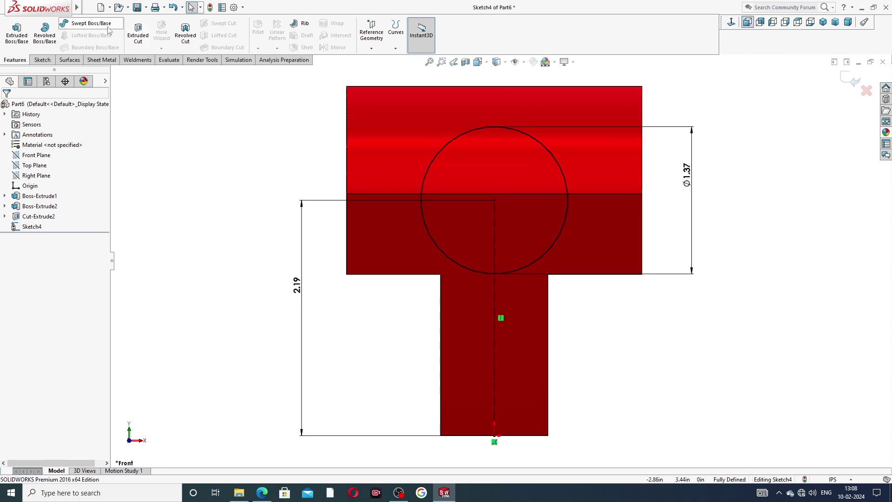
Step: Draw a horizontal line across the Ø1.37 circle's diameter
left_click(42, 60)
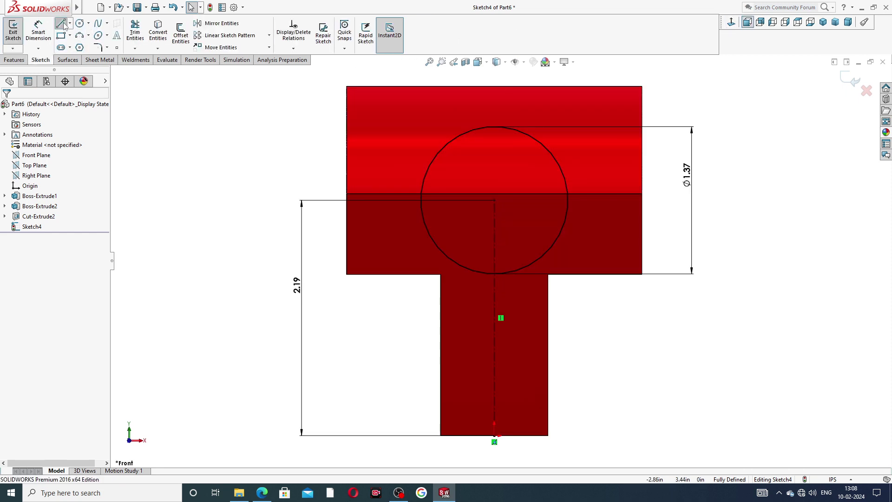
left_click(64, 26)
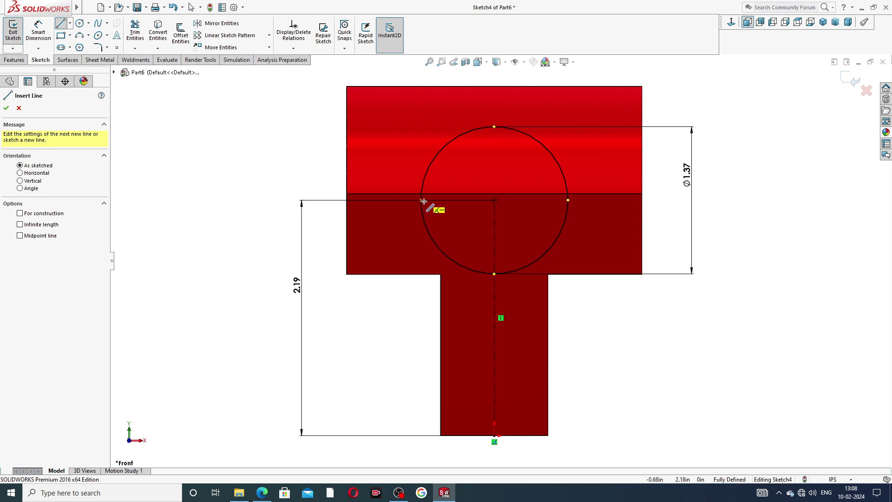
left_click(422, 200)
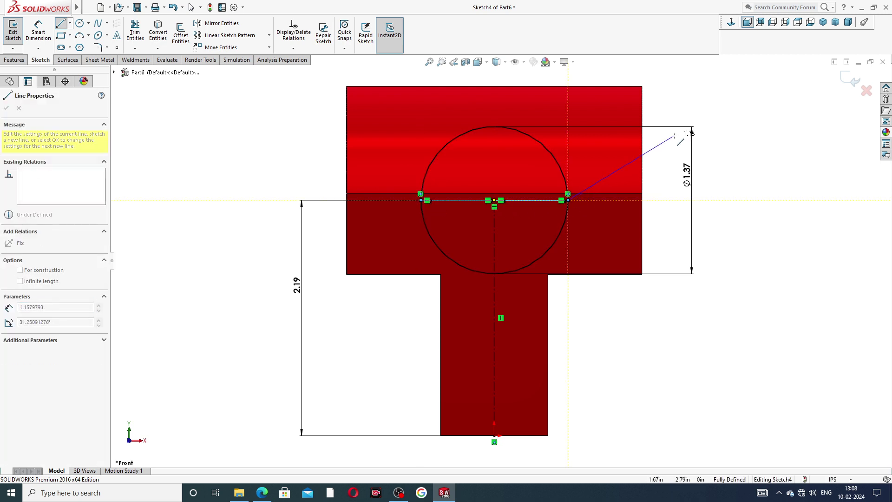
right_click(674, 105)
left_click(692, 140)
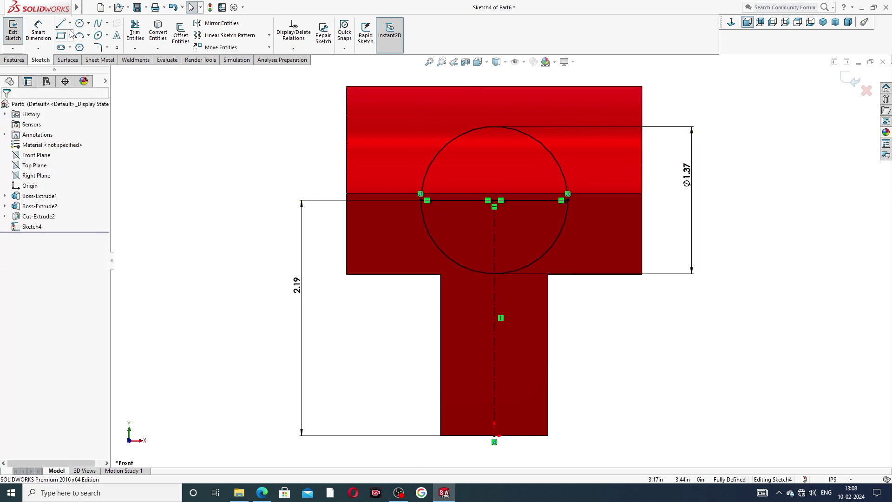
Step: Trim away the circle's lower-left and lower-right arcs, leaving an upper semicircle
left_click(135, 31)
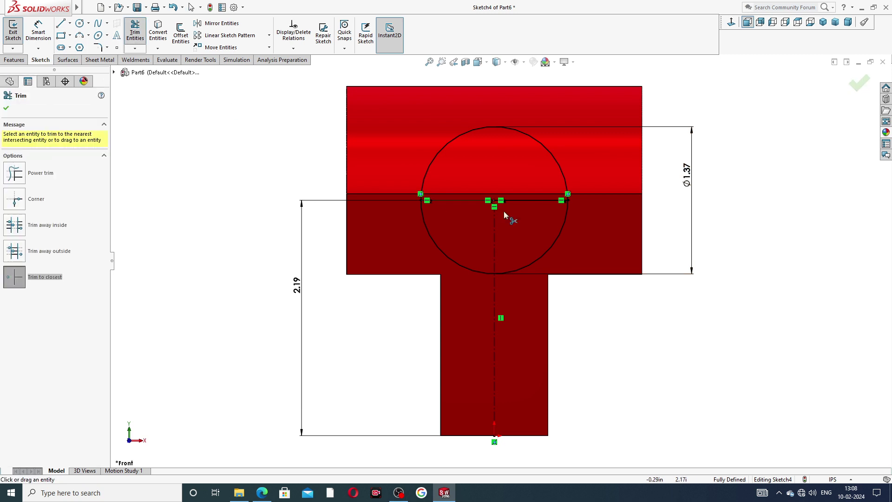
left_click(445, 257)
left_click(541, 256)
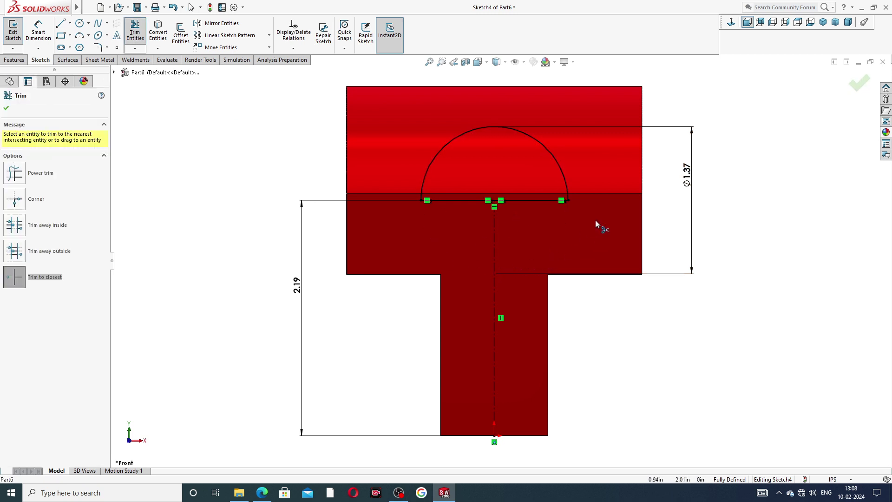
key("f")
right_click(667, 153)
left_click(688, 137)
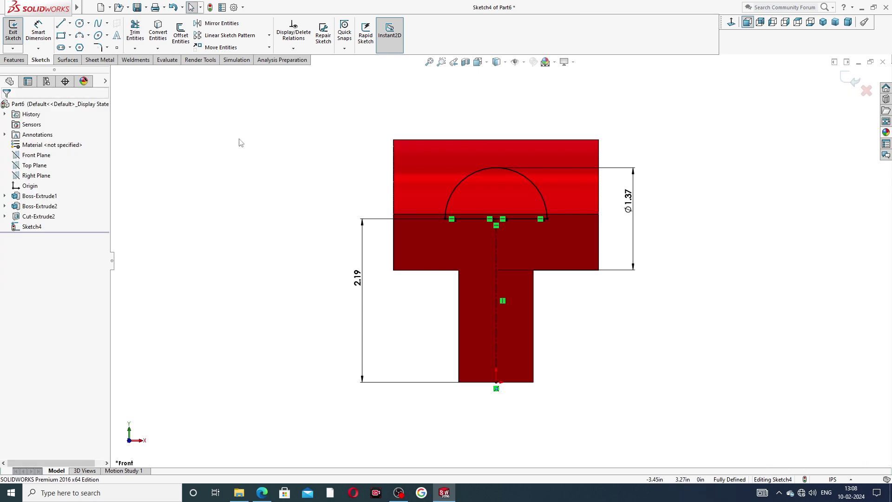
Step: Extrude the semicircle as Boss-Extrude3, Up To Surface on the curved face
left_click(21, 62)
left_click(17, 32)
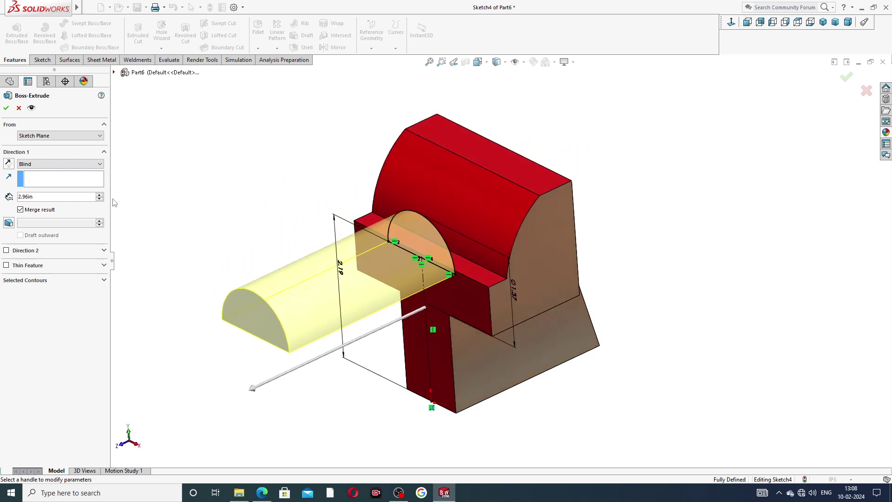
left_click(71, 164)
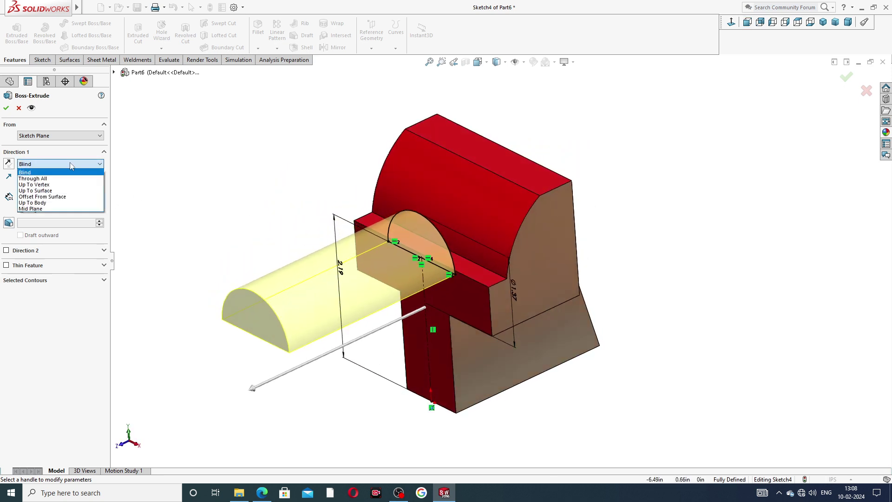
left_click(60, 191)
left_click(464, 212)
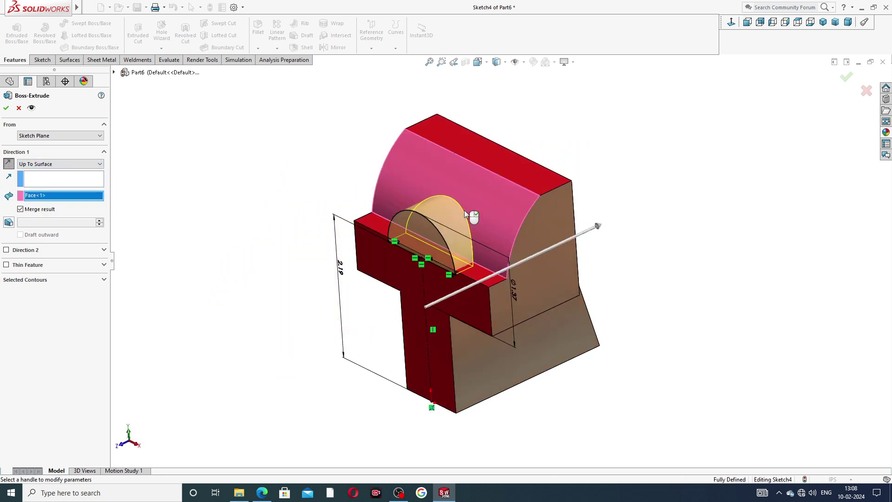
middle_click_drag(464, 213, 325, 245)
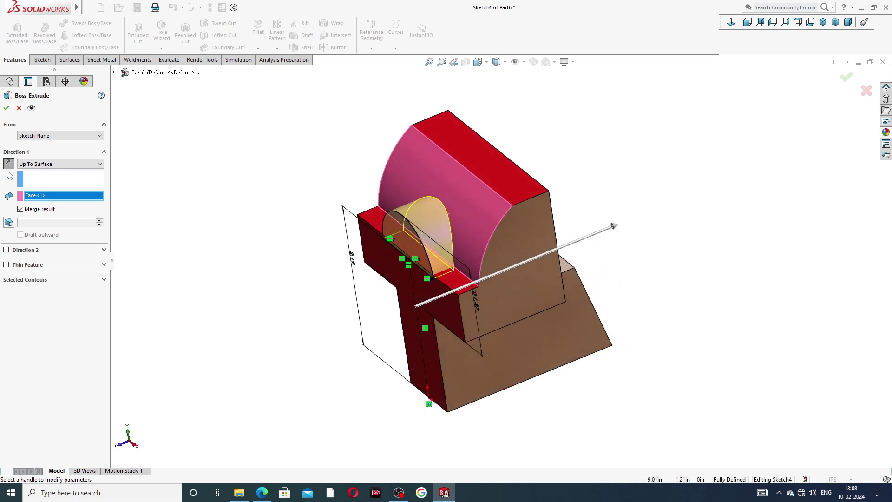
left_click(6, 108)
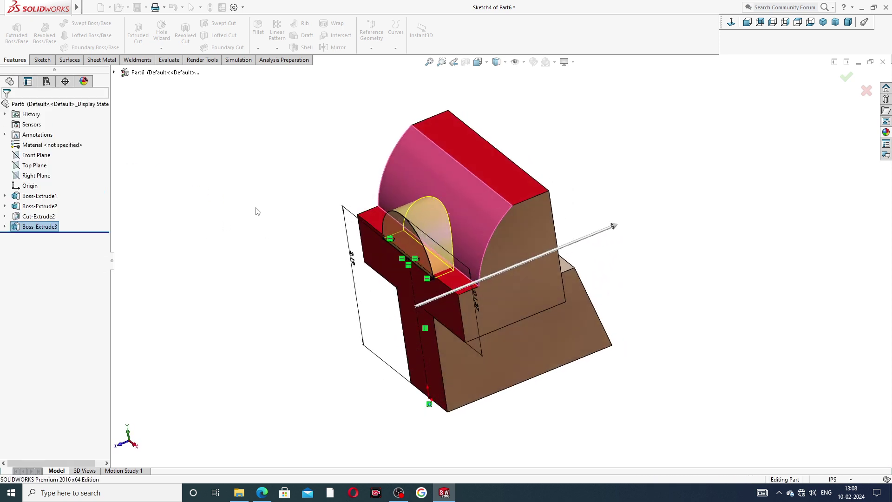
Step: Apply candy apple red to the new boss's curved face
middle_click_drag(279, 251, 302, 265)
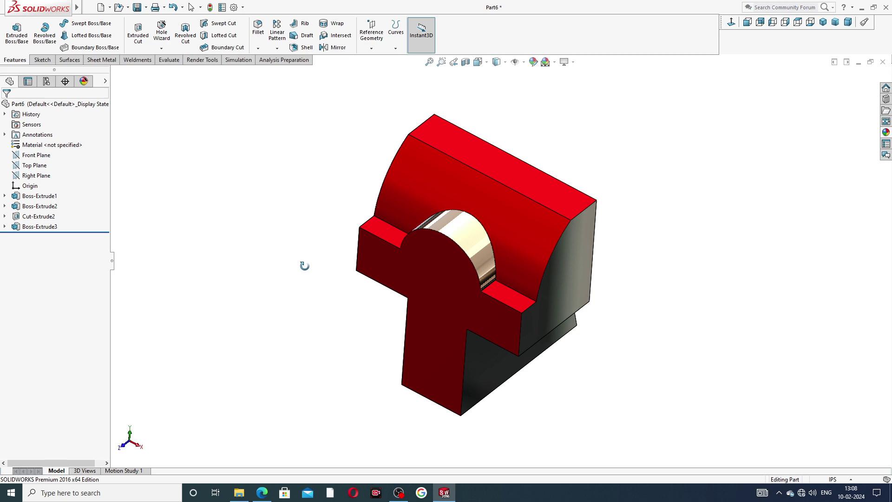
left_click(466, 249)
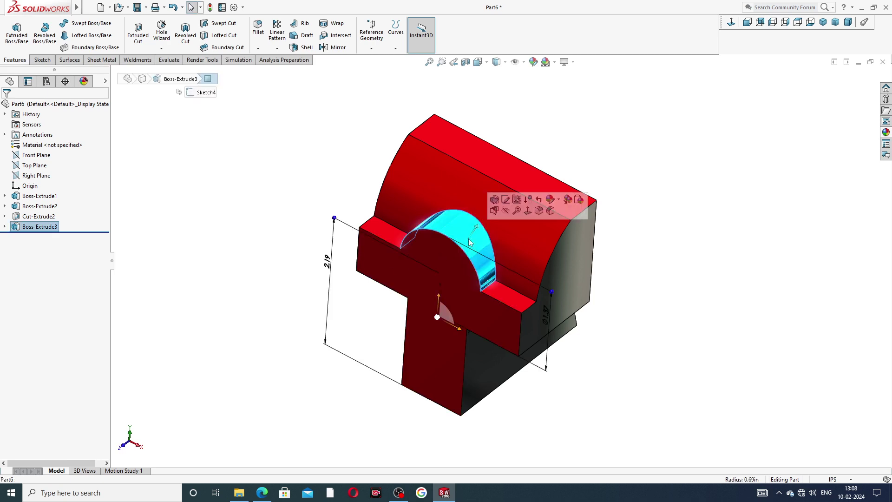
left_click(885, 133)
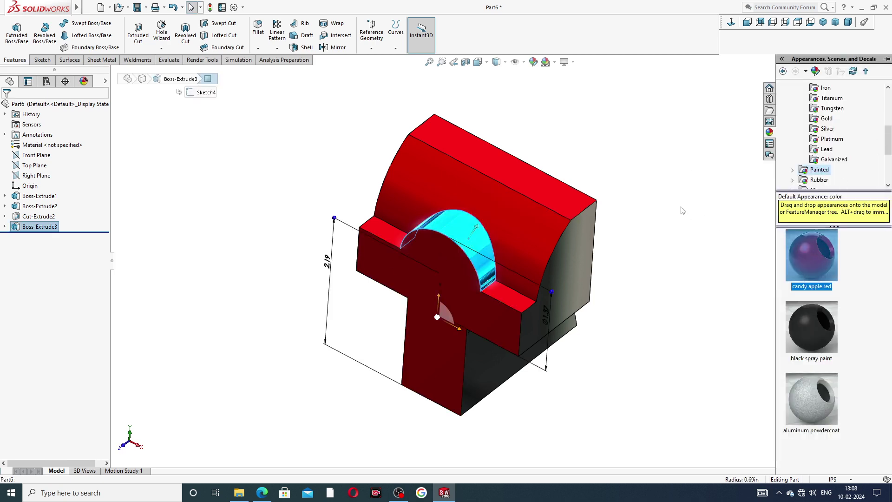
double_click(809, 258)
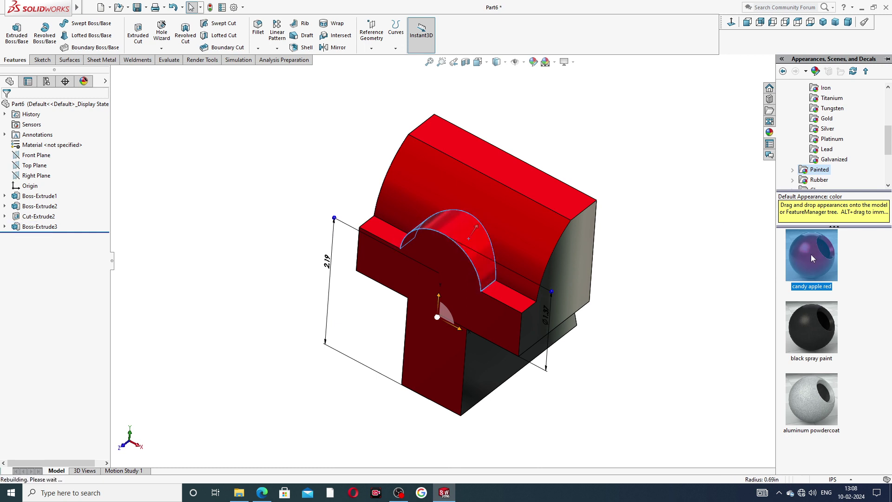
middle_click_drag(697, 253, 696, 147)
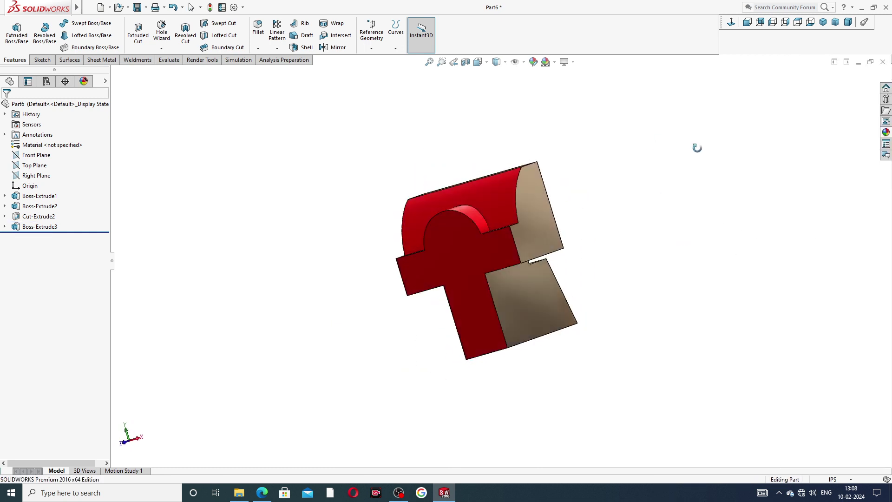
left_click(468, 246)
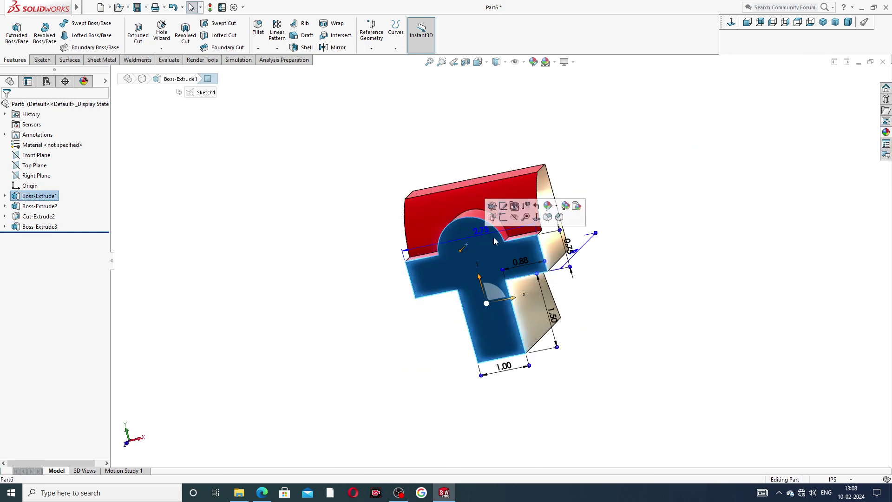
Step: Sketch a circle on the T-shaped face, centred on the boss arc's centre
left_click(503, 206)
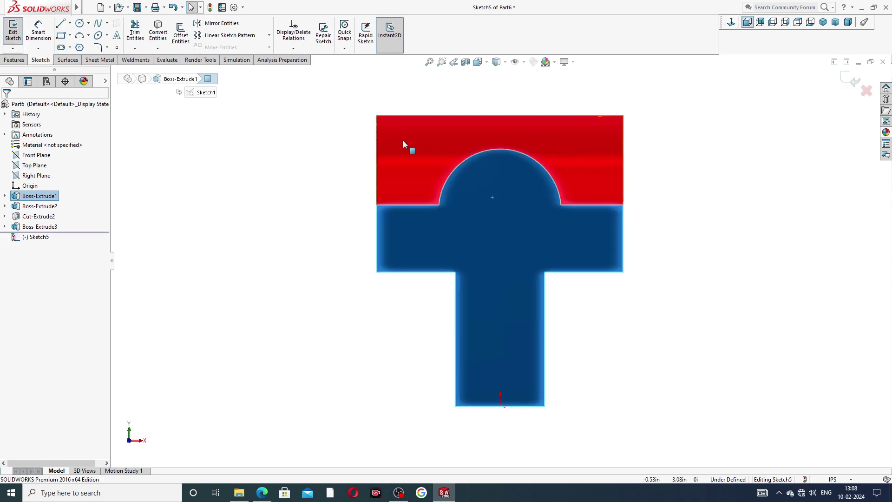
left_click(87, 27)
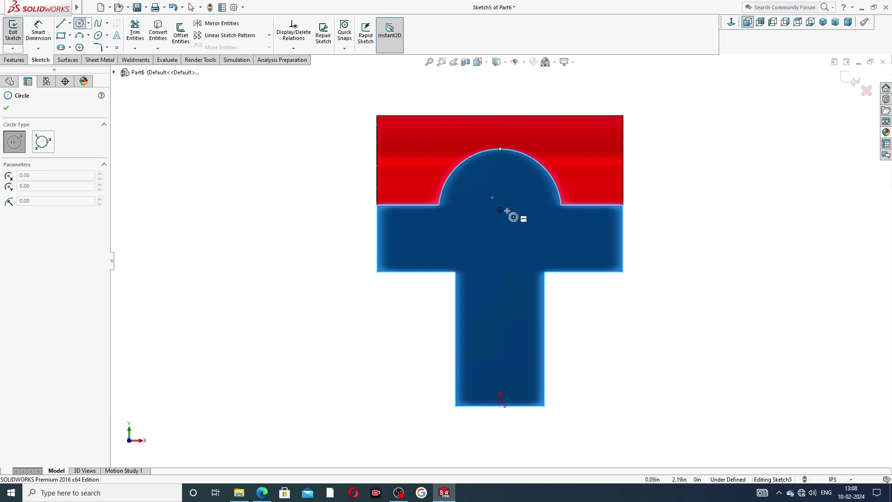
left_click(500, 210)
left_click(500, 166)
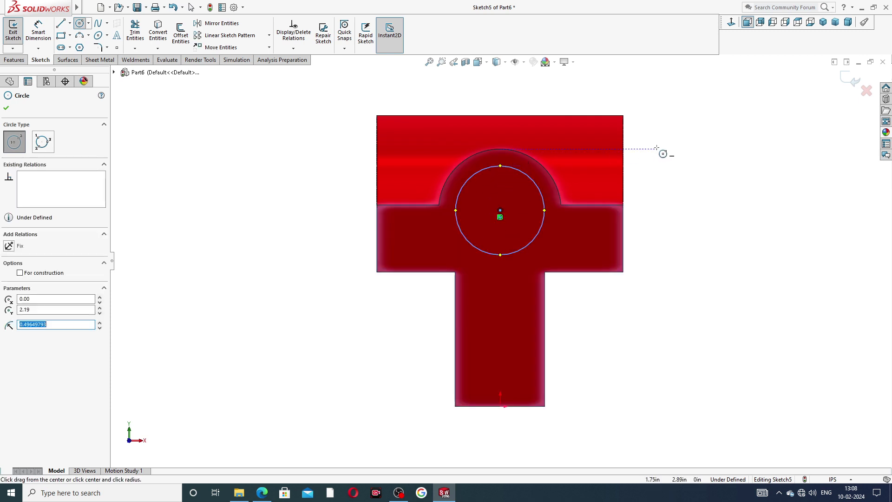
right_click(663, 149)
left_click(692, 157)
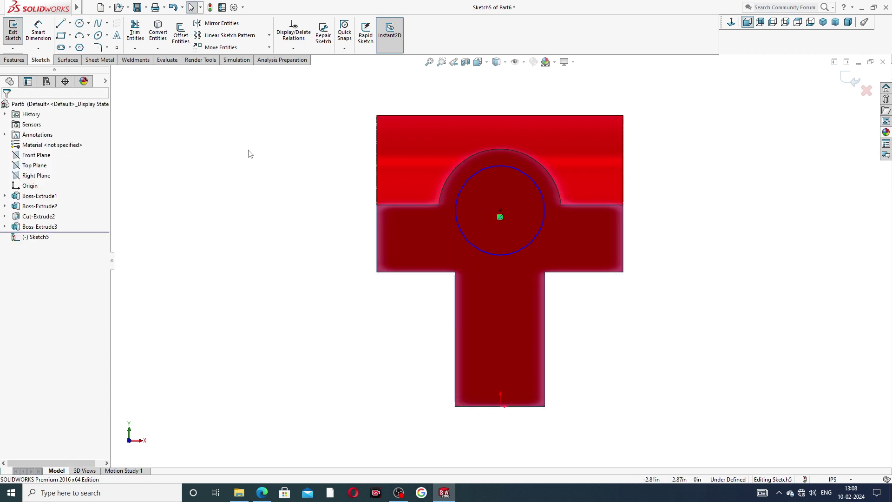
Step: Dimension the circle's diameter to 0.75 in
left_click(38, 30)
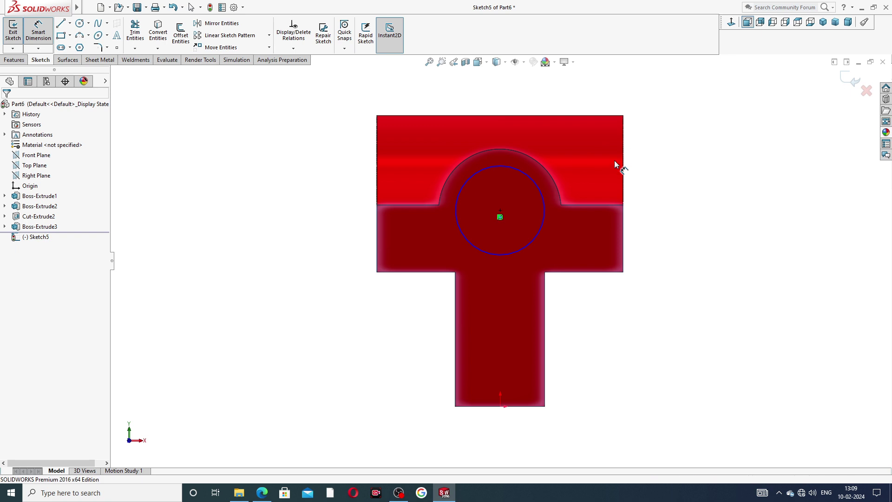
left_click(537, 188)
left_click(643, 208)
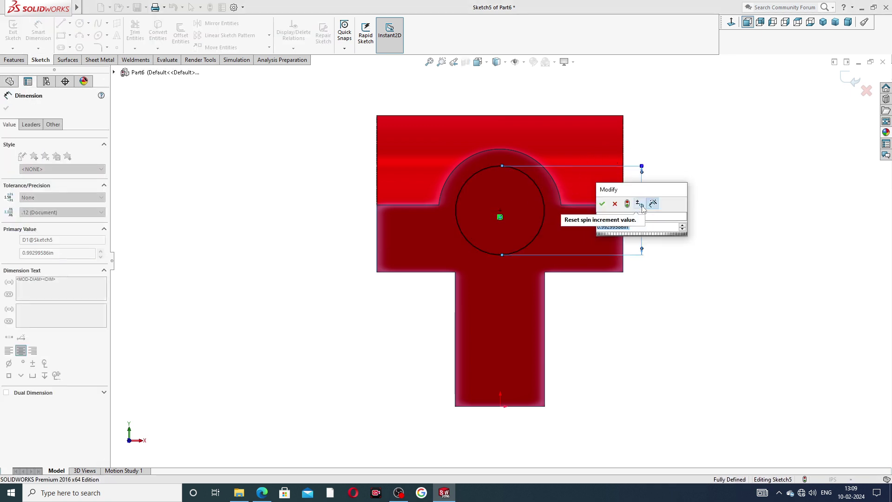
type("0.7")
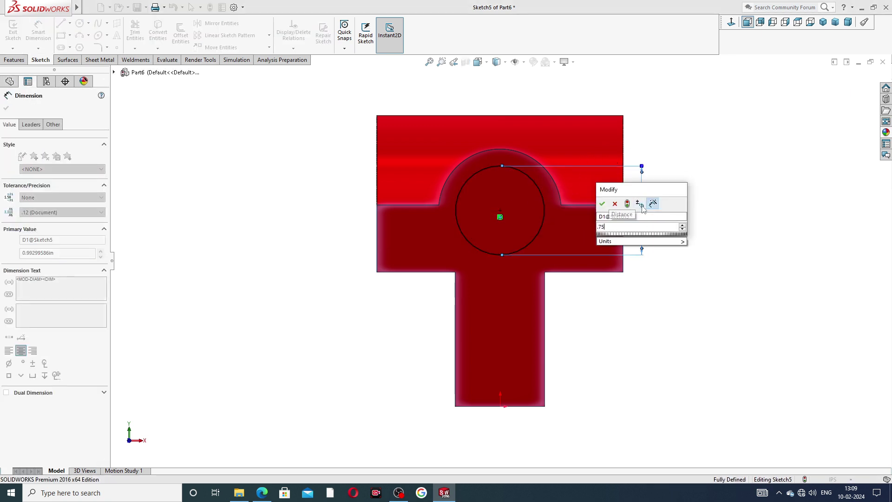
type("5")
key("Return")
left_click(704, 203)
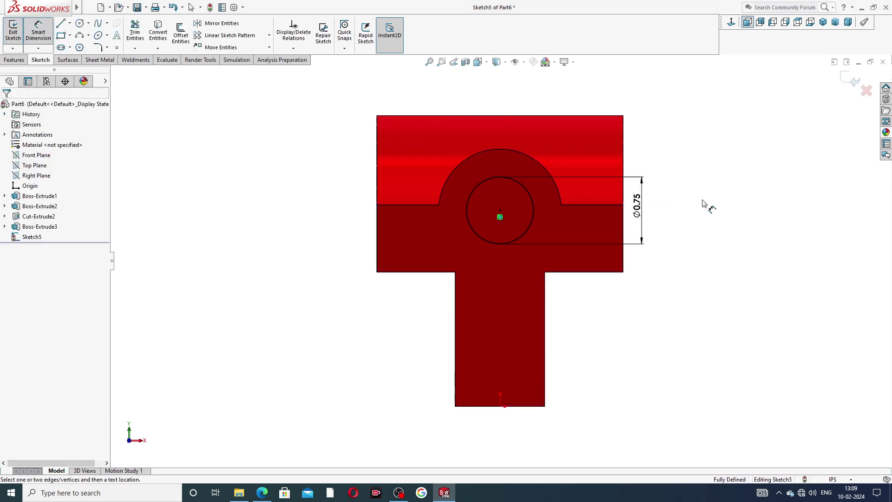
left_click(263, 491)
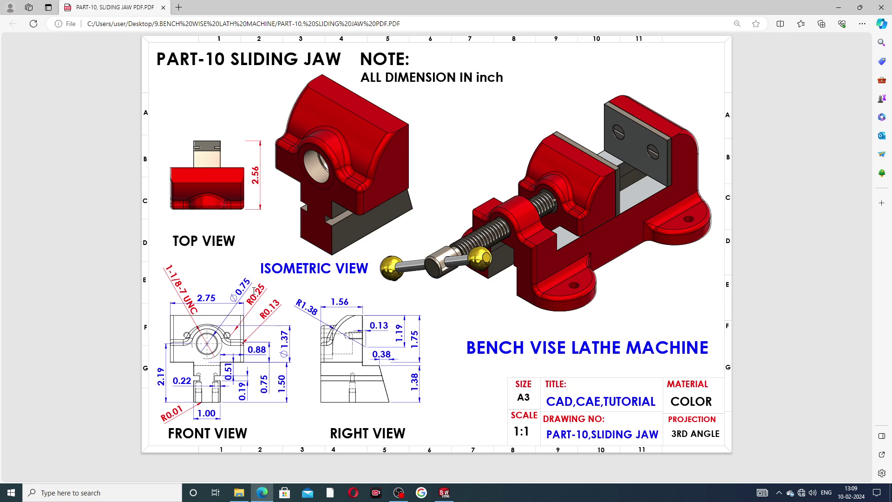
Step: After reading the Sliding Jaw drawing in Edge, return to SOLIDWORKS Sketch5
left_click(444, 492)
Step: Exit dimensioning and start an Extruded Cut of the Ø0.75 circle, previewing 2.96 in blind
right_click(672, 176)
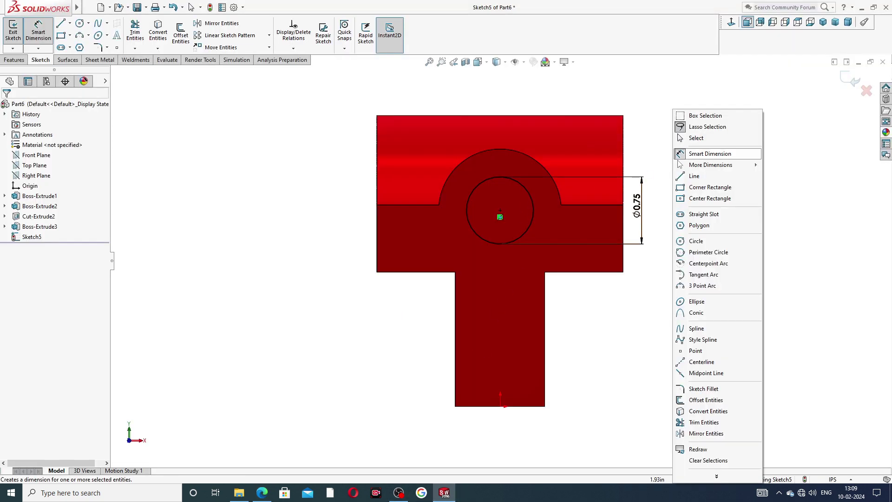
left_click(697, 138)
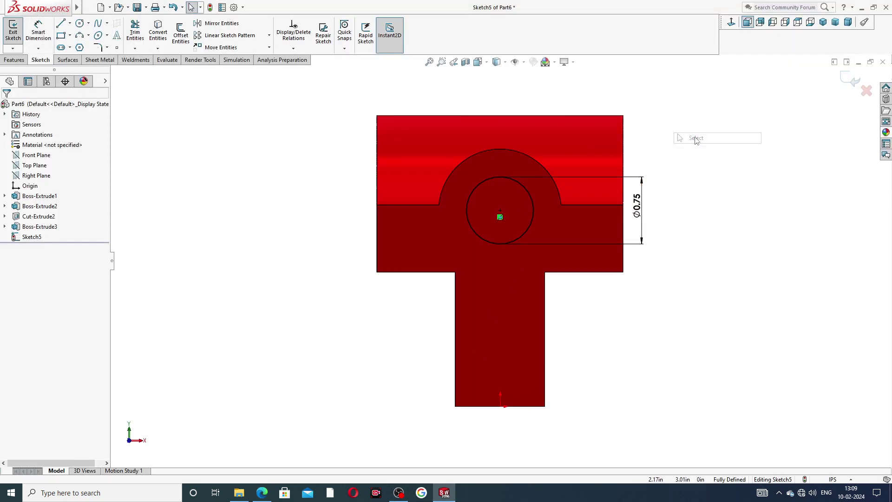
left_click(14, 60)
left_click(138, 32)
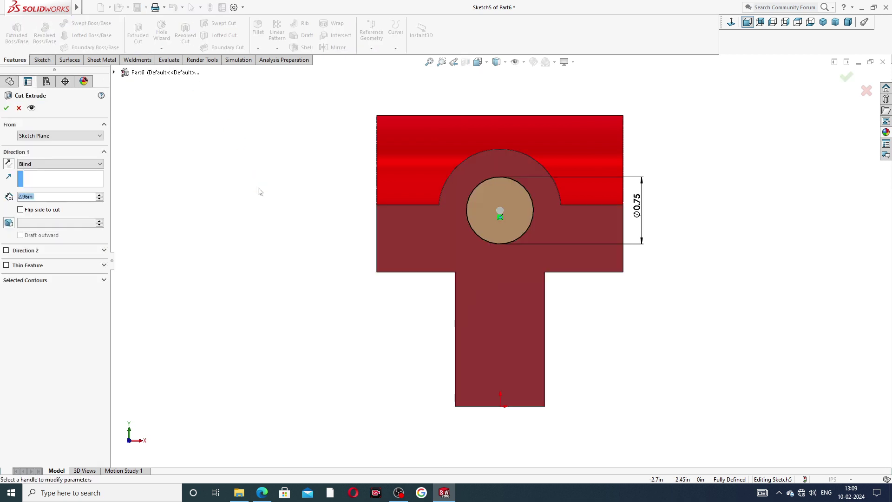
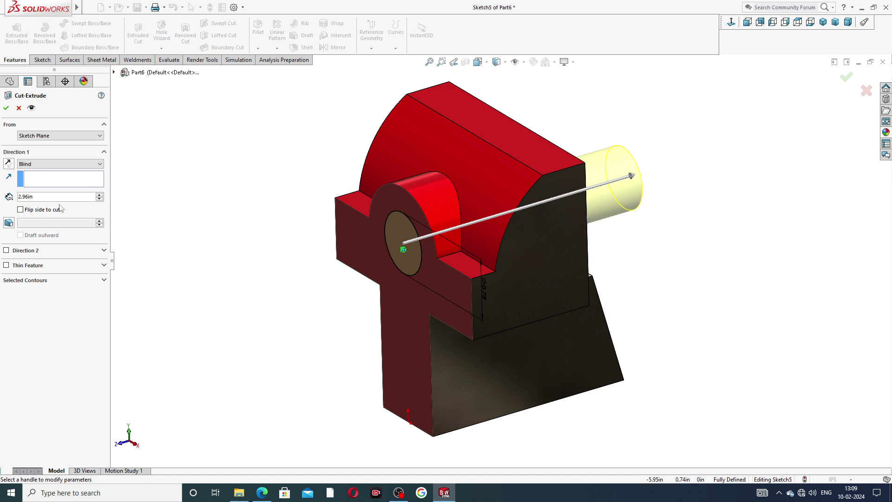
Step: Set the cut's blind depth to 1.187 in, check it against the PDF drawing, and confirm Cut-Extrude3
left_click_drag(41, 198, 9, 200)
type("1")
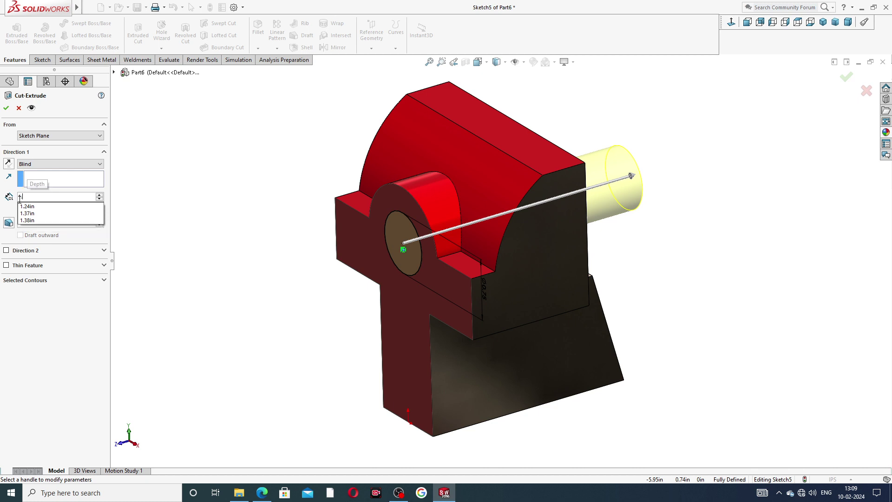
type(".")
type("1")
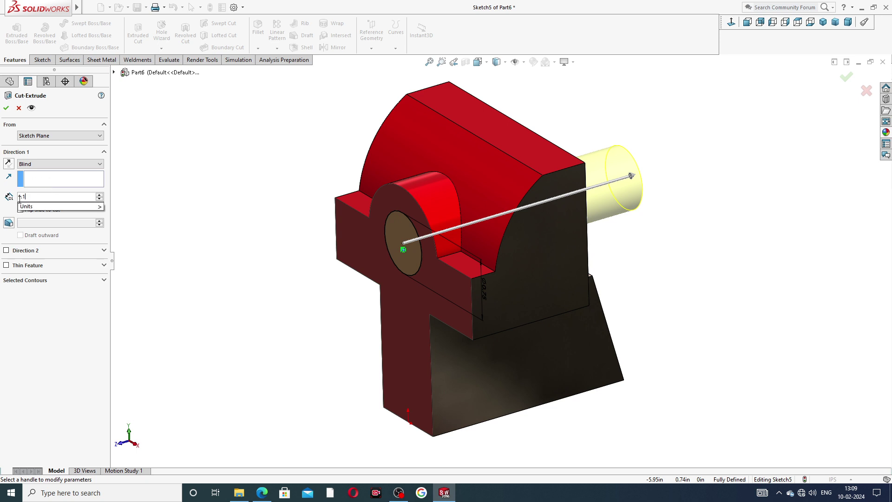
type("87")
key("Return")
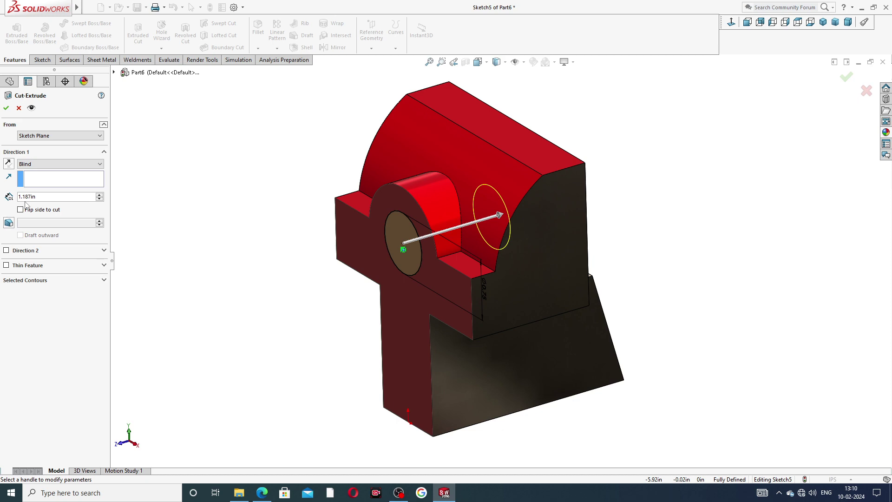
left_click(262, 493)
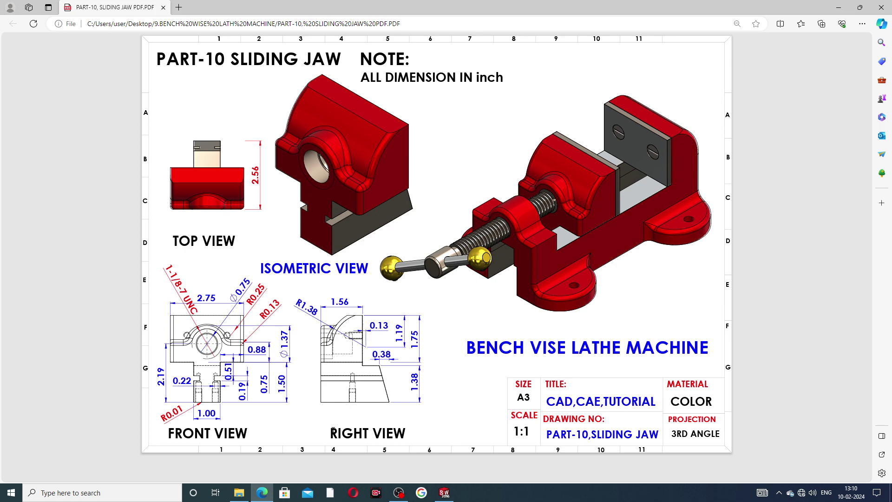
left_click(444, 493)
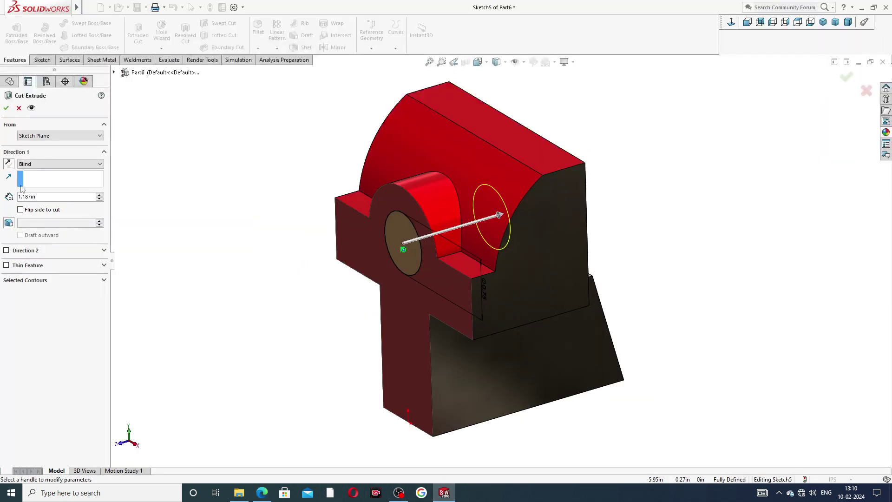
left_click(6, 108)
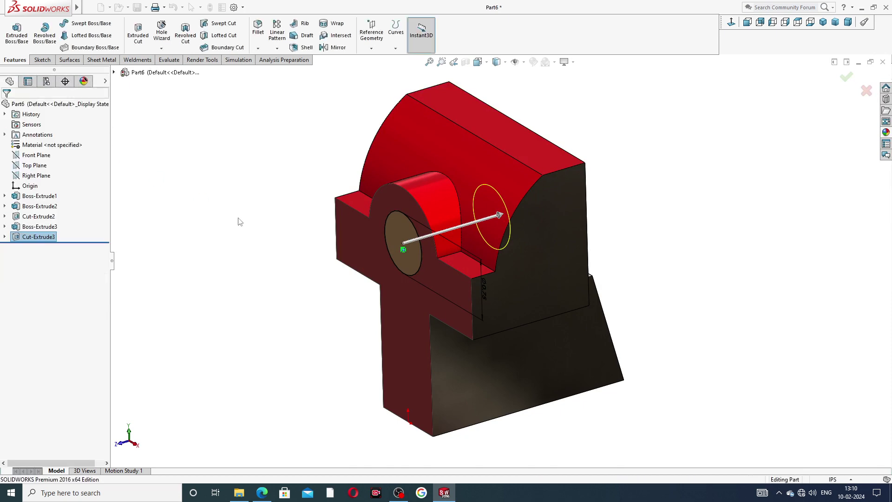
Step: Orbit and zoom around the new hole in the boss, then view the jaw's front face Normal To
mouse_move(308, 250)
middle_mouse_down()
mouse_move(233, 260)
mouse_move(350, 201)
mouse_move(335, 229)
middle_mouse_up()
key("f")
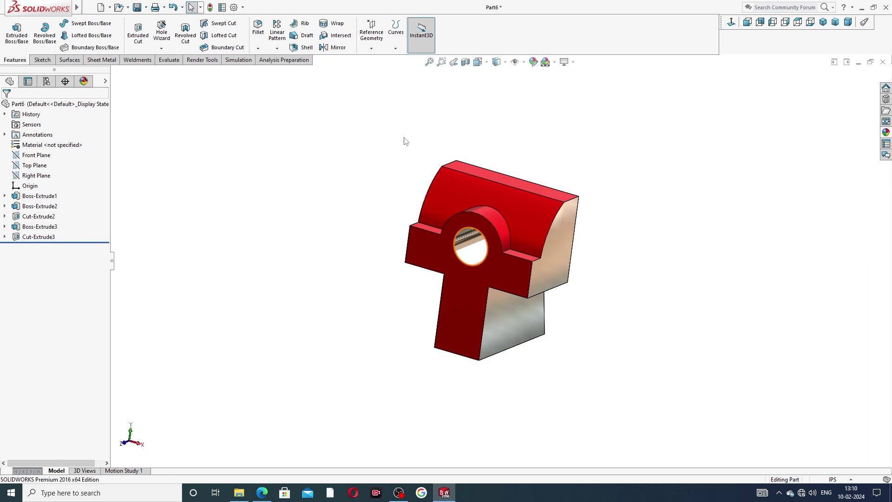
middle_click_drag(519, 230, 500, 208)
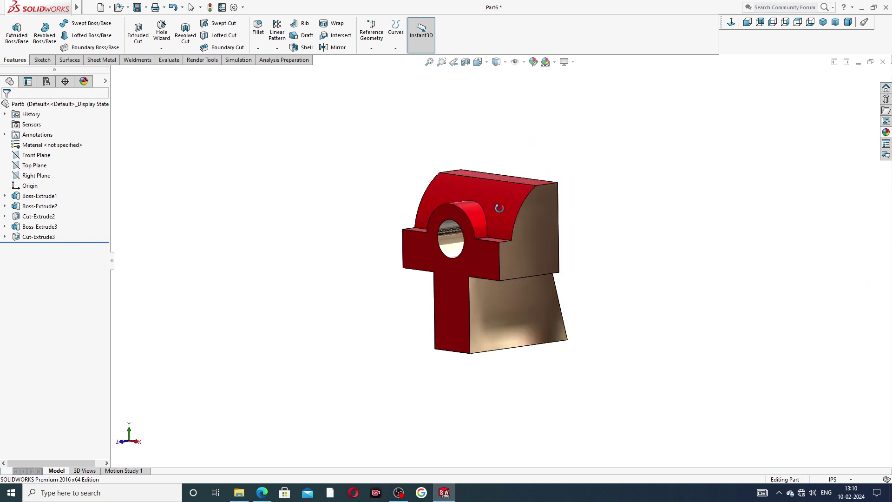
scroll(451, 227, "down", 3)
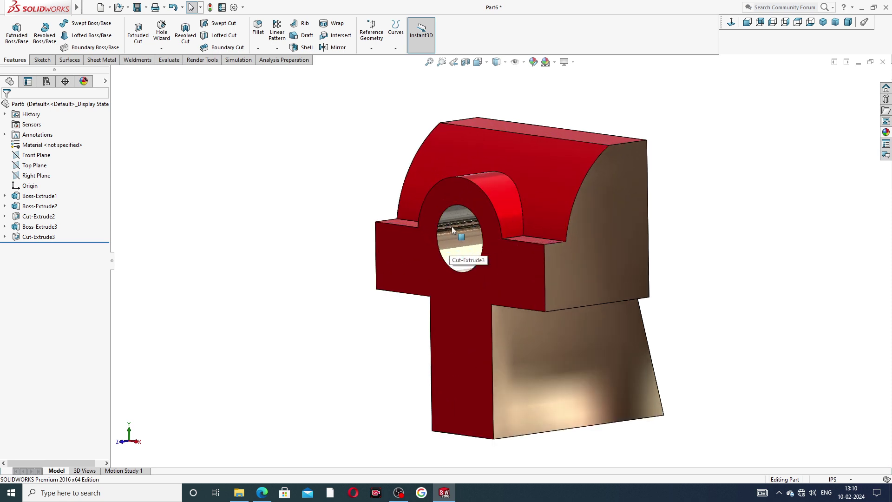
middle_click_drag(459, 235, 453, 237)
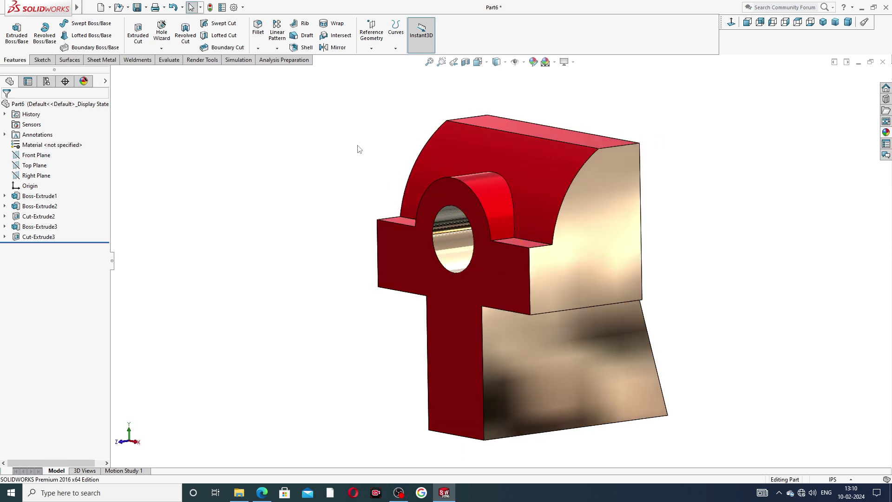
left_click(442, 295)
left_click(508, 266)
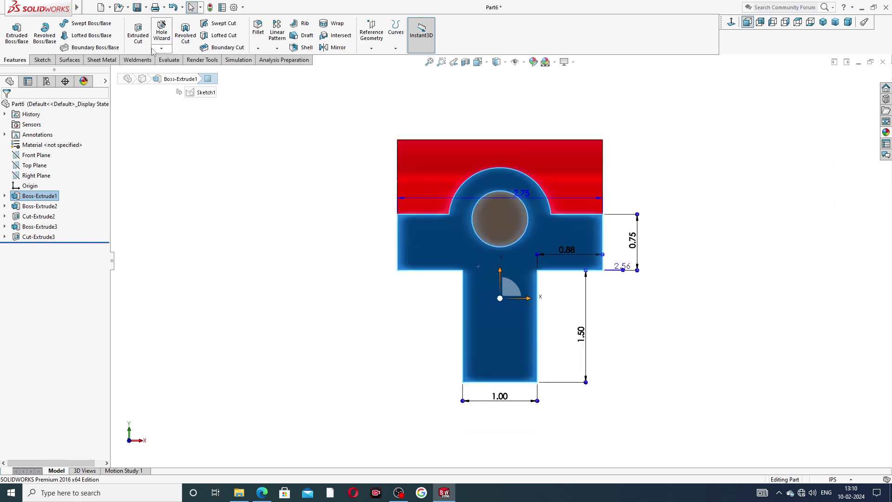
Step: Start a Hole Wizard Straight Tap hole with its type set to Tapped hole
left_click(162, 32)
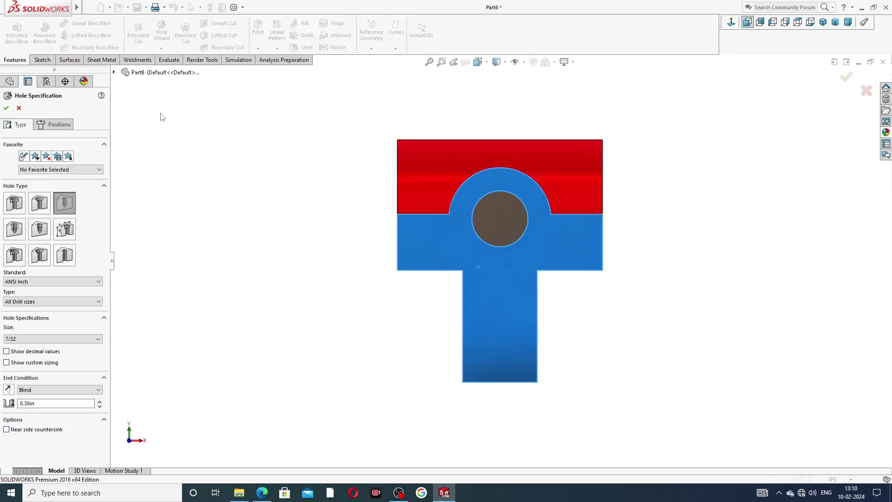
left_click(14, 230)
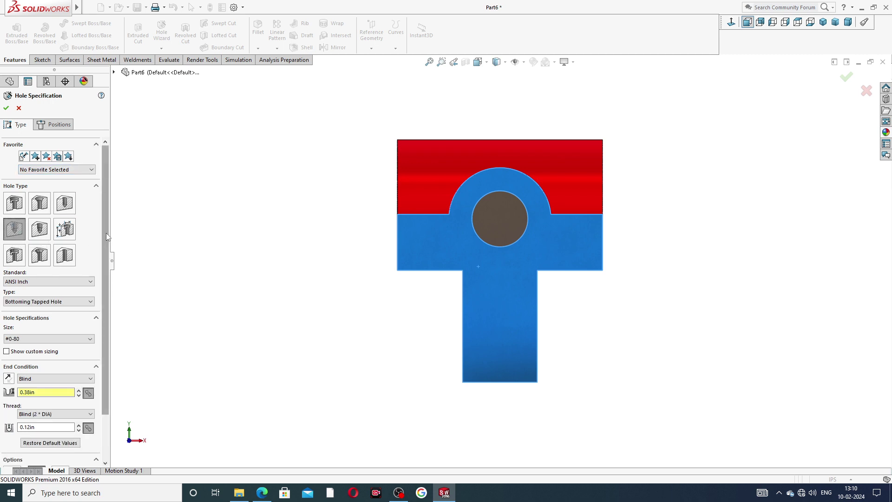
scroll(106, 232, "down", 3)
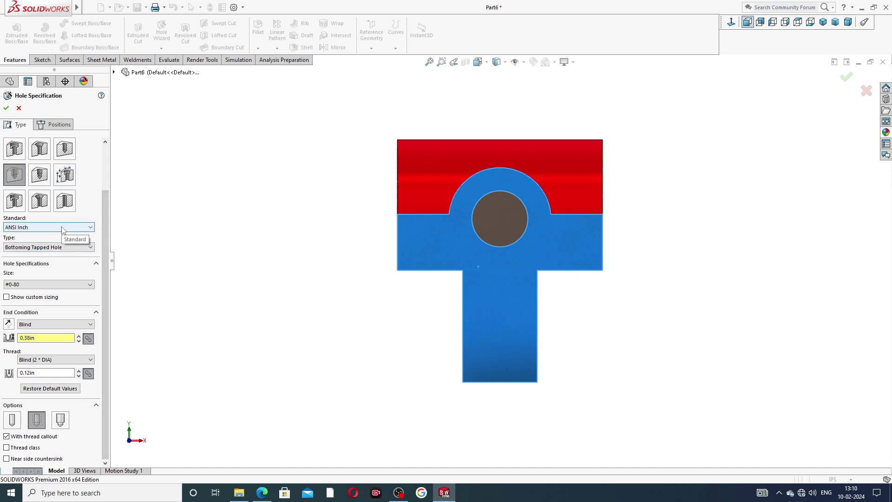
left_click(42, 246)
left_click(36, 267)
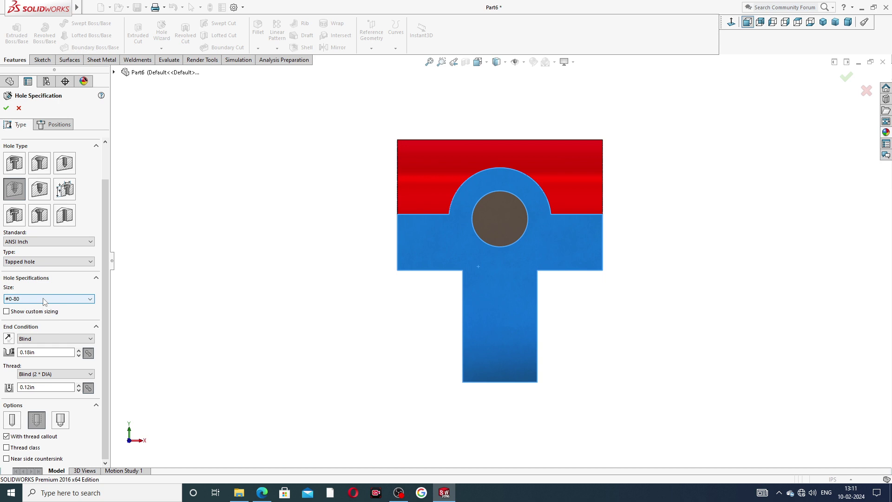
Step: Choose the 1-1/8-7 thread size for the tapped hole
left_click(45, 300)
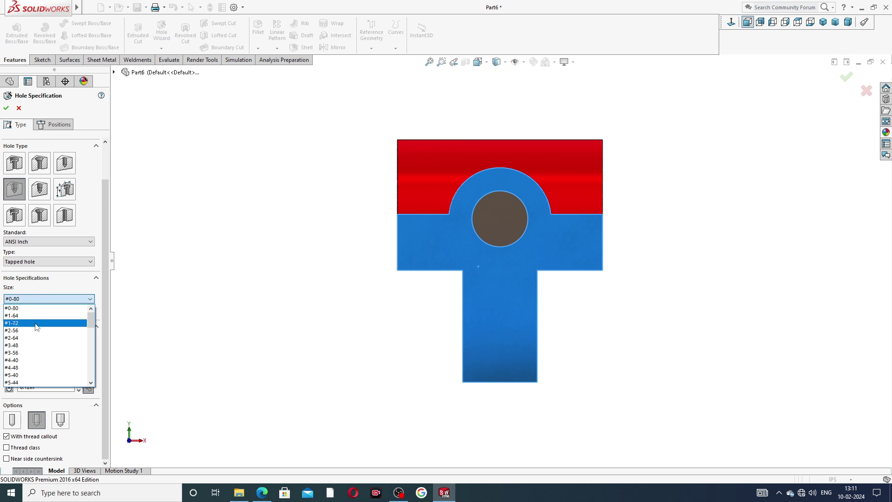
scroll(39, 332, "down", 2)
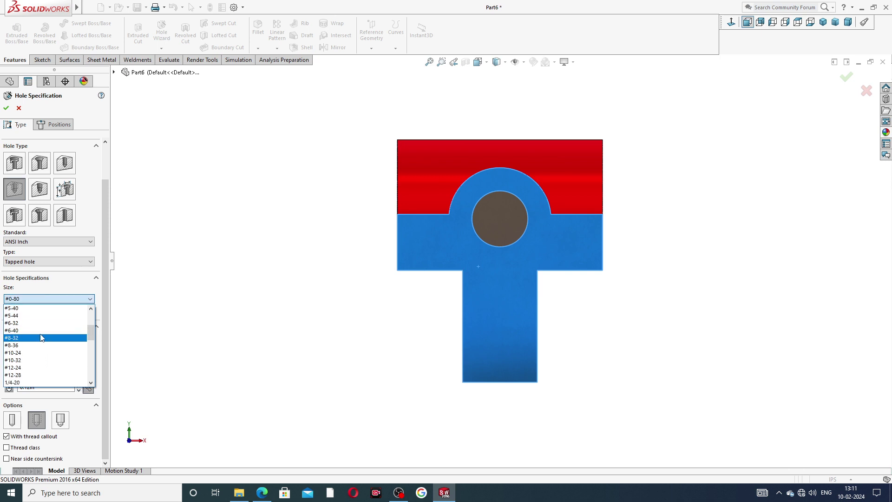
scroll(41, 334, "down", 2)
scroll(42, 336, "down", 2)
scroll(42, 334, "down", 2)
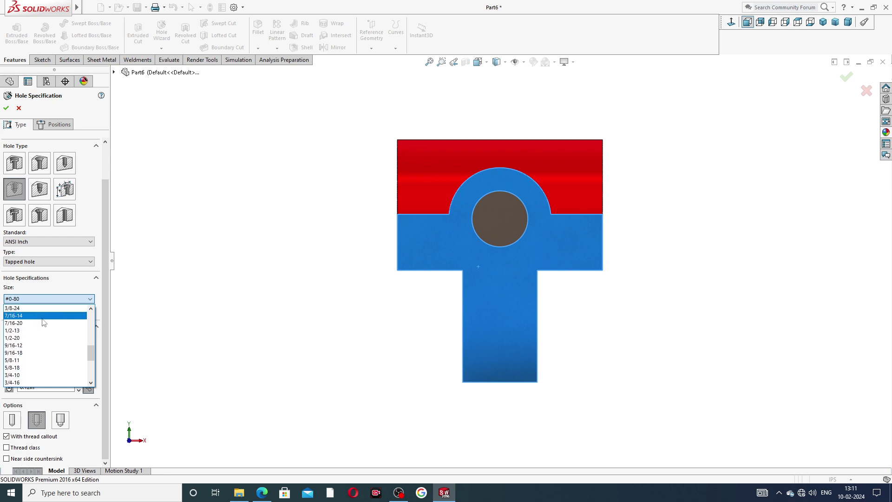
scroll(44, 324, "down", 2)
scroll(44, 322, "up", 2)
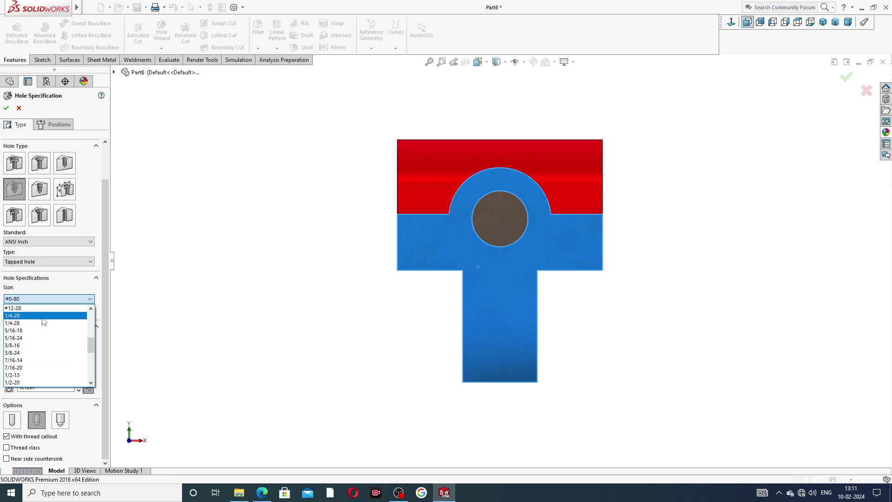
scroll(43, 319, "down", 1)
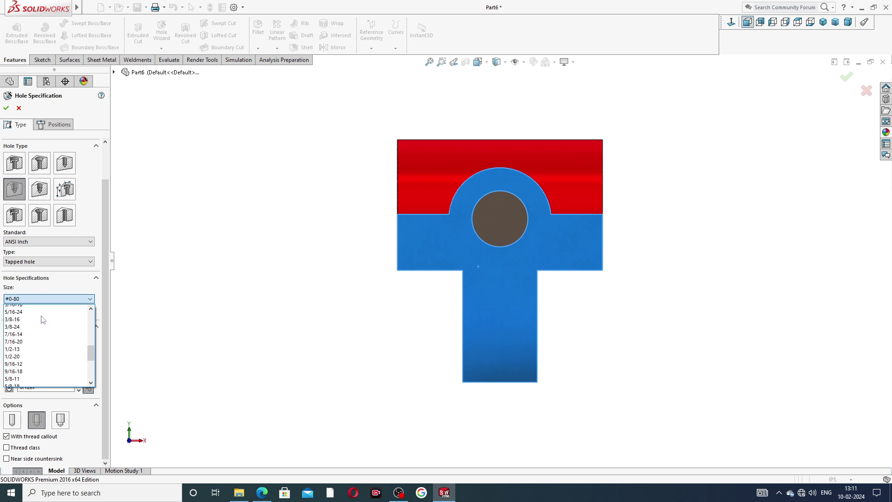
scroll(43, 319, "down", 1)
scroll(43, 320, "down", 1)
scroll(42, 319, "down", 1)
scroll(43, 319, "down", 1)
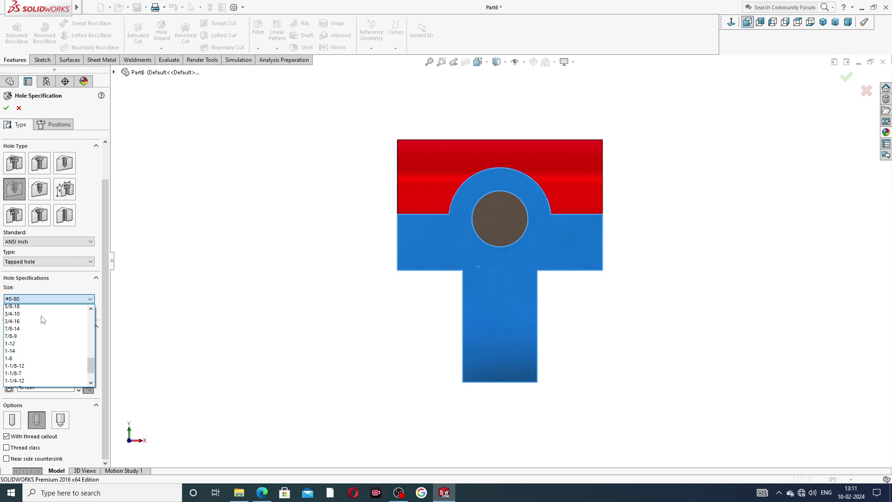
scroll(42, 319, "down", 1)
left_click(37, 346)
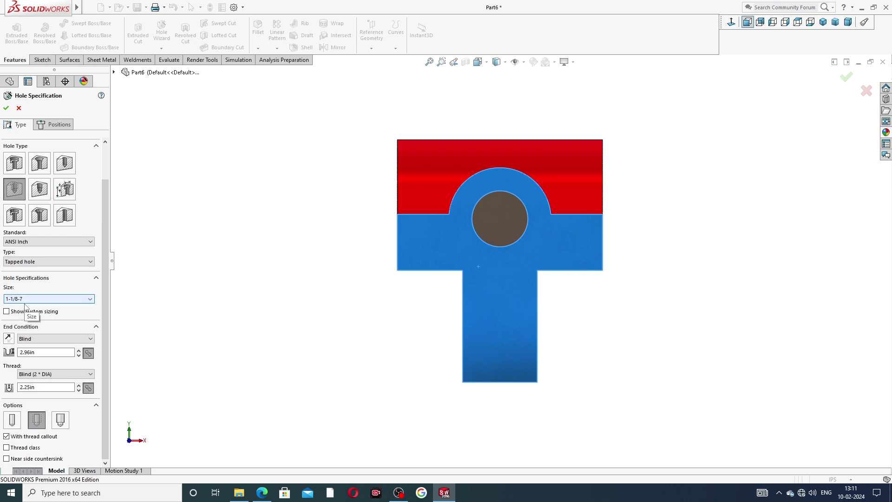
Step: Enable custom sizing and set the tapped hole diameter to 0.813 in
left_click(7, 311)
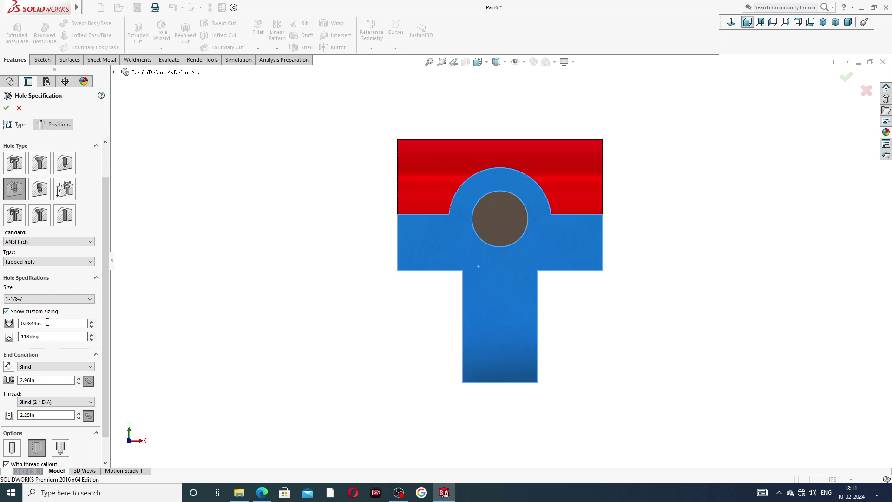
left_click_drag(43, 323, 2, 328)
type("0.8100")
key("Return")
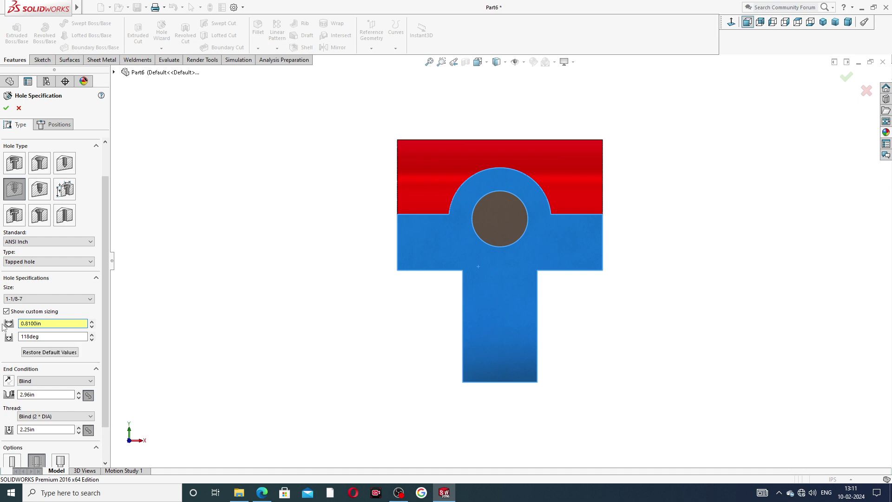
left_click_drag(51, 325, 4, 321)
type(".813")
key("Return")
Step: Set the tapped hole's blind depth to 0.44 in
scroll(105, 307, "down", 2)
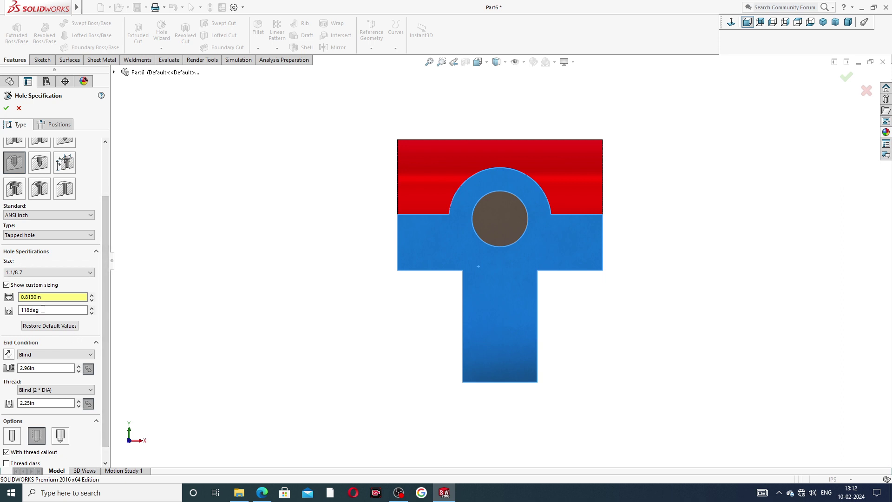
left_click_drag(35, 368, 2, 375)
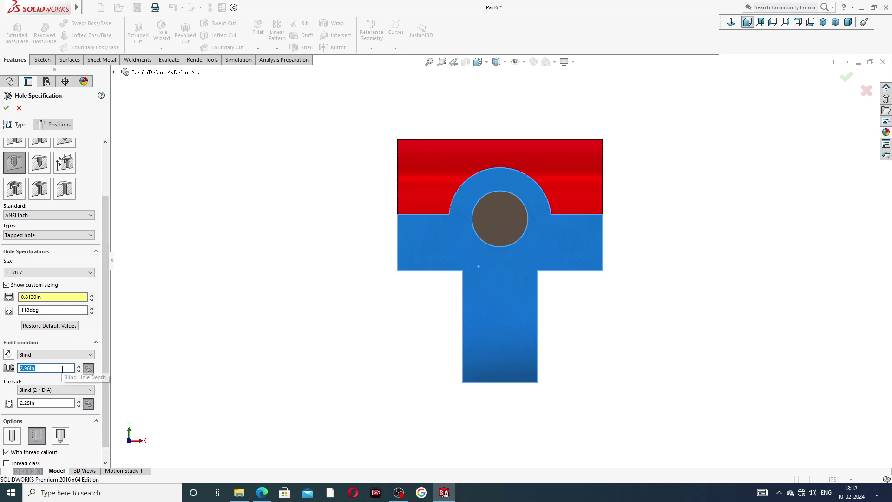
type(".44")
key("Return")
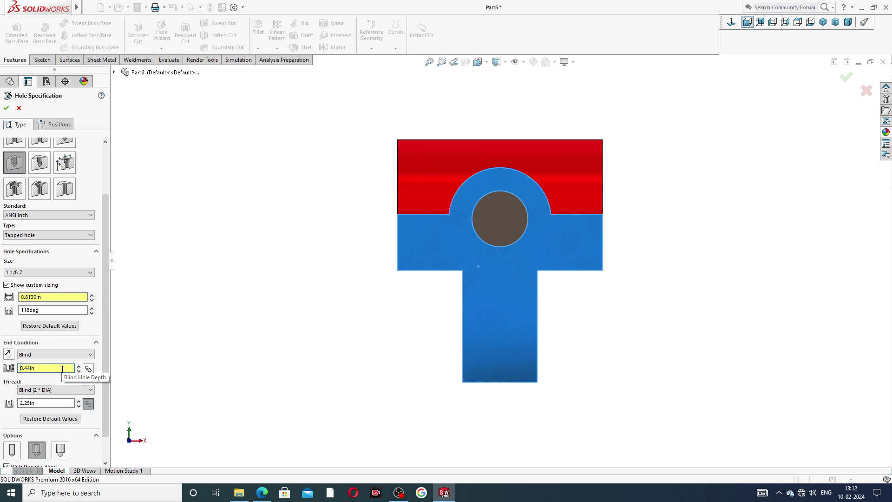
scroll(107, 349, "down", 2)
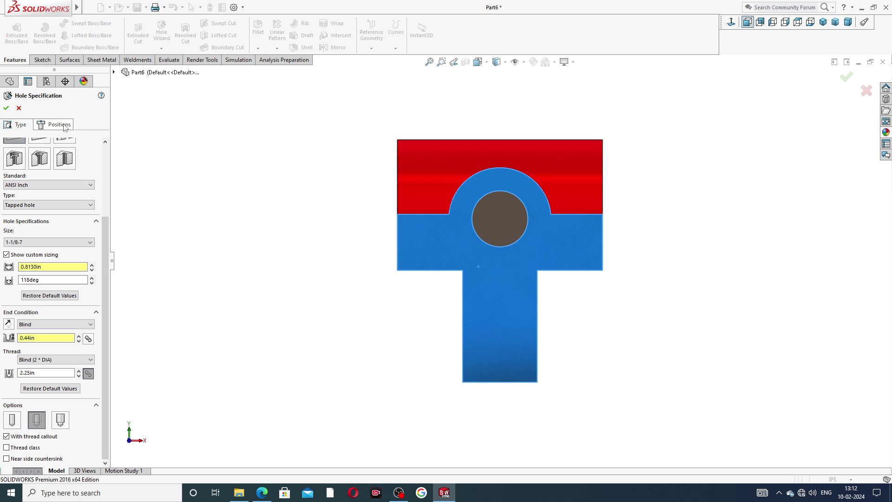
scroll(103, 197, "up", 2)
scroll(103, 197, "down", 2)
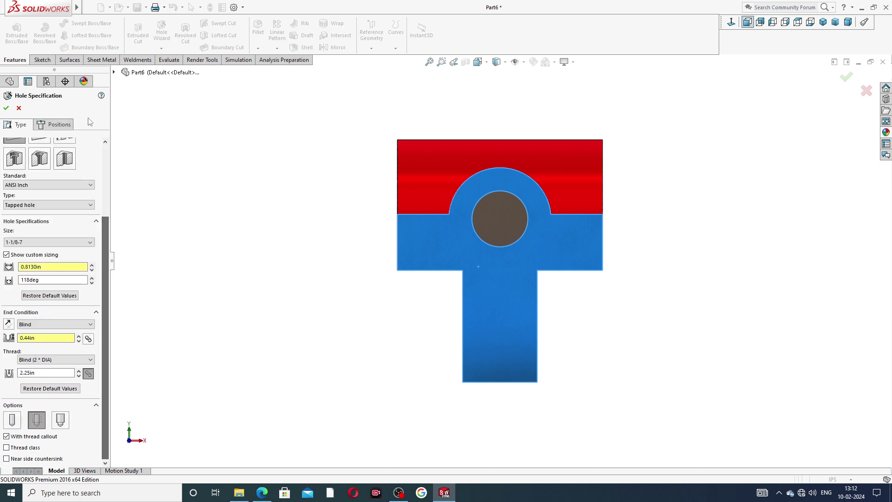
Step: Position the hole at the round boss's centre and create 1-1/8-7 Tapped Hole1
left_click(65, 128)
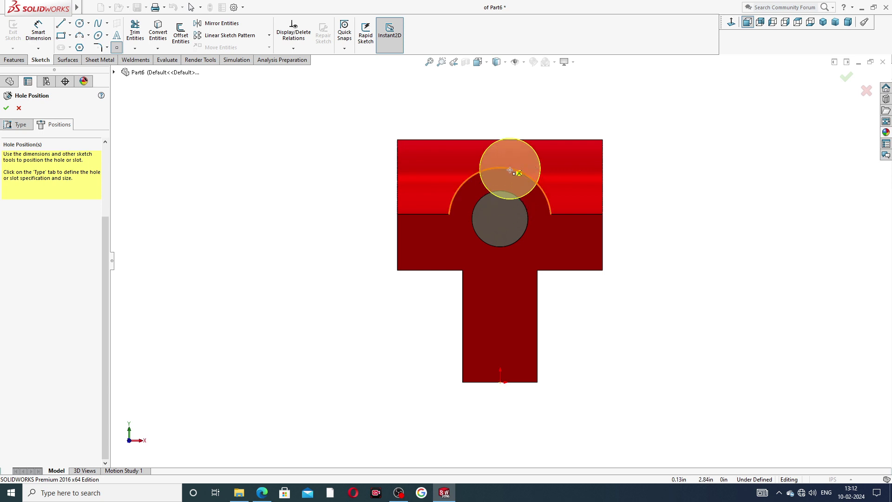
left_click(500, 218)
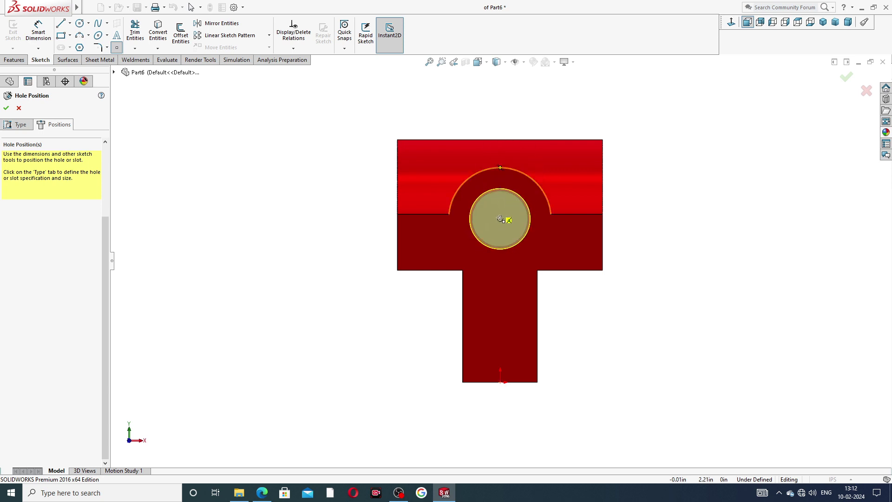
left_click(500, 220)
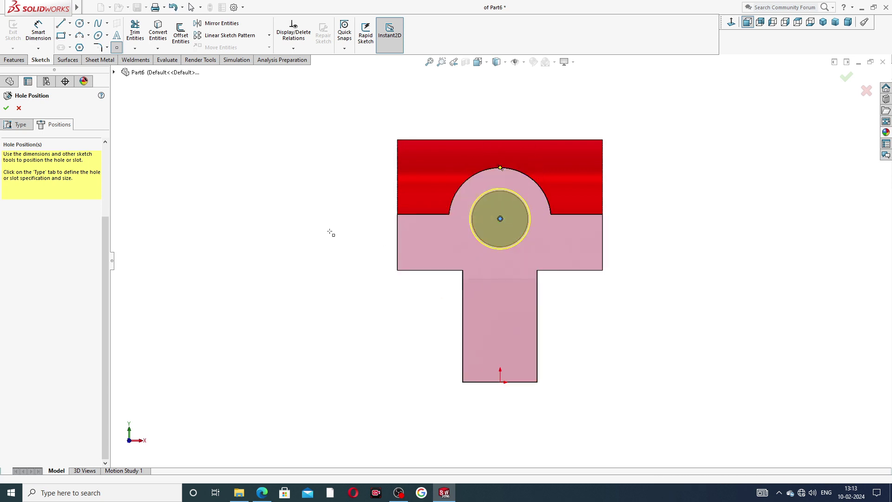
left_click(6, 108)
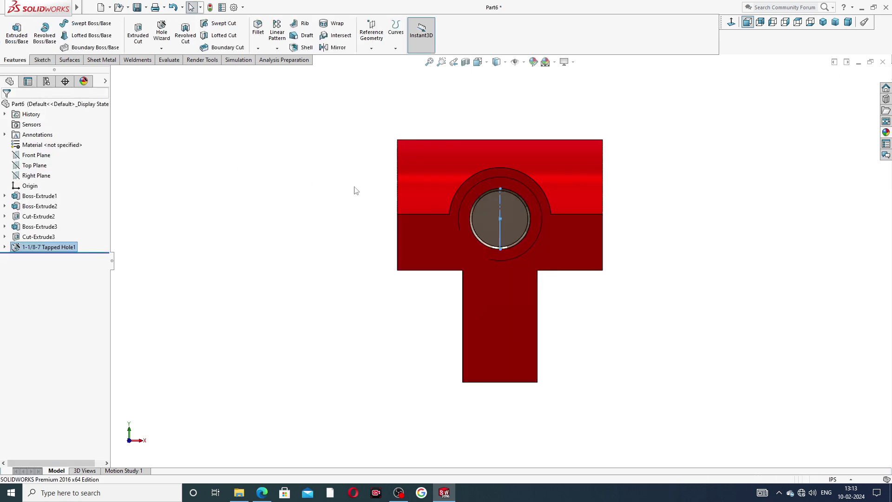
Step: Orbit and zoom into a 3D view, then select the Tapped Hole1 feature
middle_click_drag(701, 185, 657, 227)
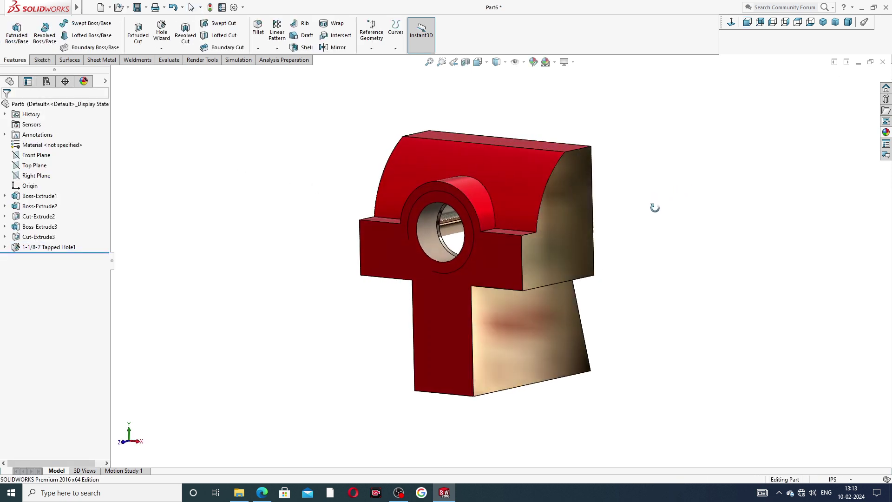
scroll(495, 251, "down", 3)
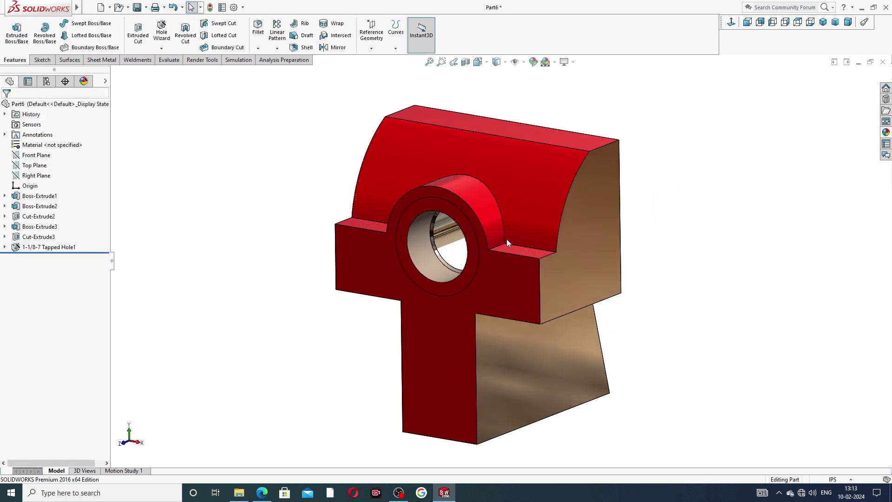
middle_click_drag(507, 238, 515, 230)
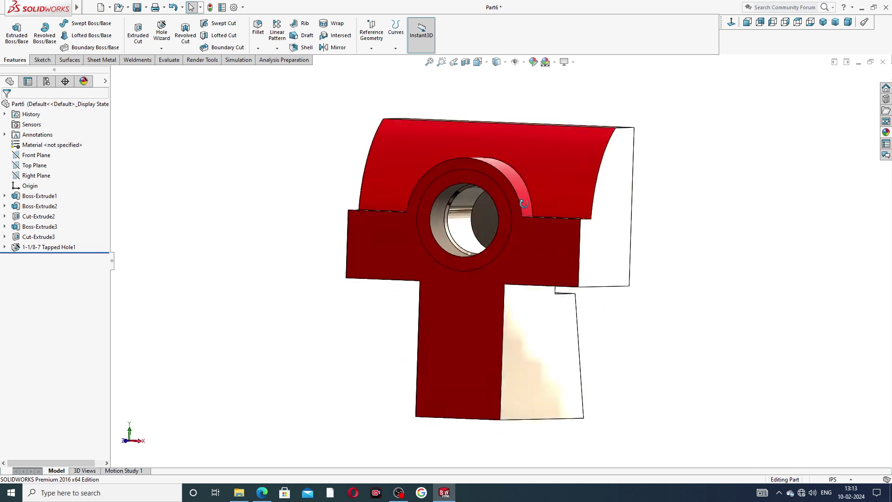
left_click(46, 248)
left_click(53, 223)
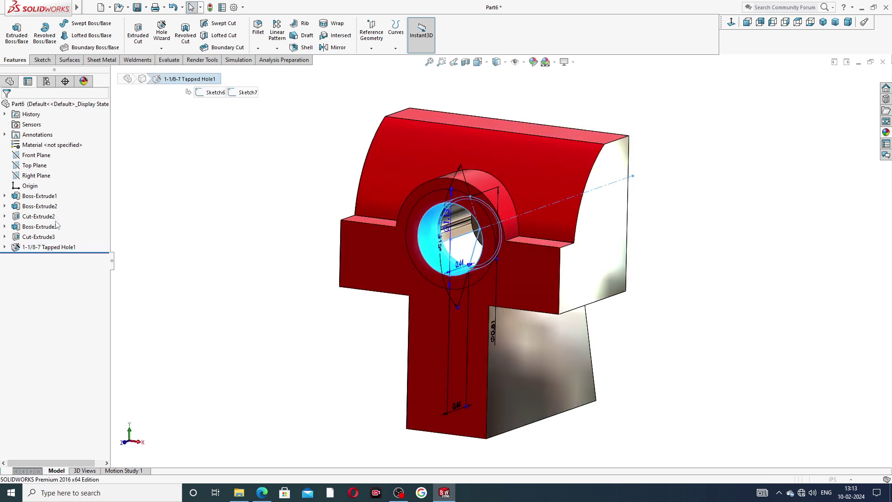
left_click_drag(105, 357, 110, 469)
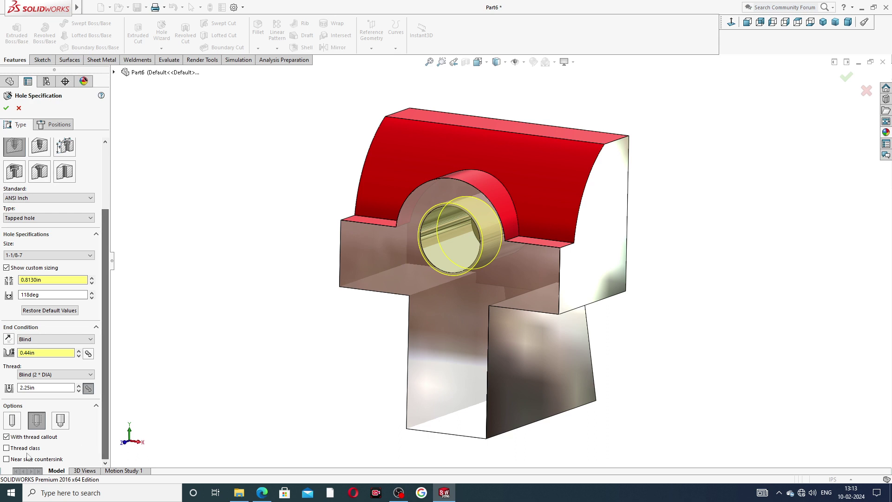
left_click(6, 459)
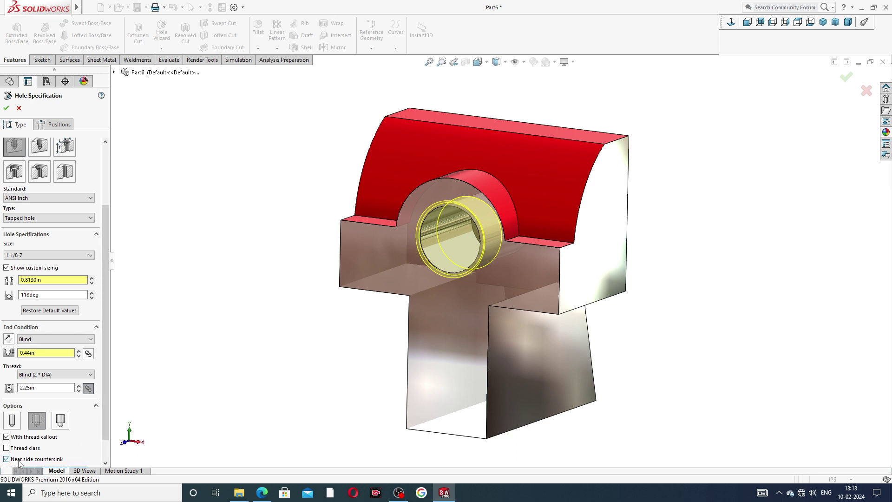
left_click(6, 108)
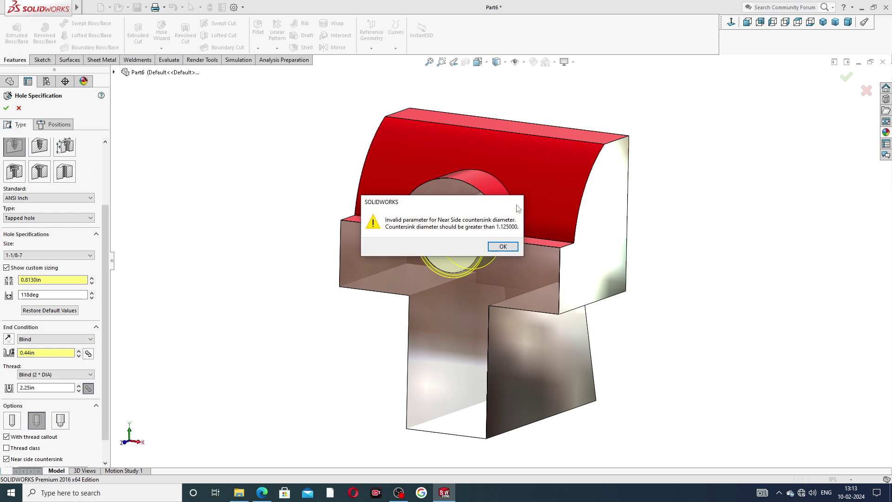
left_click(516, 205)
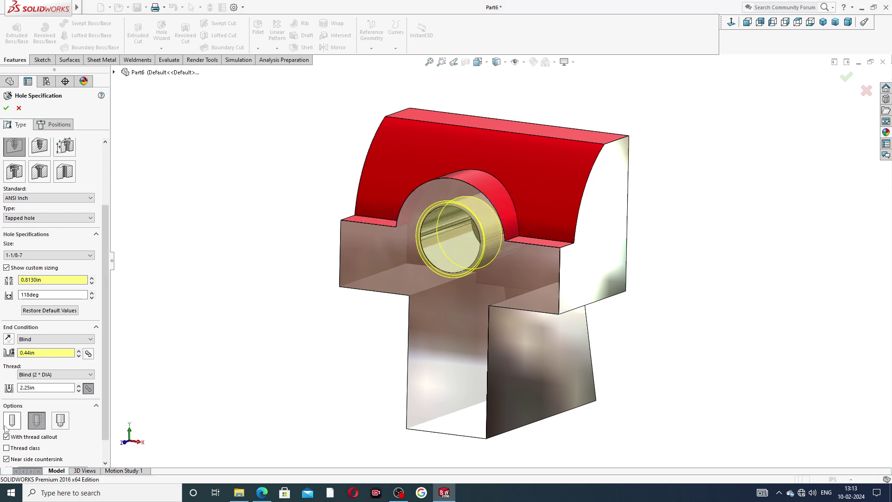
left_click(25, 450)
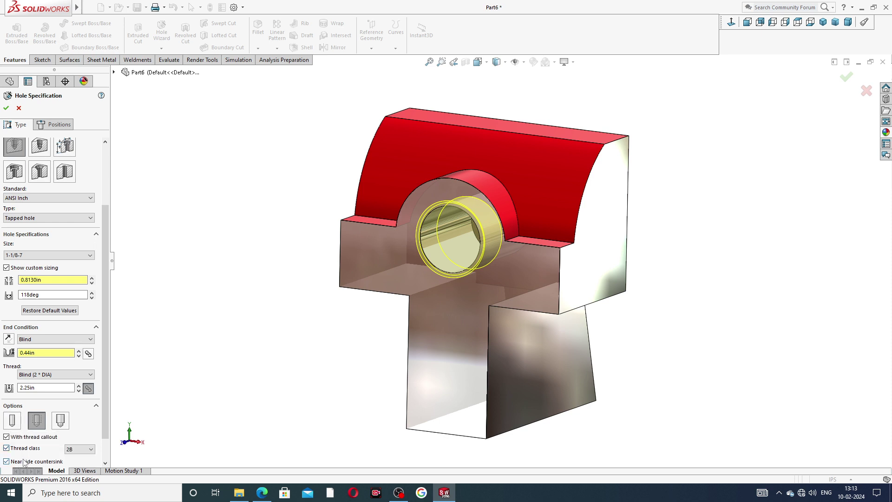
left_click(24, 461)
left_click(25, 448)
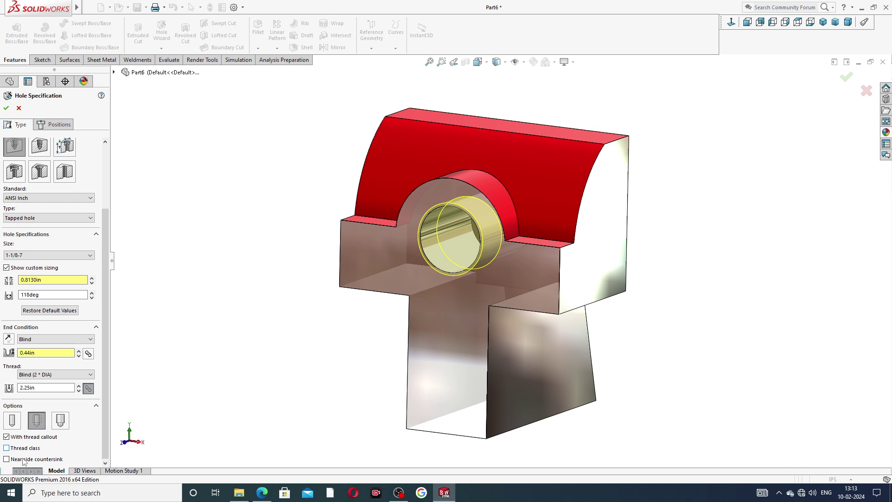
left_click(24, 460)
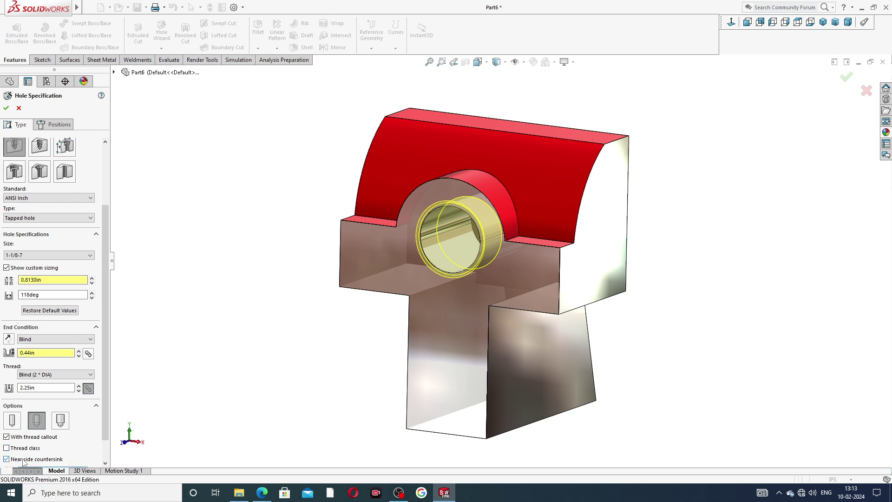
left_click(24, 460)
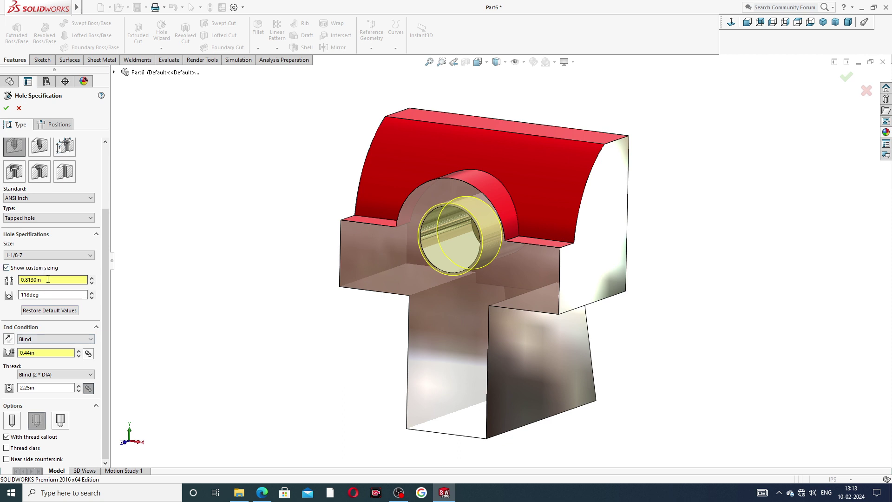
left_click(6, 108)
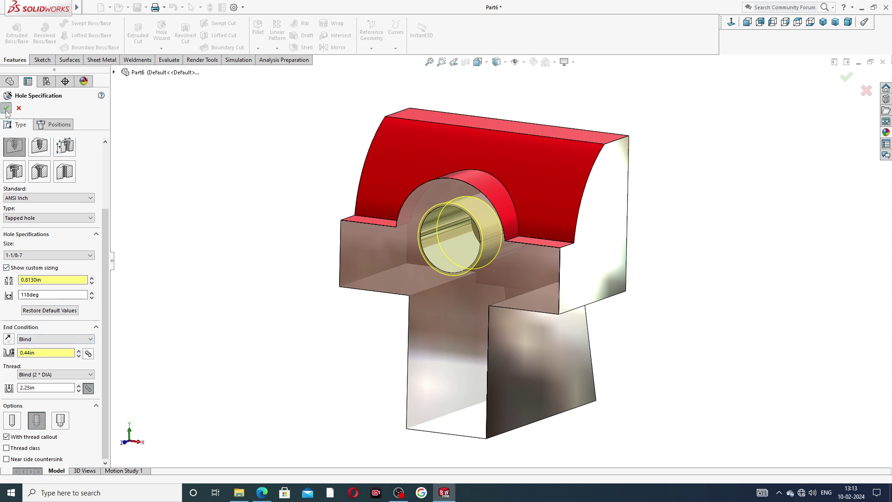
mouse_move(628, 193)
middle_mouse_down()
mouse_move(552, 190)
mouse_move(609, 199)
middle_mouse_up()
key("z")
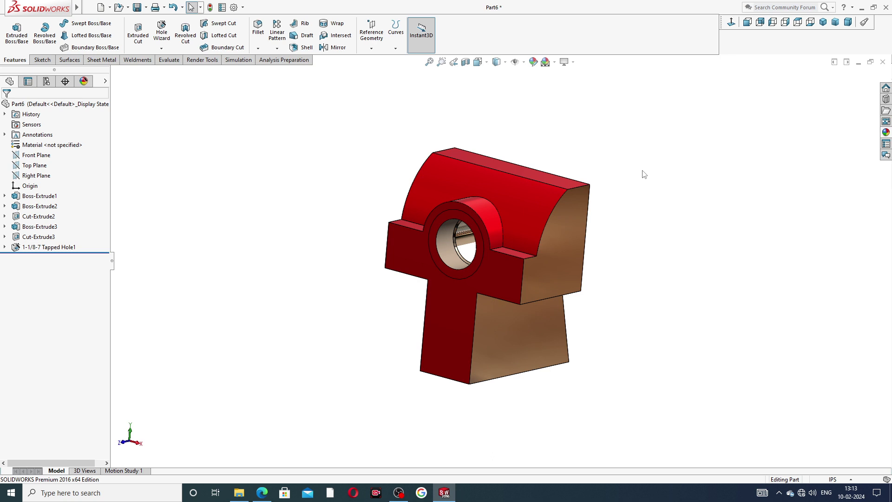
Step: Orbit to the front T-shaped face and open Sketch8 on it, viewed straight on
mouse_move(617, 269)
middle_mouse_down()
mouse_move(665, 203)
mouse_move(655, 259)
middle_mouse_up()
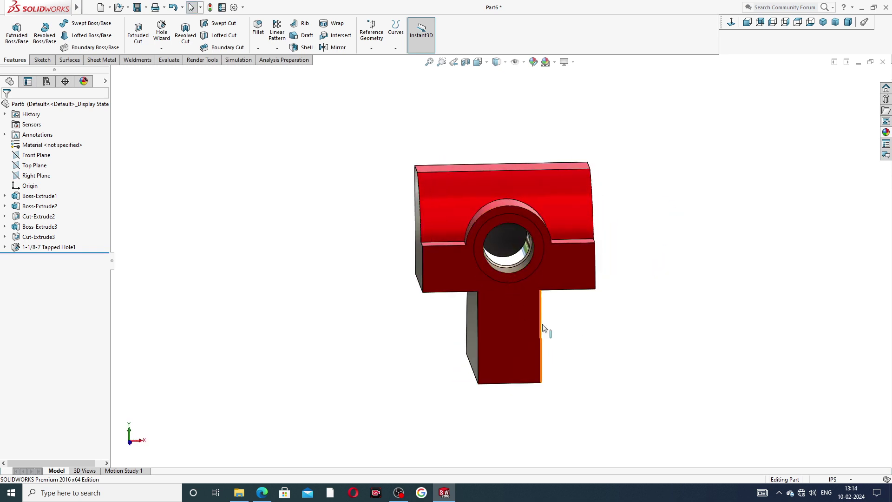
middle_click_drag(544, 328, 516, 350)
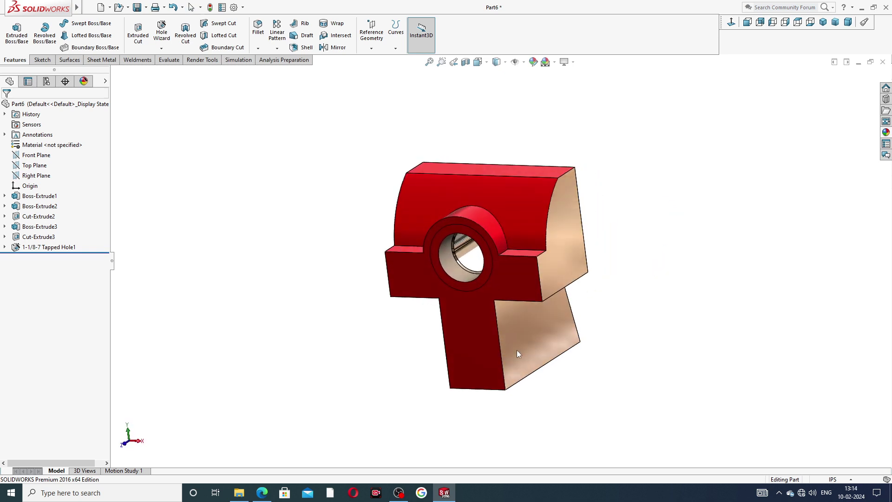
left_click(474, 331)
left_click(512, 305)
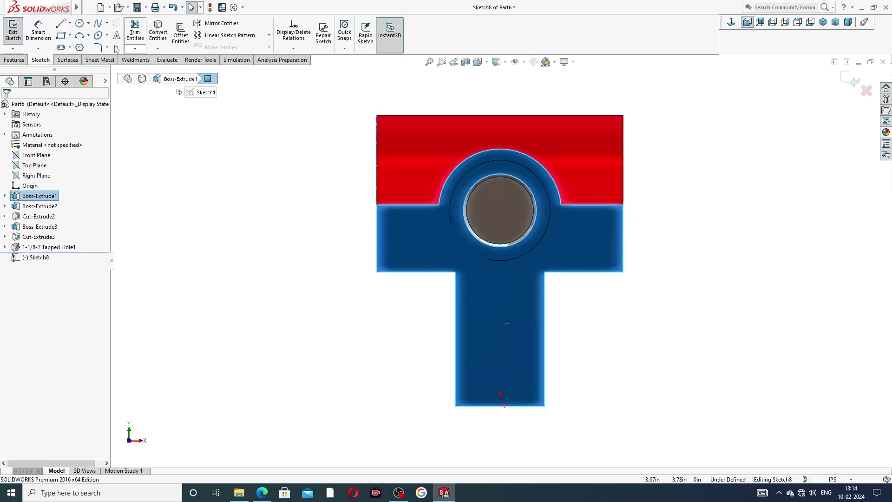
Step: Draw a centerline from the origin up the stem and make it vertical
left_click(70, 24)
left_click(81, 46)
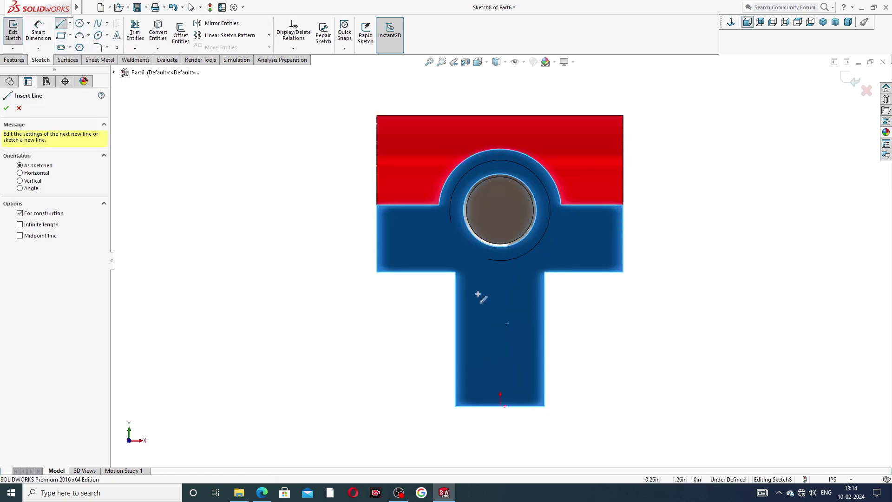
left_click_drag(500, 412, 500, 405)
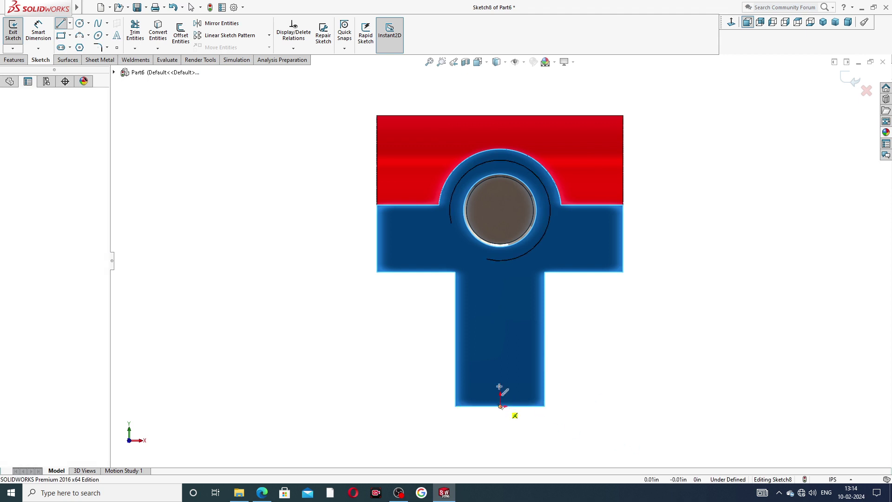
left_click(500, 276)
right_click(575, 293)
left_click(593, 302)
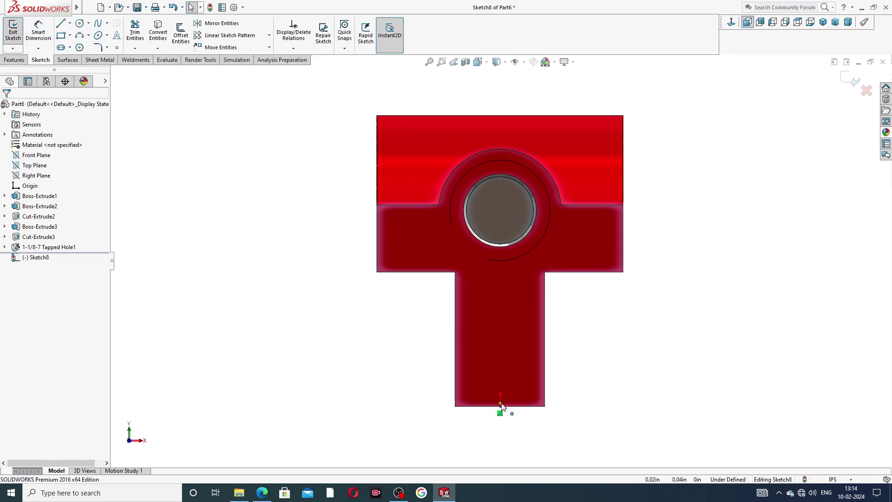
left_click_drag(500, 405, 502, 283)
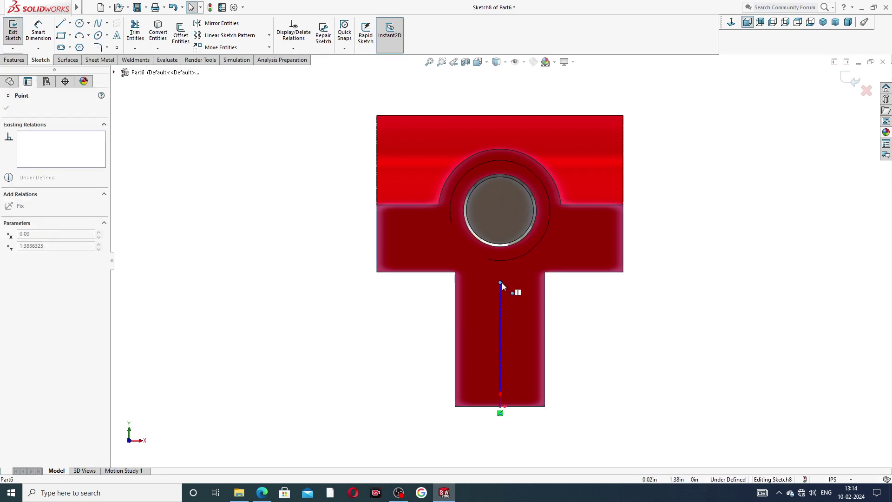
left_click(587, 336)
left_click(500, 320)
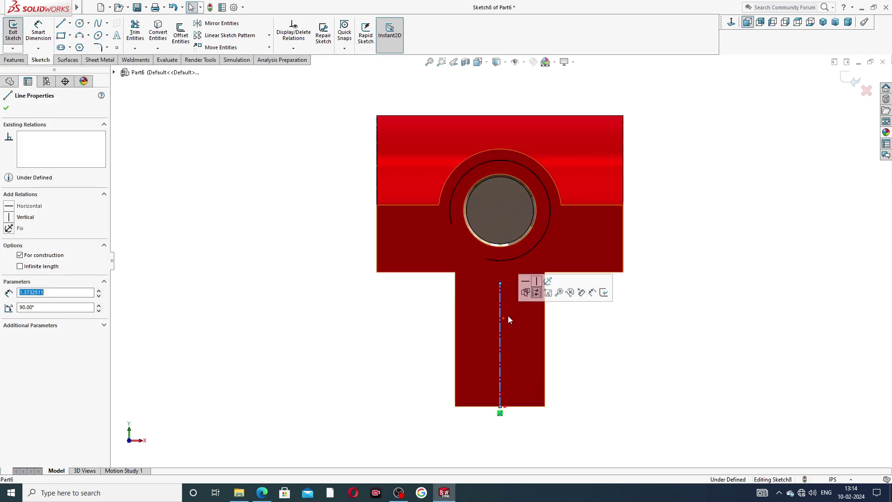
left_click(537, 282)
left_click(569, 322)
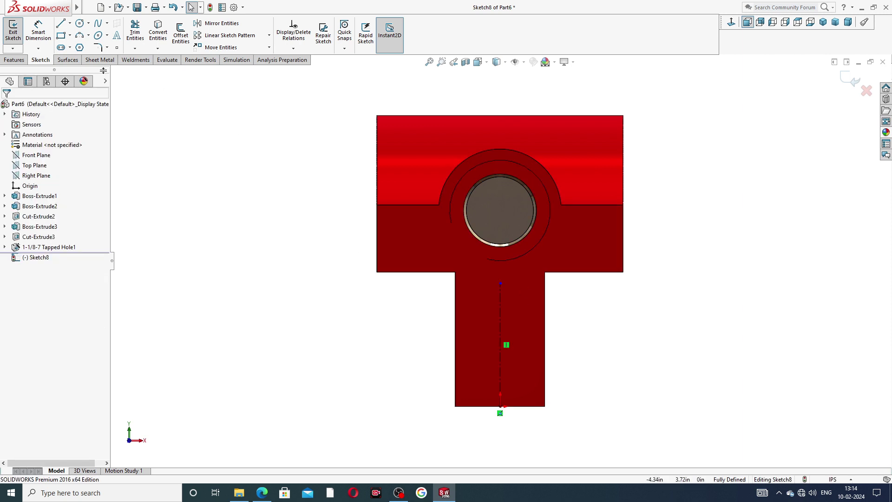
Step: Draw a corner rectangle beside the centerline on the stem's right side
left_click(70, 35)
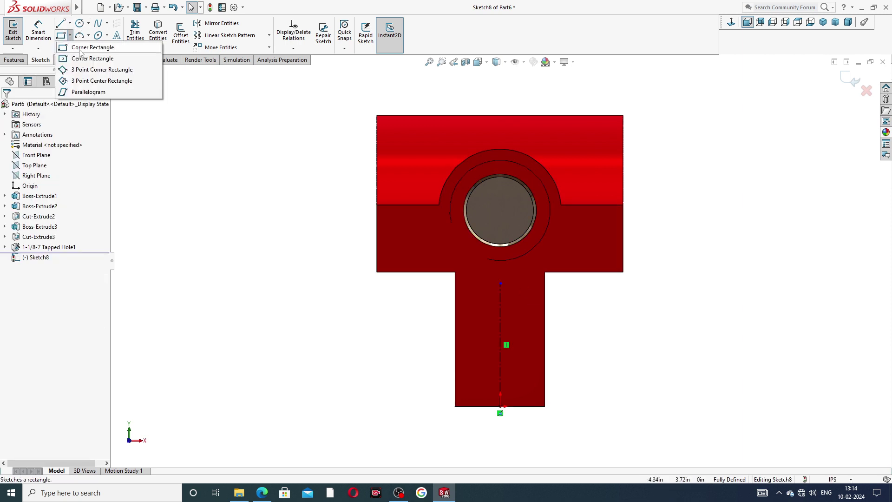
left_click(83, 47)
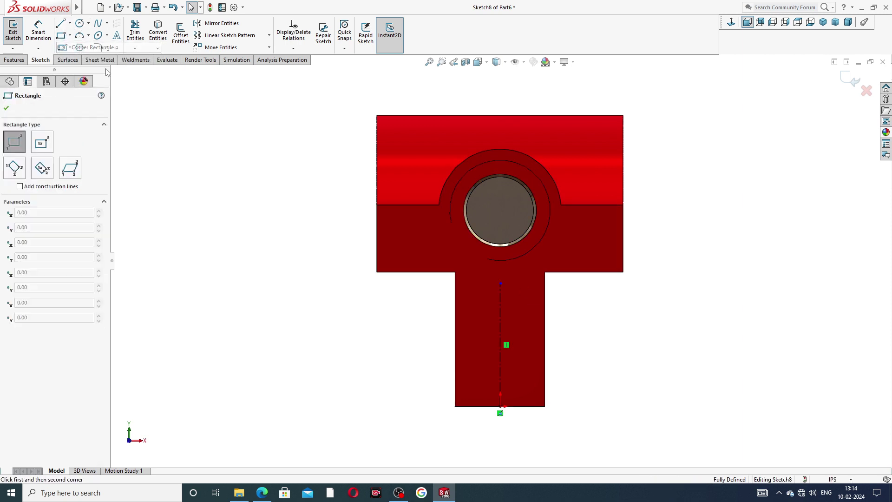
left_click(545, 323)
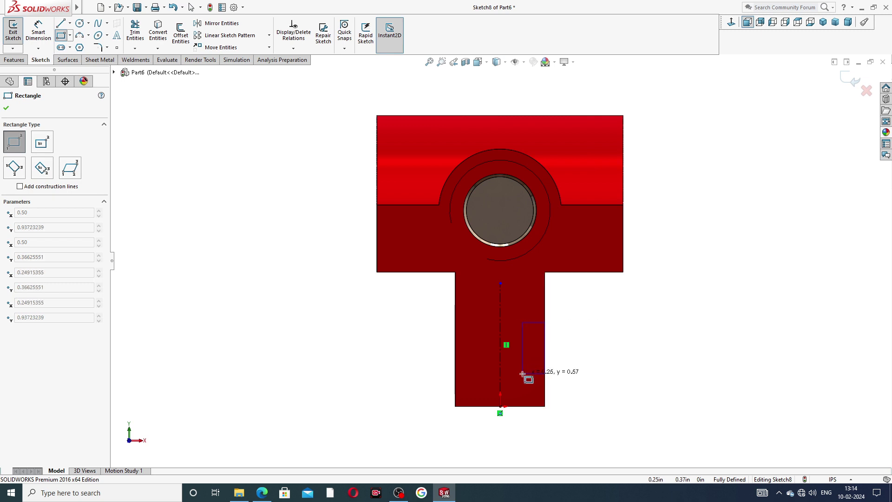
left_click(517, 372)
right_click(580, 340)
left_click(592, 346)
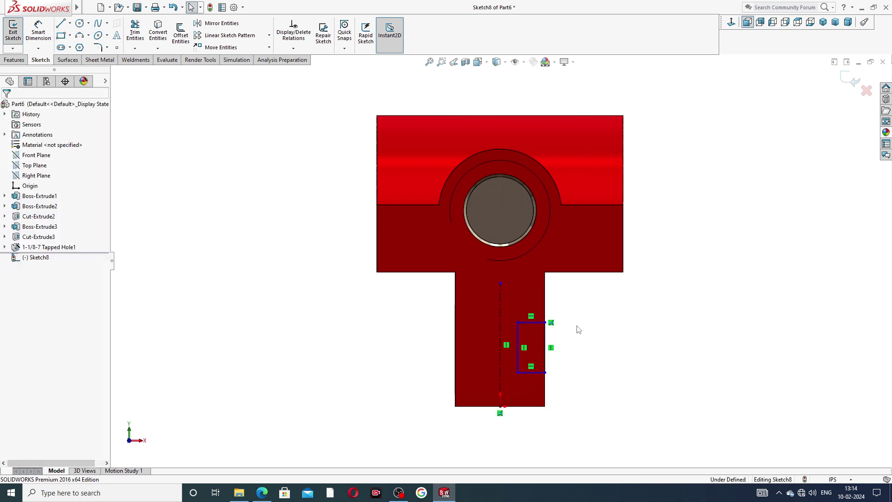
scroll(572, 331, "down", 2)
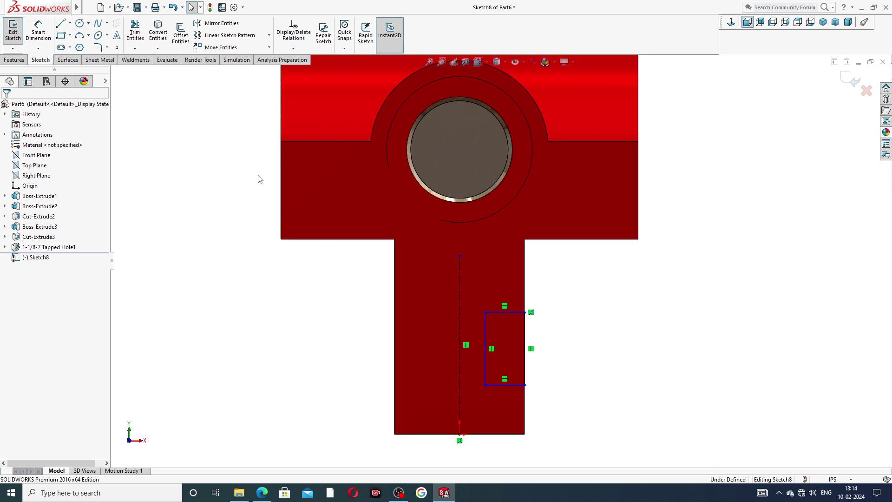
Step: Dimension the rectangle 0.22 wide and 0.19 tall
left_click(48, 36)
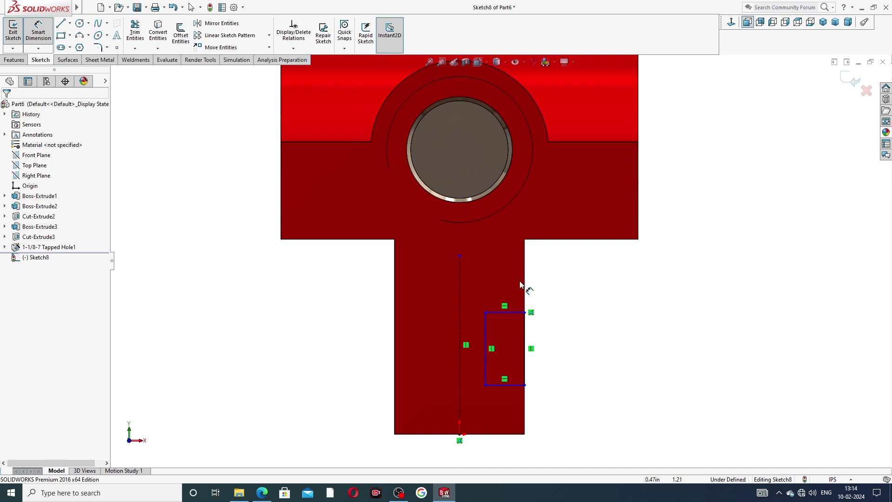
left_click(496, 393)
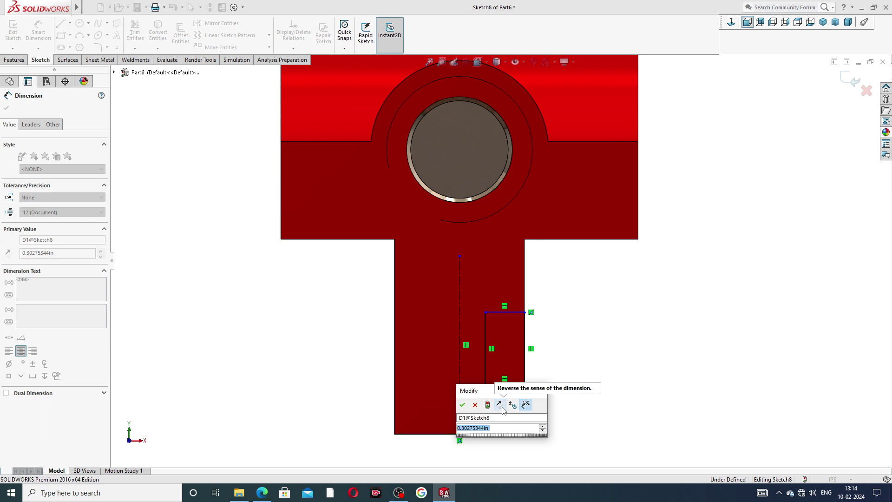
type("0.22")
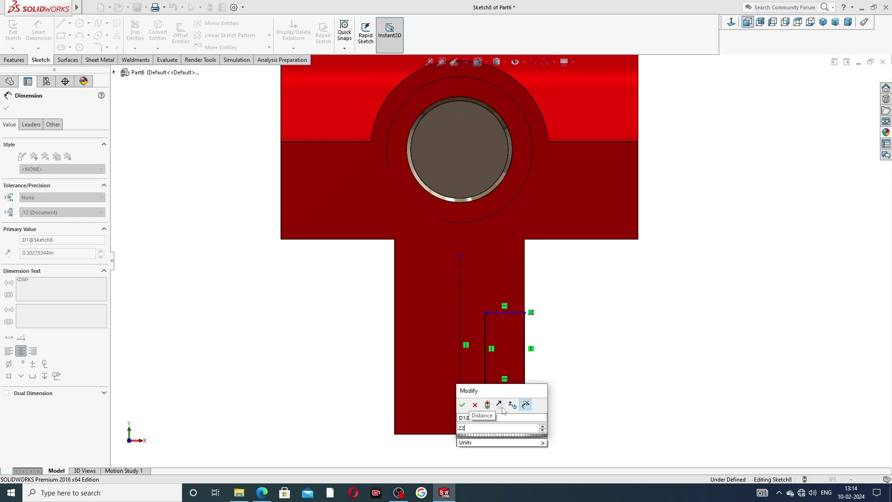
key("Return")
left_click(525, 354)
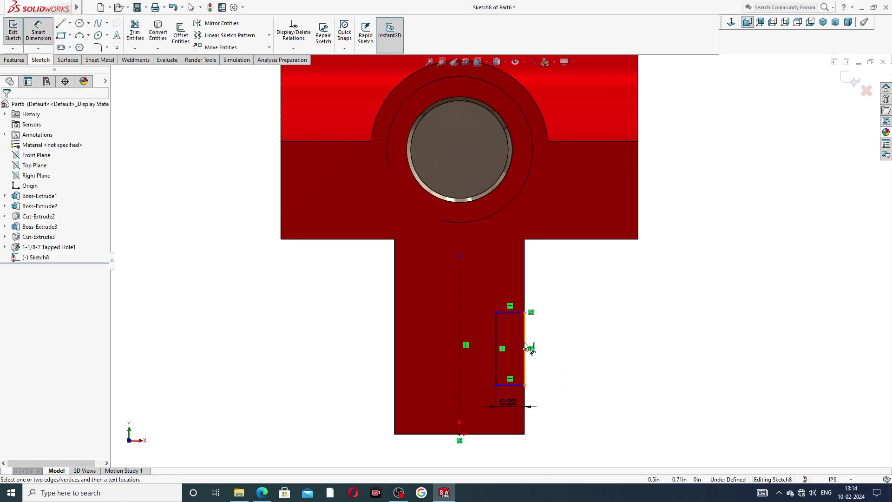
left_click(539, 349)
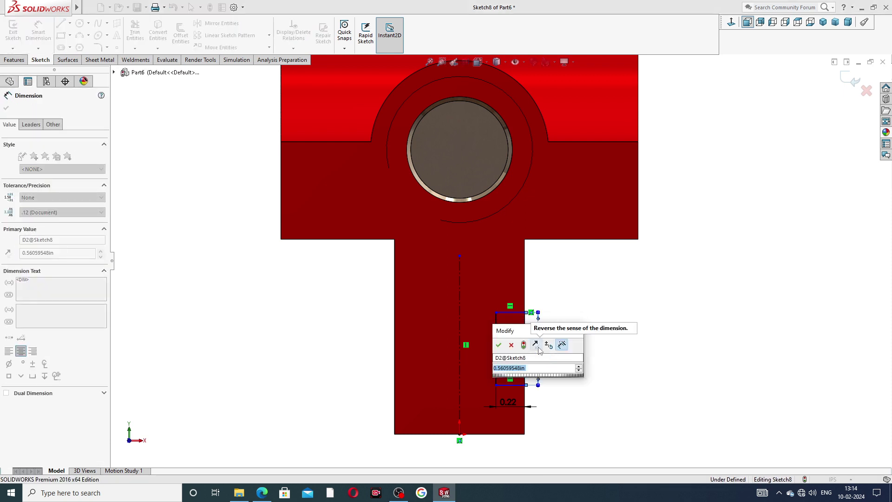
key("BackSpace")
type(".19")
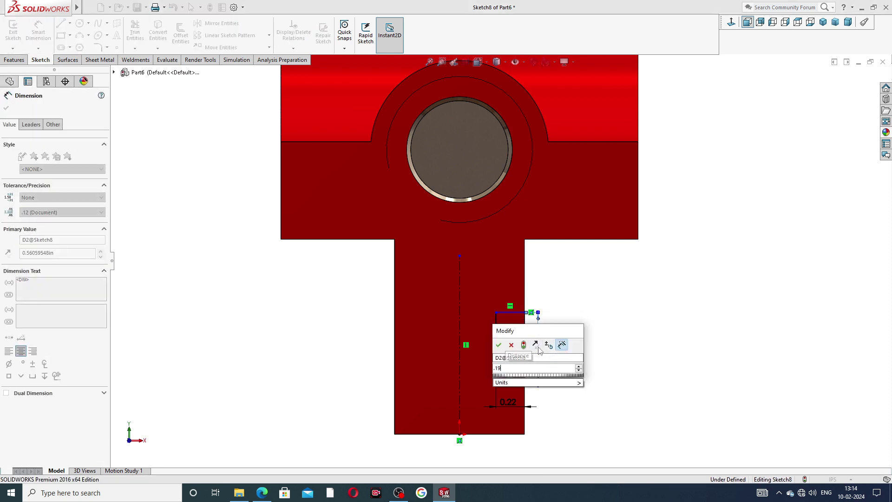
key("Return")
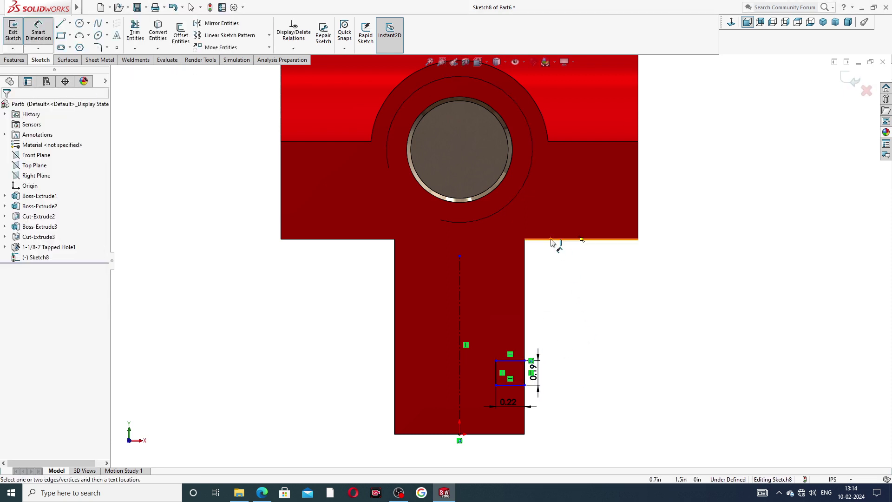
Step: Place the rectangle 0.51 below the shoulder edge, tidy the dimension positions, and exit dimensioning
left_click(552, 239)
left_click(509, 360)
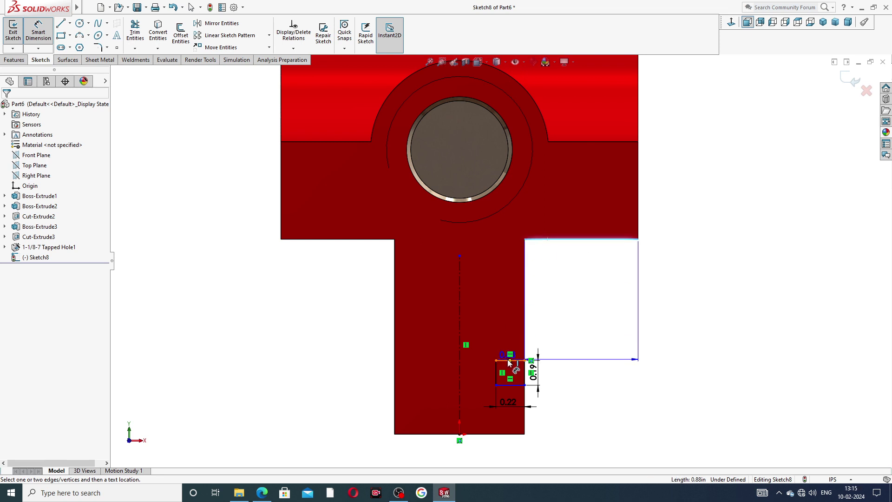
left_click(561, 298)
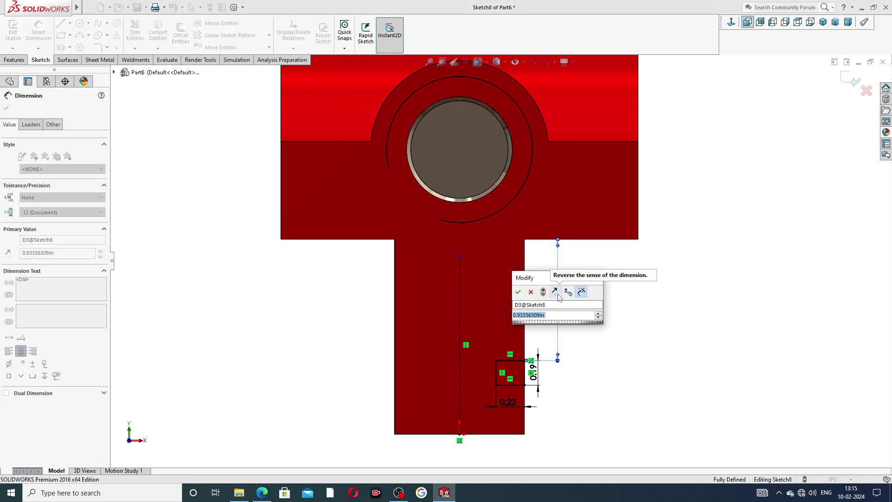
type(".51")
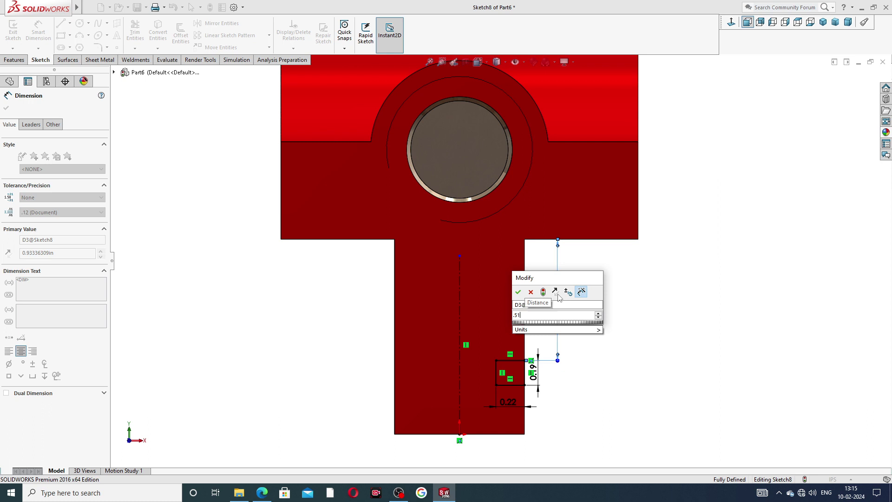
key("Return")
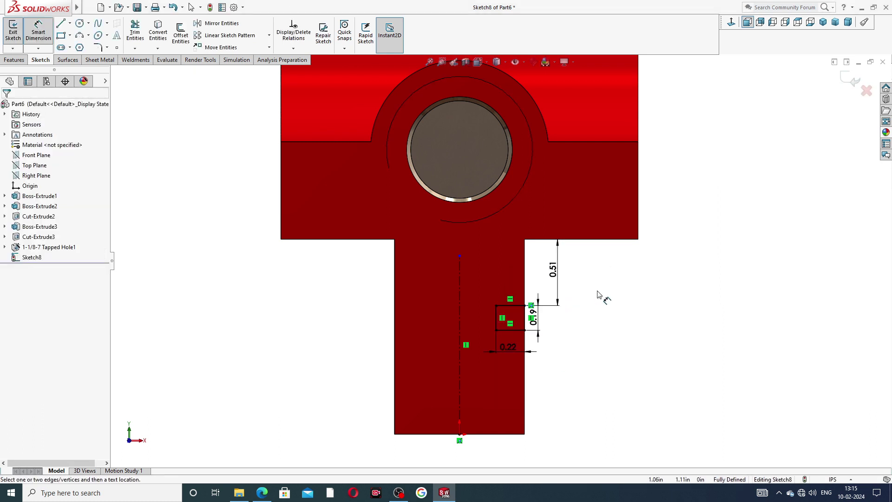
left_click_drag(558, 262, 569, 262)
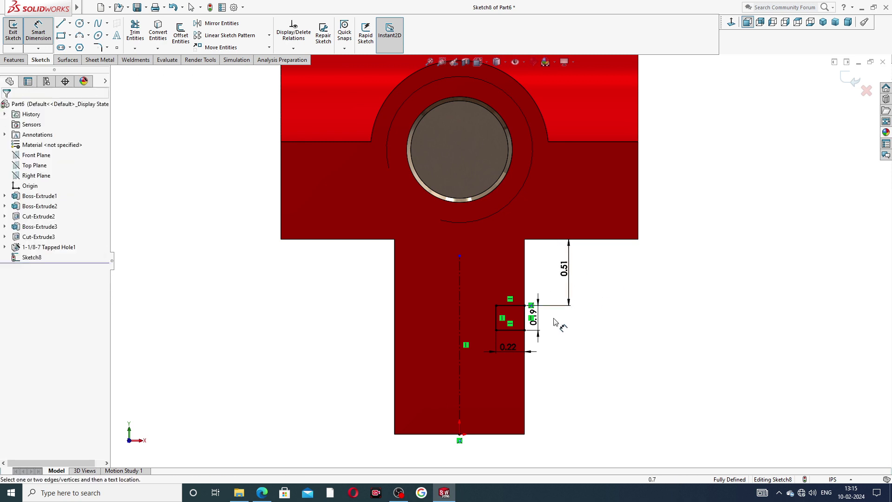
left_click_drag(533, 317, 553, 318)
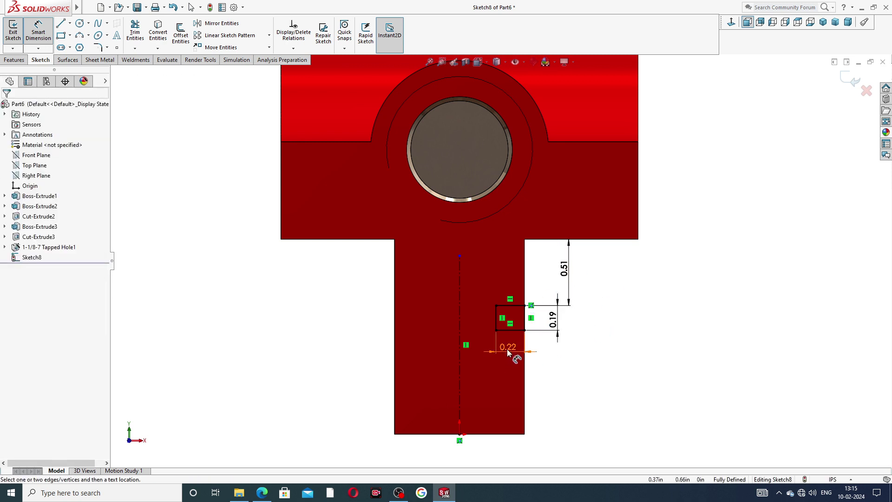
left_click_drag(507, 351, 508, 356)
right_click(293, 386)
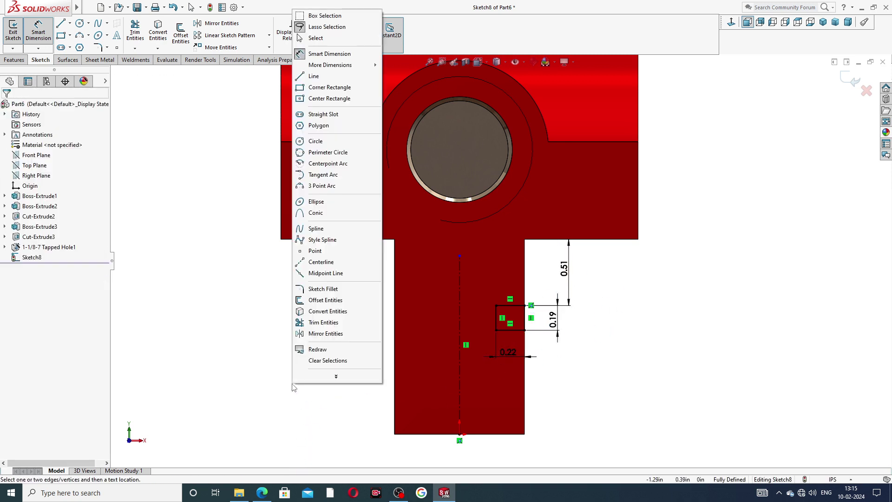
left_click(316, 38)
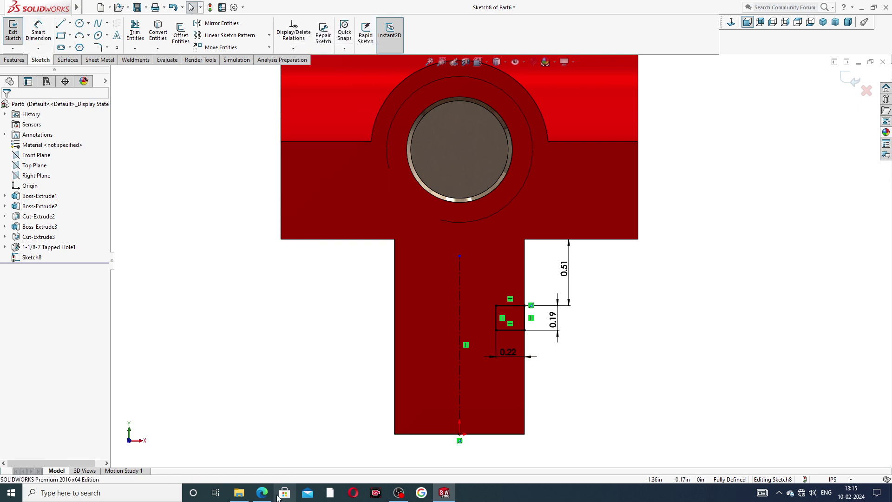
left_click(262, 492)
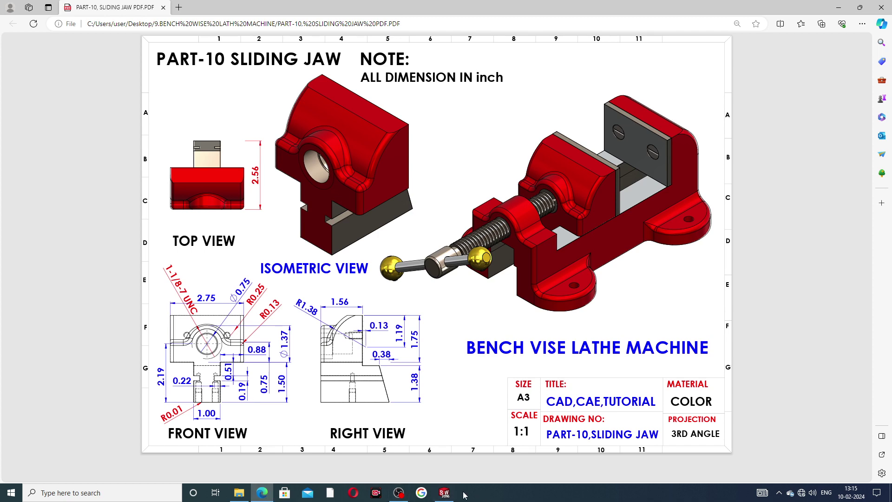
left_click(448, 493)
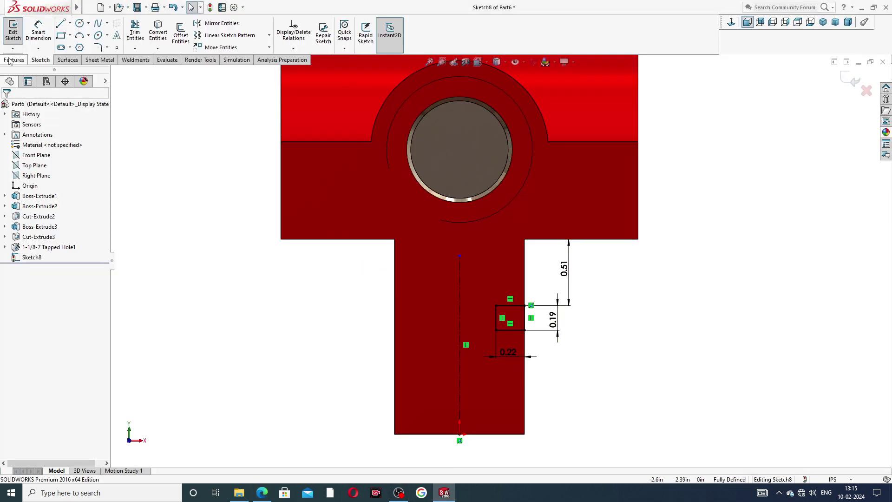
Step: Cut the rectangle Through All to create the Cut-Extrude4 slot
left_click(8, 60)
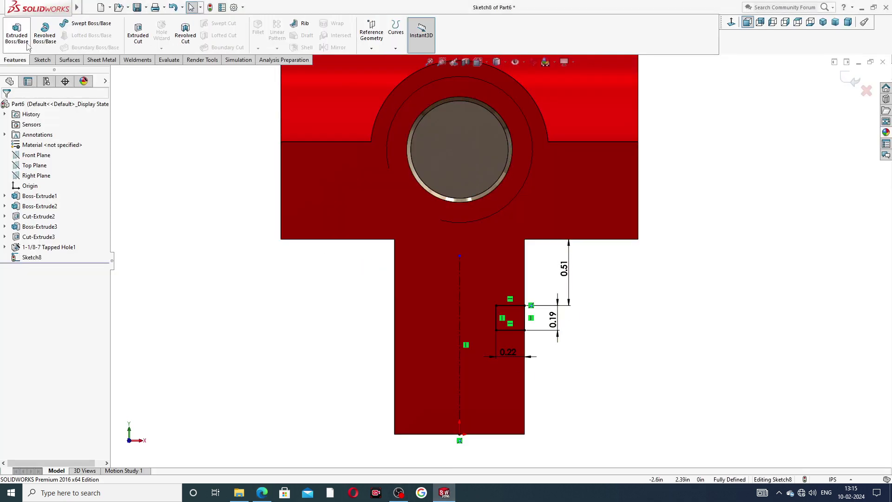
left_click(138, 32)
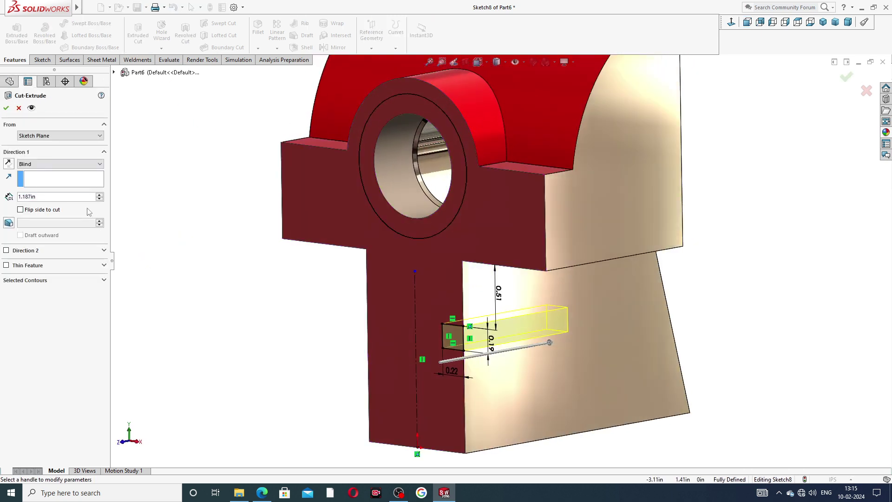
left_click(40, 166)
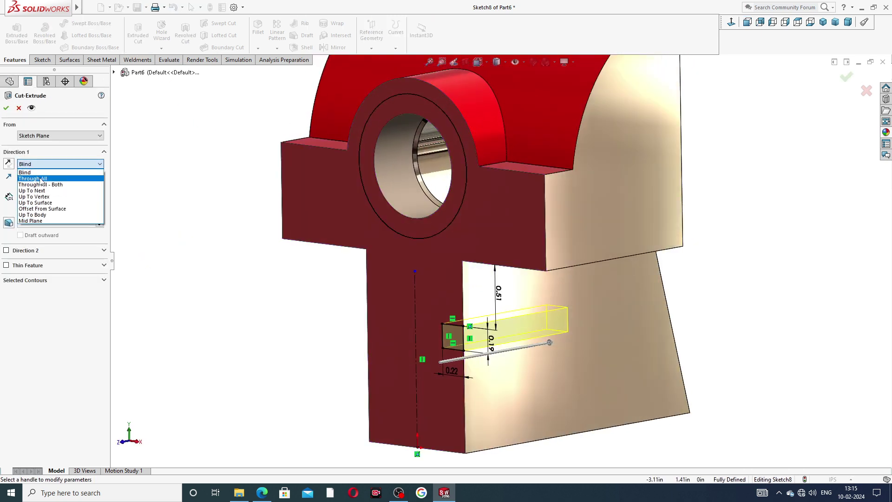
left_click(41, 179)
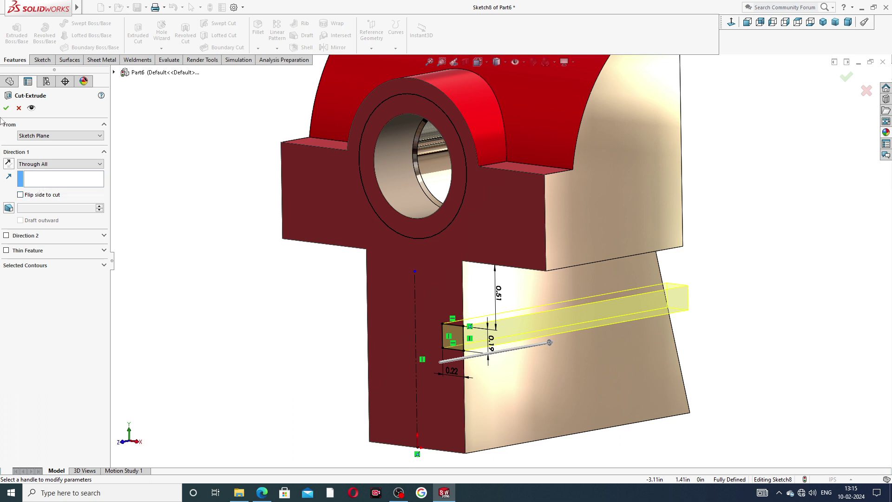
key("Return")
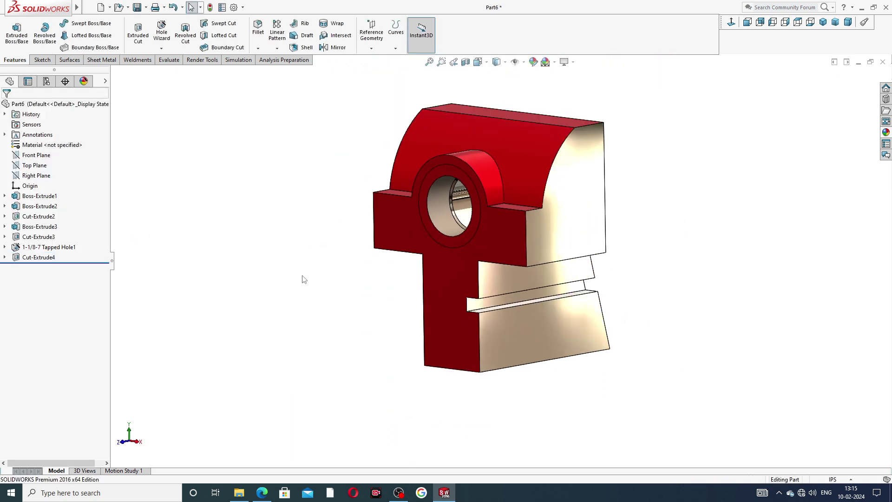
scroll(303, 278, "up", 3)
middle_click_drag(471, 286, 476, 299)
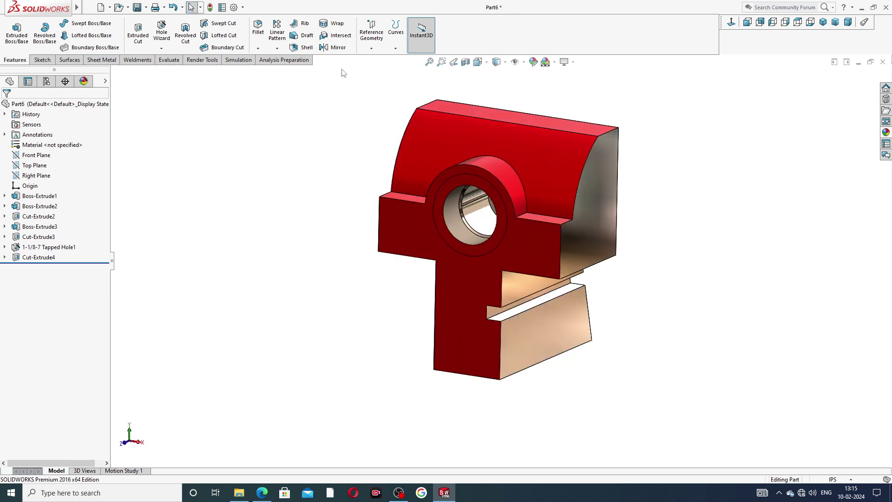
Step: Mirror Cut-Extrude4 about the Right Plane as Mirror1
left_click(36, 175)
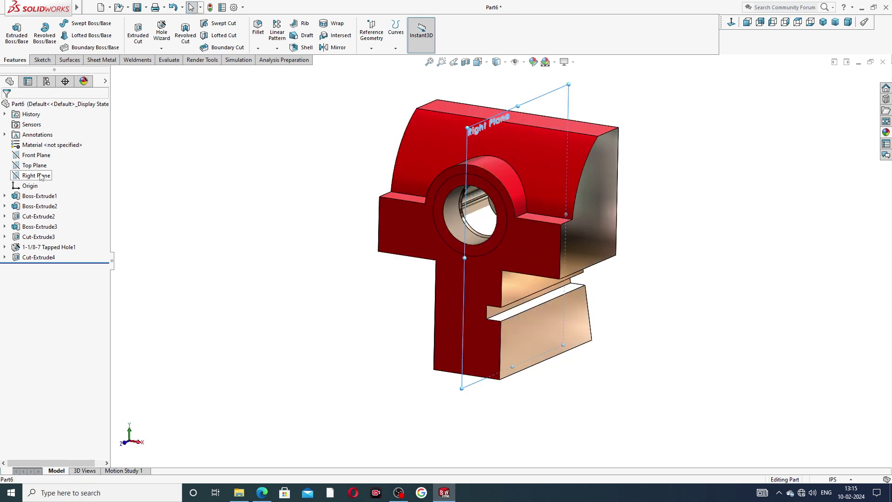
middle_click_drag(310, 277, 345, 274)
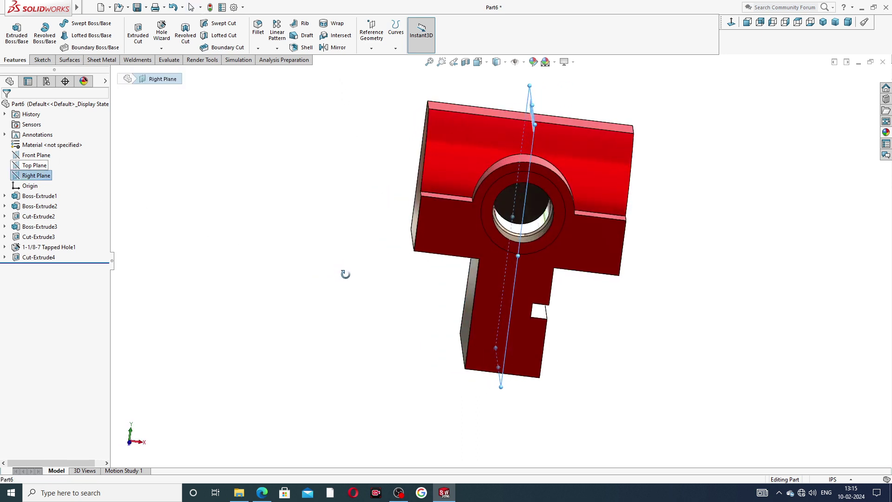
left_click(334, 47)
middle_click_drag(409, 279, 444, 301)
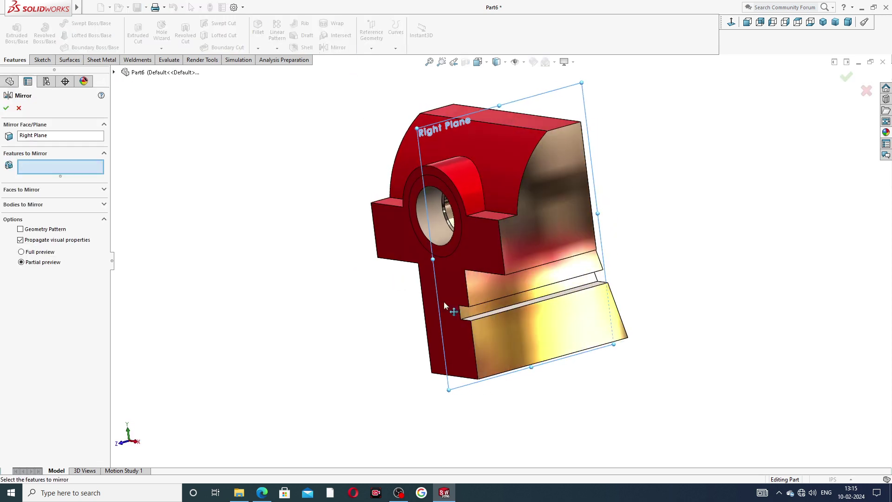
left_click(488, 305)
middle_click_drag(352, 324, 410, 316)
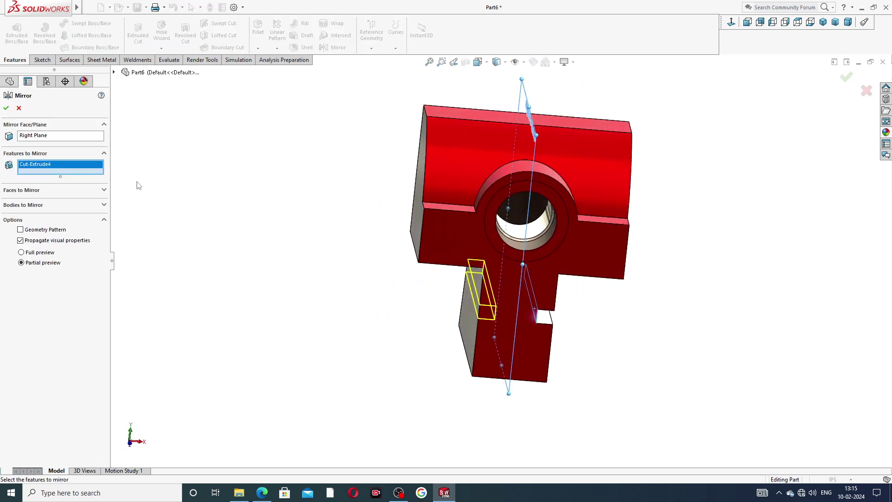
left_click(9, 108)
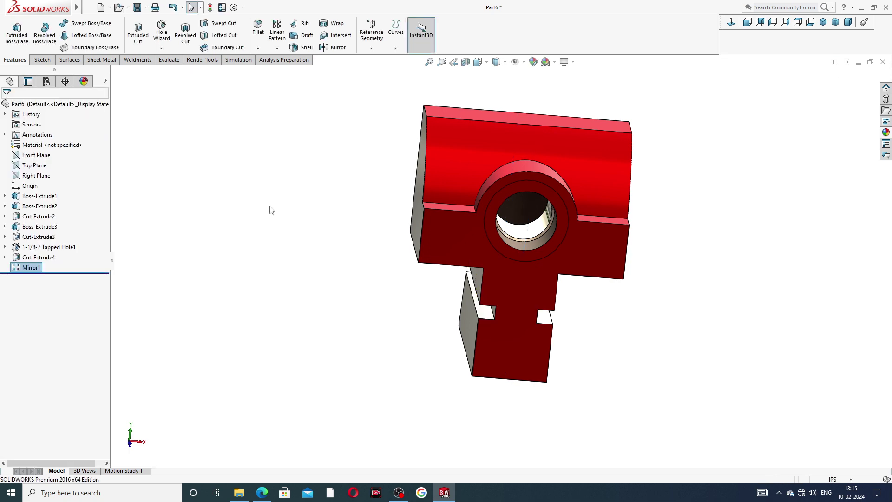
mouse_move(326, 283)
middle_mouse_down()
mouse_move(314, 238)
mouse_move(532, 280)
middle_mouse_up()
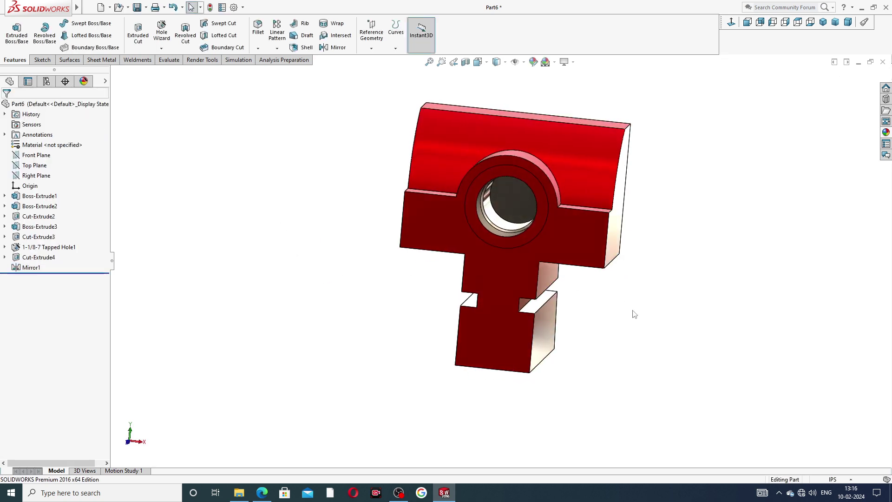
Step: Orbit around the part, then view the upper block's front face (Boss-Extrude2) Normal To
mouse_move(615, 274)
middle_mouse_down()
mouse_move(656, 231)
mouse_move(612, 154)
mouse_move(631, 194)
mouse_move(643, 185)
mouse_move(651, 151)
middle_mouse_up()
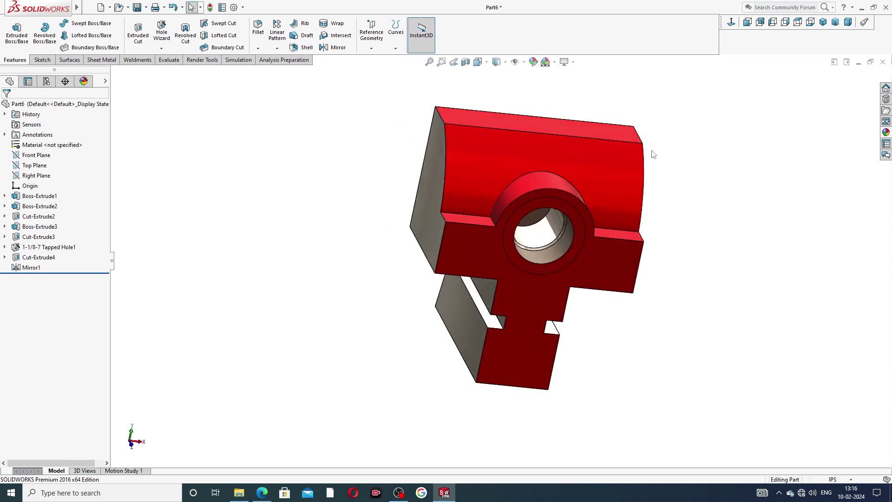
mouse_move(665, 259)
middle_mouse_down()
mouse_move(697, 214)
mouse_move(655, 252)
middle_mouse_up()
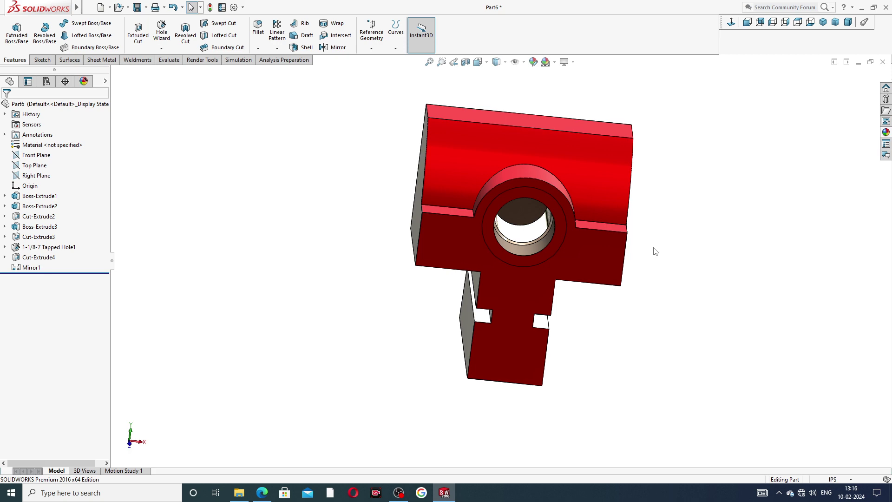
mouse_move(667, 194)
middle_mouse_down()
mouse_move(548, 223)
mouse_move(504, 149)
mouse_move(510, 193)
middle_mouse_up()
left_click(513, 173)
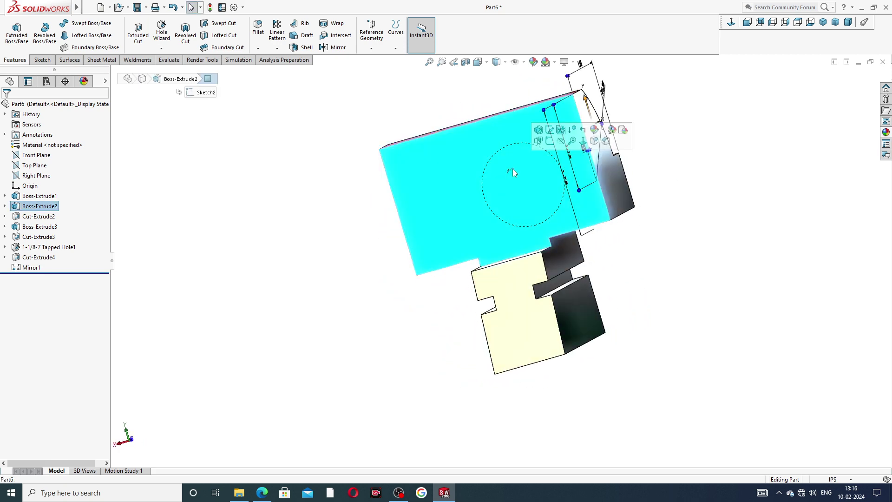
left_click(731, 21)
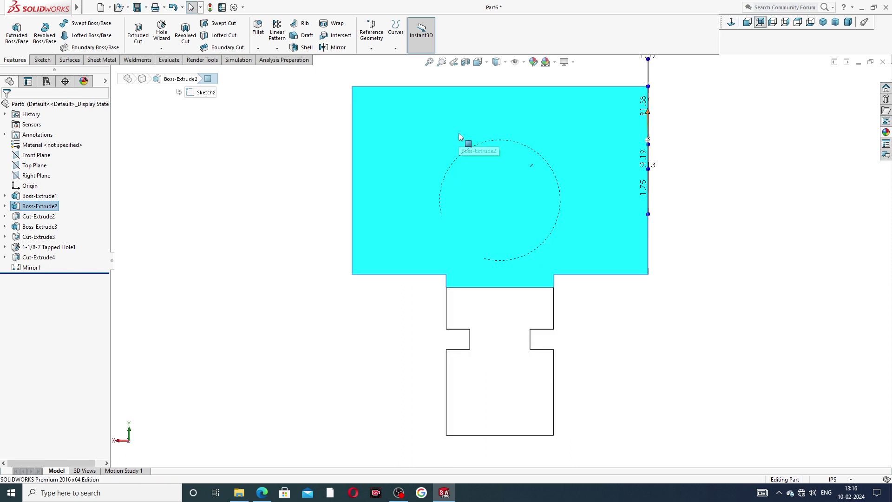
Step: Start a Hole Wizard tapped hole on the upper block face, ANSI Inch, size 1/4-20
left_click(164, 31)
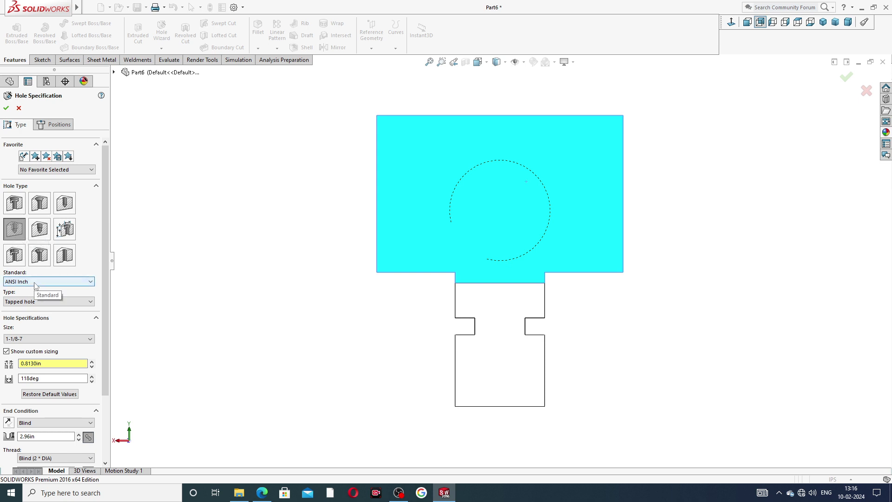
left_click(49, 340)
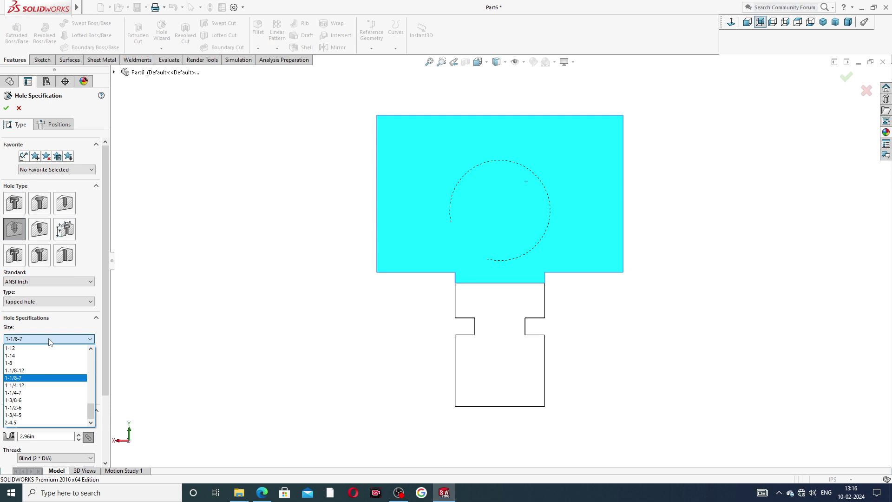
left_click(50, 342)
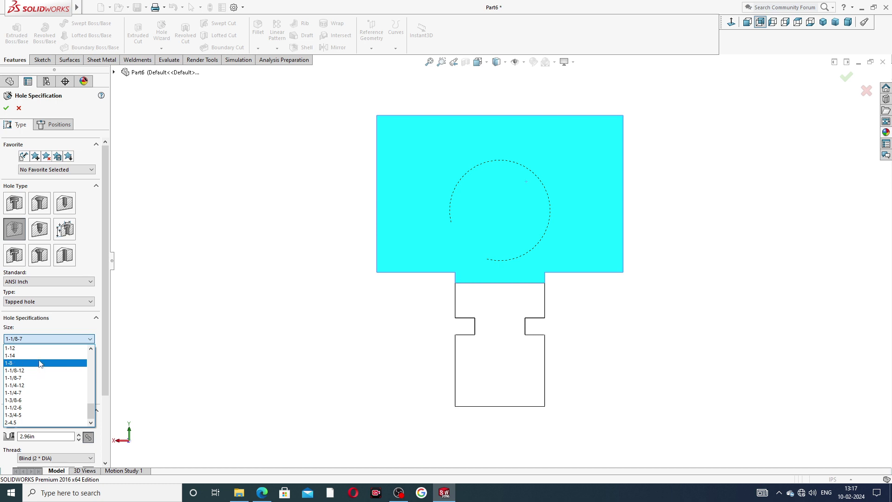
scroll(39, 357, "up", 1)
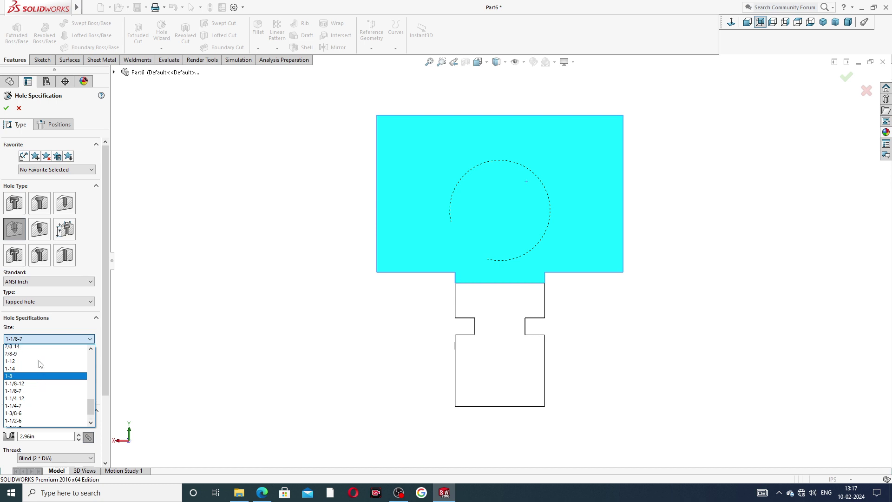
scroll(40, 362, "up", 2)
scroll(38, 367, "up", 1)
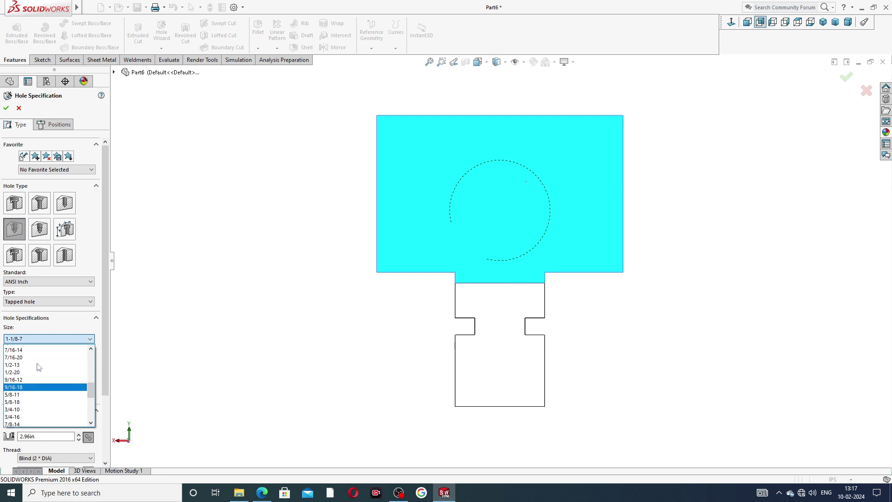
scroll(39, 366, "up", 1)
scroll(40, 365, "up", 1)
scroll(40, 365, "up", 1)
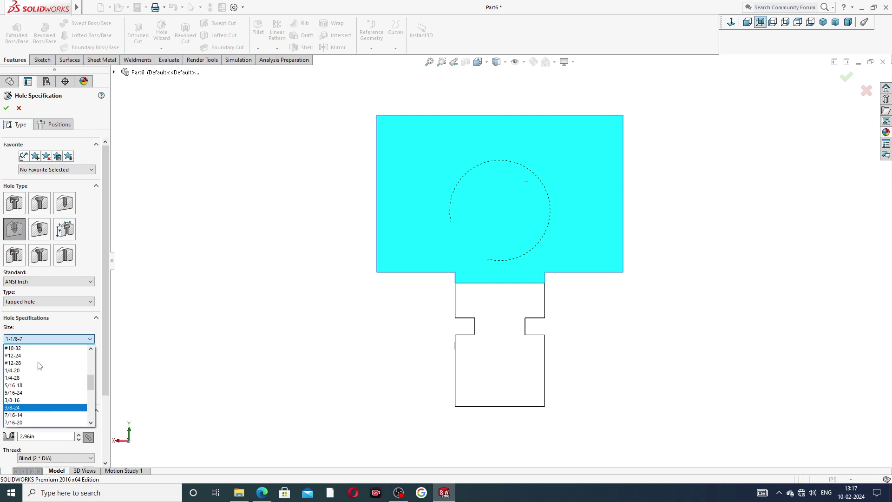
scroll(40, 366, "up", 1)
left_click(37, 375)
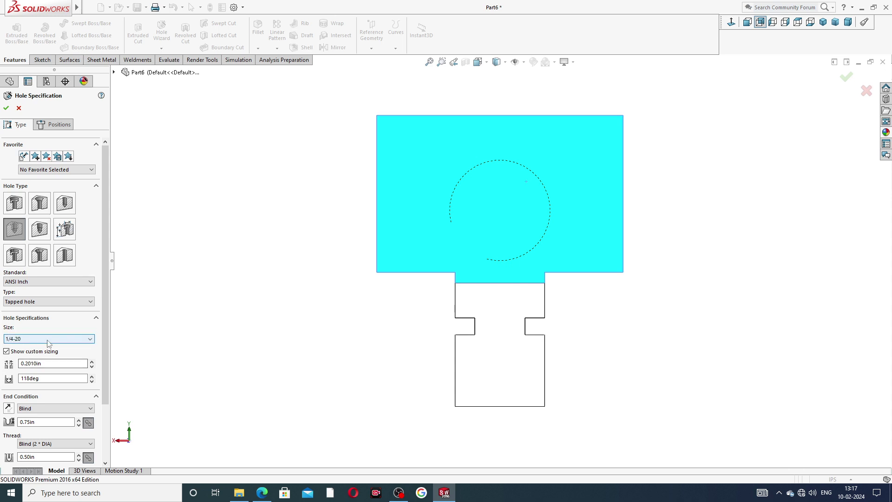
Step: Turn off custom sizing and change the 1/4-20 hole's blind depth to 0.63in
scroll(39, 341, "down", 3)
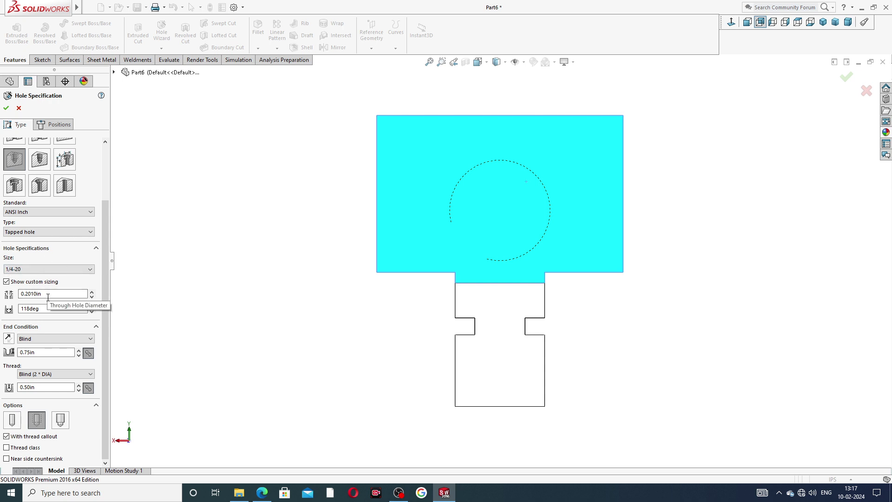
left_click(6, 281)
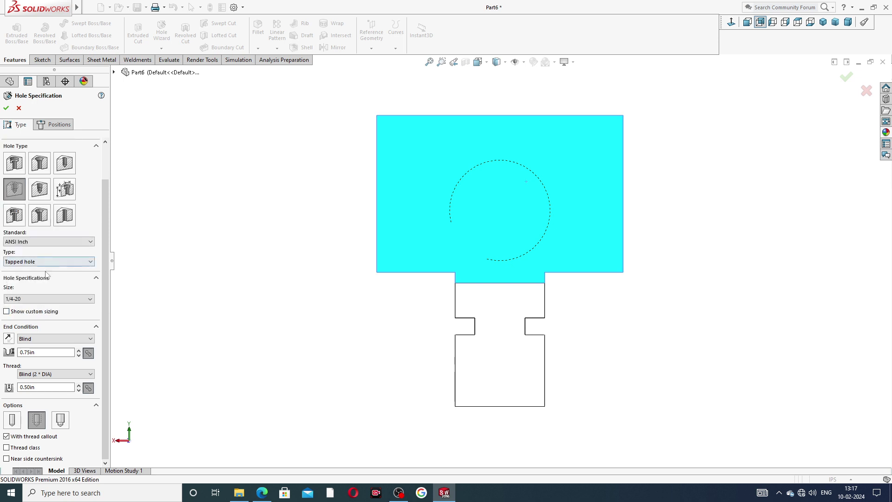
left_click(44, 352)
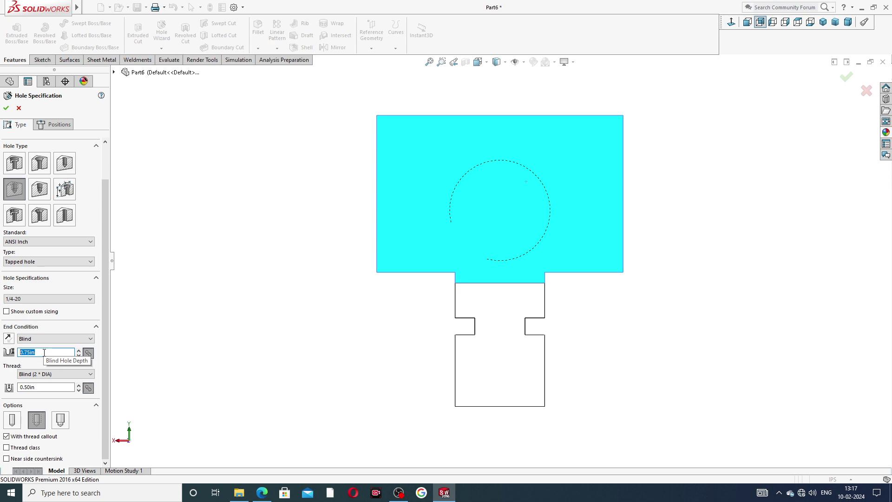
type(".63")
key("Return")
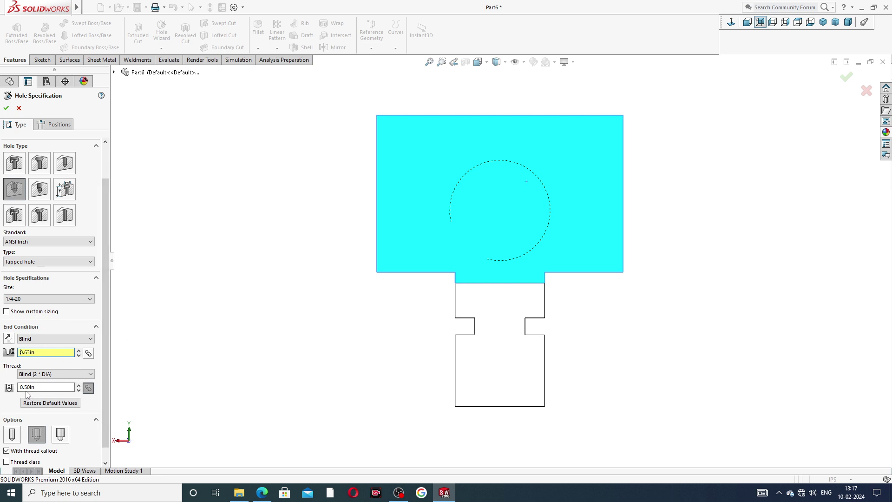
scroll(106, 404, "down", 1)
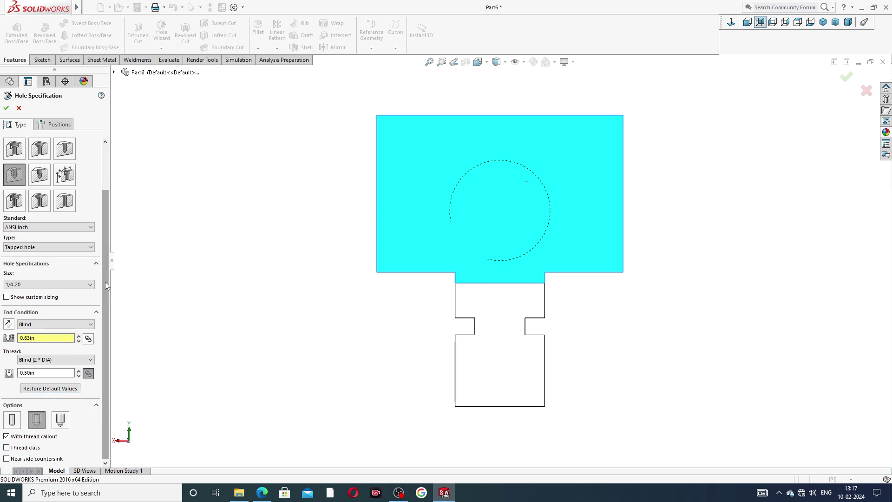
left_click_drag(105, 281, 115, 221)
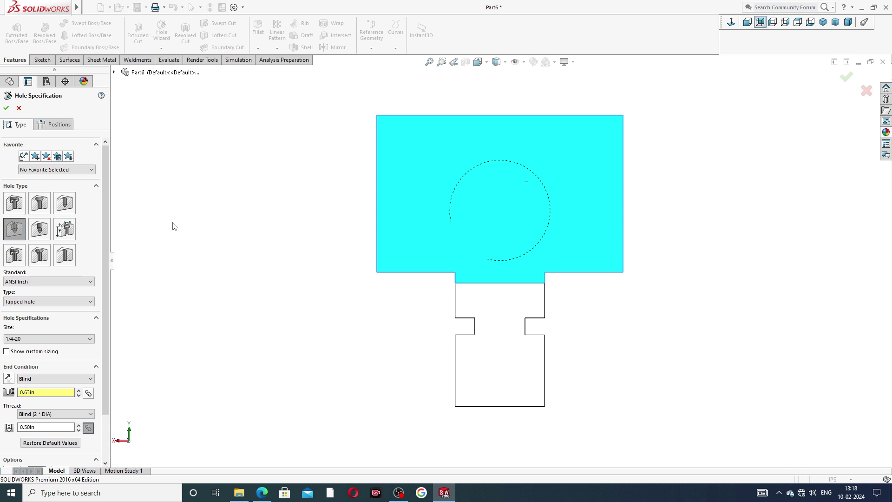
Step: On the Positions tab, place the first hole point left of the large circle
left_click(62, 125)
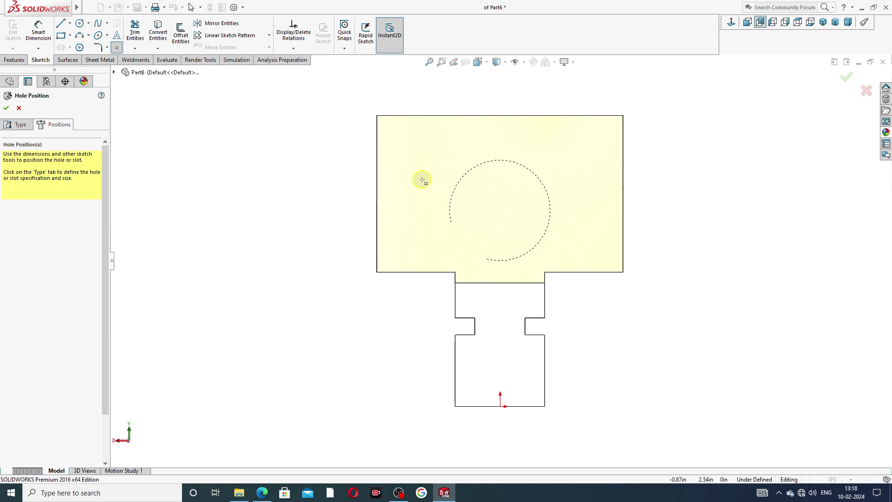
left_click(422, 179)
left_click(343, 143)
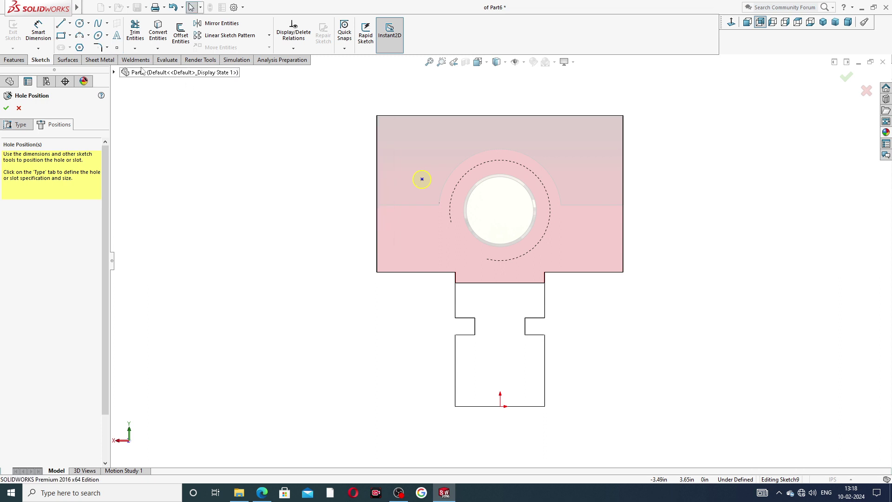
Step: Draw a vertical centerline from the top-edge midpoint down to the circle centre
left_click(70, 22)
left_click(85, 47)
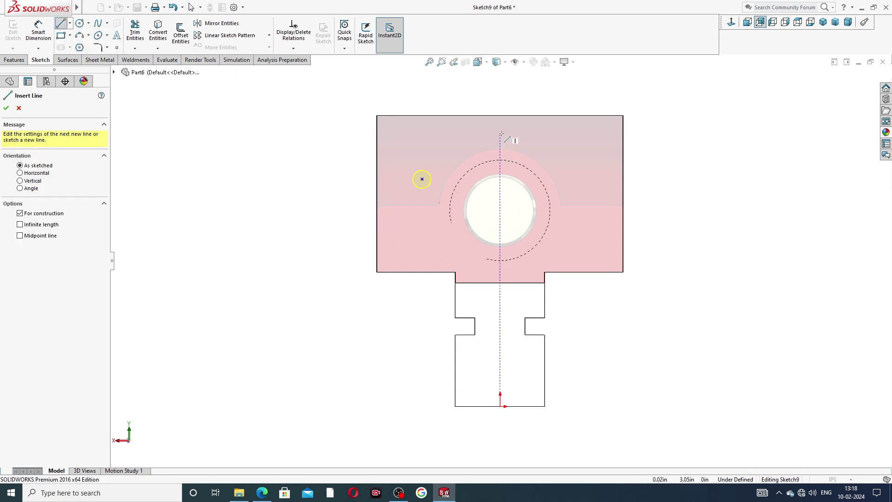
left_click(500, 115)
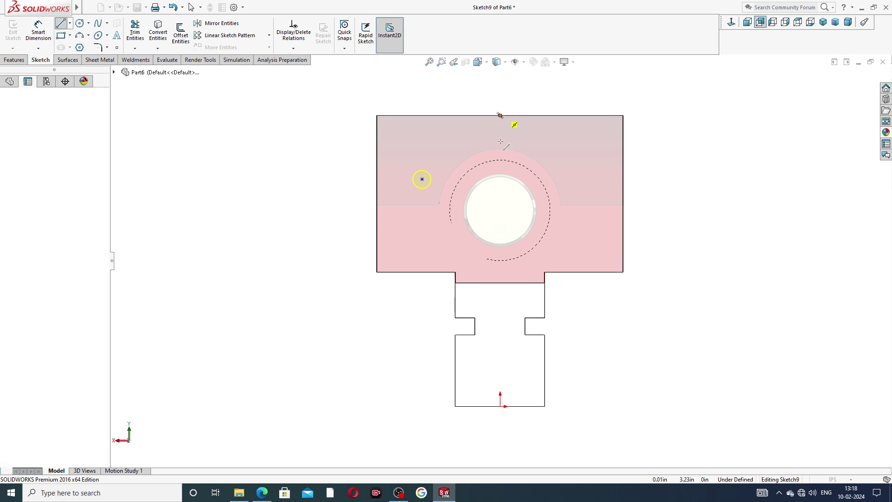
left_click(500, 234)
right_click(513, 214)
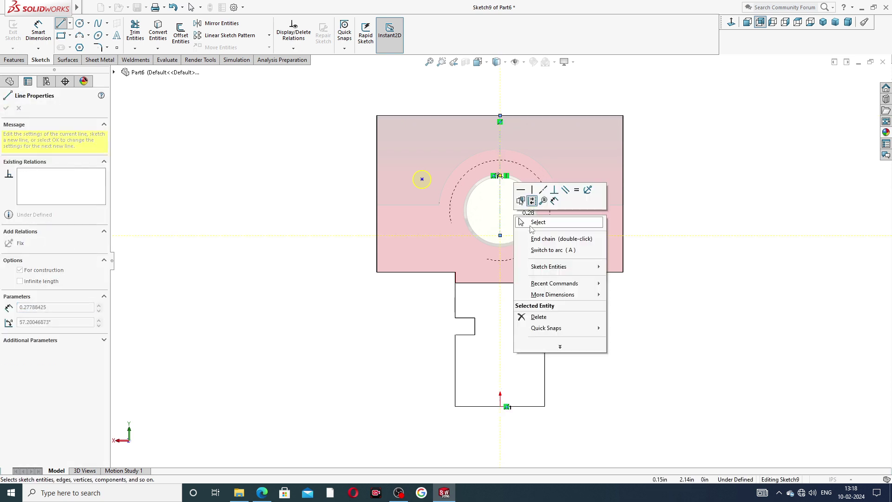
left_click(525, 235)
key("Escape")
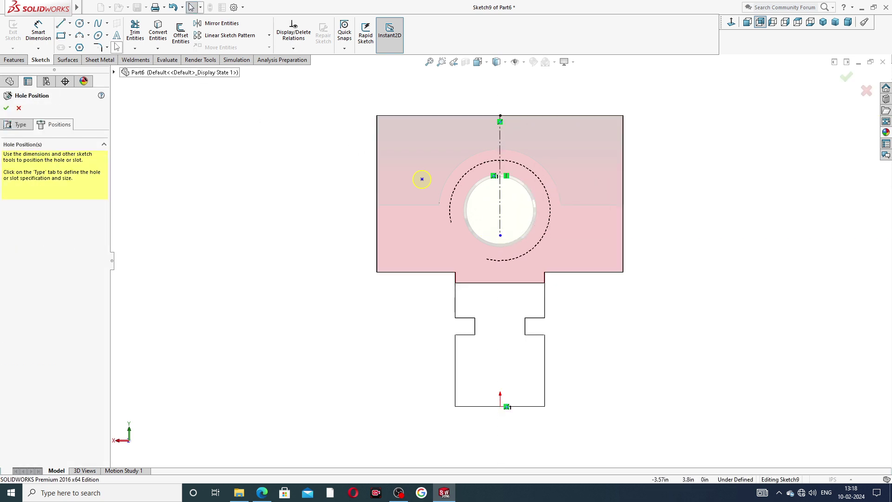
Step: Add a second hole point to the right of the circle
left_click(117, 47)
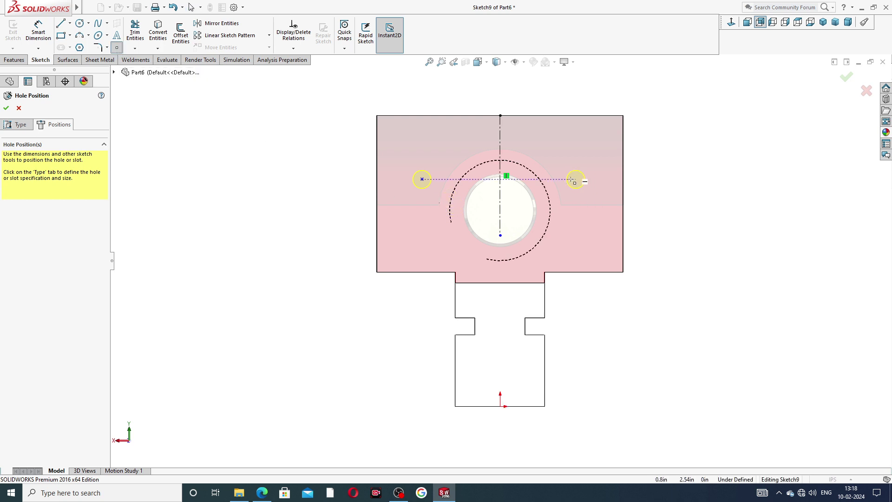
left_click(585, 179)
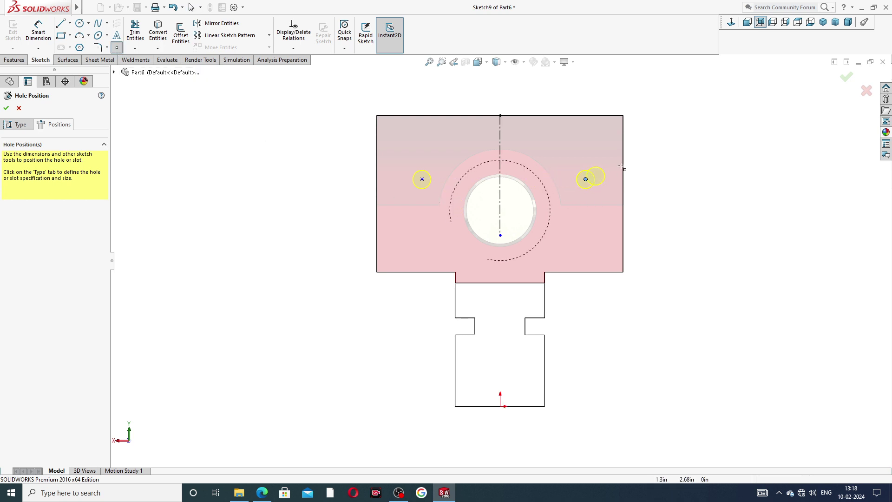
right_click(645, 140)
left_click(665, 169)
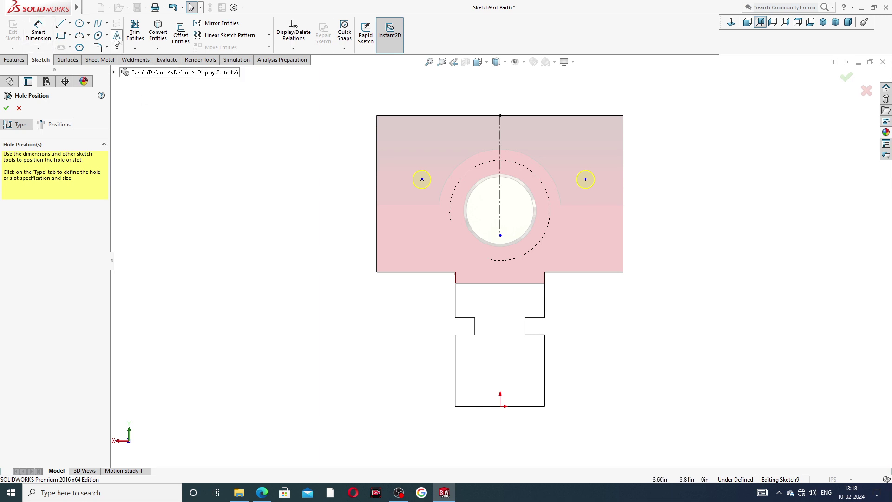
Step: Dimension the spacing between the two hole points as 1.50
left_click(38, 31)
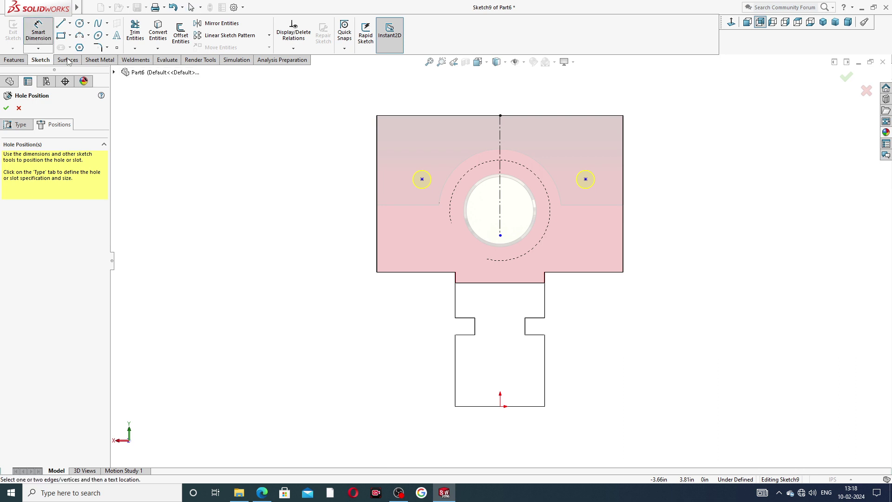
left_click(422, 180)
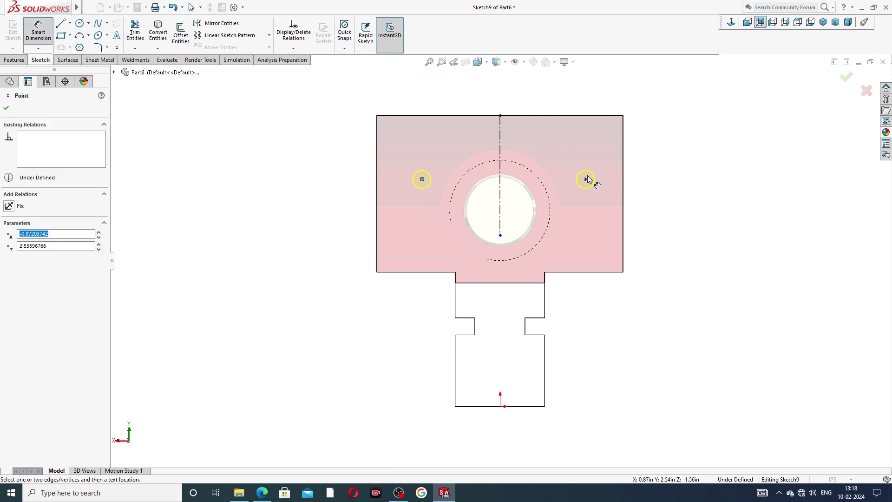
left_click(585, 180)
left_click(509, 99)
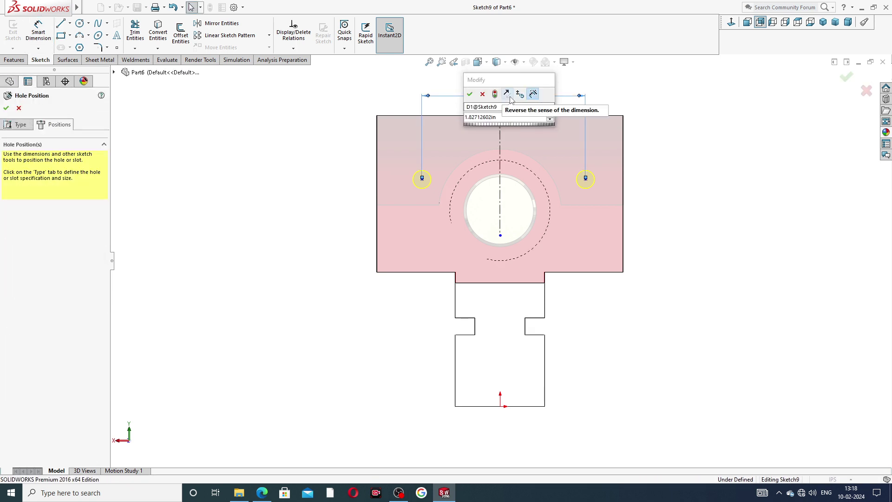
key("Return")
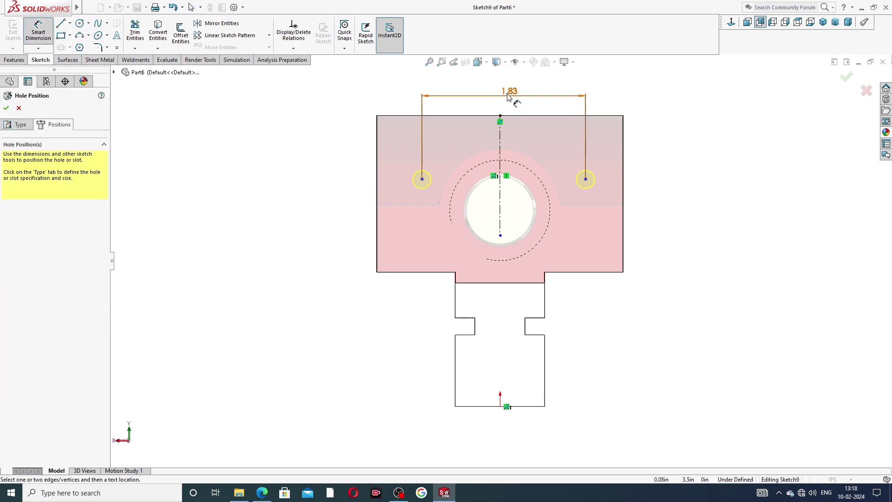
double_click(509, 91)
type("1")
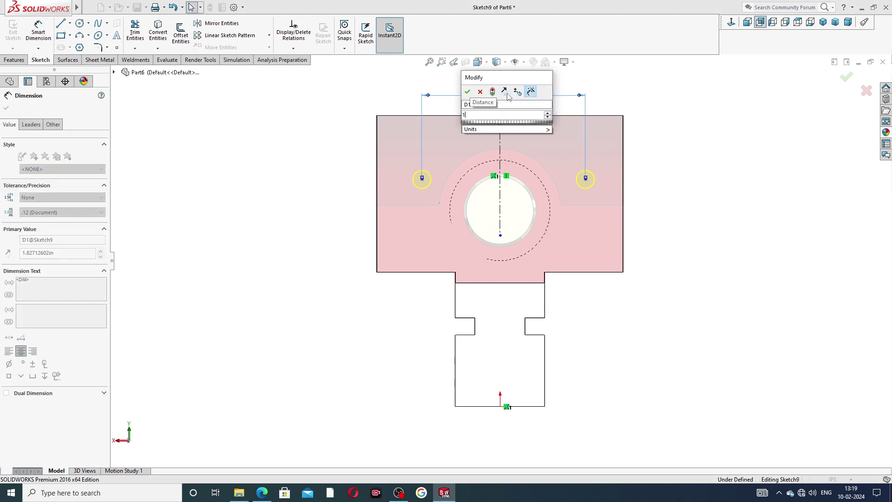
type(".5")
key("Return")
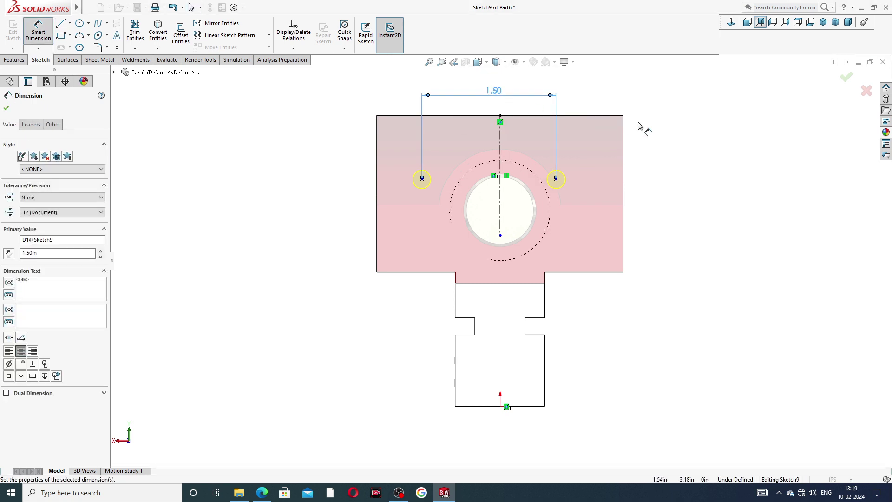
Step: Dimension the right hole point 1.00 above the bottom edge
left_click(557, 180)
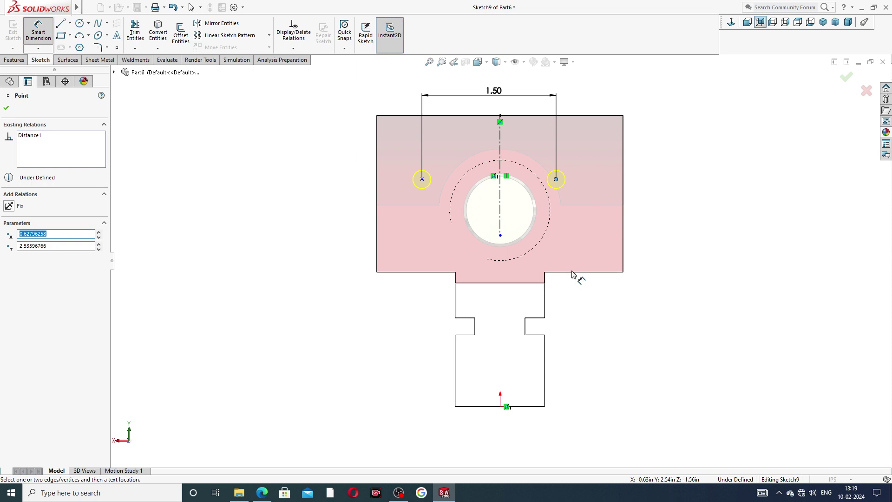
left_click(573, 273)
left_click(644, 240)
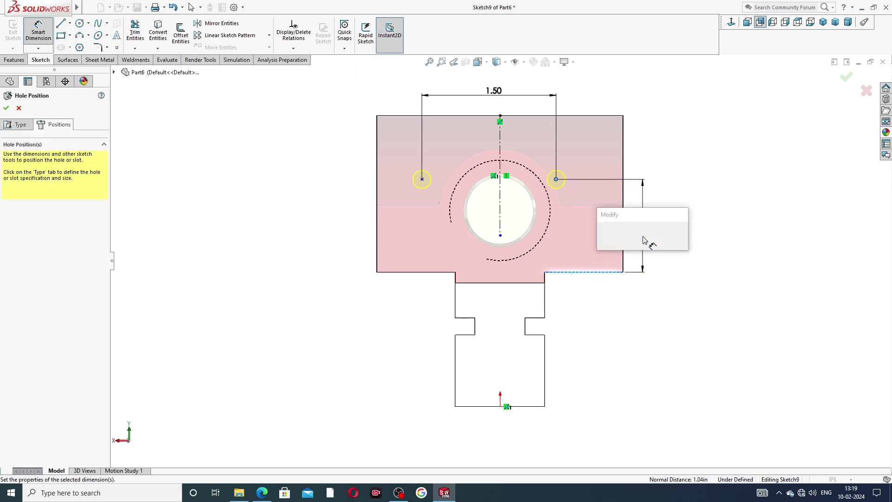
key("Return")
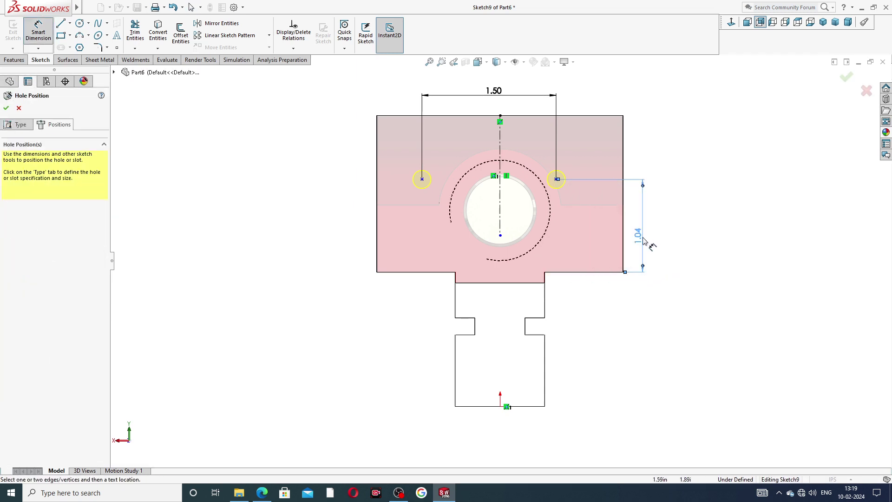
double_click(639, 237)
key("Return")
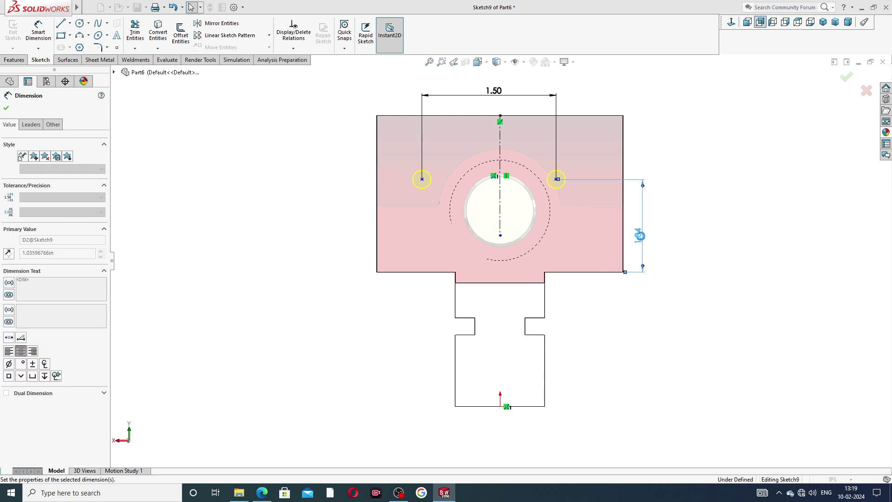
right_click(662, 162)
left_click(687, 163)
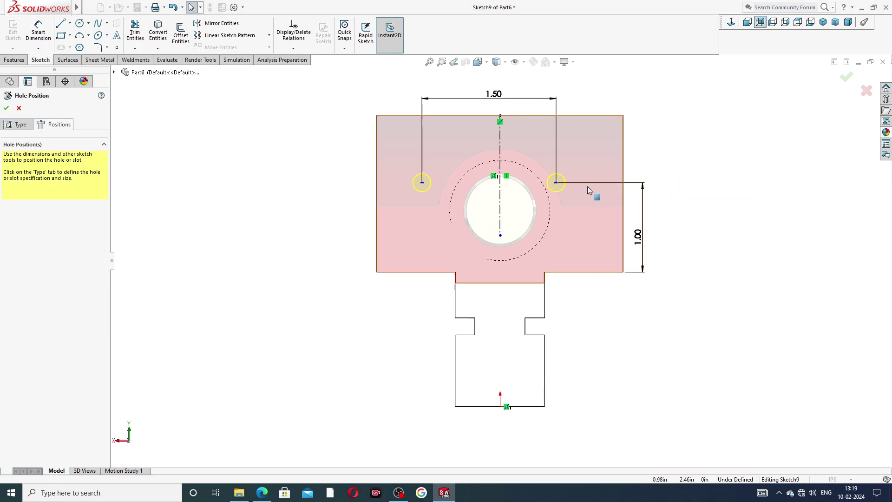
Step: Make both hole points symmetric about the centerline
left_click(556, 183)
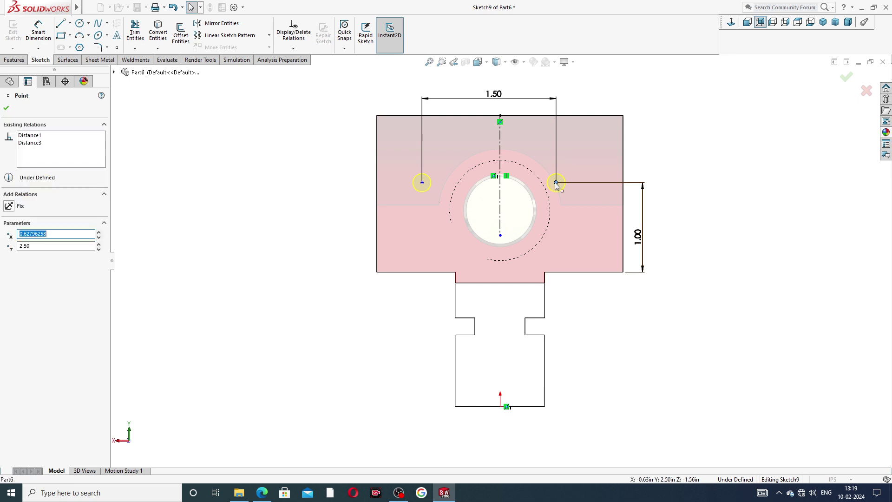
left_click(500, 196, "ctrl")
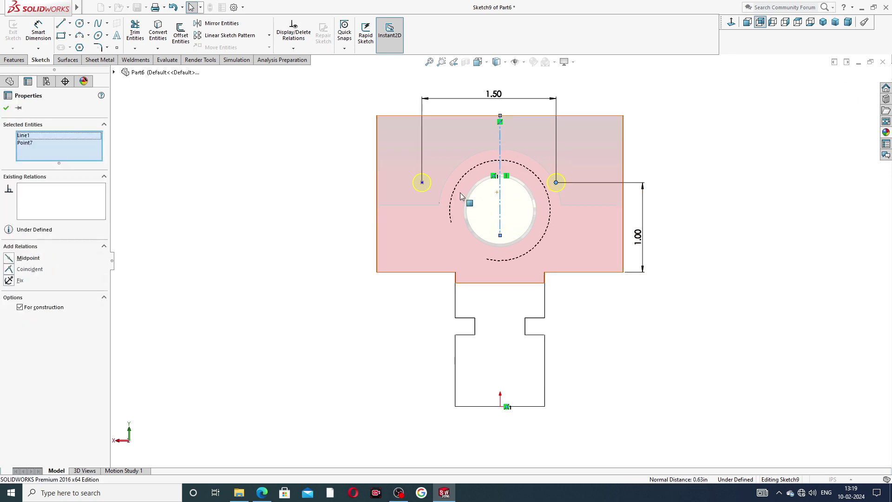
left_click(422, 183, "ctrl")
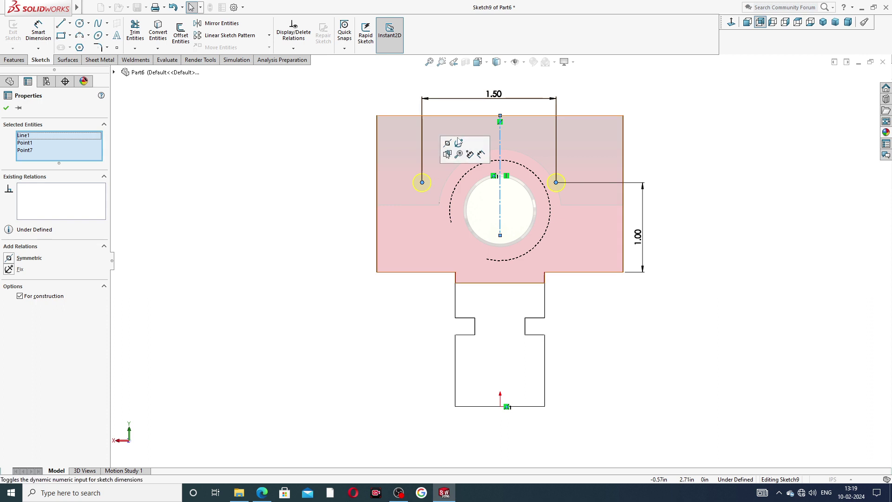
left_click(447, 143)
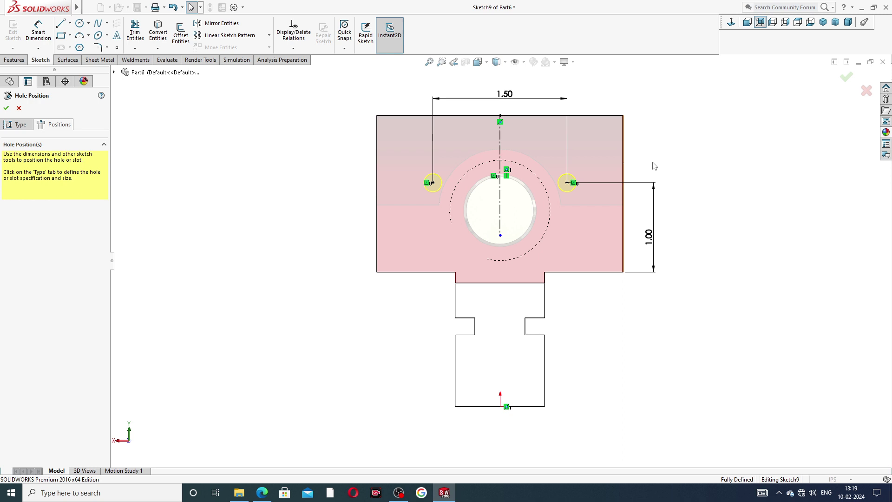
Step: Confirm the hole positions to create the two 1/4-20 tapped holes
left_click(5, 109)
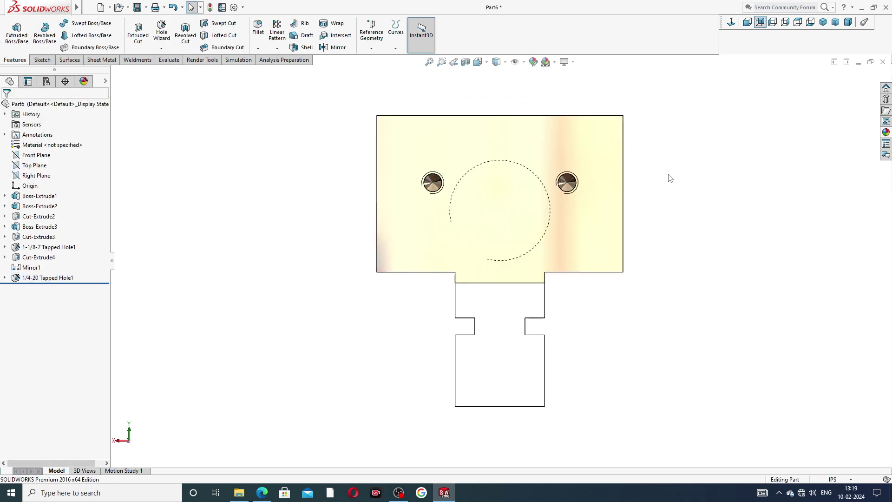
middle_click_drag(670, 178, 430, 197)
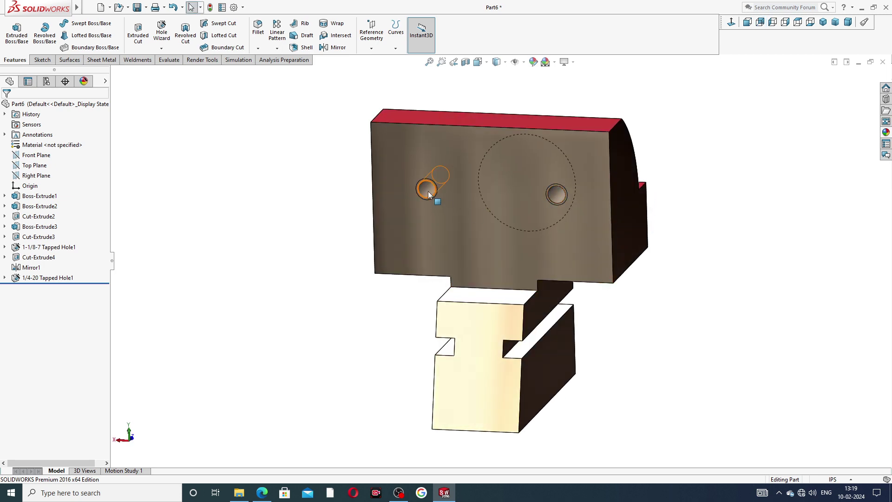
scroll(427, 191, "down", 3)
scroll(437, 195, "down", 1)
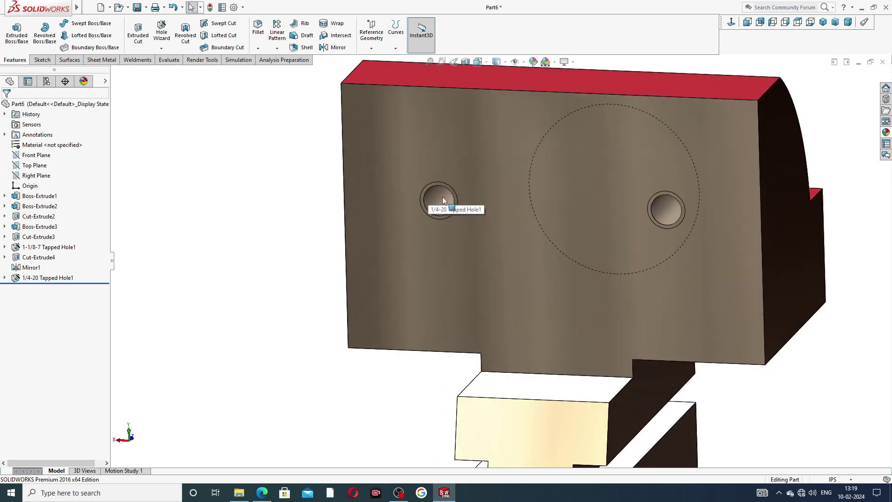
Step: Enable shaded cosmetic threads in Document Properties > Detailing
left_click(234, 8)
left_click(333, 90)
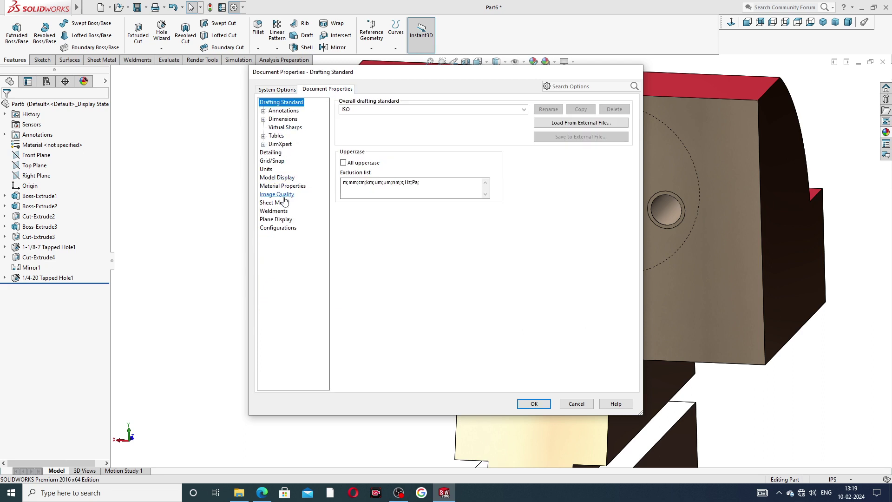
left_click(271, 152)
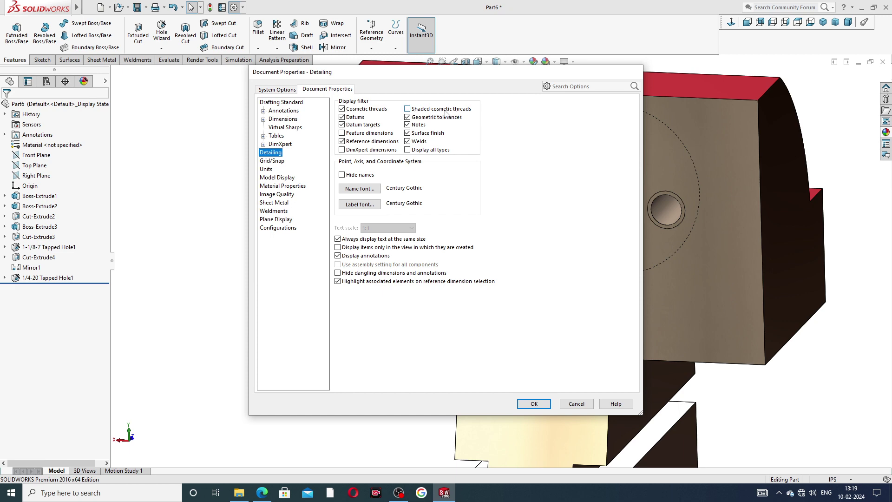
left_click(408, 109)
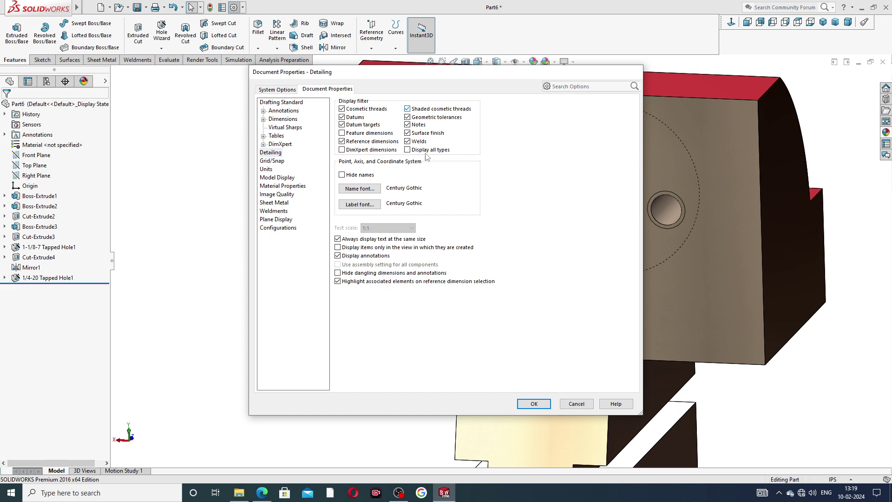
left_click(534, 403)
Step: Orbit and zoom around the threaded part, then bring up the sliding-jaw PDF drawing
scroll(658, 220, "down", 2)
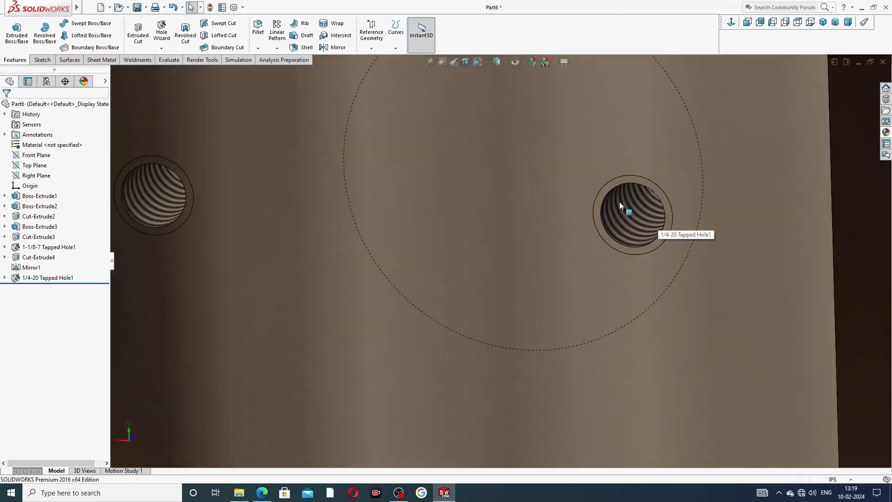
scroll(637, 207, "up", 3)
scroll(632, 216, "up", 2)
mouse_move(624, 221)
middle_mouse_down()
mouse_move(629, 231)
mouse_move(633, 215)
mouse_move(482, 279)
mouse_move(504, 333)
middle_mouse_up()
mouse_move(667, 261)
middle_mouse_down()
mouse_move(795, 216)
mouse_move(762, 252)
middle_mouse_up()
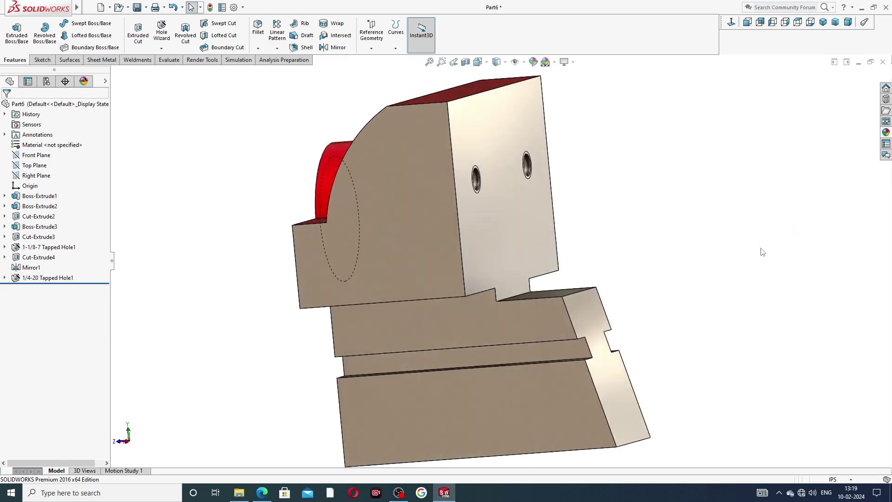
mouse_move(669, 141)
middle_mouse_down()
mouse_move(738, 161)
mouse_move(817, 209)
mouse_move(693, 197)
mouse_move(683, 119)
middle_mouse_up()
scroll(694, 197, "up", 2)
scroll(647, 193, "up", 2)
key("Escape")
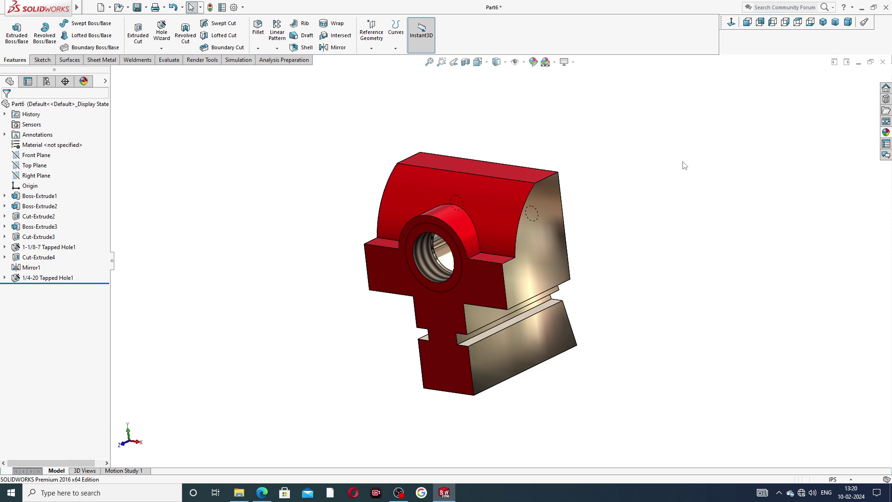
left_click(262, 493)
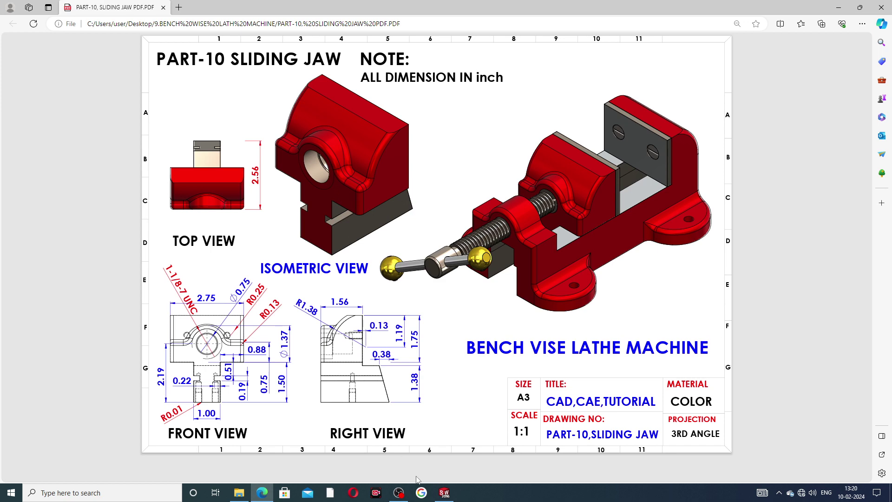
Step: Fillet both edges where the round boss meets the ledges with a 0.25in radius
left_click(444, 493)
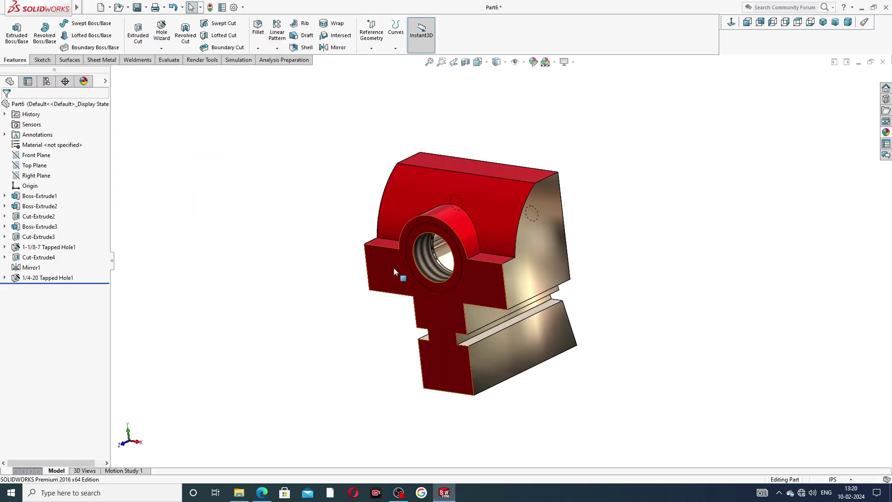
left_click(258, 29)
scroll(483, 261, "down", 2)
scroll(483, 260, "down", 2)
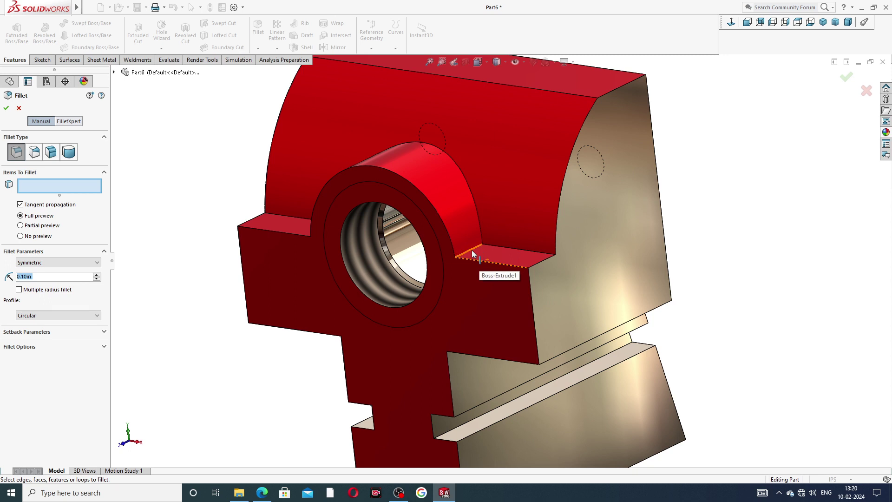
left_click(472, 253)
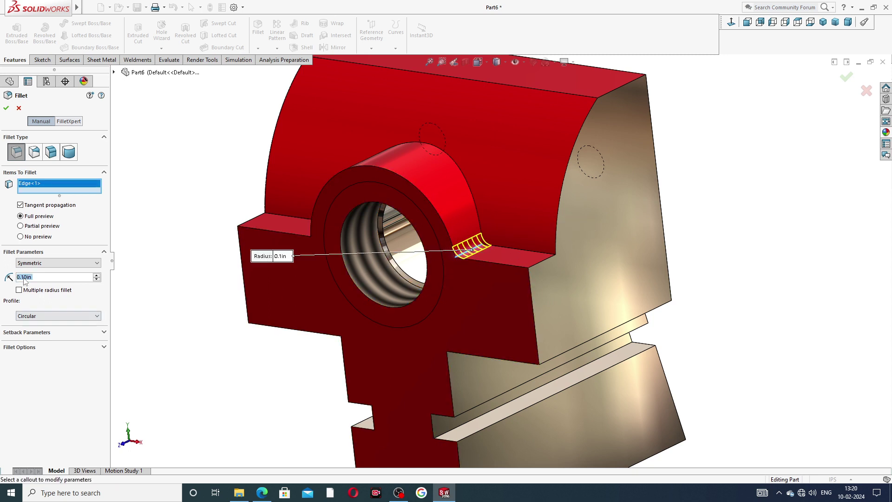
type("0.25")
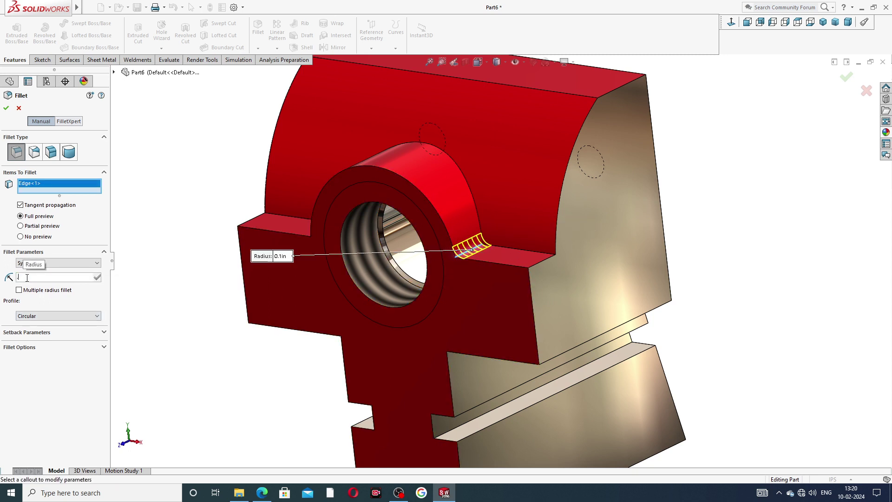
key("Return")
mouse_move(169, 304)
middle_mouse_down()
mouse_move(172, 251)
mouse_move(231, 298)
middle_mouse_up()
left_click(325, 224)
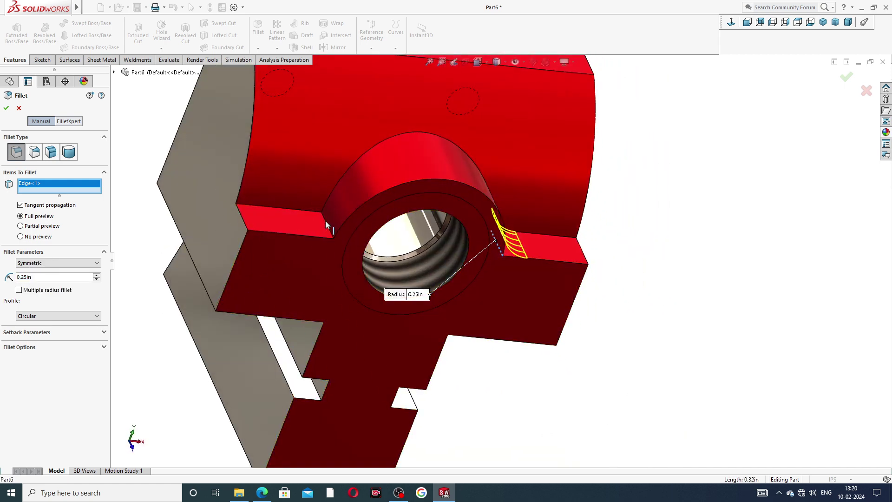
left_click(5, 108)
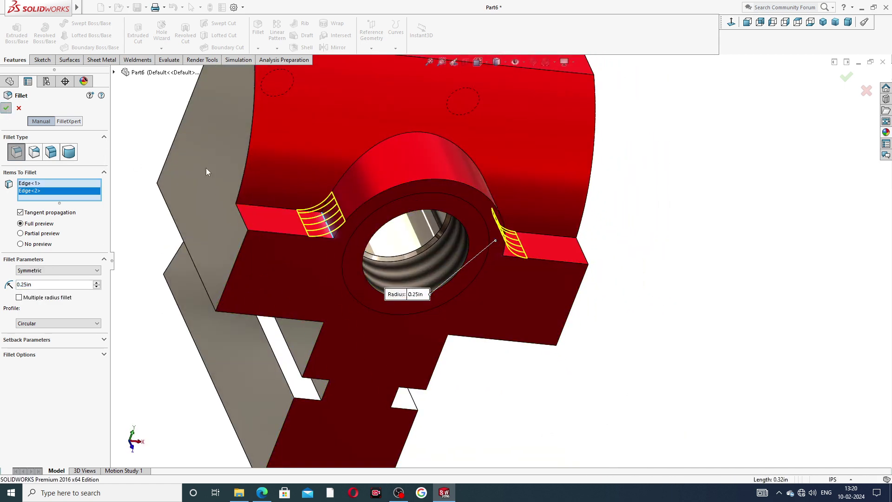
scroll(446, 172, "up", 3)
middle_click_drag(477, 182, 456, 165)
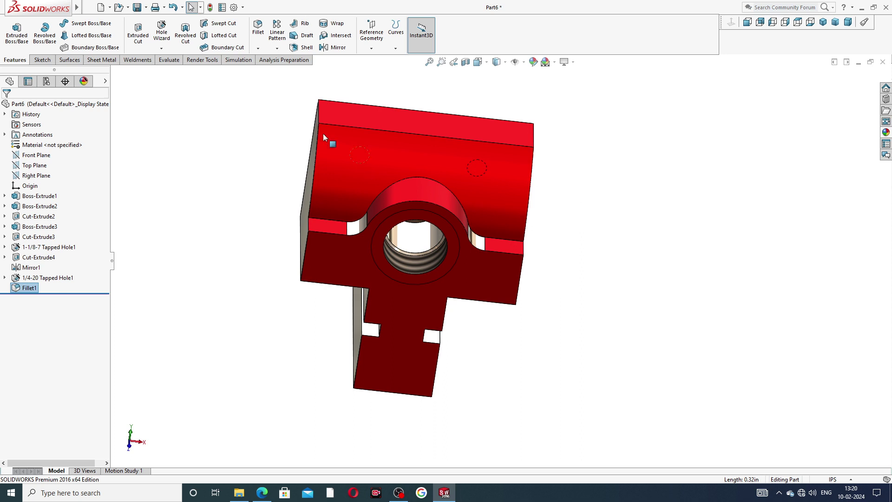
Step: Start a second fillet, check the PDF drawing, and set the radius to 0.125in
left_click(258, 28)
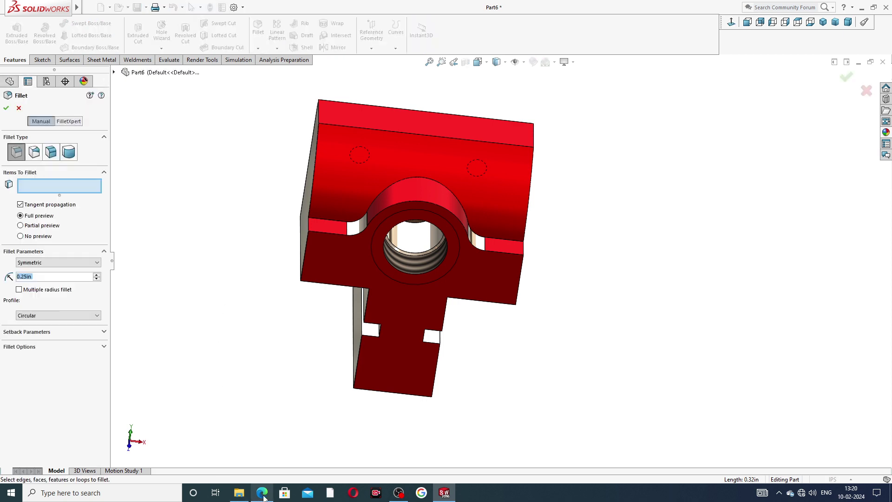
left_click(244, 446)
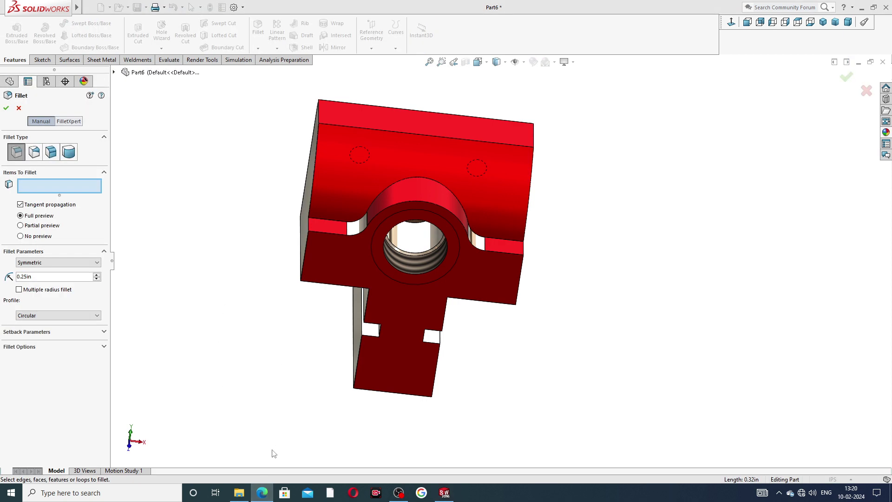
left_click(262, 492)
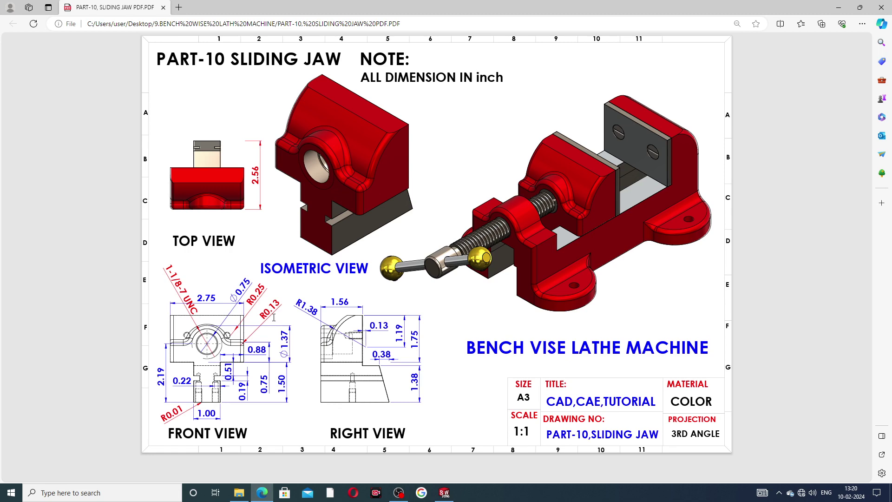
left_click(261, 493)
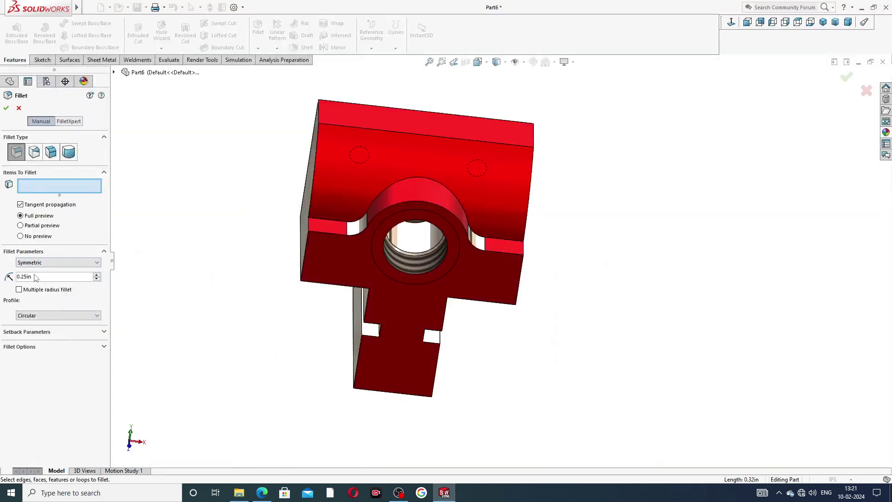
double_click(53, 276)
key("BackSpace")
type("125")
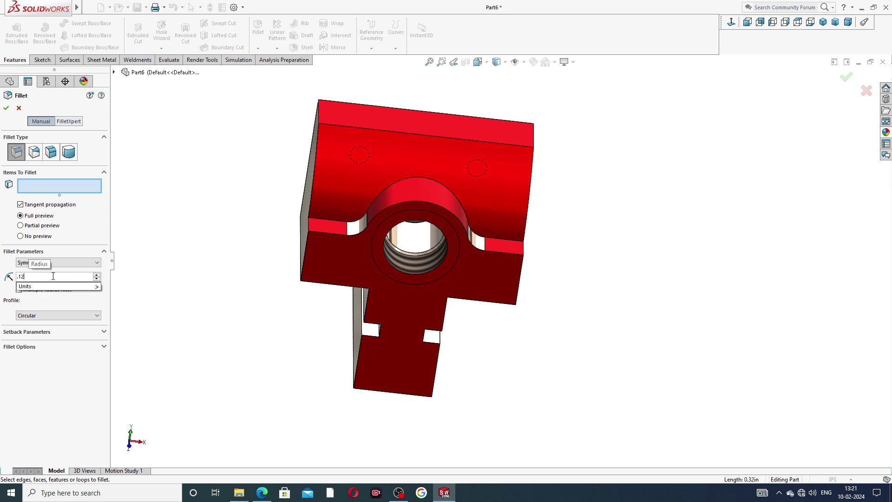
key("Return")
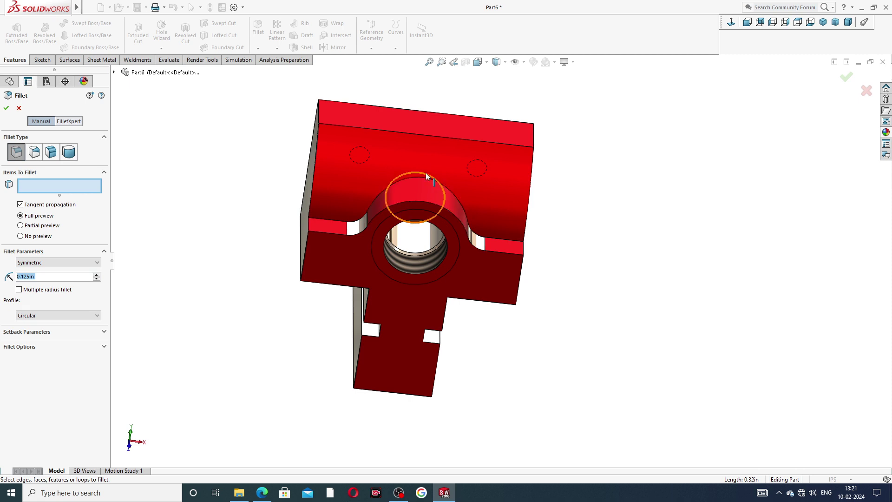
Step: Select the two arch edges and four vertical side edges and create the fillet
middle_click_drag(425, 173, 436, 223)
scroll(437, 226, "down", 3)
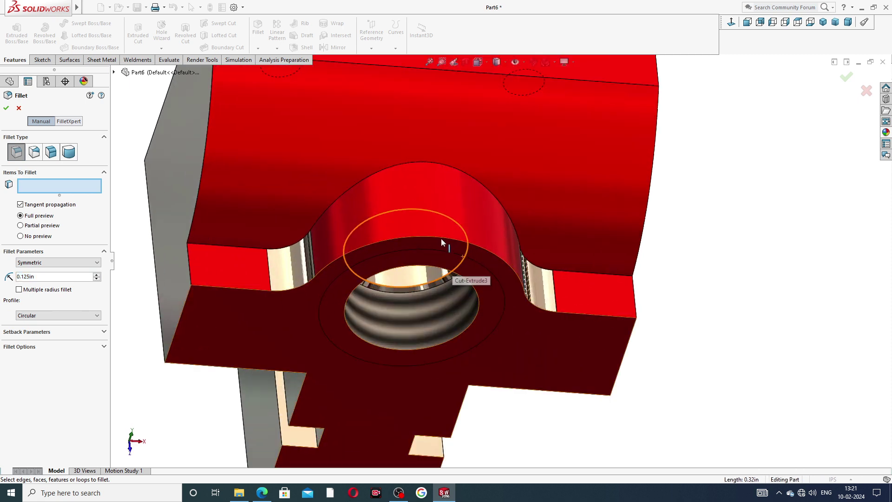
left_click(441, 241)
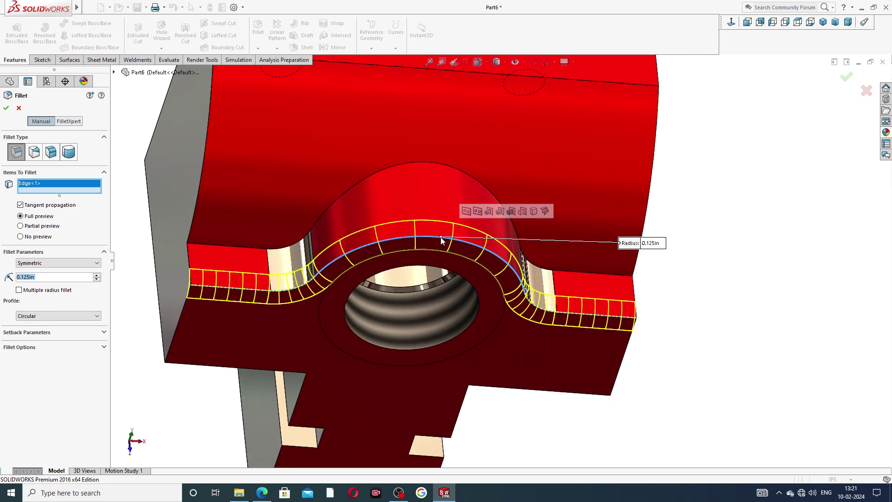
left_click(428, 162)
scroll(372, 230, "up", 3)
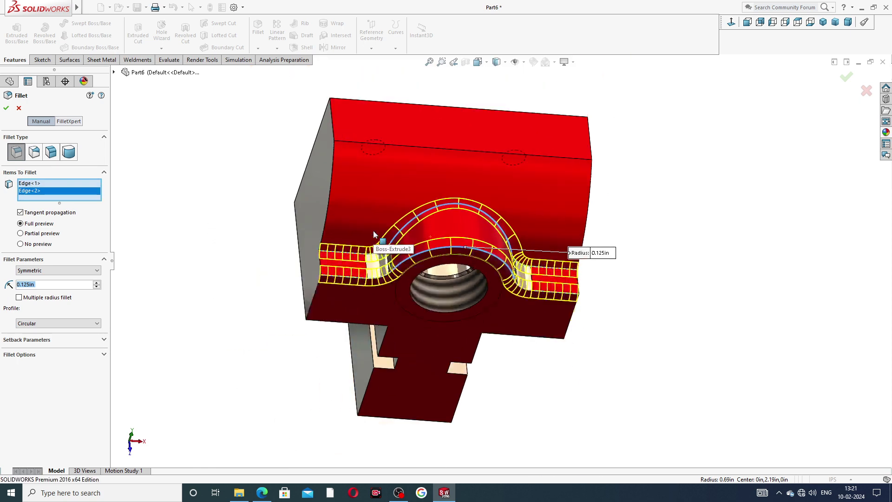
left_click(331, 182)
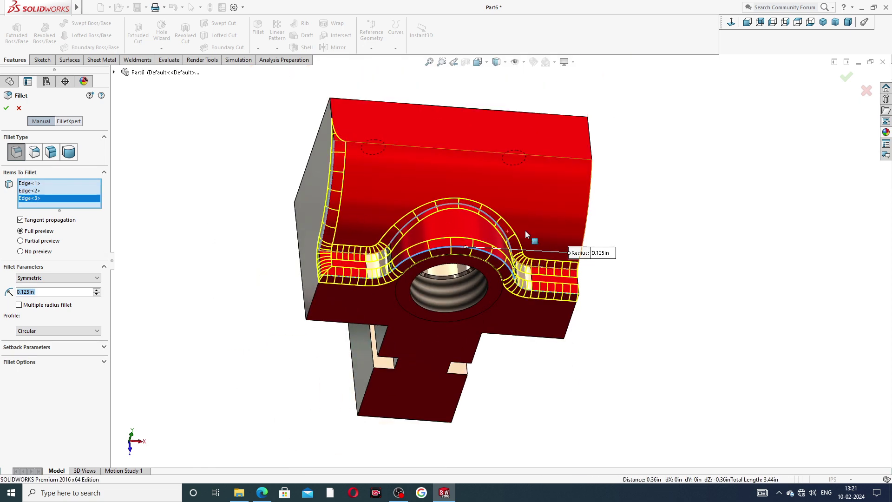
left_click(592, 183)
mouse_move(645, 232)
middle_mouse_down()
mouse_move(623, 215)
mouse_move(533, 307)
middle_mouse_up()
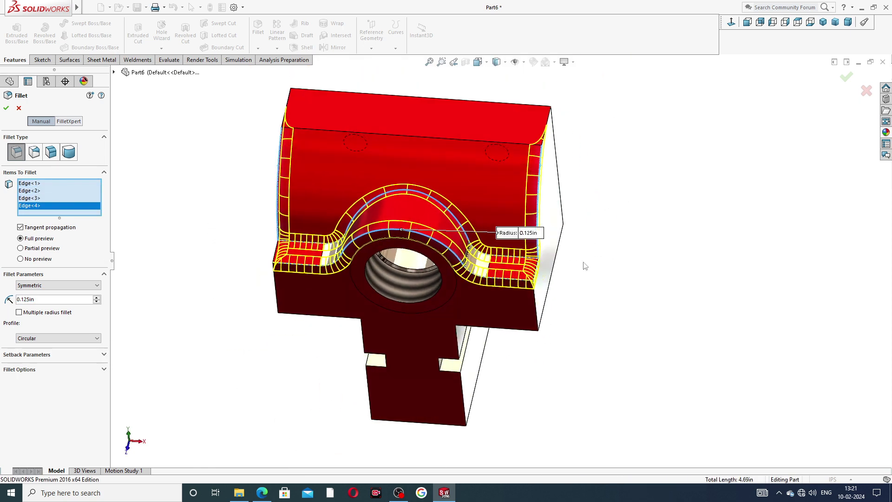
left_click(535, 309)
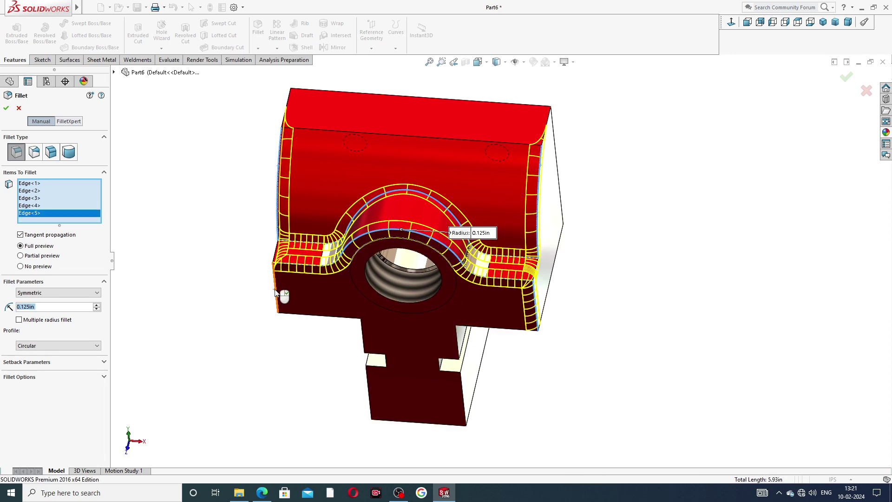
left_click(275, 289)
mouse_move(229, 328)
middle_mouse_down()
mouse_move(257, 340)
mouse_move(260, 358)
middle_mouse_up()
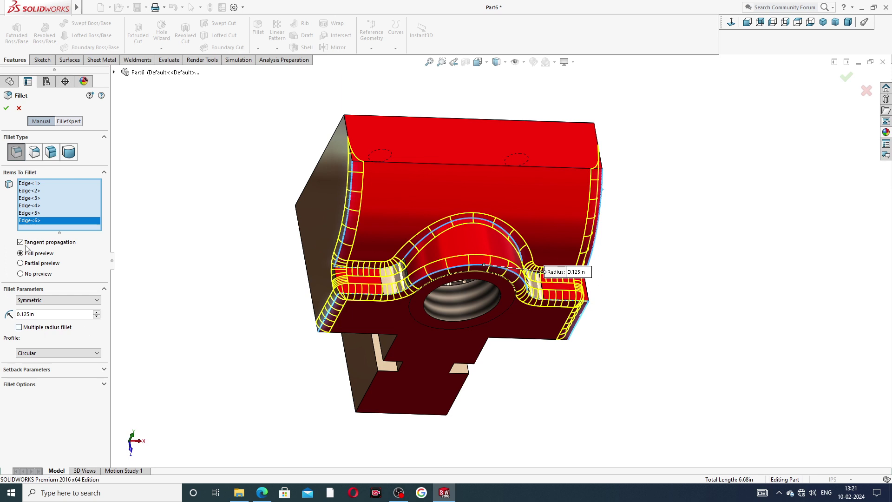
left_click(6, 108)
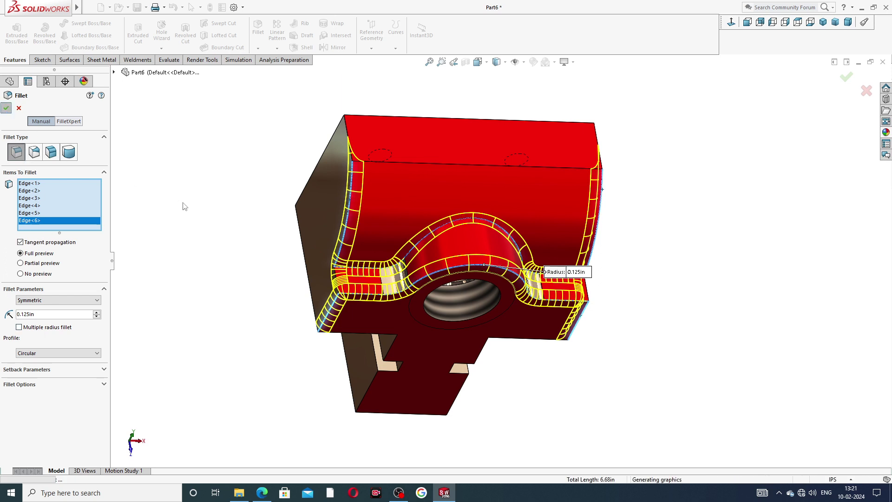
key("Return")
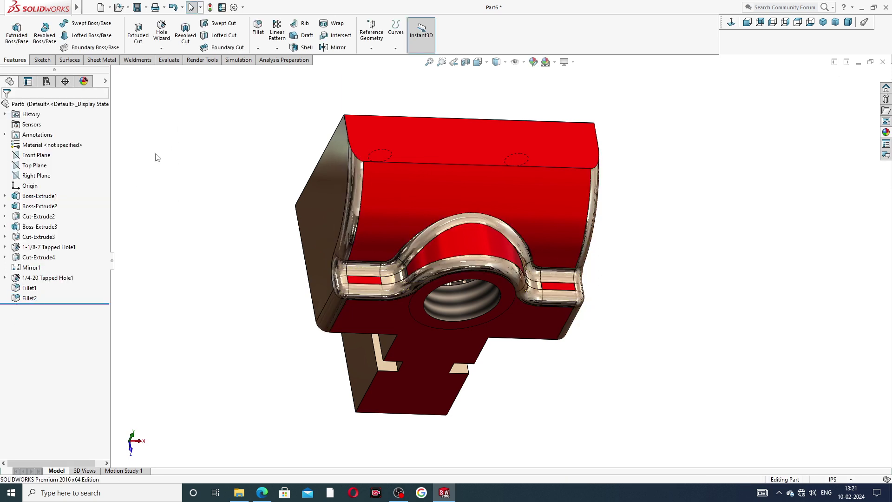
Step: Apply the candy apple red appearance to the fillets, then cancel a save attempt
left_click(33, 288)
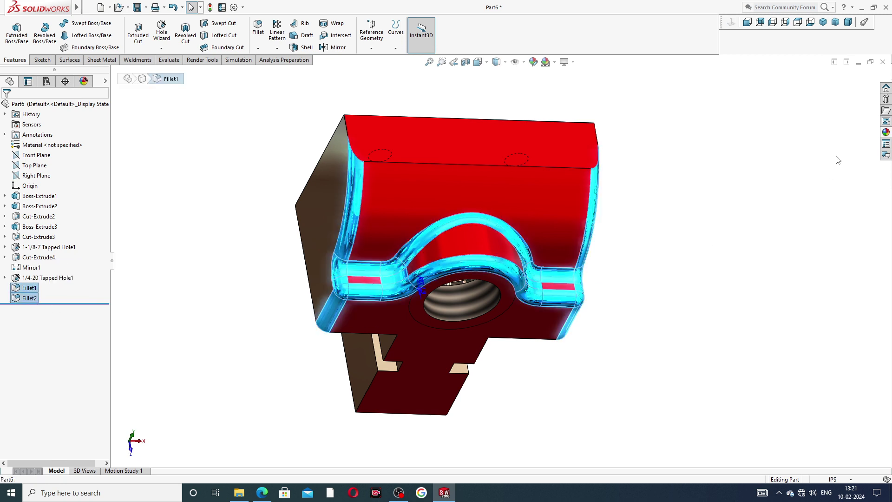
left_click(886, 133)
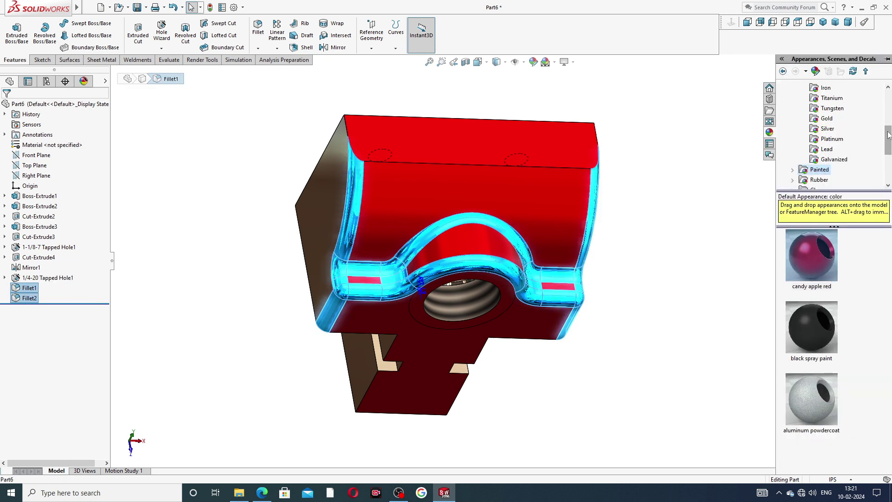
left_click(810, 261)
mouse_move(700, 219)
middle_mouse_down()
mouse_move(617, 181)
mouse_move(642, 229)
mouse_move(645, 221)
mouse_move(553, 196)
mouse_move(643, 155)
middle_mouse_up()
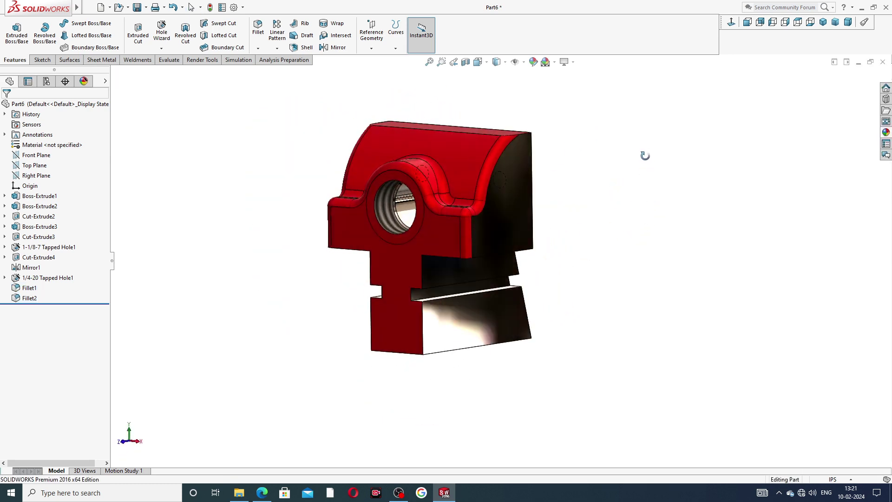
key("ctrl+s")
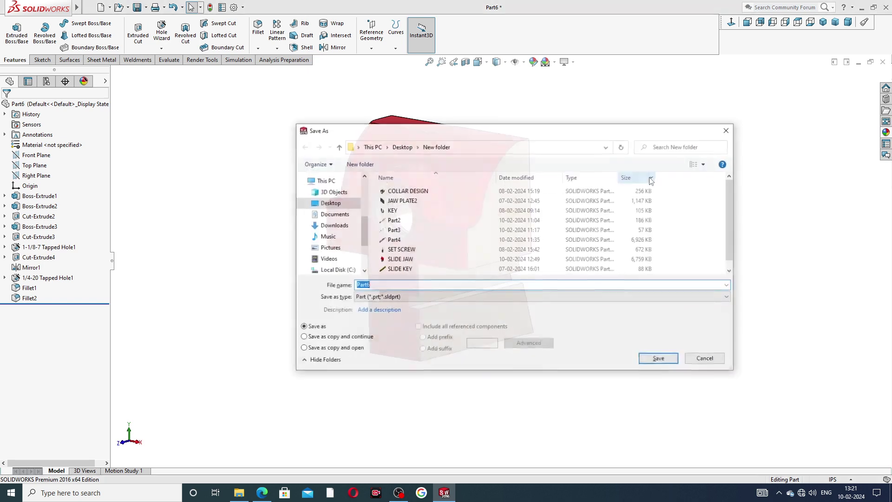
left_click(727, 131)
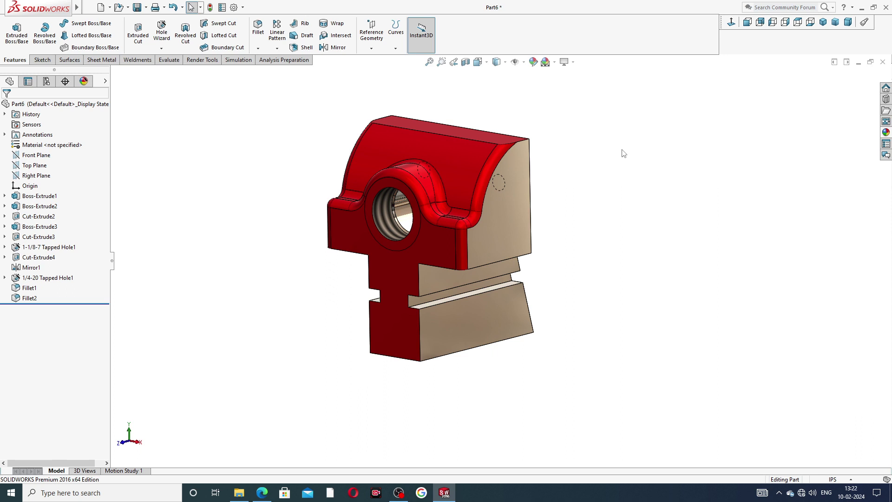
Step: Select Boss-Extrude1's central underside face, view it from Bottom, and start Hole Wizard
middle_click_drag(604, 180, 528, 113)
middle_click_drag(555, 232, 491, 167)
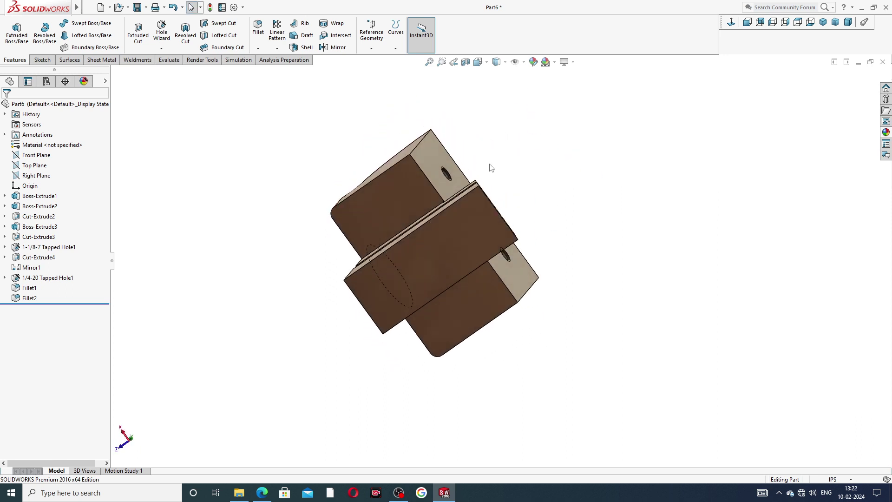
left_click(444, 246)
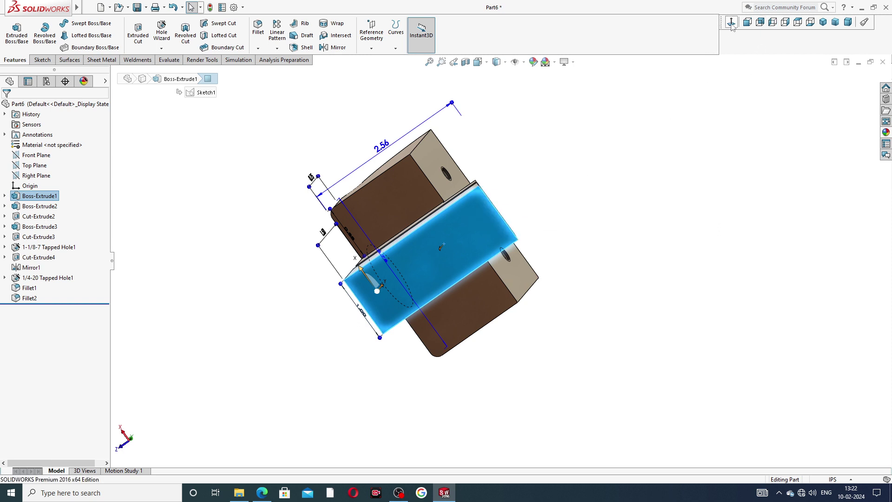
left_click(810, 21)
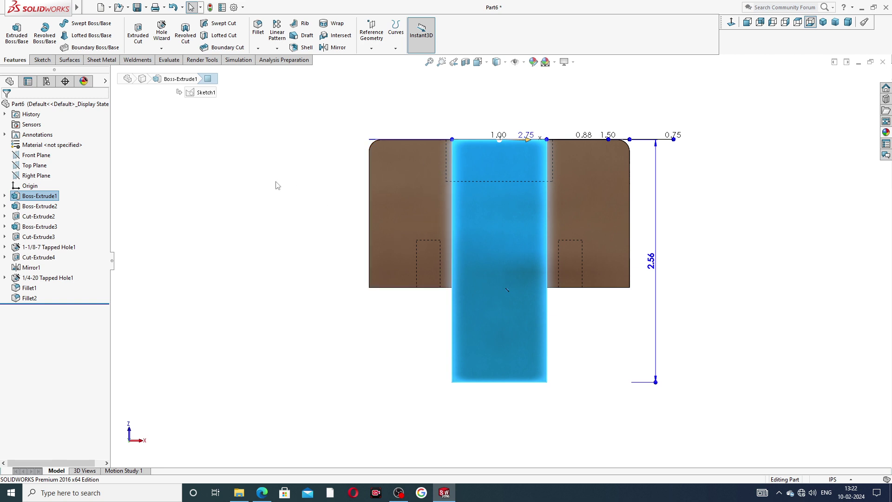
left_click(161, 29)
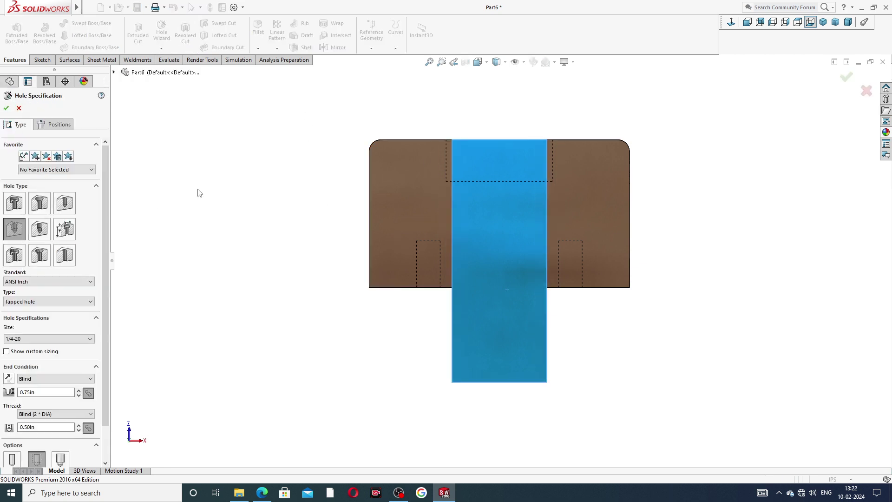
Step: Make the new hole a plain drilled hole with the #25 drill size
left_click(65, 203)
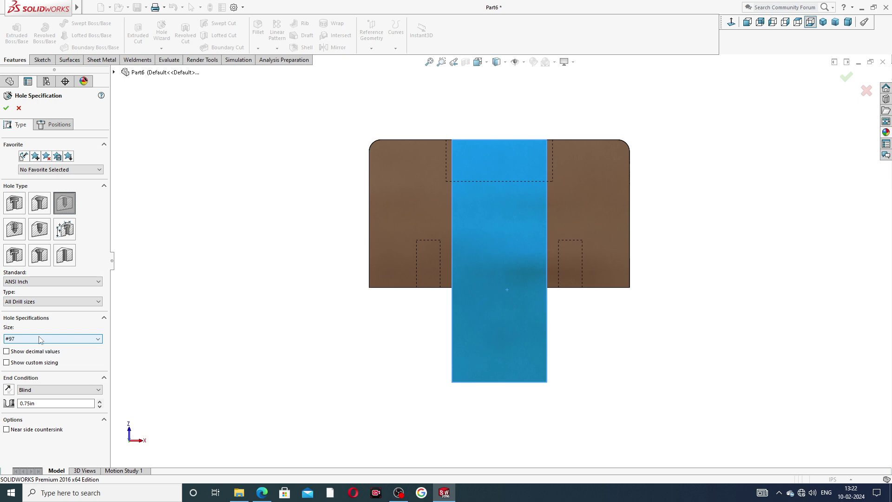
left_click(40, 340)
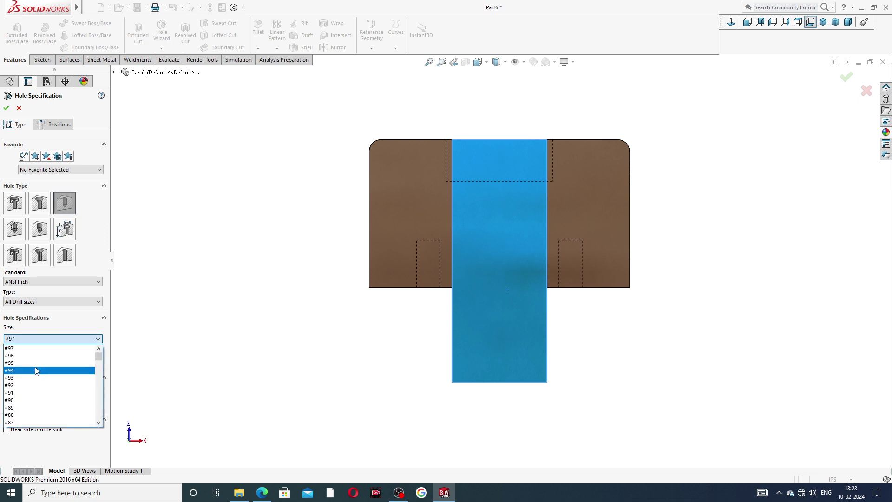
scroll(37, 372, "down", 2)
scroll(37, 371, "down", 3)
scroll(37, 371, "down", 2)
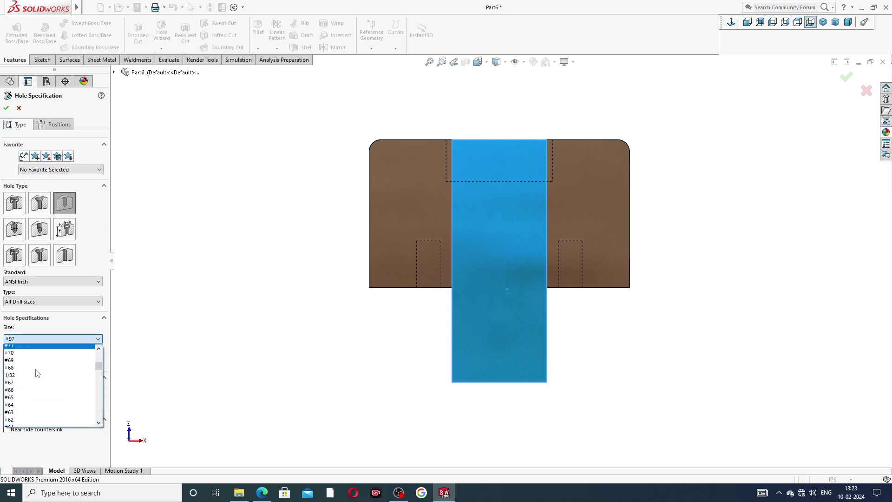
scroll(37, 373, "down", 3)
scroll(38, 373, "down", 2)
scroll(38, 373, "down", 1)
scroll(37, 373, "down", 2)
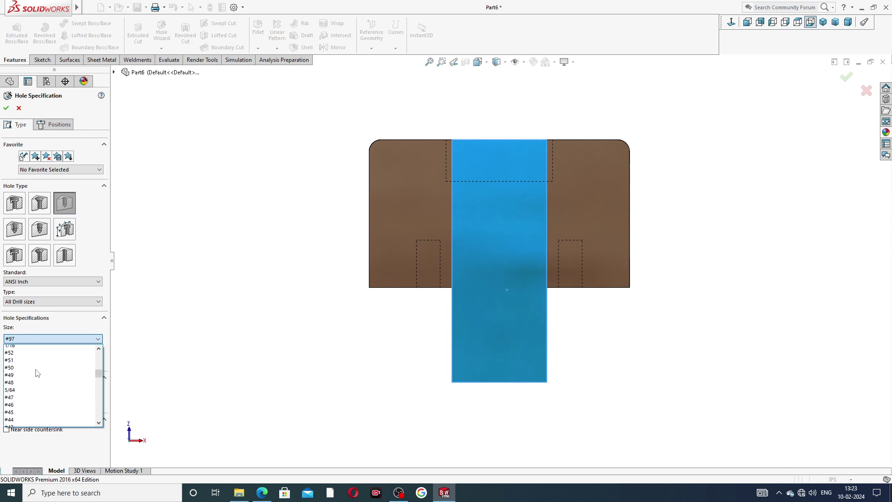
scroll(38, 373, "down", 1)
scroll(38, 373, "down", 1)
scroll(36, 371, "down", 2)
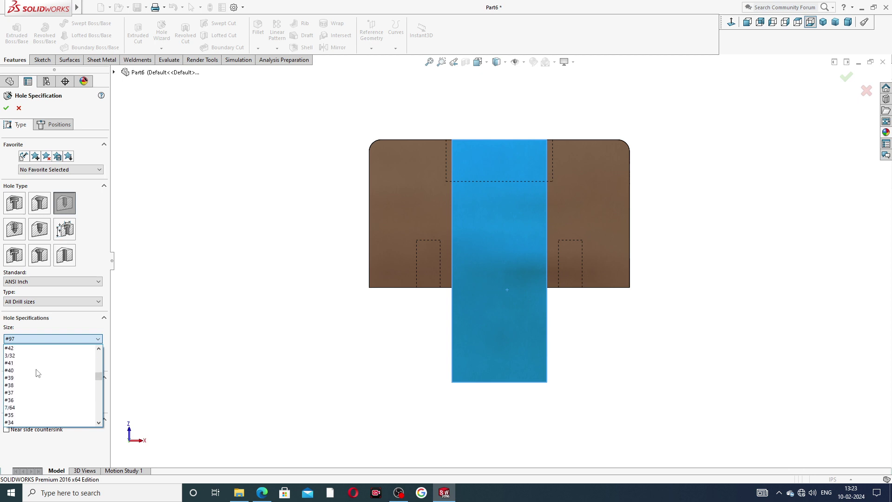
scroll(32, 390, "down", 1)
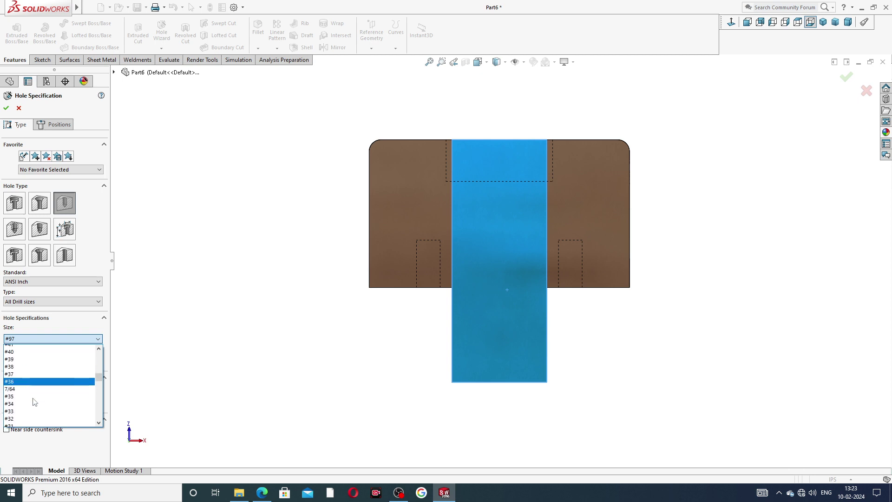
scroll(31, 395, "down", 1)
scroll(32, 398, "down", 2)
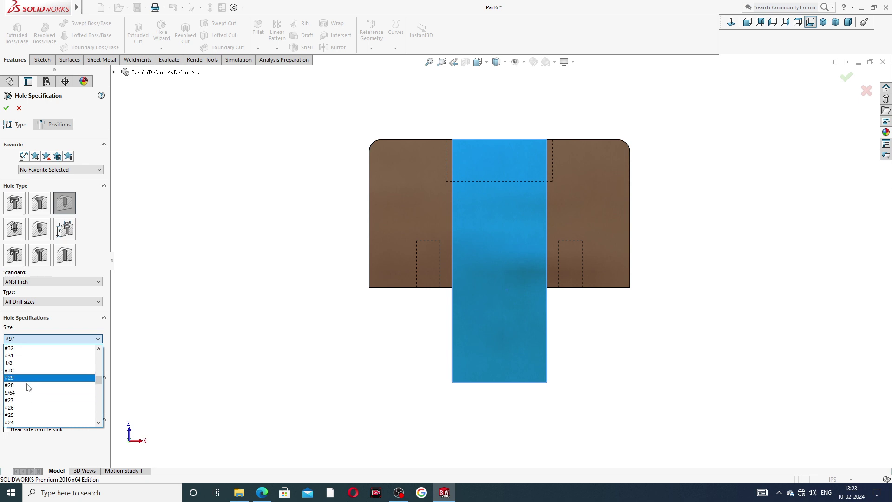
left_click(26, 415)
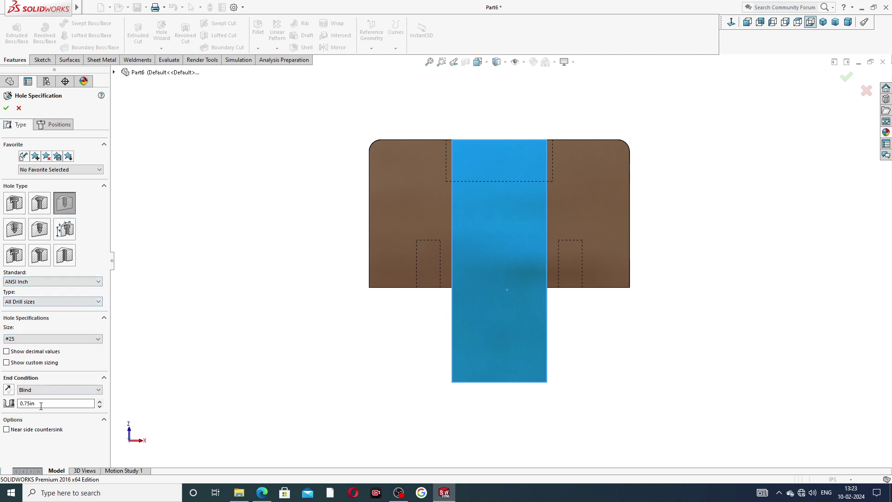
Step: Set the hole's blind depth to 1.062 in
left_click_drag(41, 405, 2, 402)
type("1.06")
key("Return")
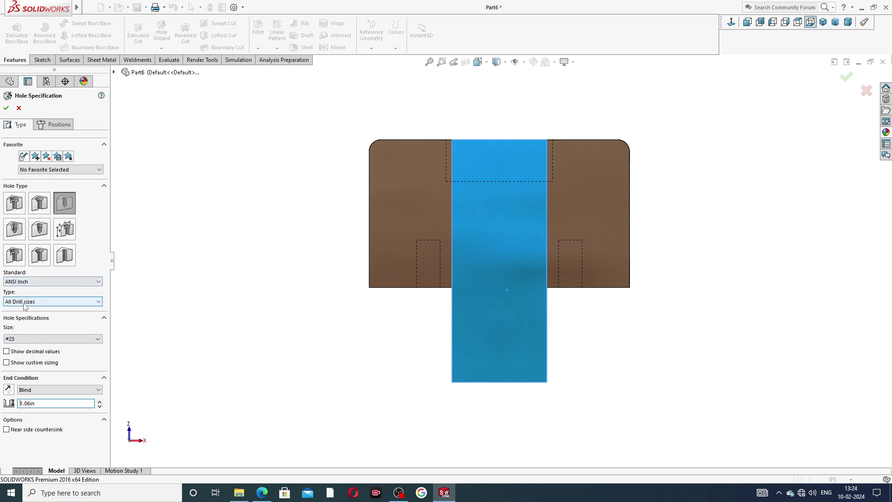
Step: Place the hole centre point on the part's central strip
left_click(53, 125)
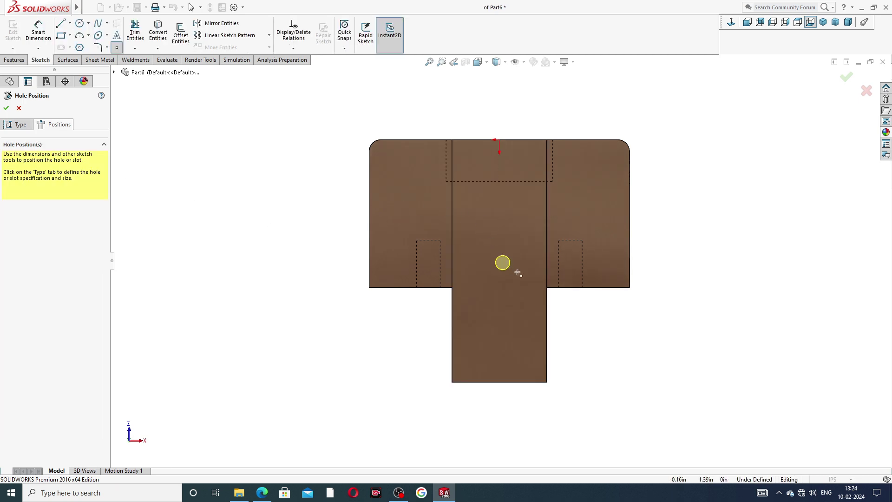
left_click(532, 252)
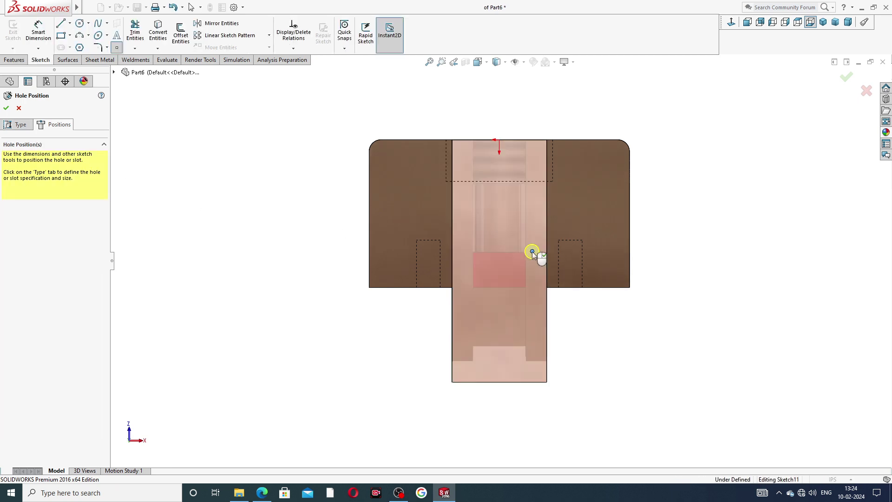
right_click(295, 112)
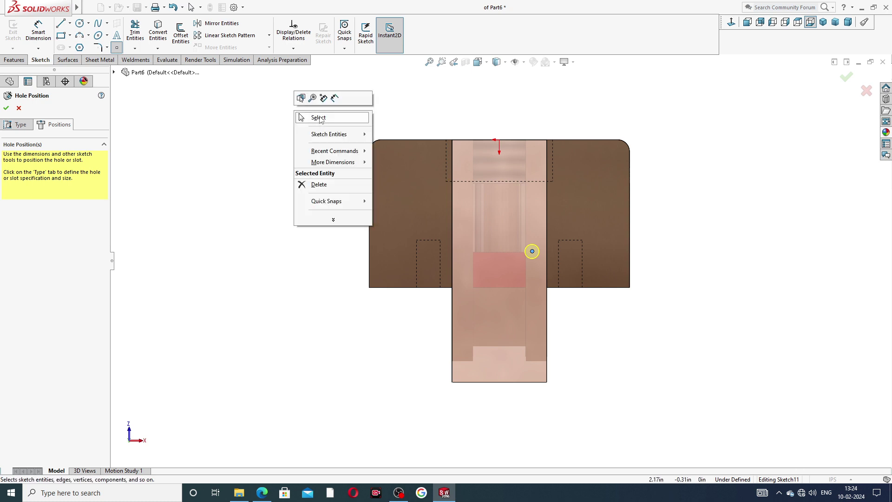
left_click(70, 23)
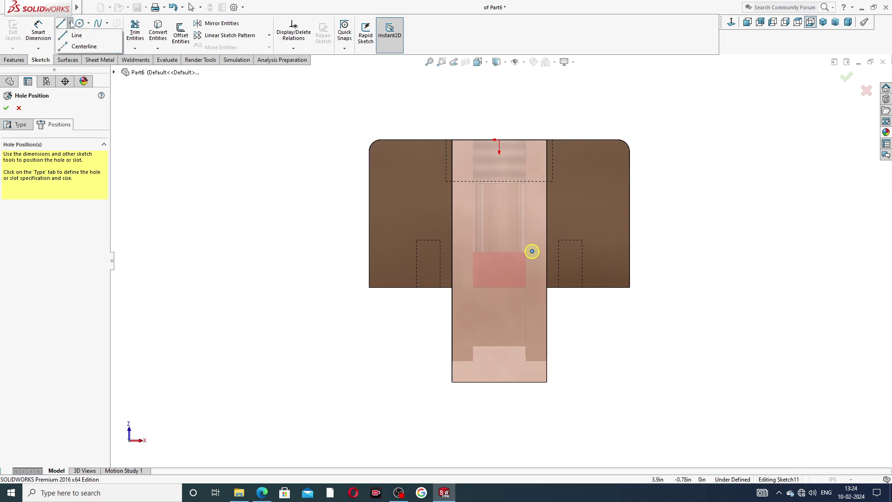
Step: Draw a vertical centerline down from the top-edge midpoint
left_click(82, 46)
left_click(499, 141)
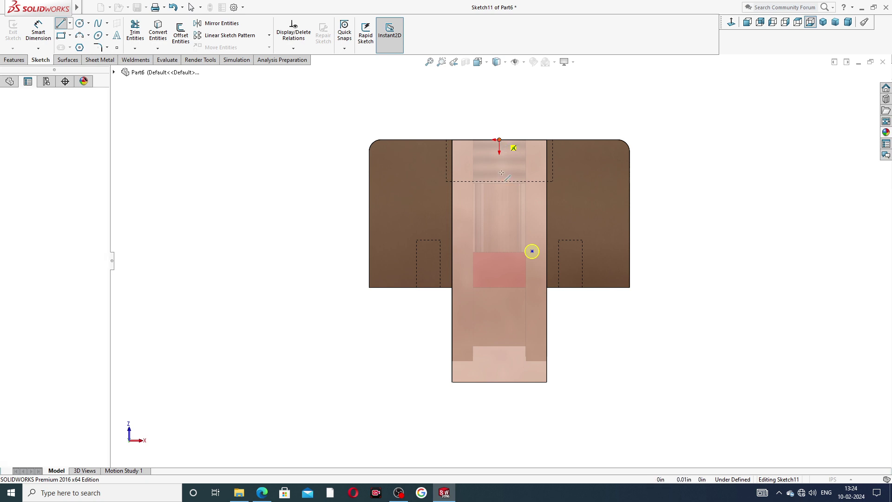
left_click(499, 278)
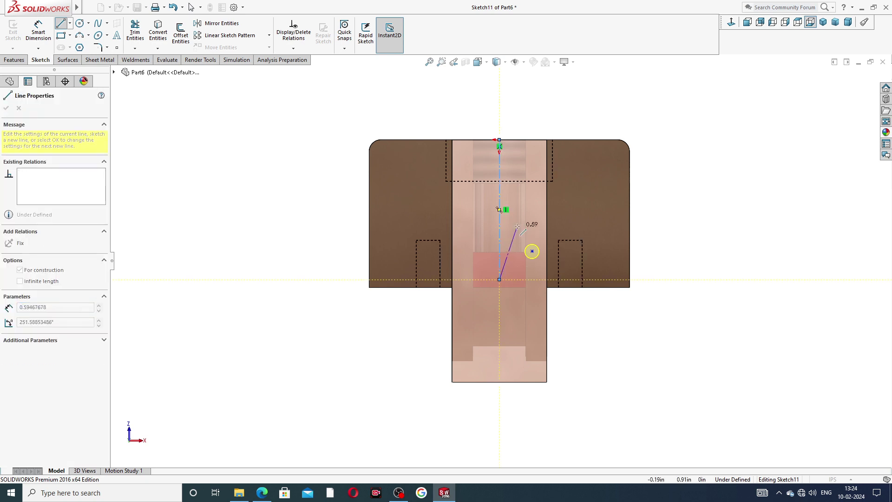
right_click(509, 195)
left_click(528, 226)
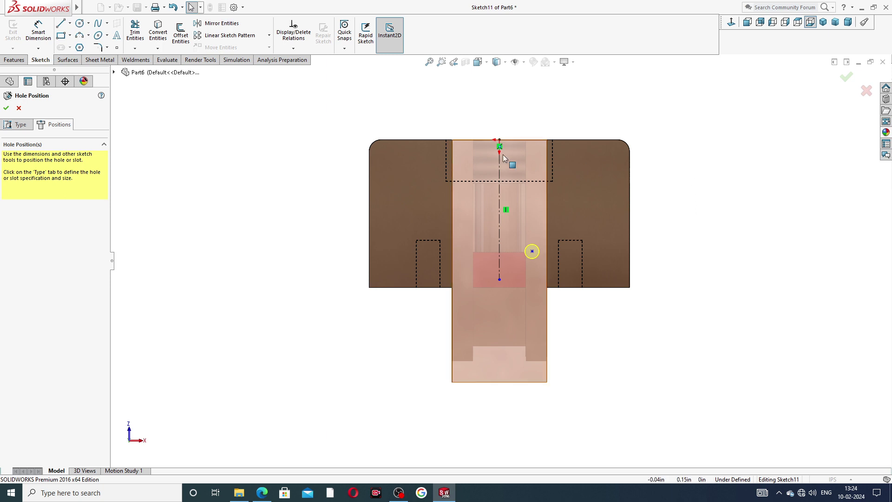
Step: Dimension the hole point 1.19 in below the top edge
left_click(39, 32)
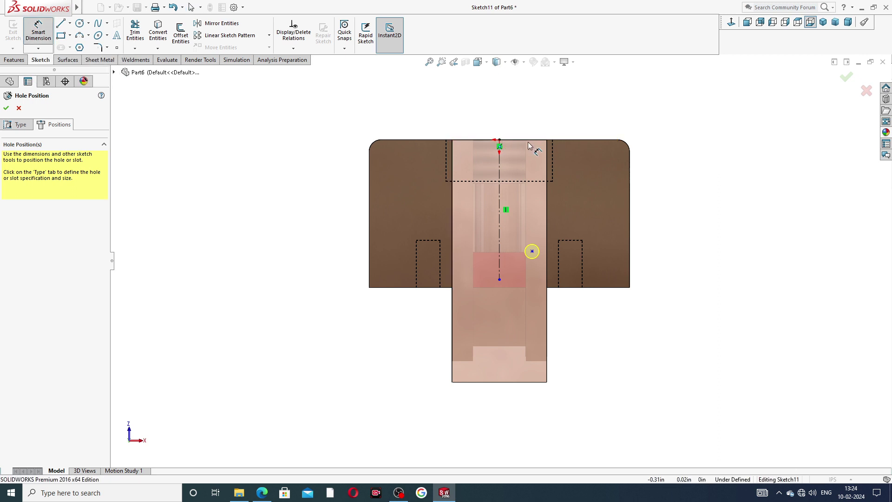
left_click(532, 252)
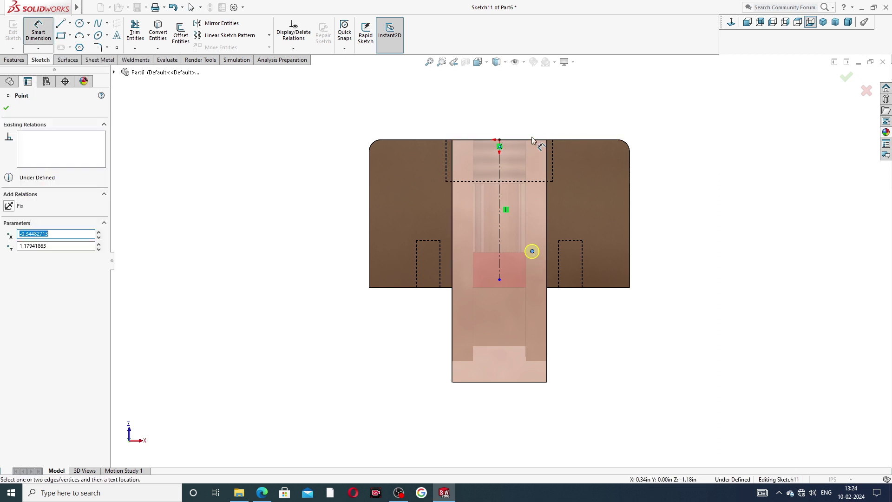
left_click(502, 139)
left_click(669, 213)
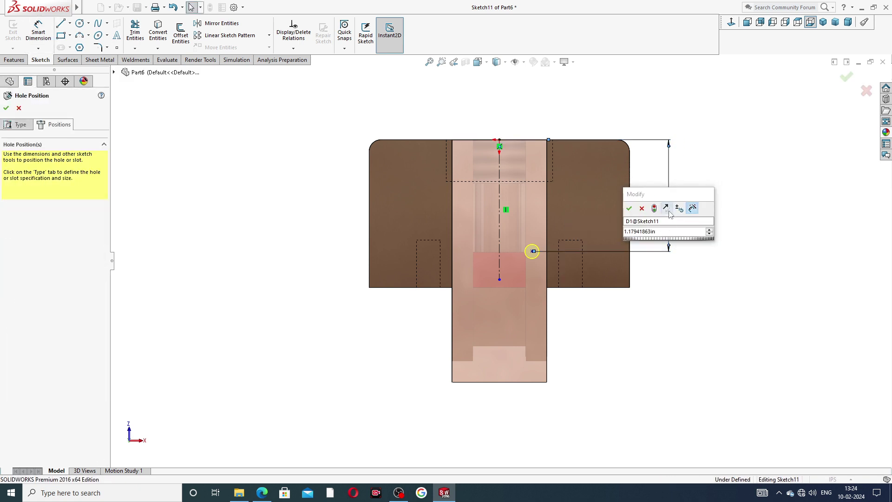
key("Return")
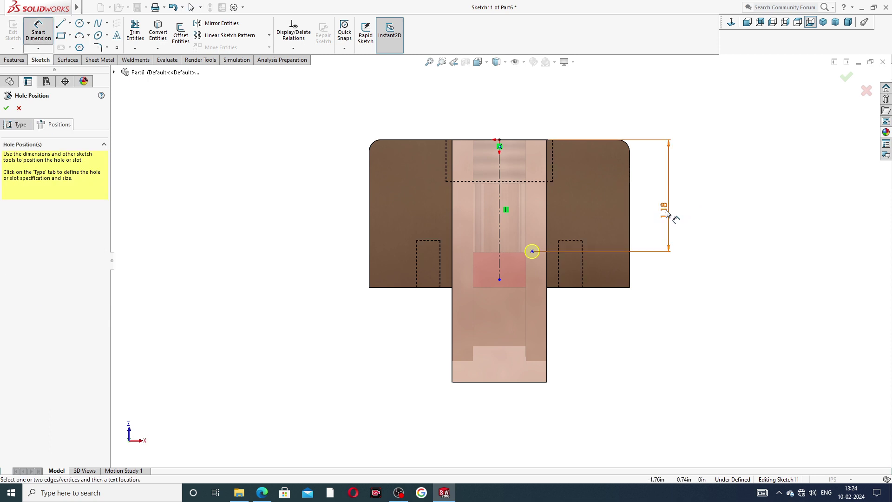
double_click(664, 210)
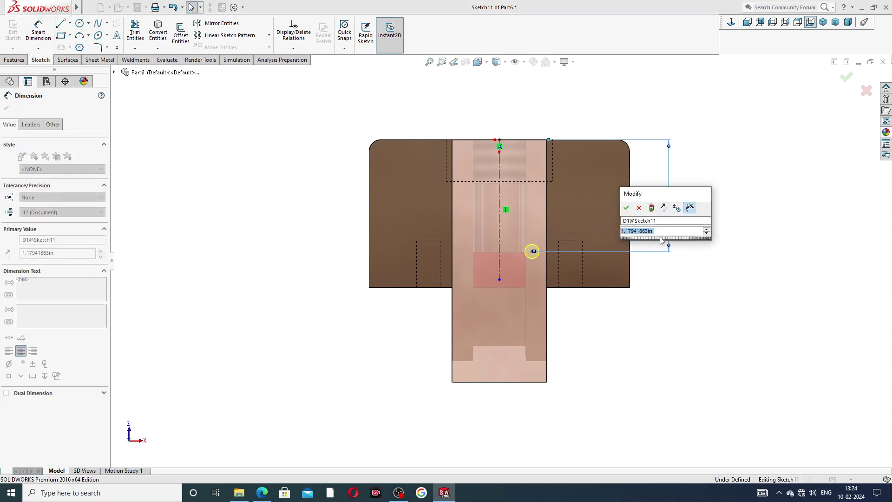
type("1.")
type("19")
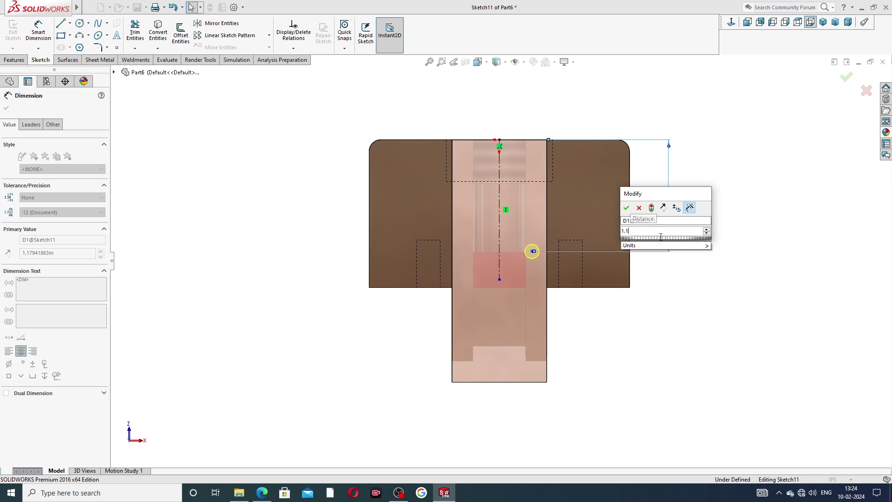
key("Return")
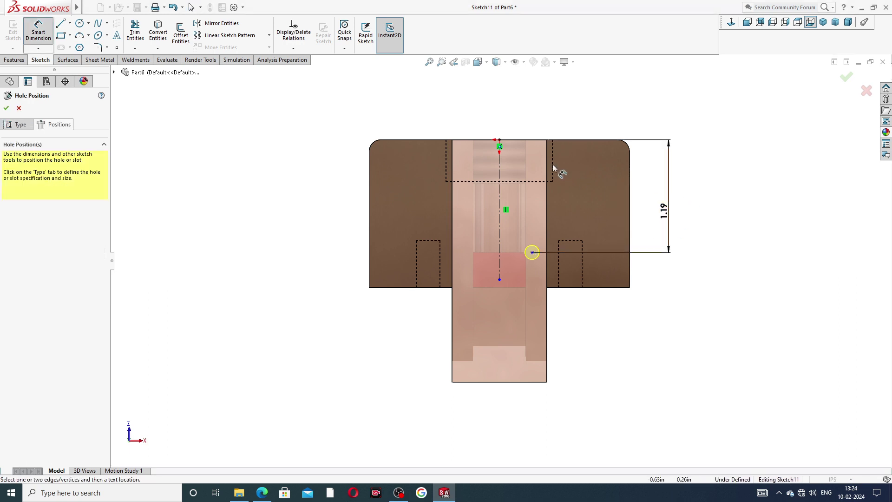
Step: Dimension the hole point 0.31 in from the centerline
left_click(532, 252)
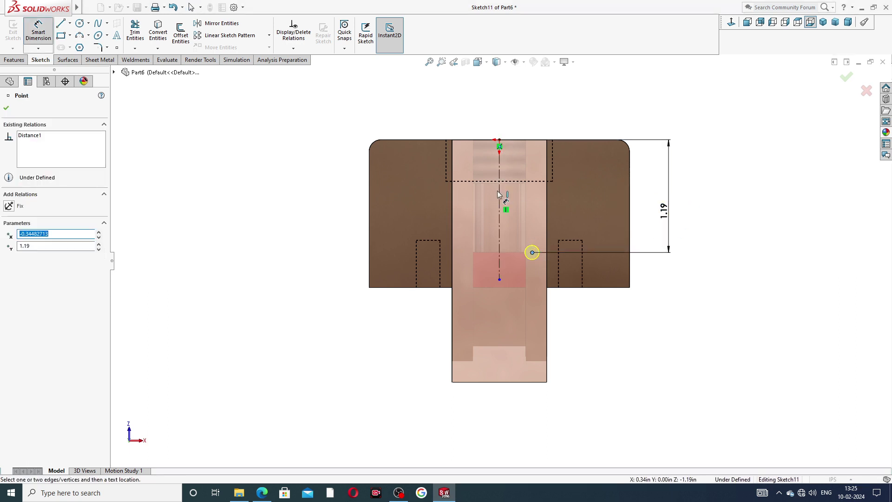
left_click(500, 200)
left_click(519, 121)
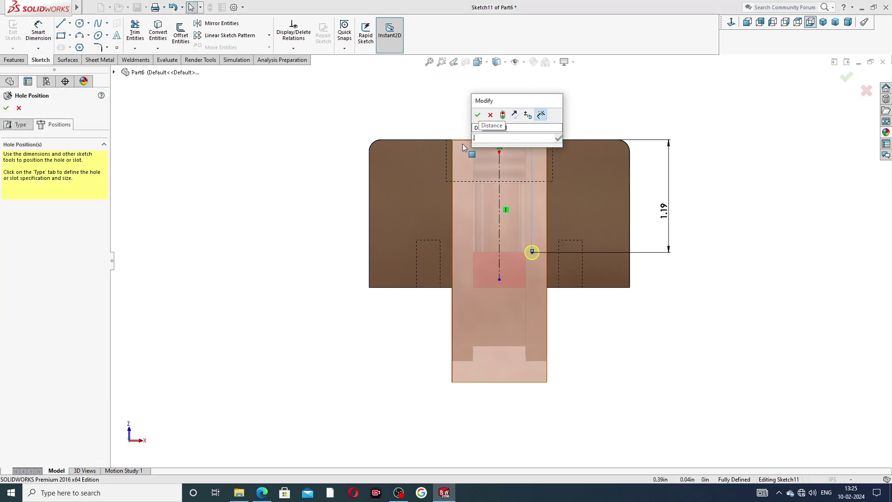
type("3")
key("Return")
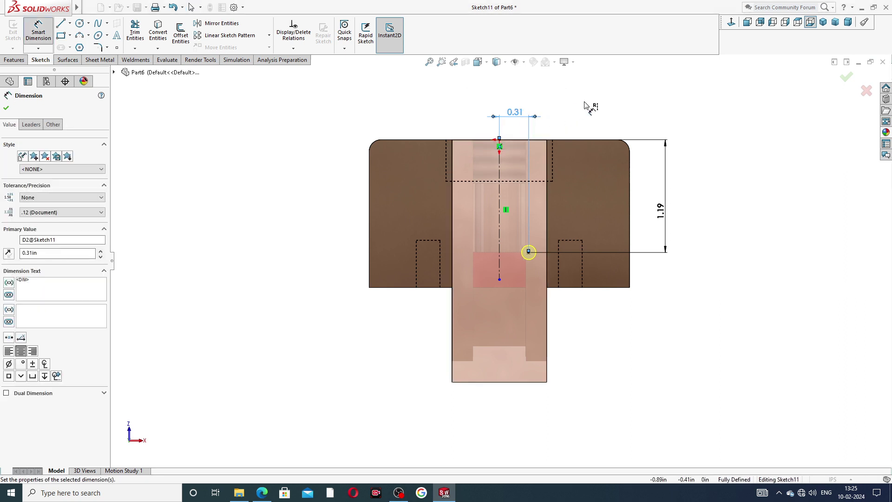
left_click(585, 106)
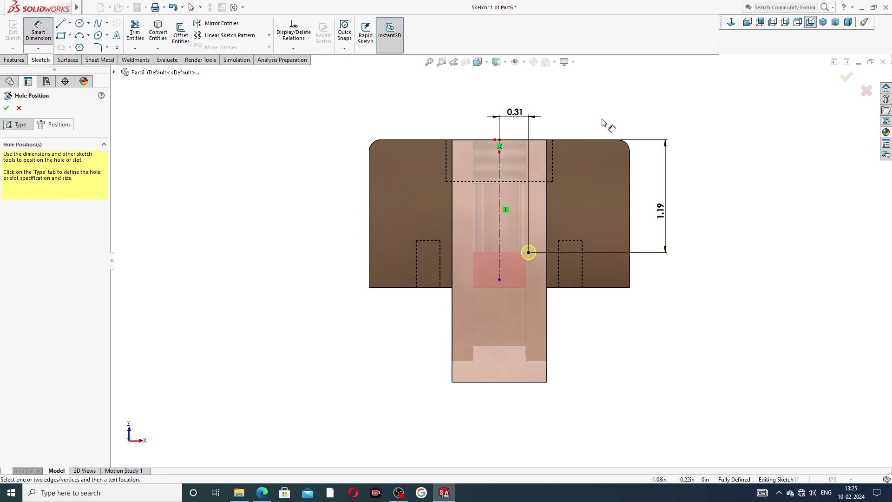
right_click(601, 122)
left_click(618, 147)
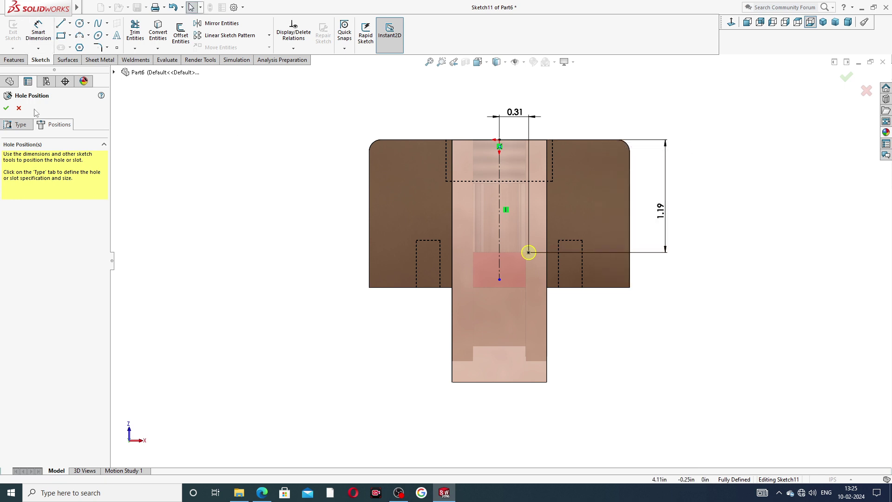
Step: Create the #25 (0.1495) diameter hole and inspect it in 3-D
left_click(6, 108)
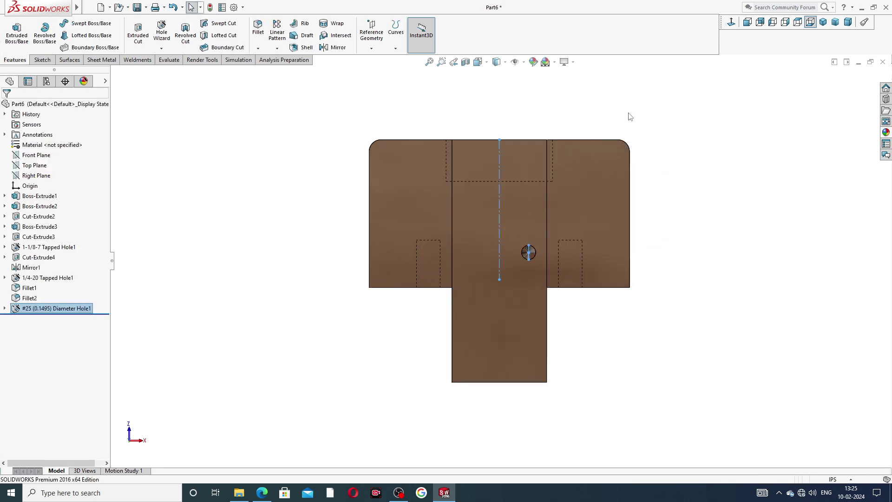
left_click(637, 127)
mouse_move(559, 241)
middle_mouse_down()
mouse_move(467, 237)
mouse_move(461, 256)
mouse_move(493, 251)
middle_mouse_up()
scroll(461, 256, "down", 2)
scroll(461, 256, "down", 2)
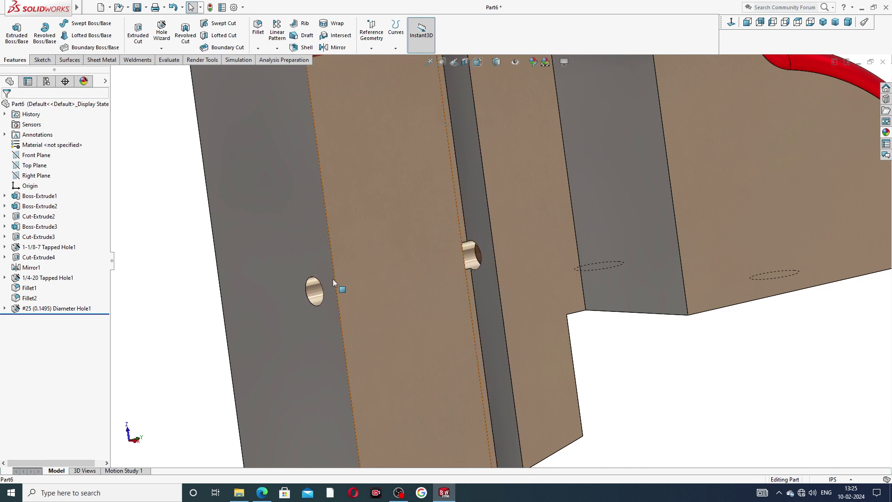
left_click(311, 289)
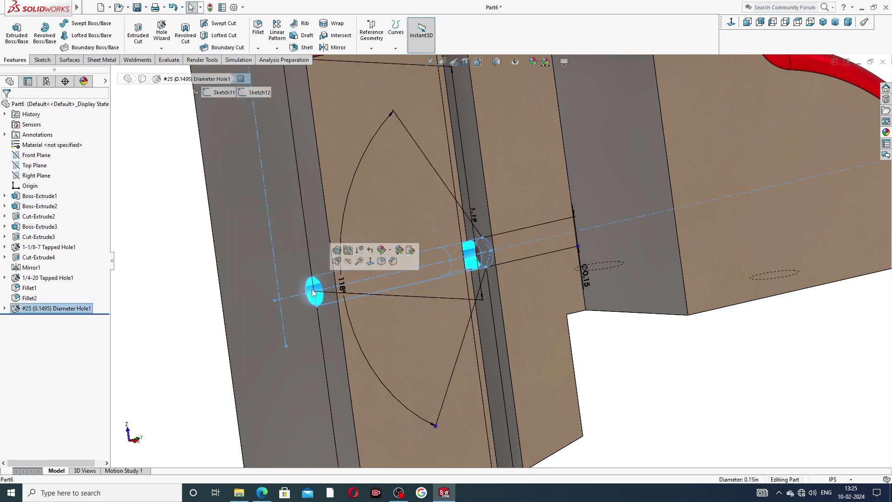
left_click(606, 347)
Step: View the part's front face straight on with Normal To
scroll(438, 219, "up", 5)
mouse_move(437, 217)
middle_mouse_down()
mouse_move(520, 185)
mouse_move(533, 190)
middle_mouse_up()
left_click(534, 190)
left_click(731, 23)
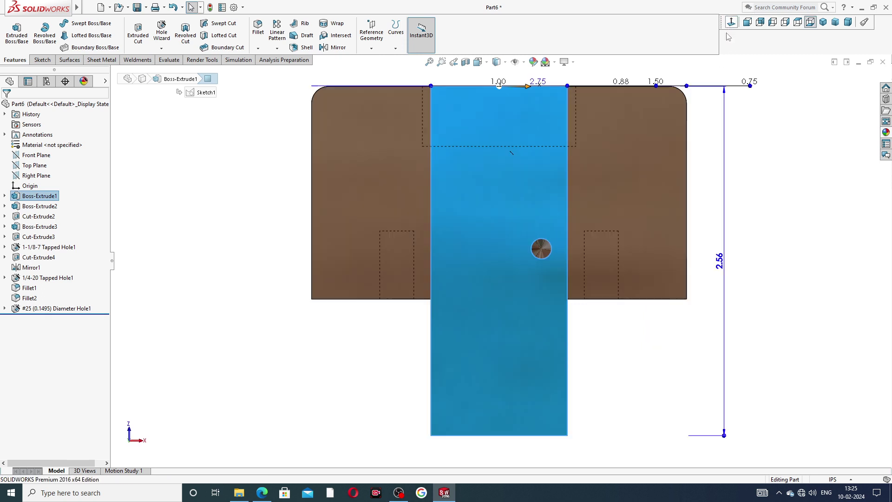
Step: Start a new Hole Wizard hole as a Straight Tap of the Tapped hole type
left_click(161, 37)
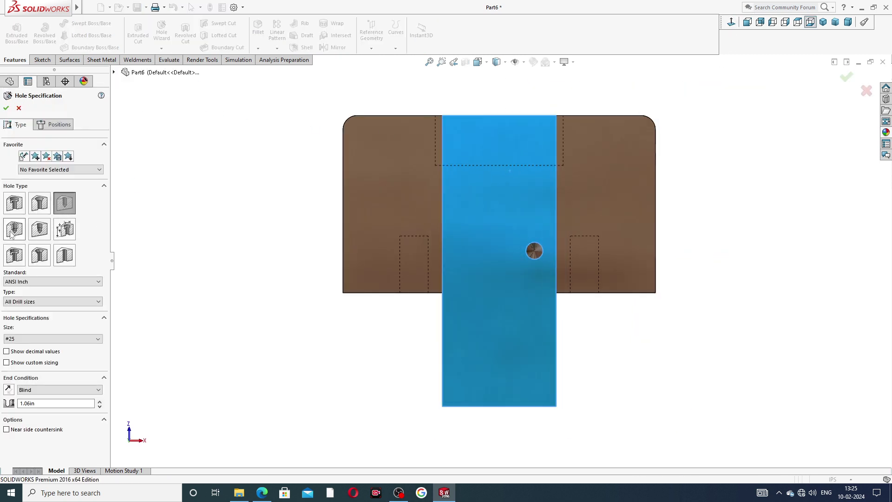
left_click(11, 233)
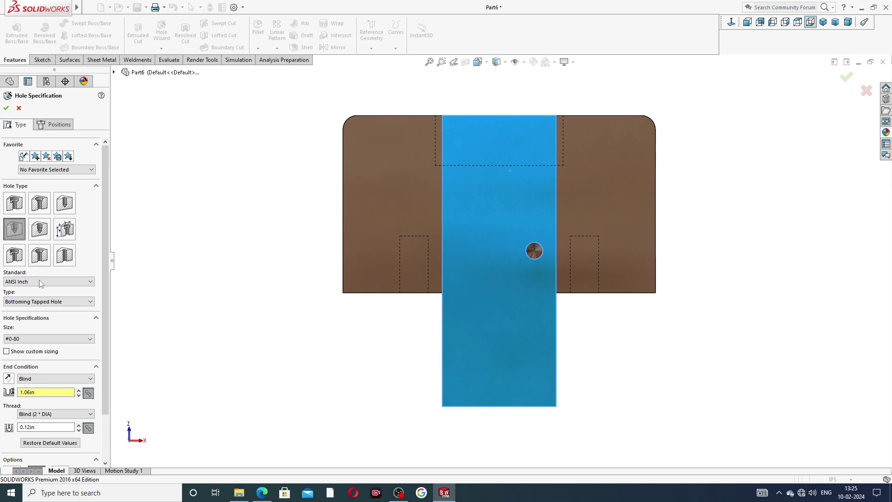
left_click(47, 302)
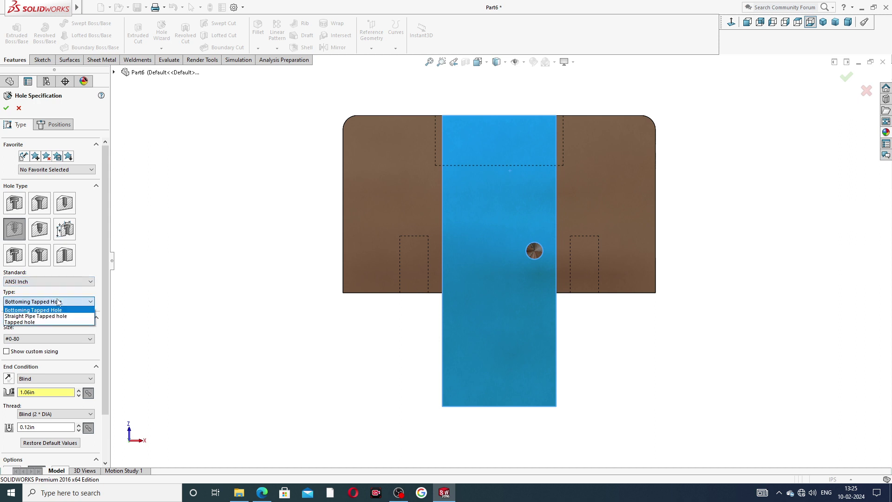
left_click(46, 323)
scroll(104, 296, "down", 1)
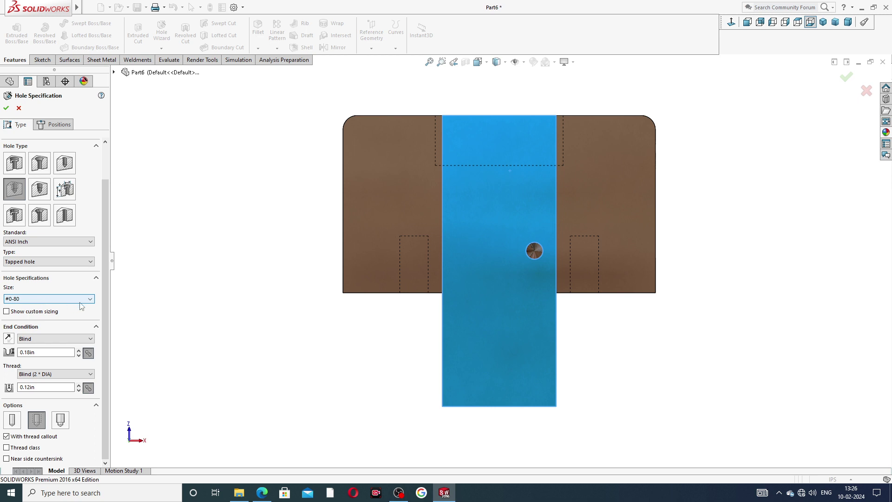
Step: Set the tapped hole size to 1/4-20 and move to positioning
left_click(52, 299)
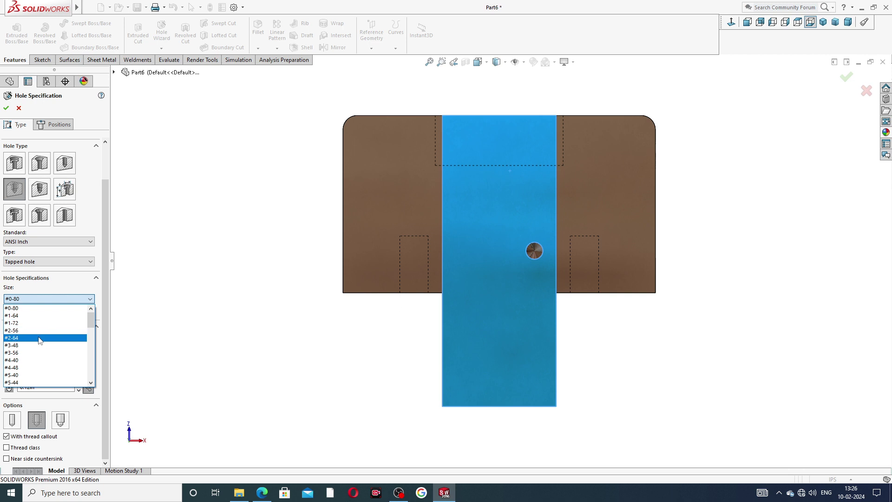
scroll(39, 337, "down", 4)
scroll(39, 340, "down", 2)
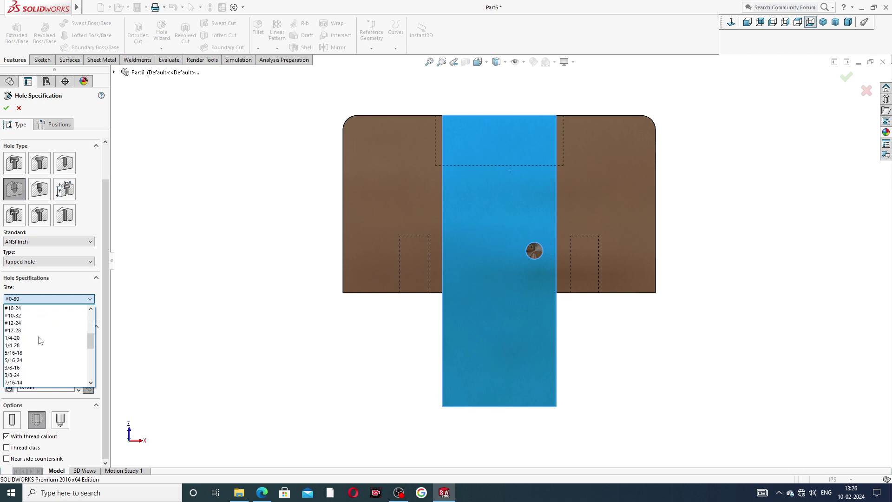
left_click(38, 340)
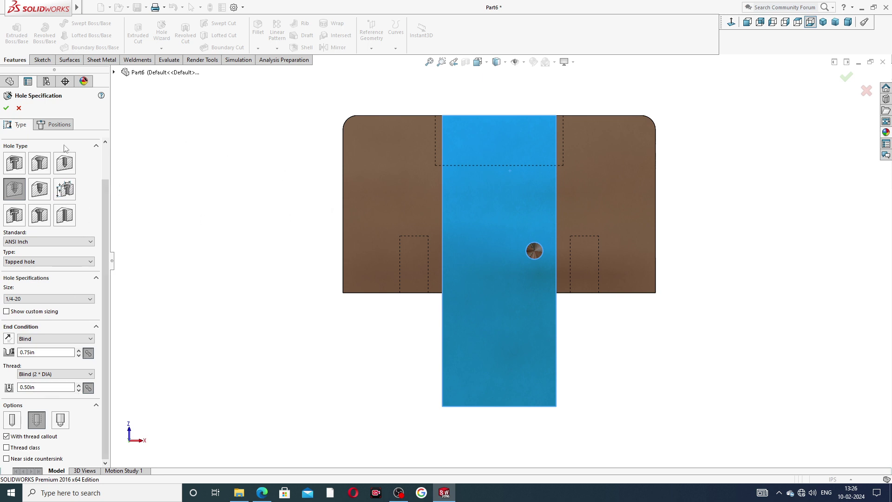
left_click(59, 125)
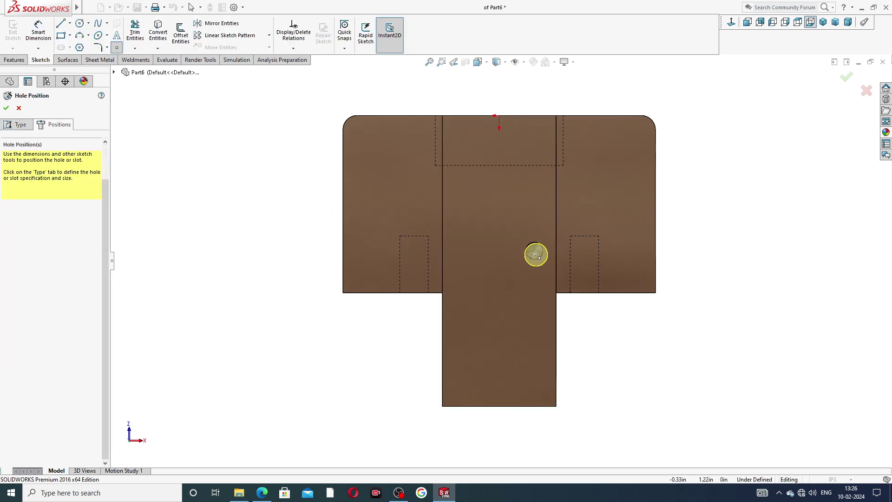
Step: Place the 1/4-20 tapped hole at the existing hole's centre and create it
scroll(535, 254, "down", 4)
scroll(536, 254, "down", 3)
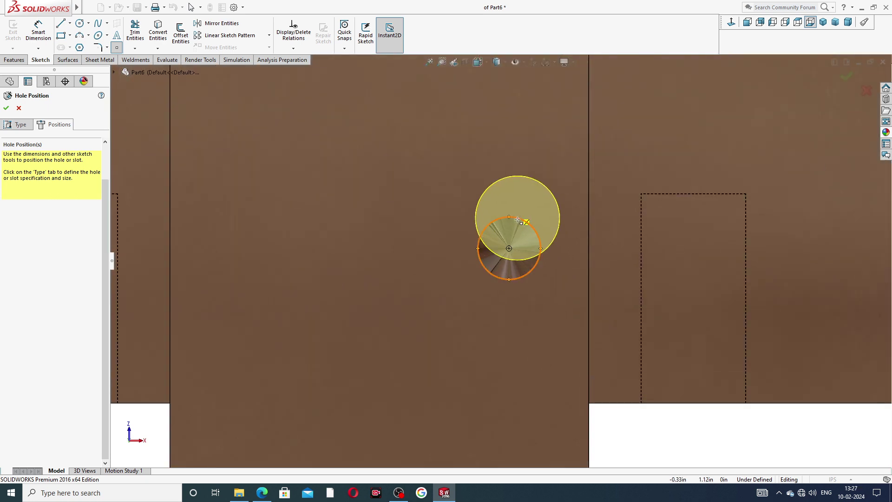
left_click(509, 248)
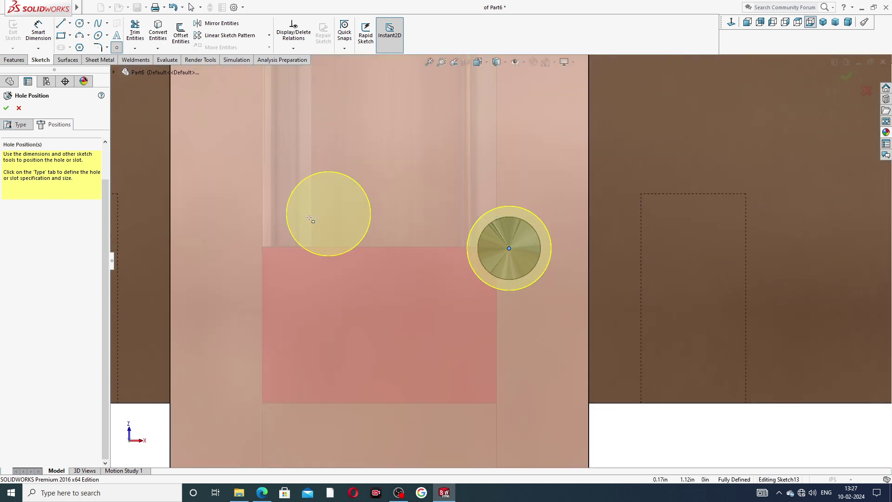
left_click(6, 107)
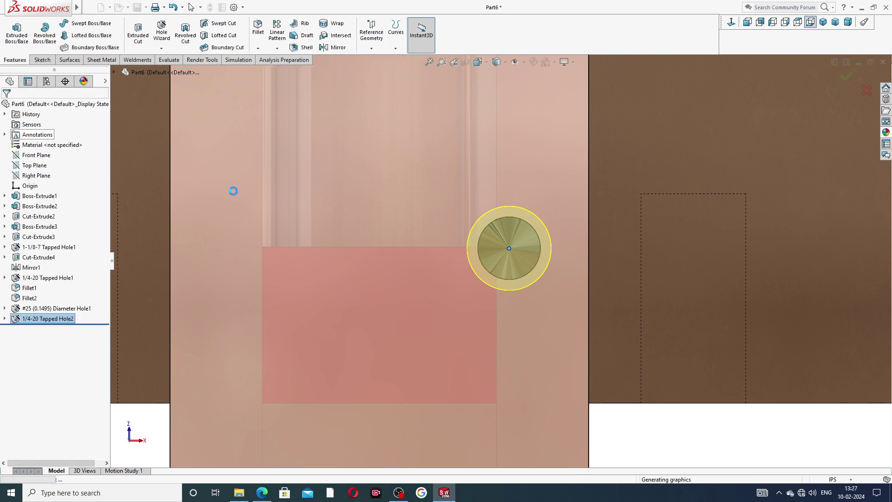
Step: Look straight at the centre strip's front face and start a new hole there
key("f")
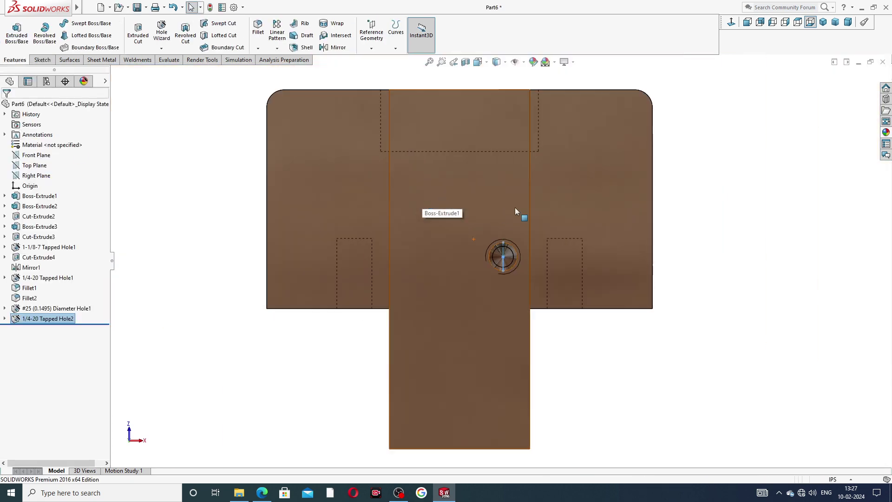
middle_click_drag(515, 207, 439, 230)
scroll(440, 231, "down", 5)
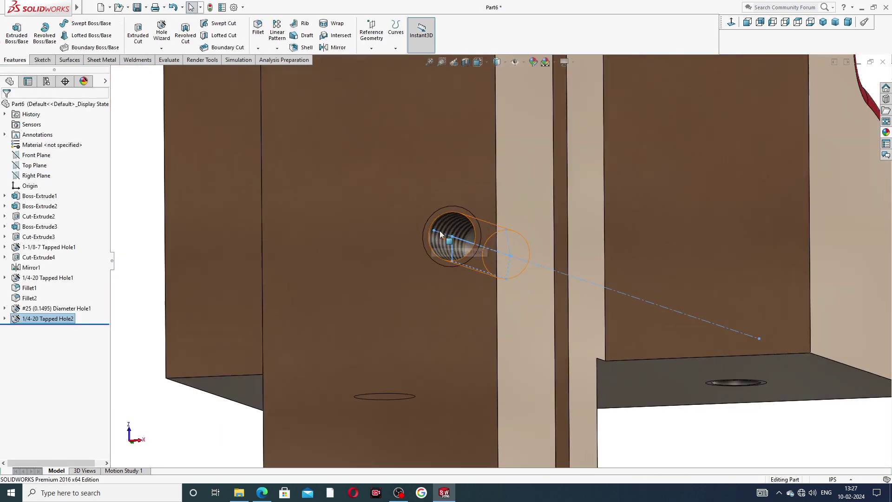
left_click(453, 171)
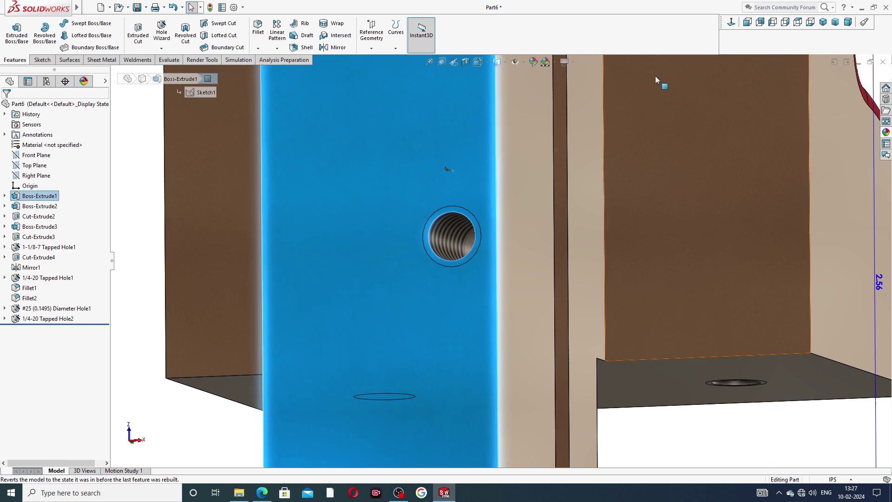
left_click(811, 22)
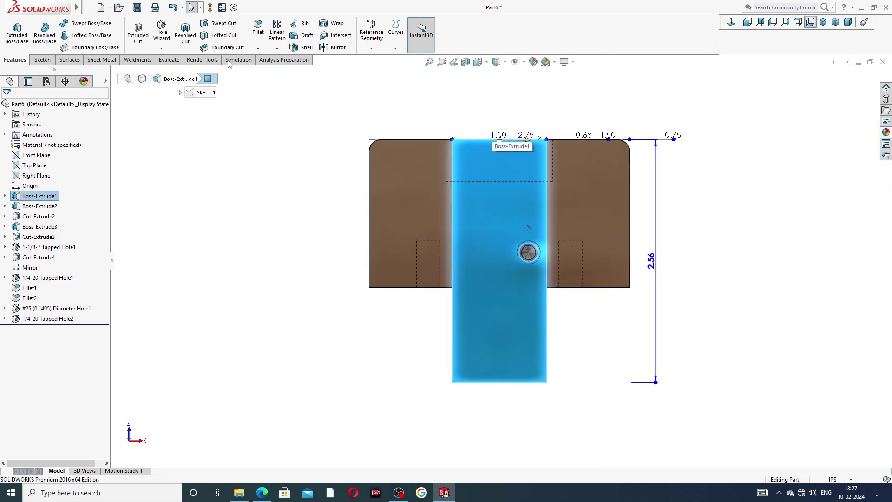
left_click(162, 31)
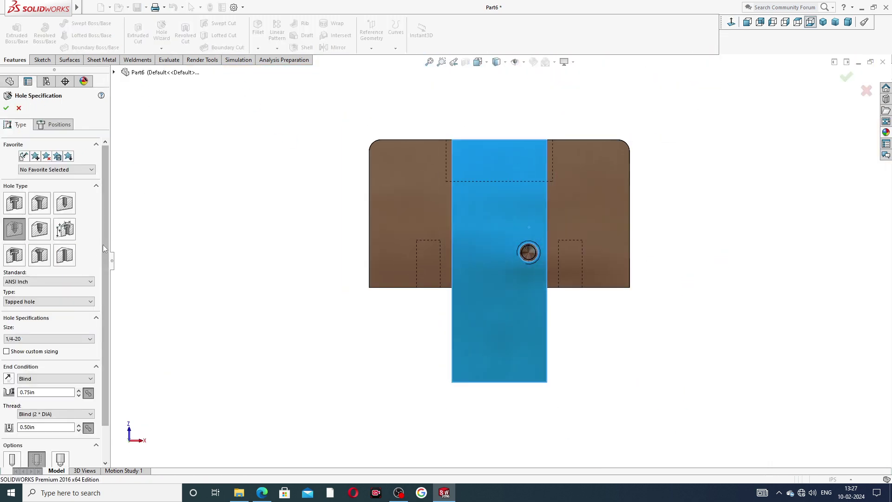
Step: Make the new hole a plain drilled hole with the 7/32 drill size
left_click(63, 205)
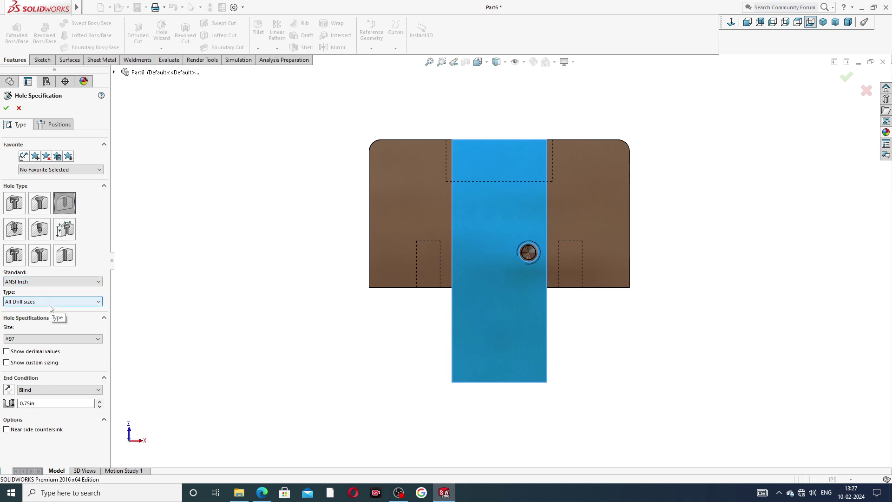
left_click(48, 340)
scroll(52, 375, "down", 2)
scroll(54, 375, "down", 3)
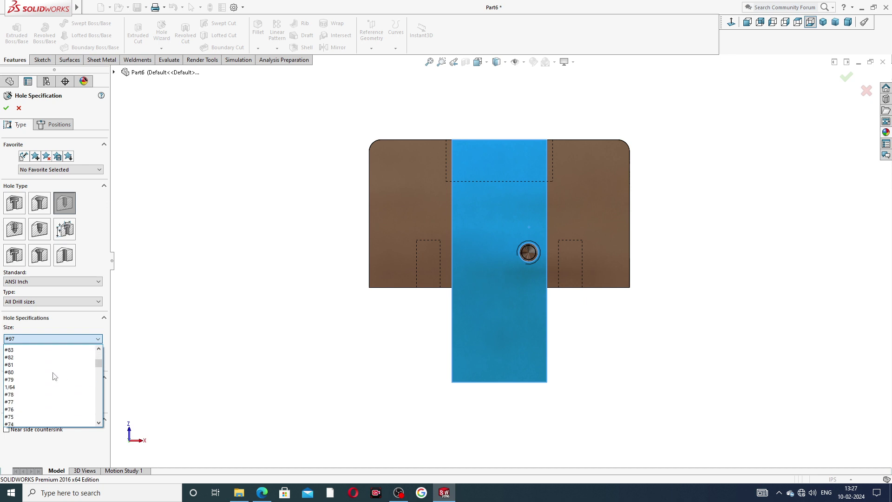
scroll(54, 377, "down", 2)
scroll(54, 375, "down", 2)
scroll(51, 374, "down", 1)
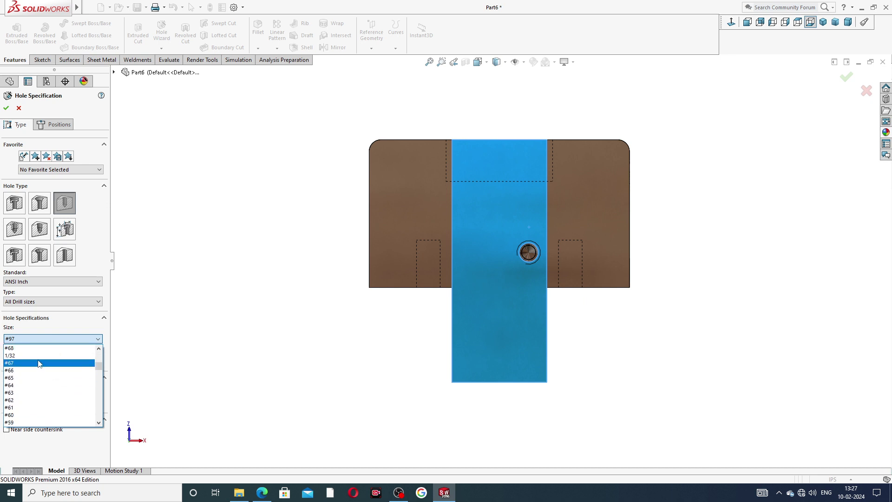
scroll(37, 371, "down", 2)
scroll(38, 375, "down", 2)
scroll(38, 376, "down", 2)
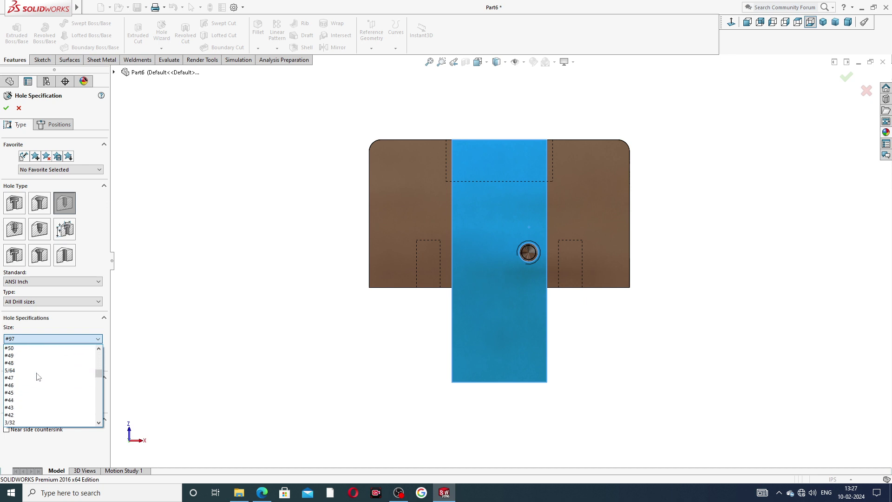
scroll(38, 376, "down", 1)
scroll(38, 377, "down", 2)
scroll(39, 377, "down", 2)
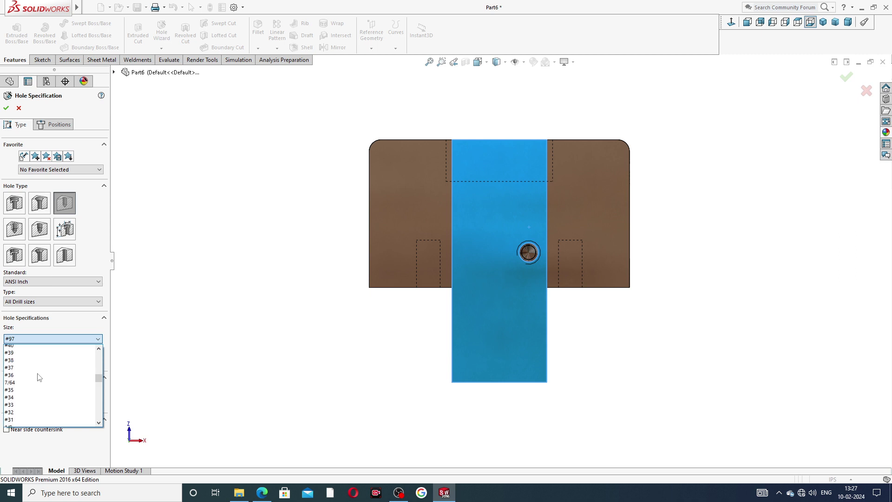
scroll(39, 390, "down", 1)
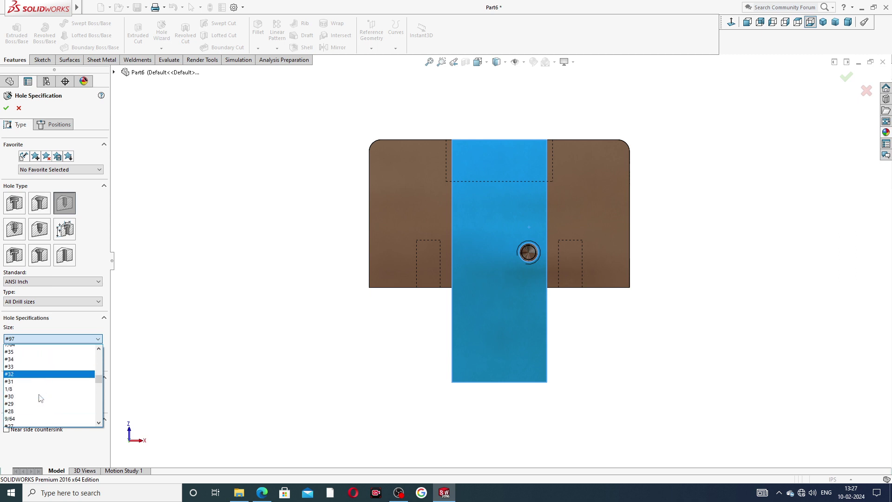
scroll(39, 386, "down", 1)
scroll(39, 376, "down", 1)
scroll(39, 376, "down", 1)
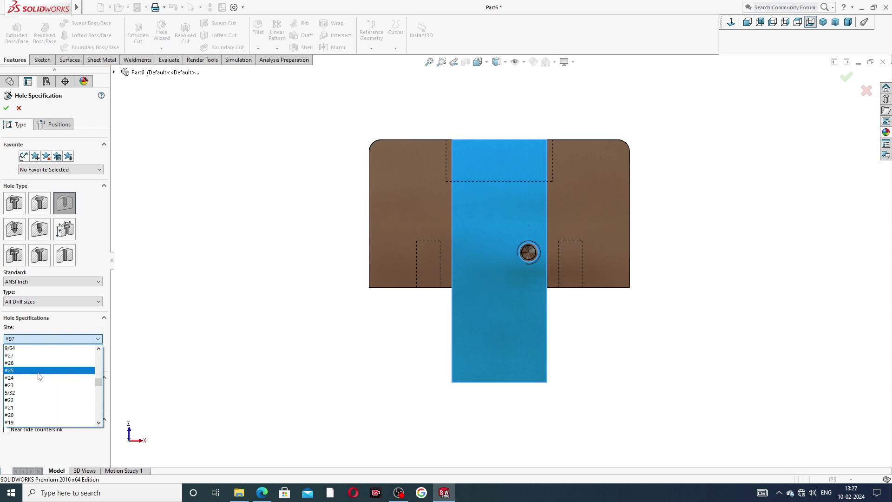
scroll(39, 392, "down", 1)
scroll(39, 385, "down", 1)
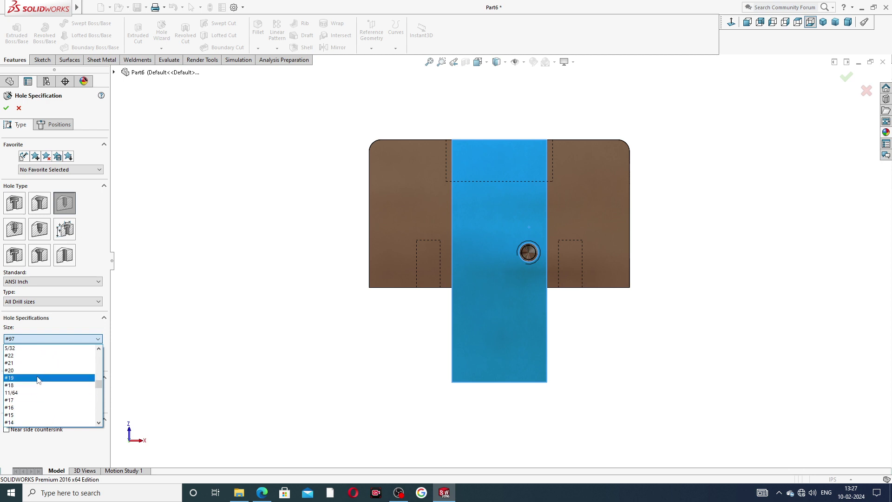
scroll(39, 380, "down", 1)
scroll(39, 380, "down", 1)
scroll(39, 380, "down", 1)
scroll(39, 380, "down", 2)
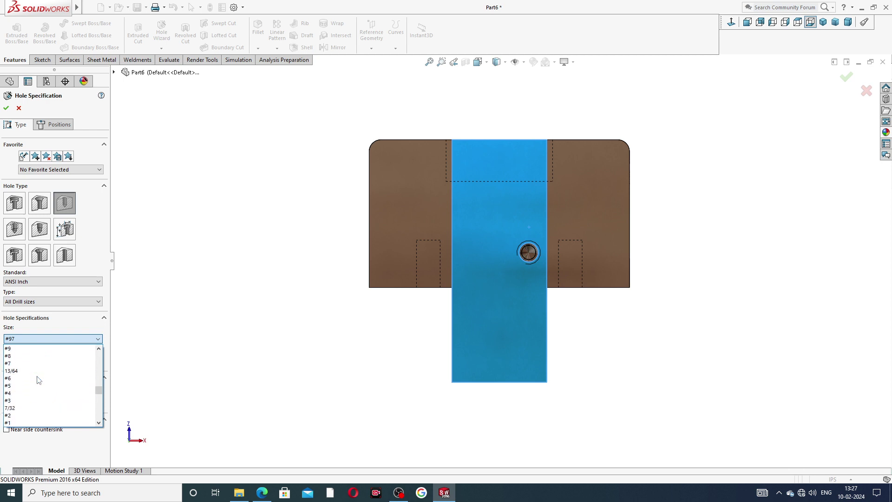
scroll(39, 379, "down", 1)
left_click(35, 392)
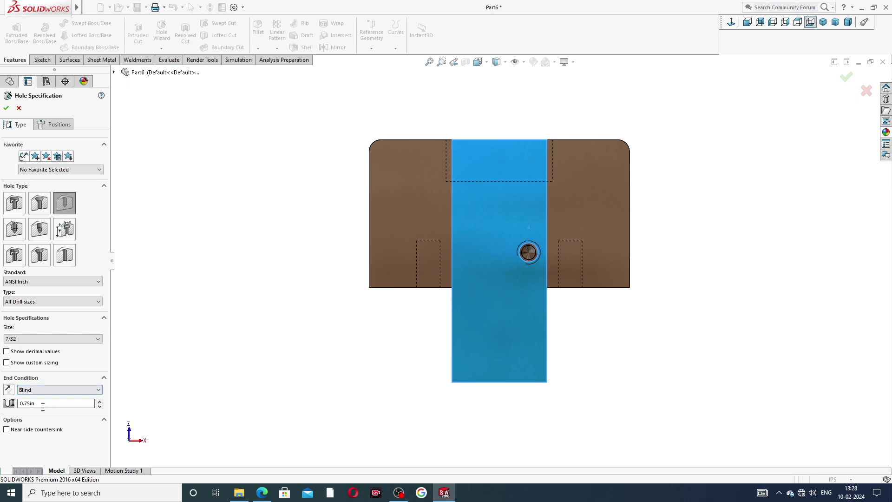
Step: Set the hole's blind depth to 0.375 in and go to positioning
left_click_drag(44, 404, 19, 407)
type(".3")
type("75")
key("Return")
left_click(59, 124)
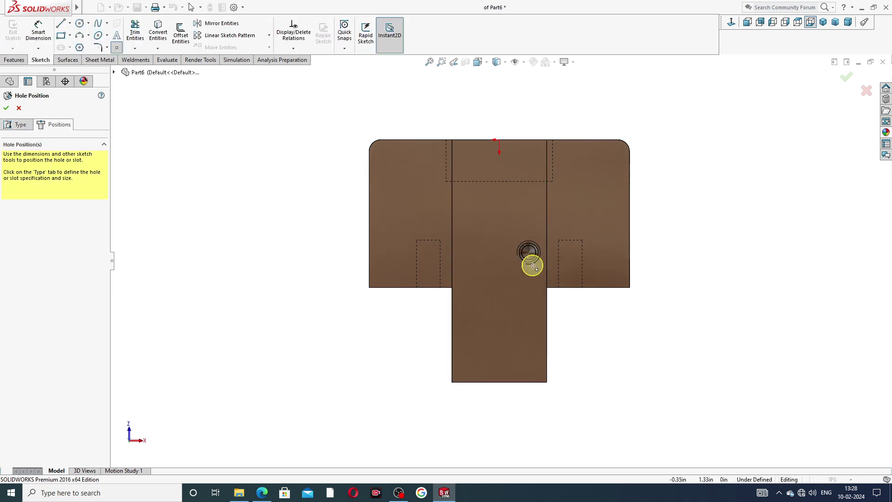
Step: Place the 7/32 hole at the existing hole's centre, then fit and orbit to 3D
scroll(532, 243, "down", 4)
scroll(527, 234, "down", 2)
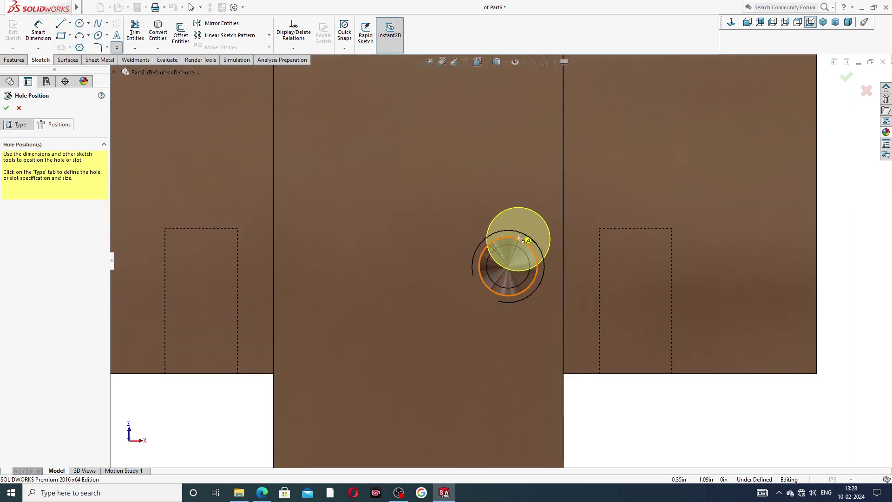
left_click(508, 263)
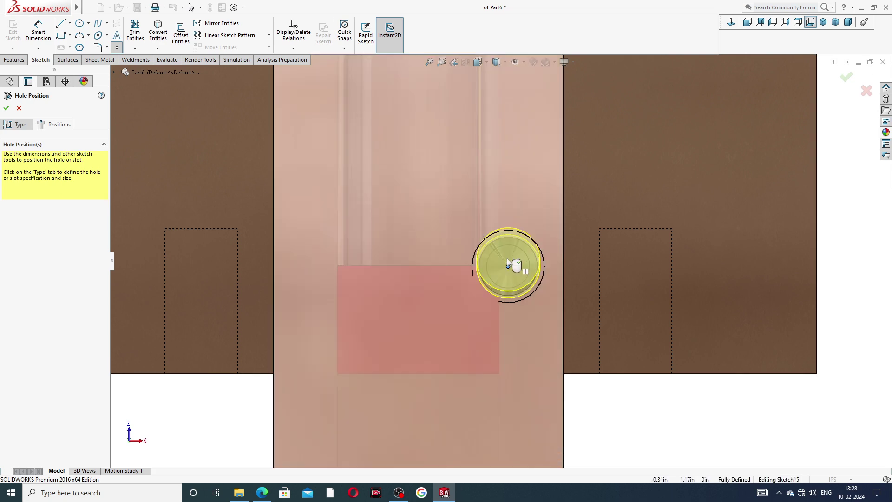
left_click(6, 108)
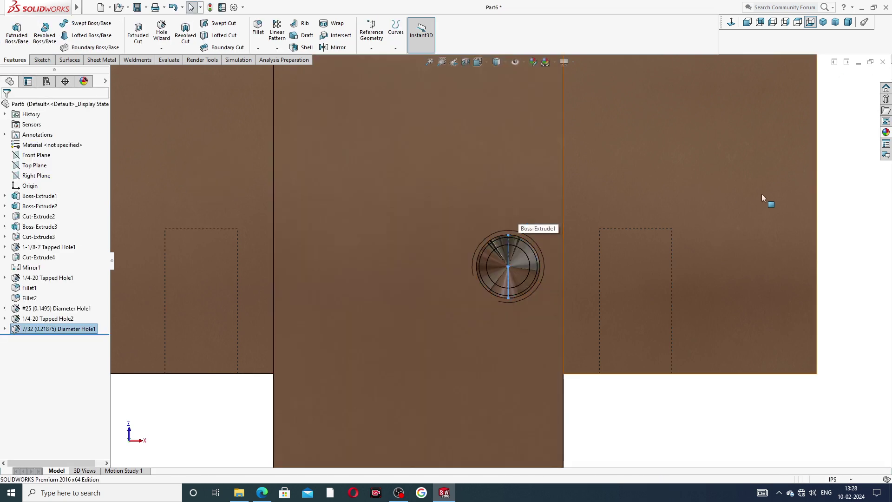
left_click(855, 192)
key("f")
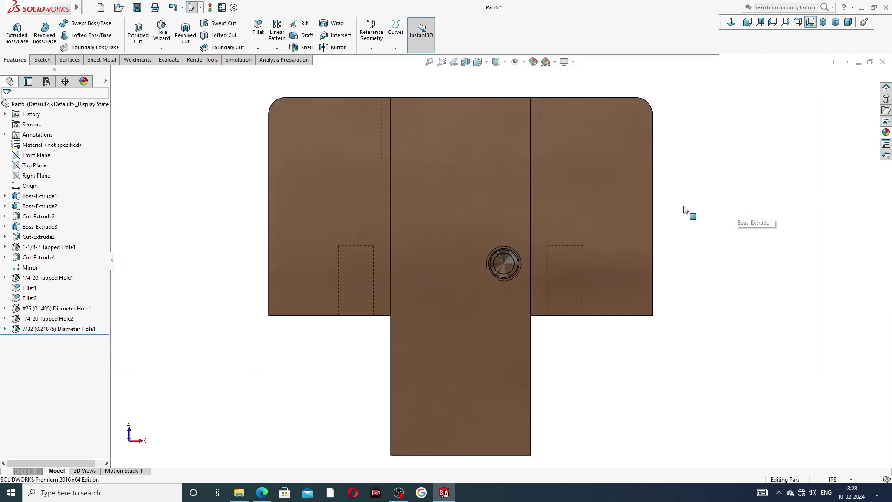
middle_click_drag(683, 209, 581, 251)
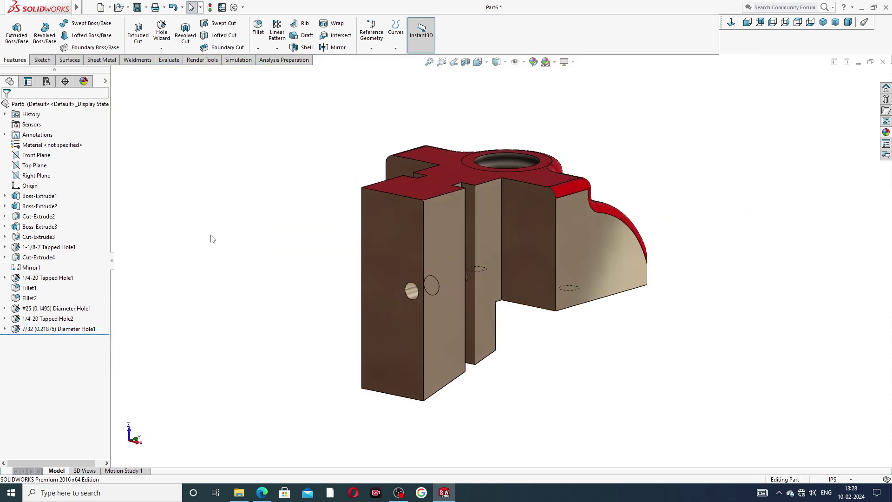
Step: Mirror the #25, 1/4-20 Tapped Hole2 and 7/32 holes across the Right Plane
left_click(37, 176)
left_click(336, 47)
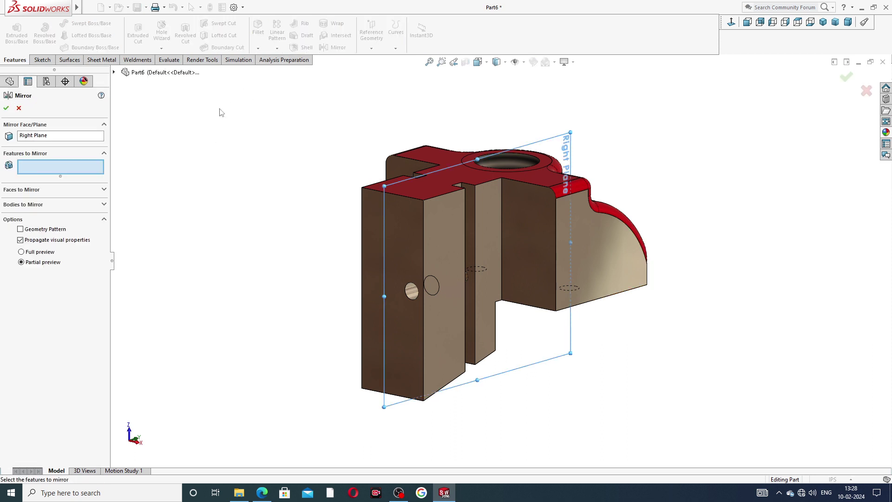
left_click(113, 72)
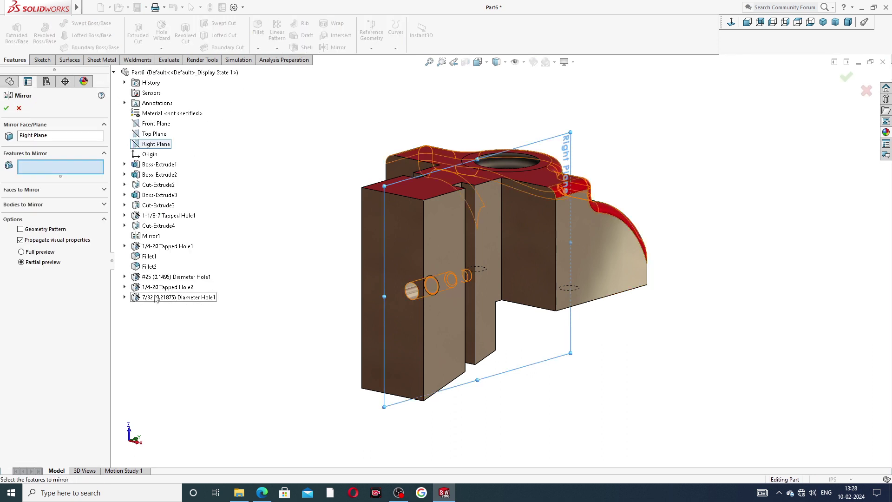
left_click(167, 276)
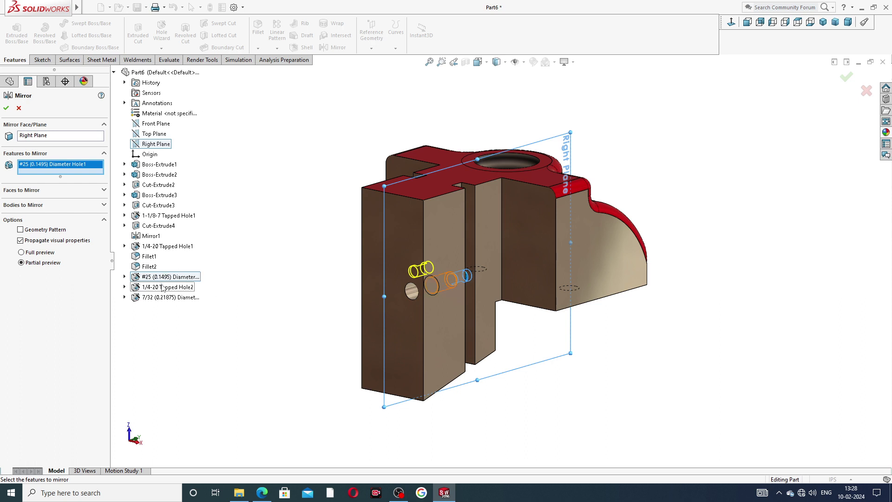
left_click(164, 288)
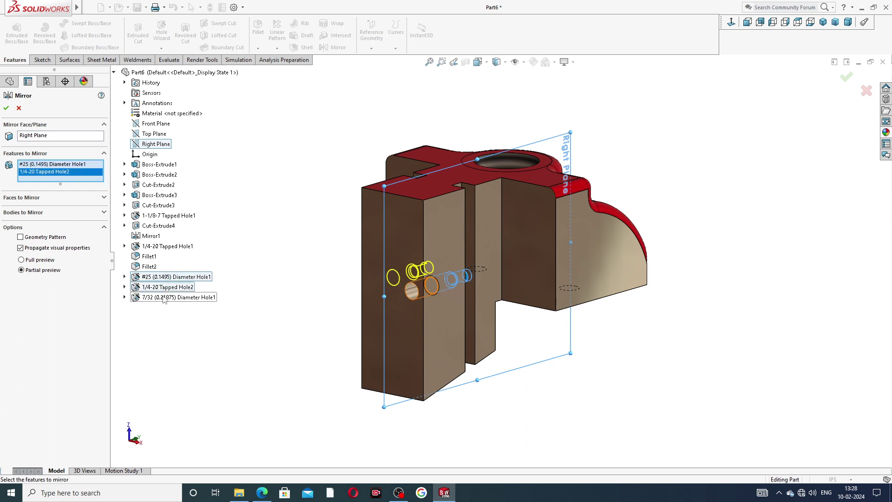
left_click(163, 299)
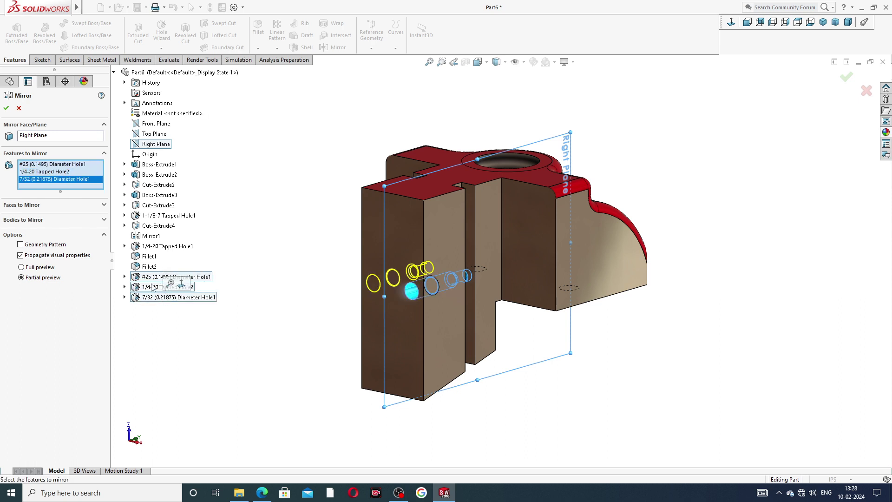
left_click(6, 109)
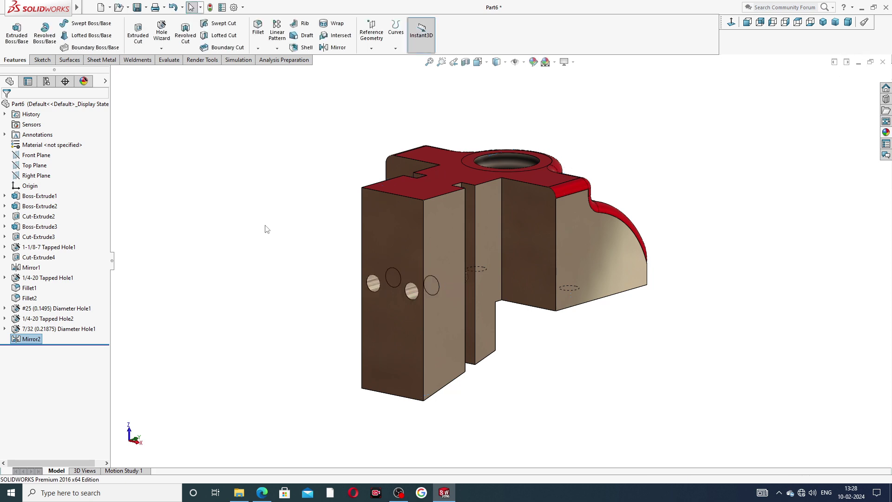
mouse_move(375, 230)
middle_mouse_down()
mouse_move(305, 155)
mouse_move(358, 195)
mouse_move(369, 220)
mouse_move(402, 171)
middle_mouse_up()
Step: Start a fillet with a 0.001 in radius
left_click(258, 29)
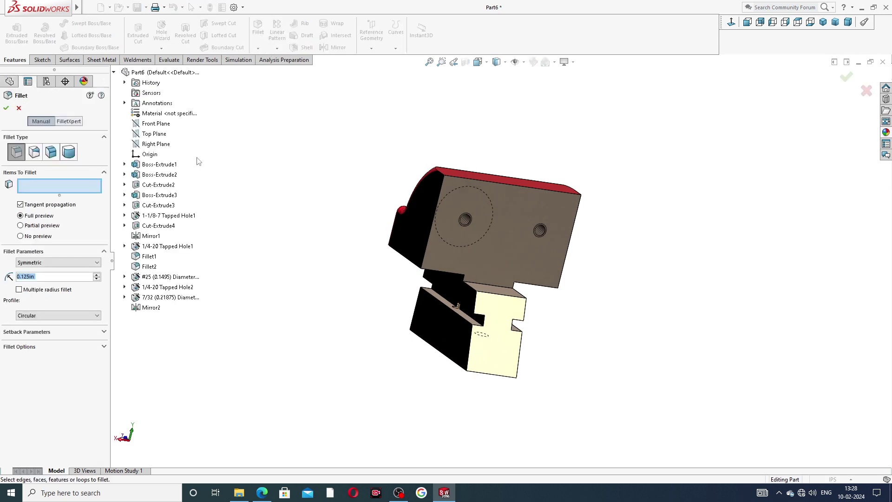
left_click(60, 280)
key("BackSpace")
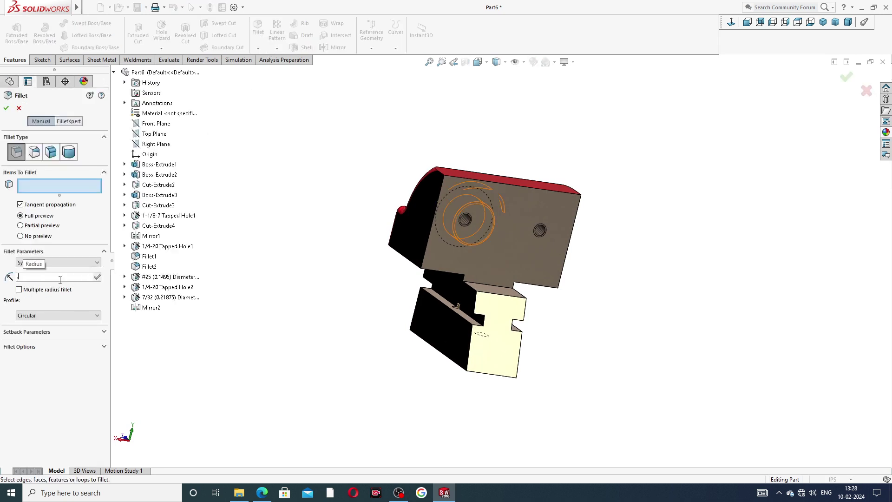
type(".001")
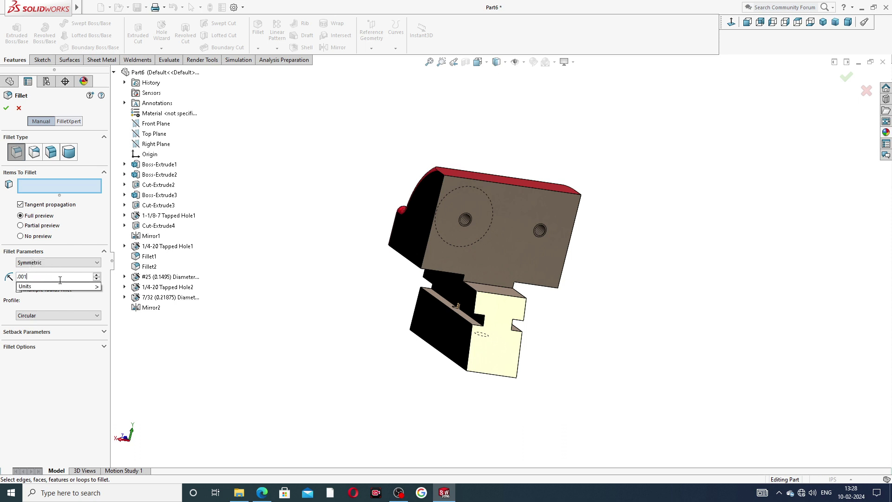
key("Return")
Step: Pick the centre, right and left faces, check the preview, then cancel the fillet
scroll(492, 272, "down", 3)
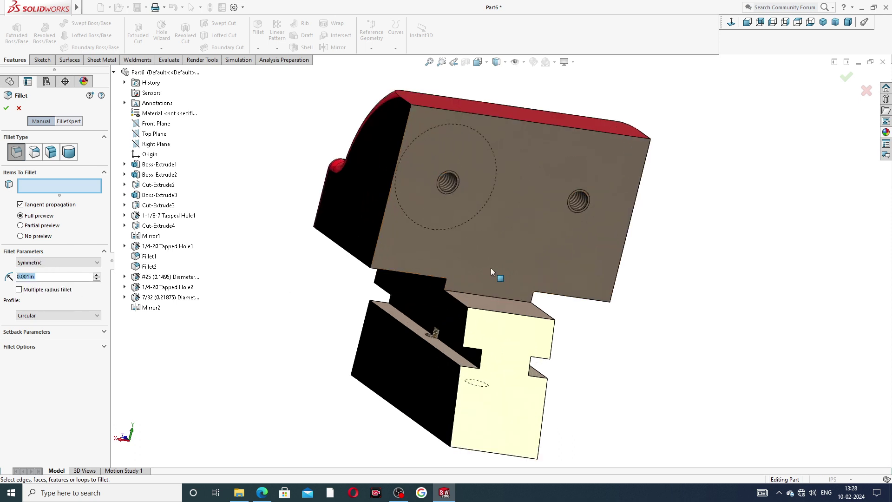
left_click(528, 207)
scroll(588, 251, "up", 2)
scroll(471, 288, "down", 3)
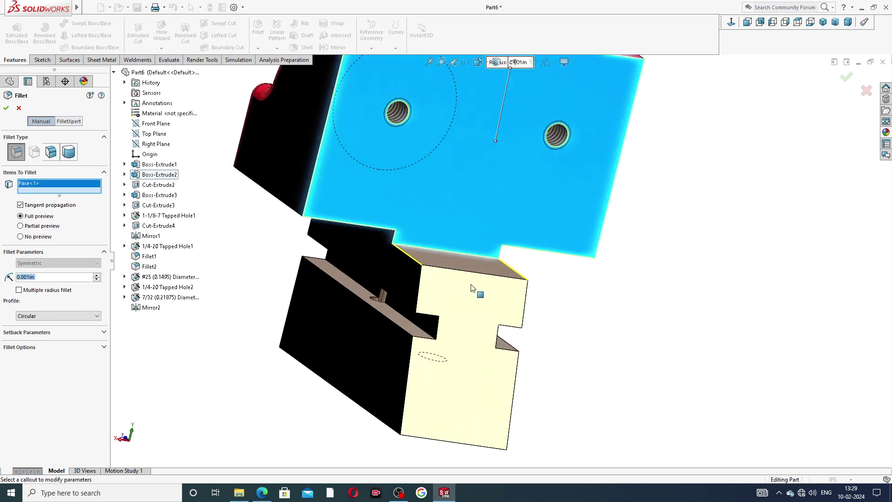
mouse_move(547, 278)
middle_mouse_down()
mouse_move(490, 221)
mouse_move(491, 243)
middle_mouse_up()
left_click(639, 174)
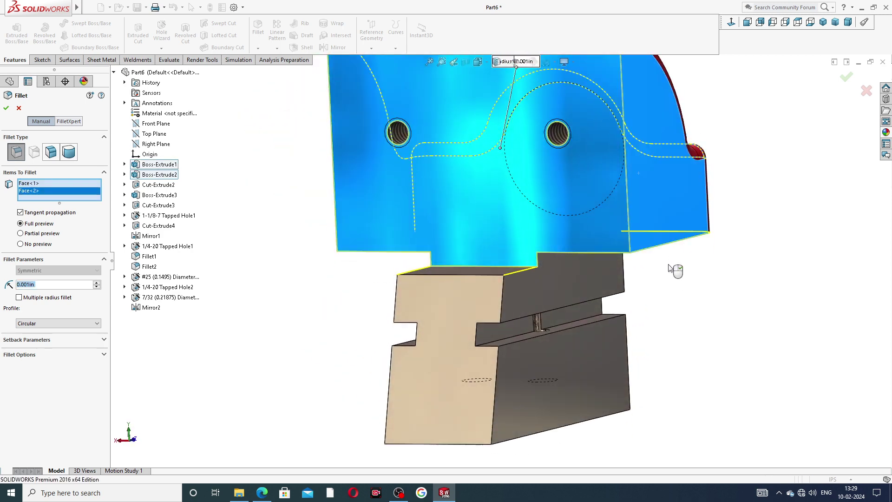
middle_click_drag(675, 270, 443, 234)
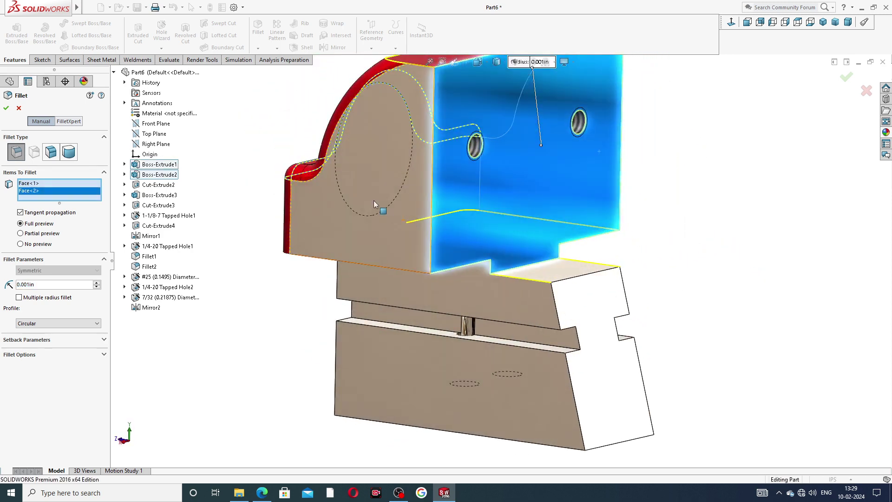
left_click(375, 204)
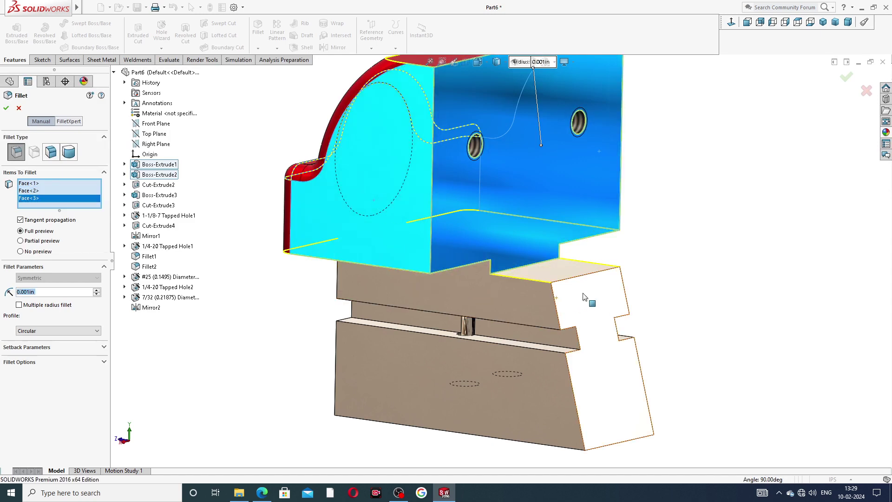
middle_click_drag(597, 291, 452, 265)
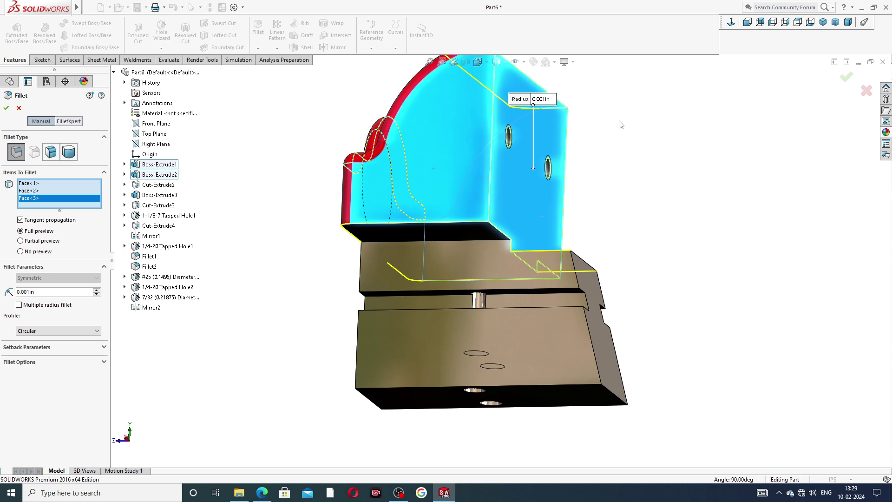
middle_click_drag(647, 159, 651, 200)
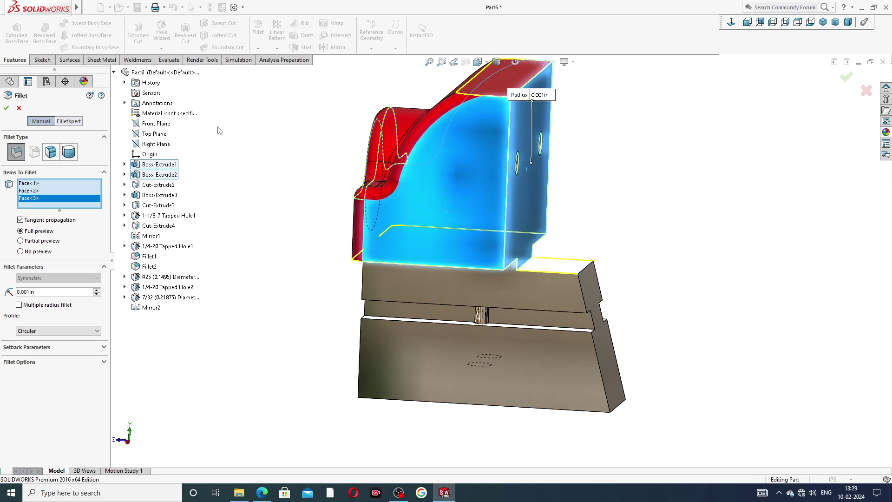
left_click(20, 109)
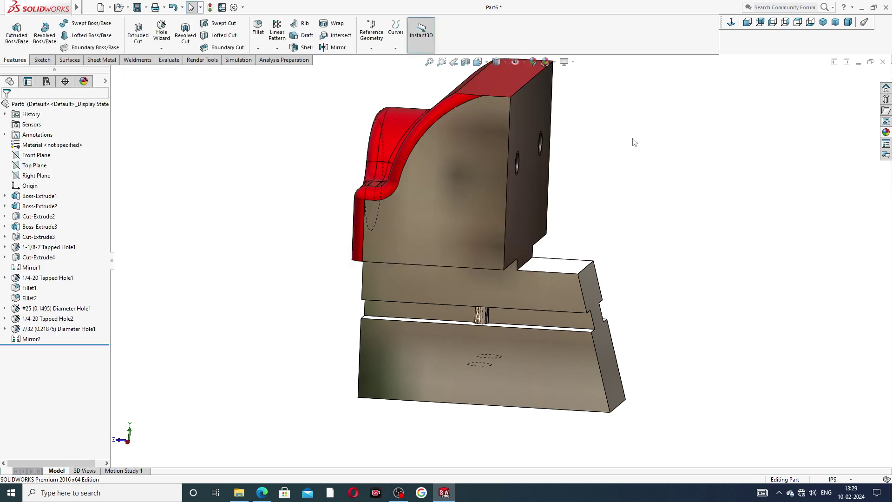
Step: Apply the Painted candy apple red appearance to the jaw's curved-profile side face
left_click(484, 146)
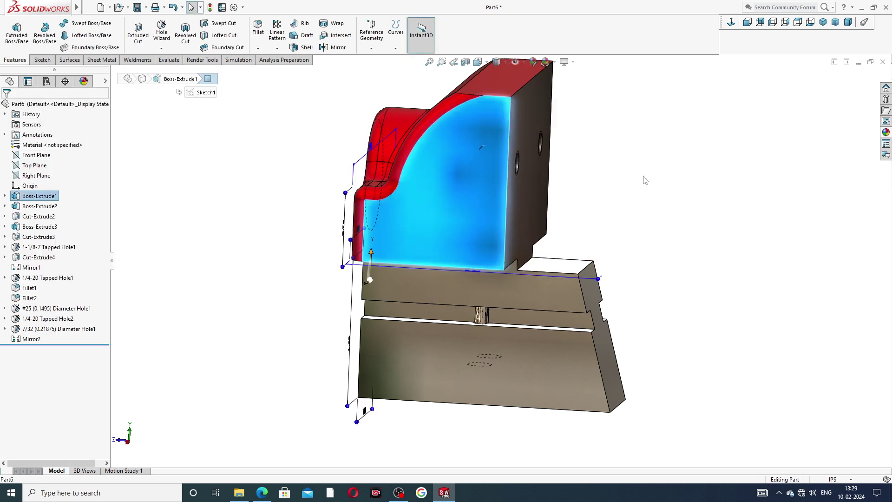
middle_click_drag(643, 180, 593, 154, "ctrl")
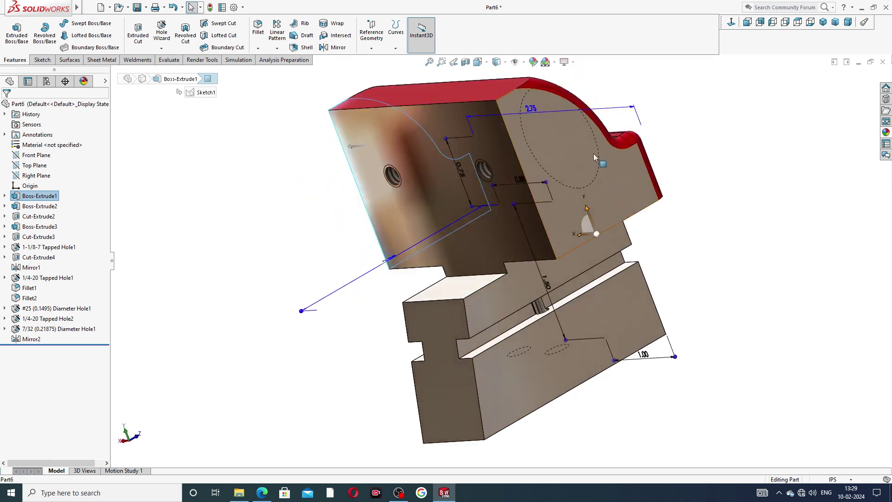
left_click(886, 134)
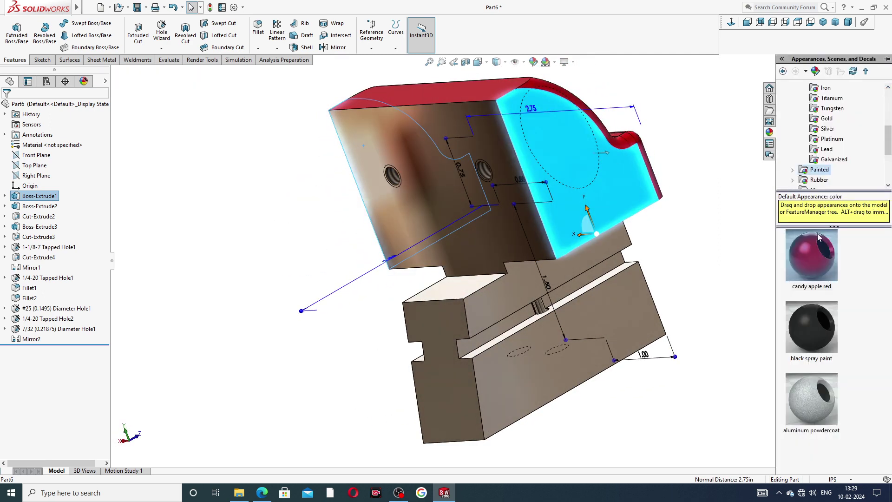
double_click(818, 246)
mouse_move(723, 189)
middle_mouse_down()
mouse_move(692, 191)
mouse_move(561, 287)
mouse_move(635, 240)
mouse_move(617, 186)
mouse_move(607, 185)
mouse_move(615, 213)
middle_mouse_up()
mouse_move(631, 259)
middle_mouse_down()
mouse_move(653, 287)
mouse_move(728, 220)
mouse_move(734, 197)
mouse_move(607, 258)
middle_mouse_up()
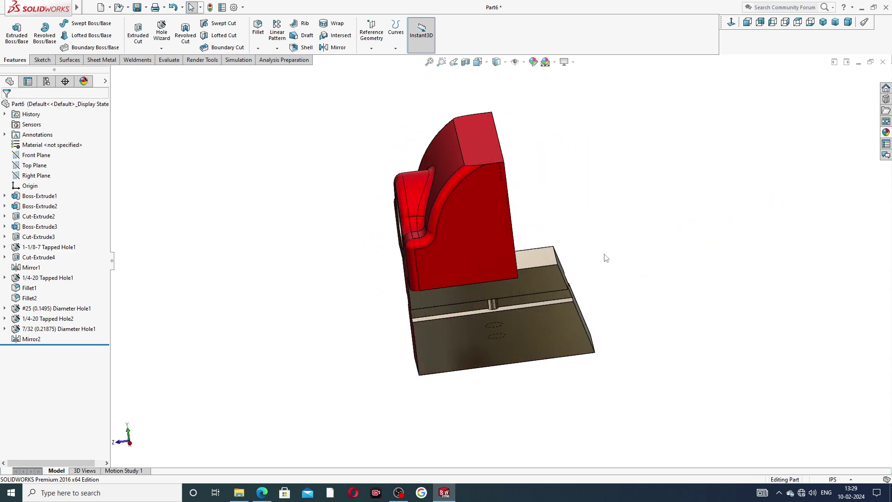
Step: Start a 0.001in fillet on the tapped jaw face, dark lower, sloped, bottom and right tan faces
left_click(258, 28)
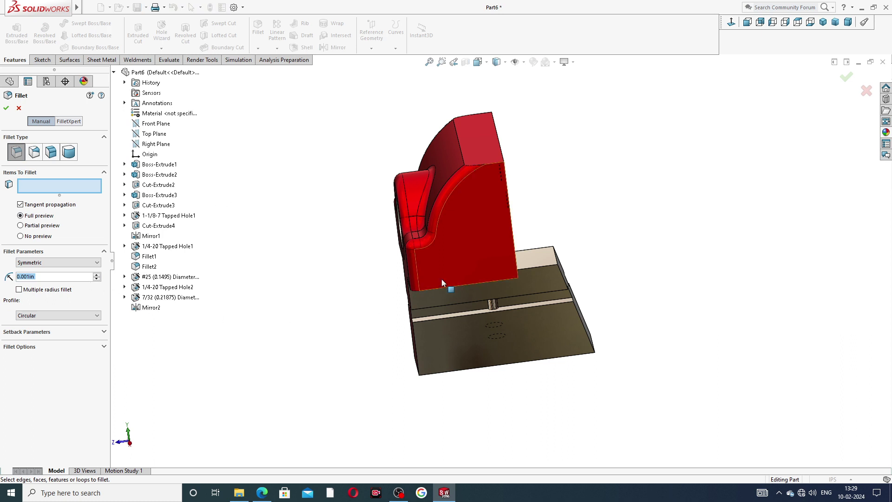
mouse_move(607, 265)
middle_mouse_down()
mouse_move(511, 223)
mouse_move(493, 268)
mouse_move(445, 234)
middle_mouse_up()
left_click(511, 222)
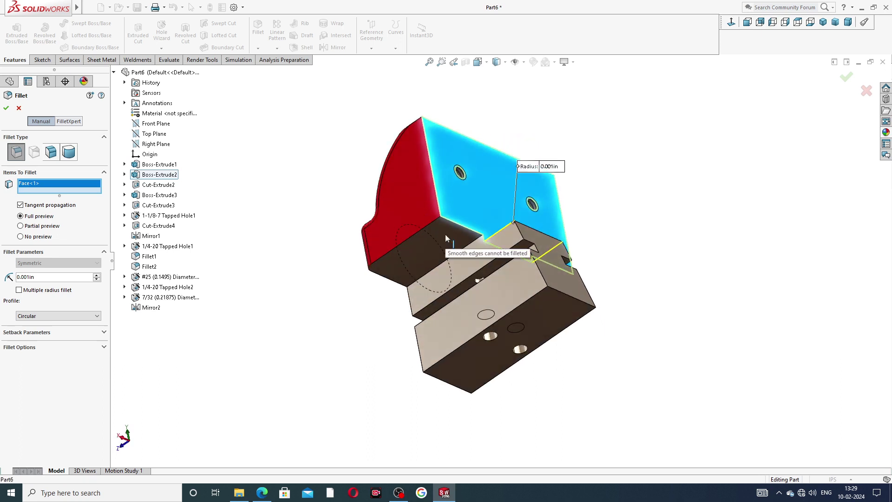
left_click(425, 248)
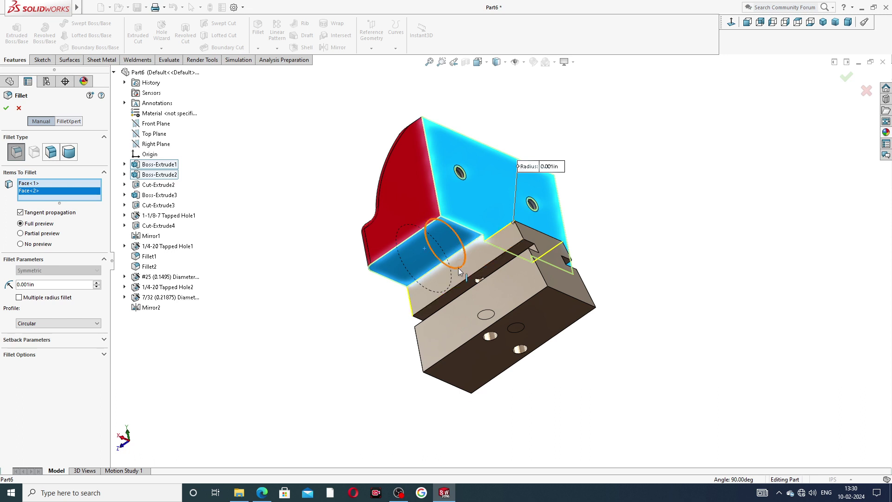
left_click(483, 263)
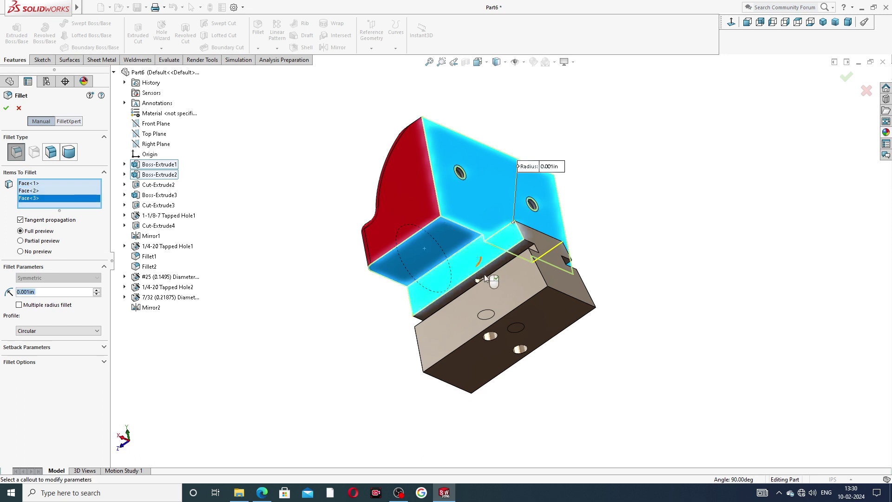
left_click(517, 289)
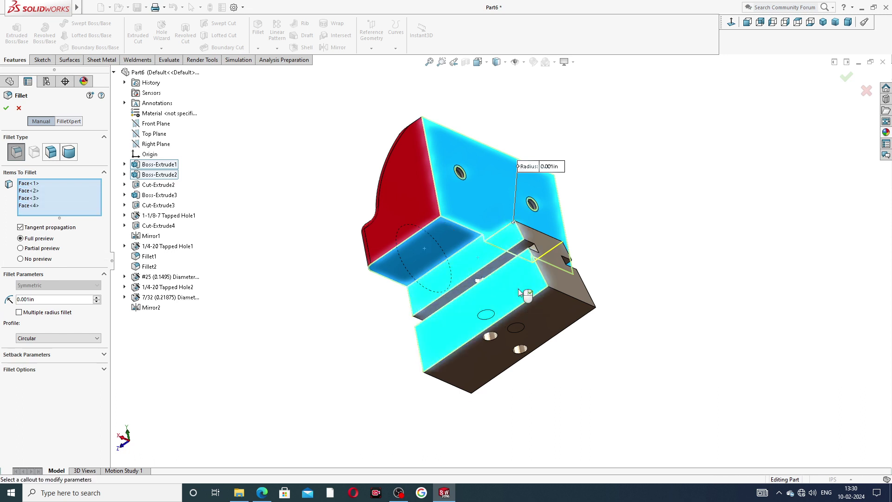
left_click(544, 314)
left_click(576, 299)
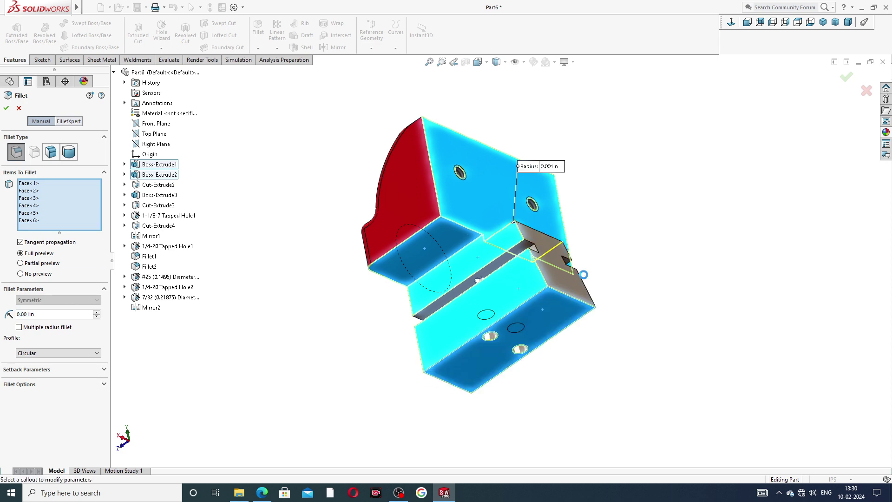
Step: Add the black, base and brown faces, creating Fillet3 across all nine faces
middle_click_drag(598, 271, 481, 248)
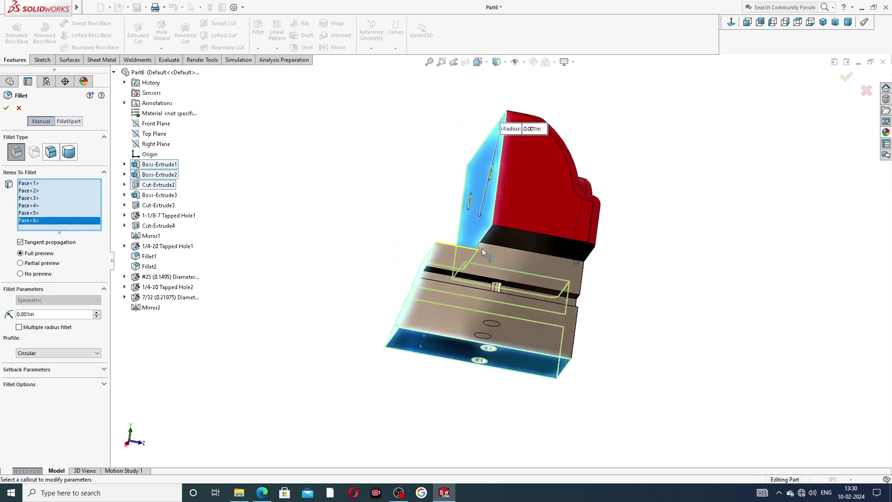
left_click(517, 234)
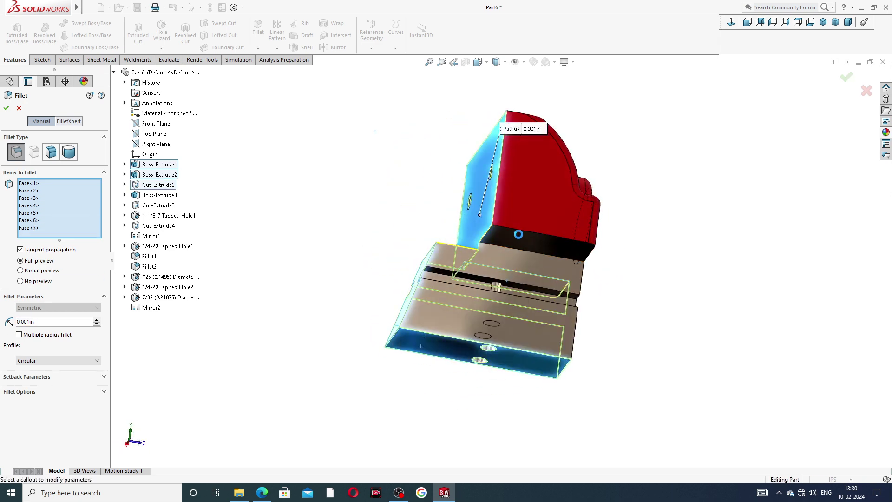
left_click(505, 260)
mouse_move(505, 260)
middle_mouse_down()
mouse_move(575, 296)
mouse_move(577, 319)
mouse_move(517, 200)
mouse_move(690, 194)
mouse_move(738, 230)
middle_mouse_up()
left_click(570, 325)
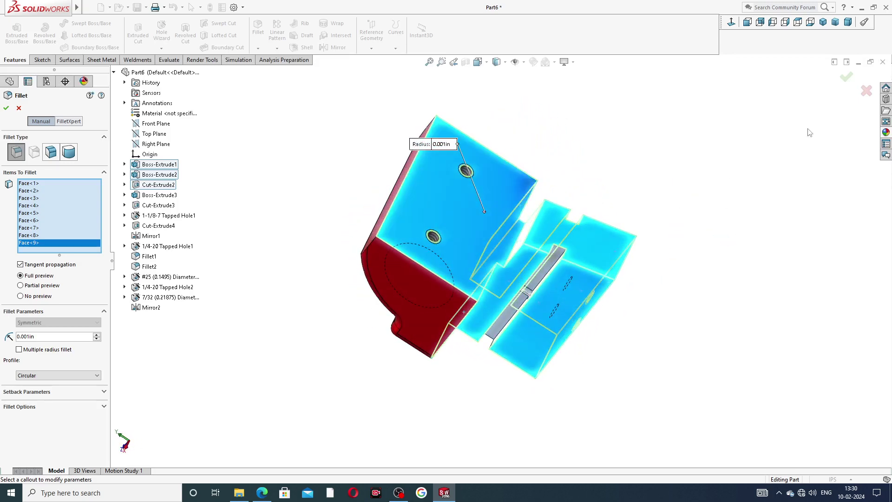
left_click(850, 78)
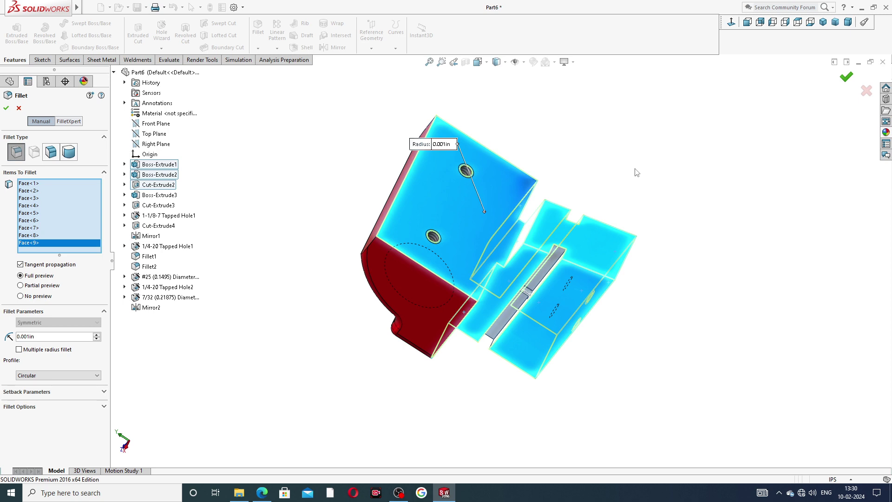
mouse_move(649, 182)
middle_mouse_down()
mouse_move(575, 176)
mouse_move(697, 193)
mouse_move(657, 127)
mouse_move(780, 106)
mouse_move(655, 175)
mouse_move(653, 166)
mouse_move(558, 199)
mouse_move(538, 255)
mouse_move(509, 185)
middle_mouse_up()
Step: Apply the Metal > Chrome chromium plate appearance to the jaw face with two threaded holes
scroll(509, 185, "down", 2)
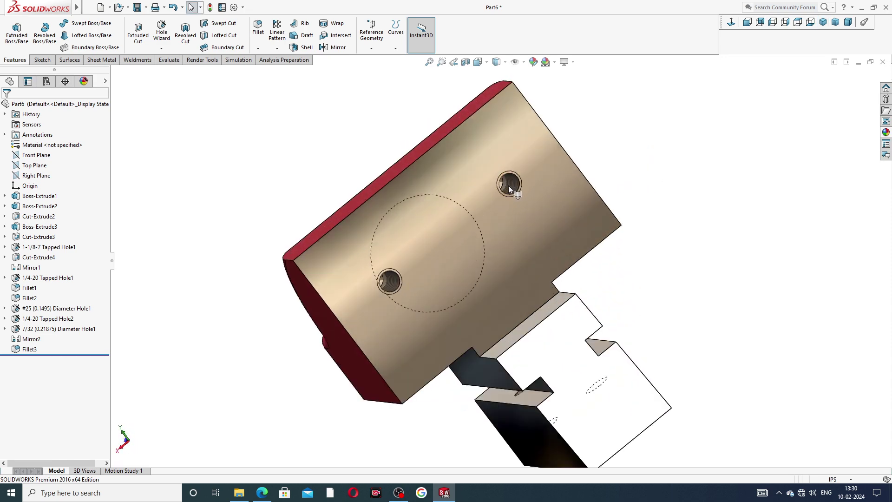
scroll(508, 185, "down", 2)
scroll(586, 298, "up", 4)
mouse_move(587, 298)
middle_mouse_down()
mouse_move(634, 304)
mouse_move(661, 296)
mouse_move(641, 261)
mouse_move(652, 286)
middle_mouse_up()
scroll(592, 356, "down", 2)
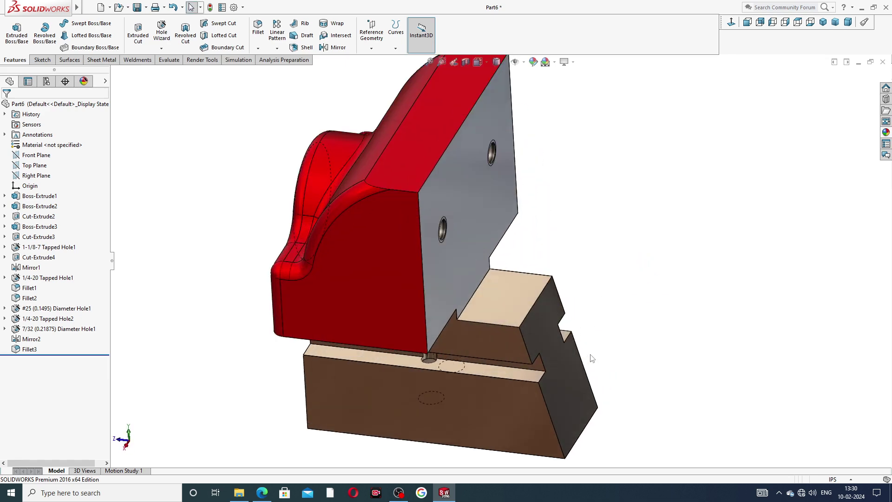
scroll(587, 353, "up", 3)
mouse_move(580, 303)
middle_mouse_down()
mouse_move(588, 255)
mouse_move(562, 274)
mouse_move(520, 248)
middle_mouse_up()
left_click(520, 246)
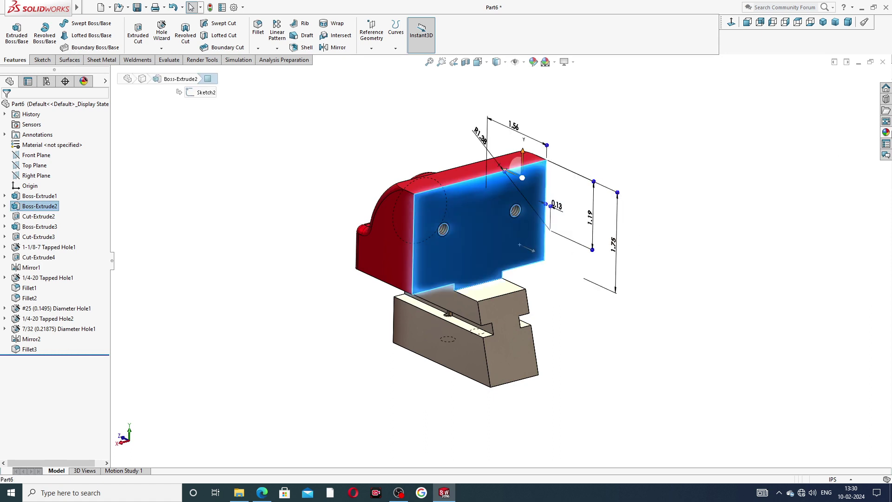
left_click(885, 133)
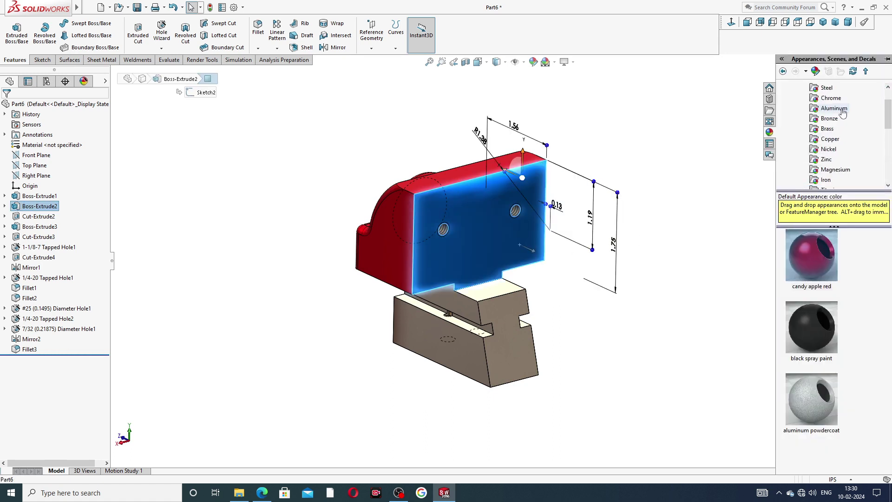
left_click(831, 97)
left_click(811, 255)
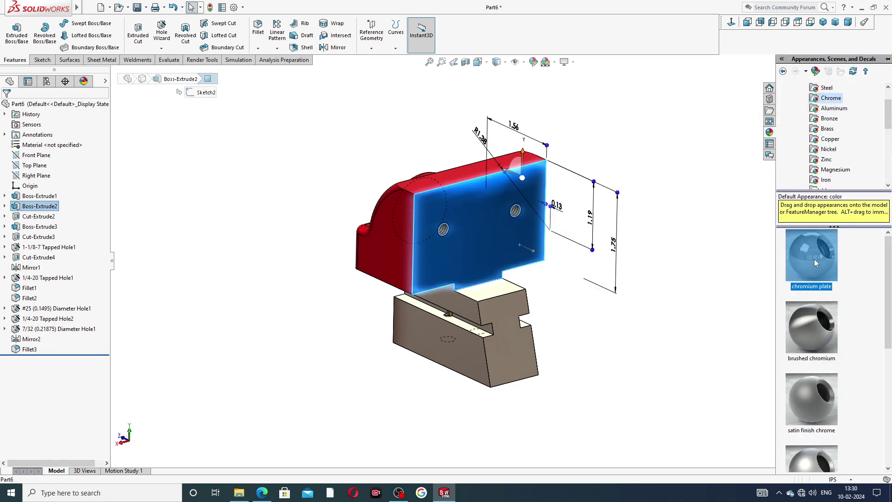
mouse_move(707, 231)
middle_mouse_down()
mouse_move(687, 195)
mouse_move(672, 220)
mouse_move(568, 237)
mouse_move(662, 247)
mouse_move(857, 123)
middle_mouse_up()
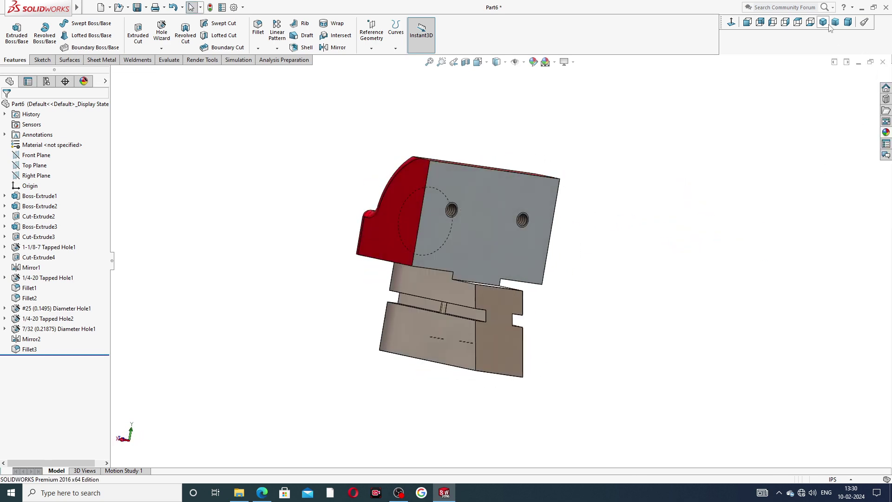
Step: Inspect the finished jaw in isometric view, then bring up the PART-10 SLIDING JAW PDF in Edge
mouse_move(790, 116)
middle_mouse_down()
mouse_move(697, 214)
mouse_move(661, 195)
mouse_move(671, 217)
mouse_move(711, 175)
mouse_move(683, 177)
mouse_move(782, 81)
middle_mouse_up()
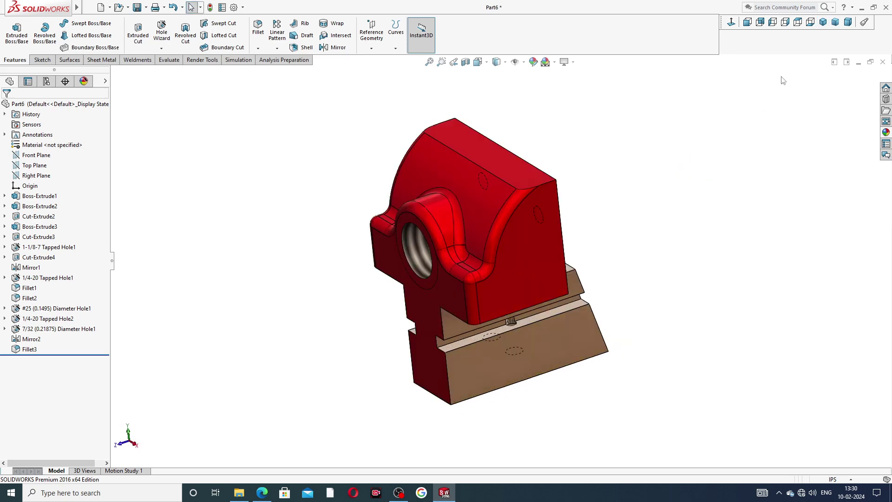
left_click(822, 22)
scroll(559, 280, "down", 3)
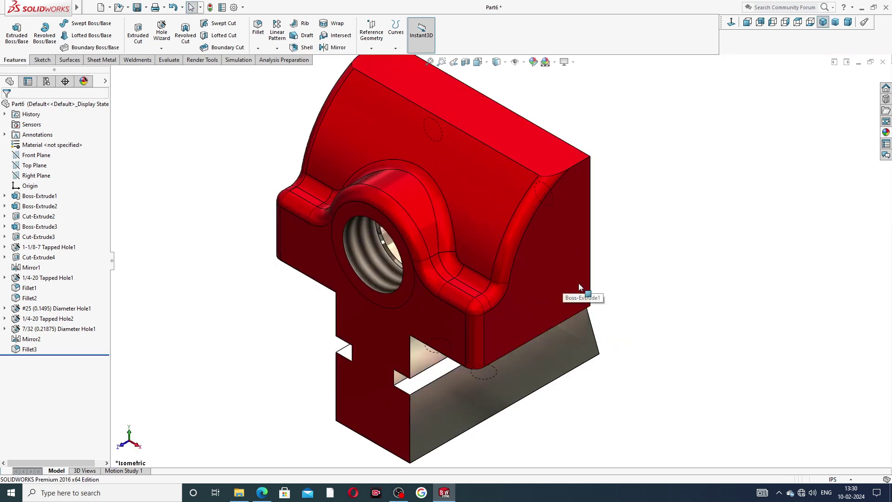
mouse_move(610, 270)
middle_mouse_down()
mouse_move(628, 281)
mouse_move(669, 279)
mouse_move(649, 202)
mouse_move(674, 251)
mouse_move(669, 273)
mouse_move(641, 282)
middle_mouse_up()
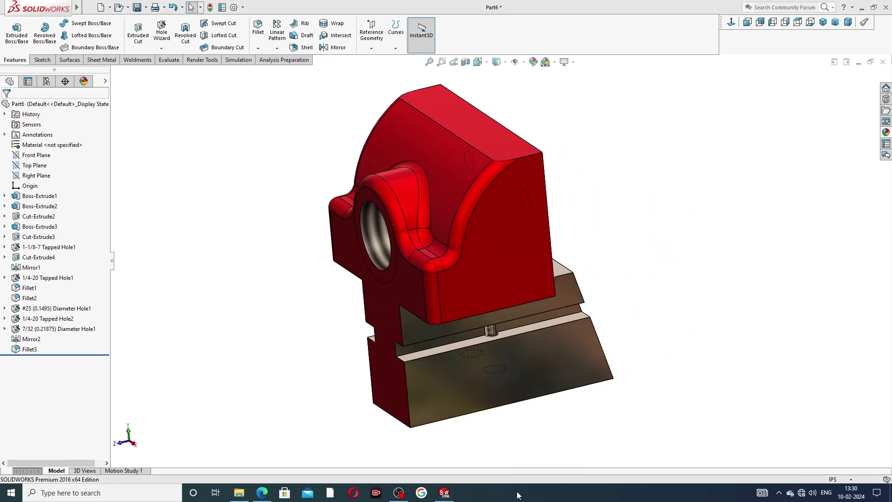
left_click(261, 493)
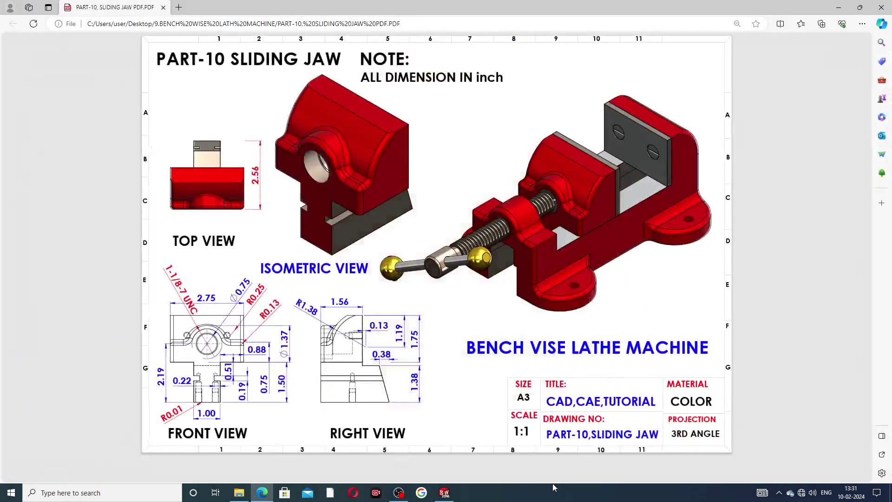